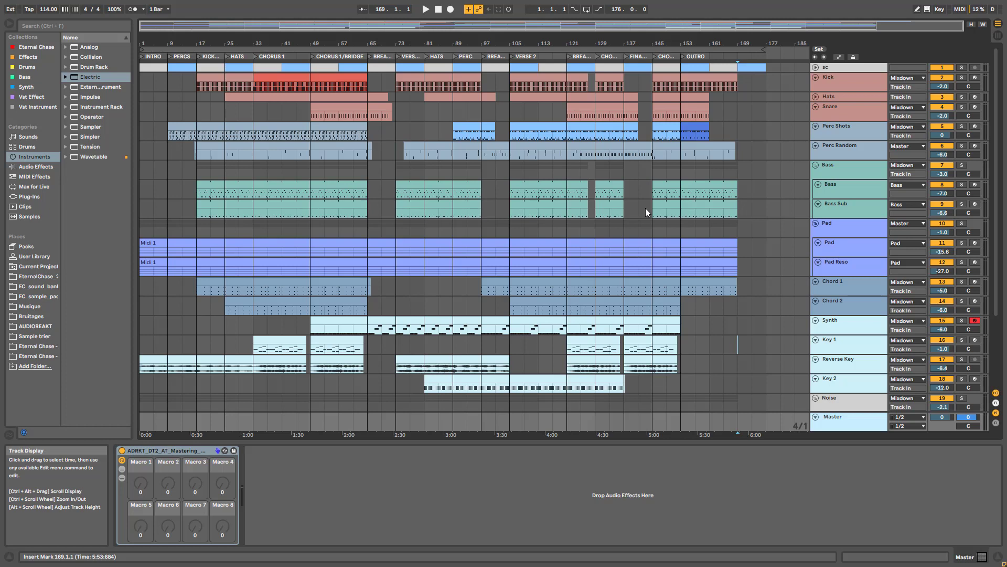
# Play the arrangement from the PERCS section at bar 9.
pyautogui.click(827, 99)
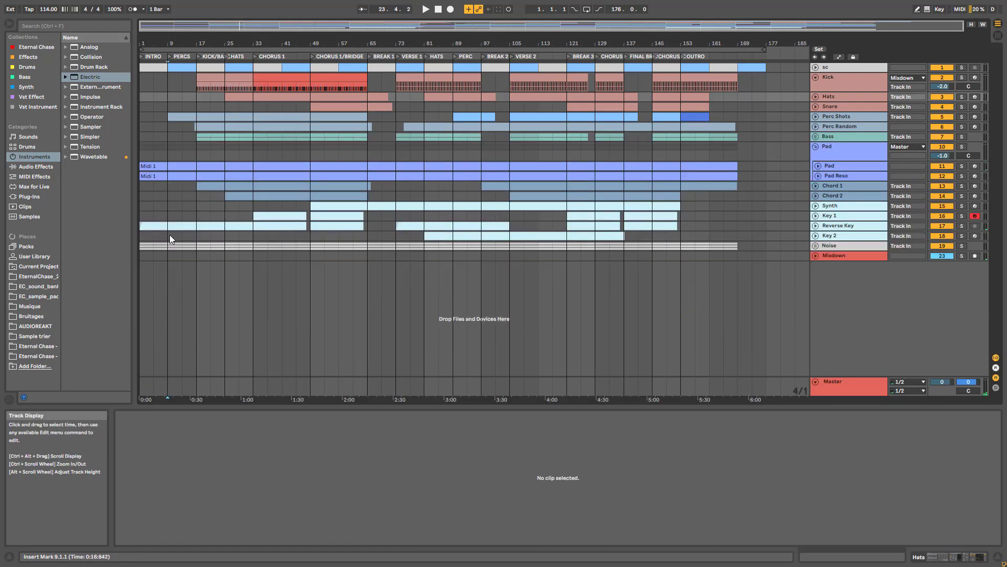
pyautogui.click(169, 235)
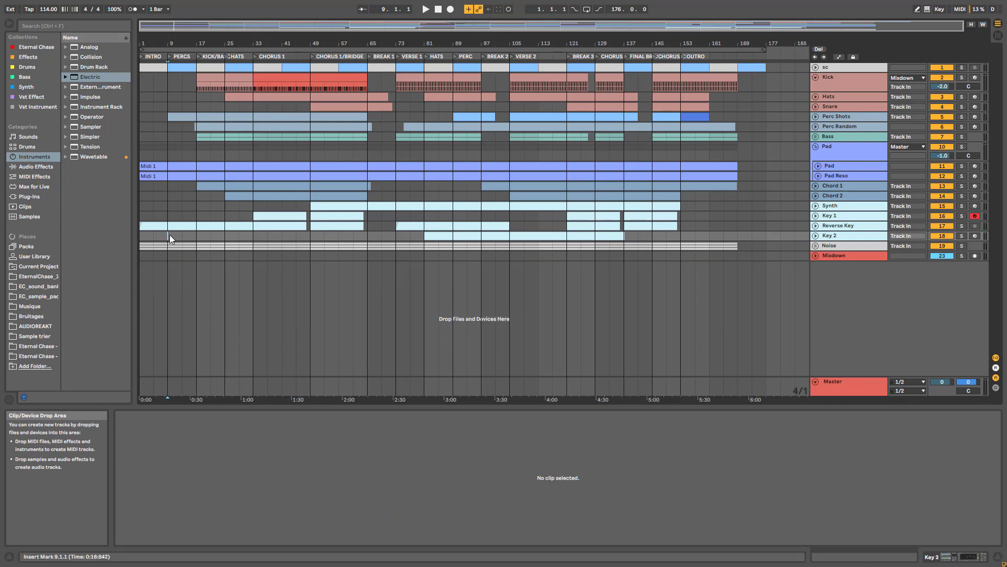
pyautogui.press('space')
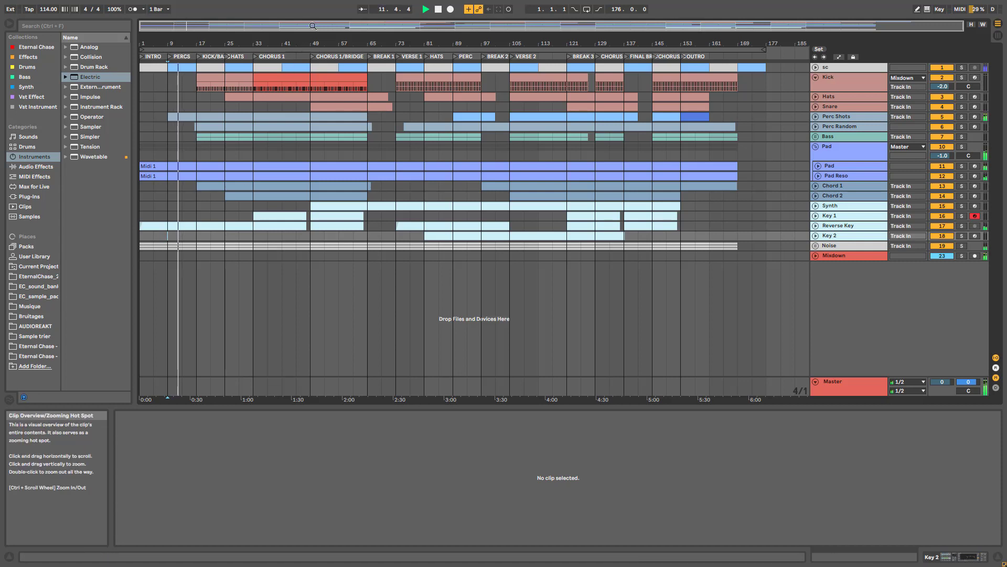
pyautogui.moveTo(280, 44); pyautogui.dragTo(314, 56)
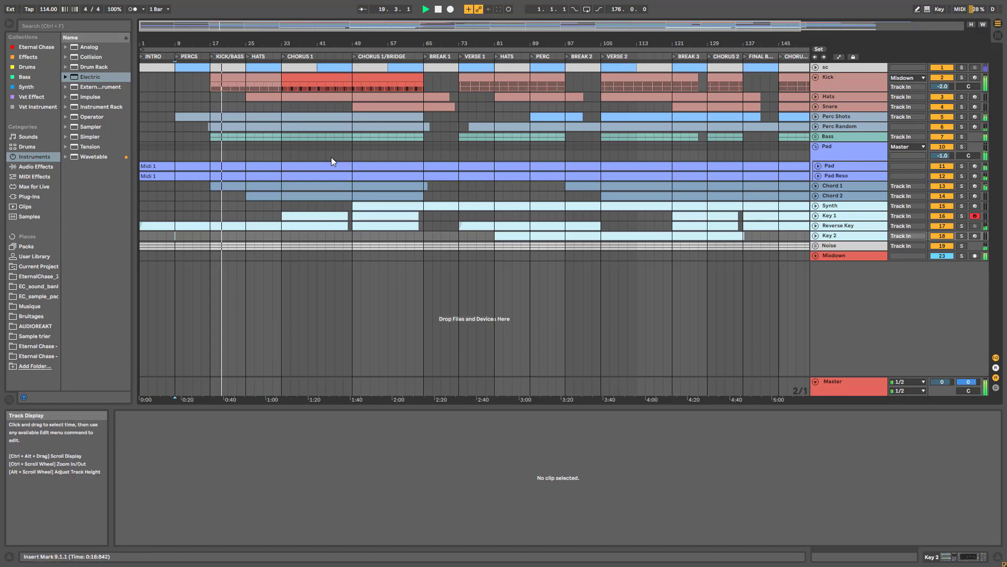
# Listen to the arrangement from the second HATS section at bar 81 and from near the end of BREAK 3.
pyautogui.click(494, 156)
pyautogui.press('space')
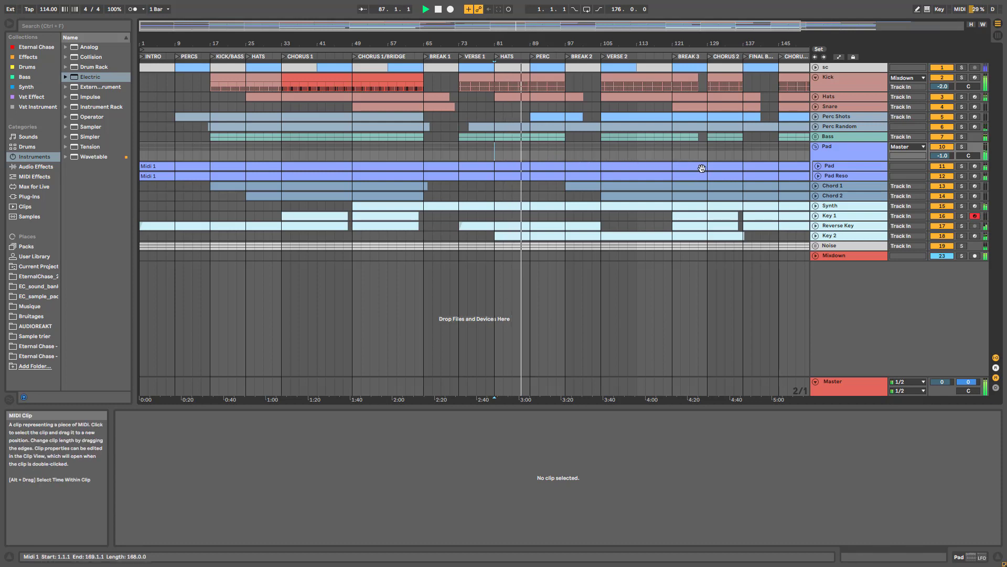
pyautogui.click(694, 154)
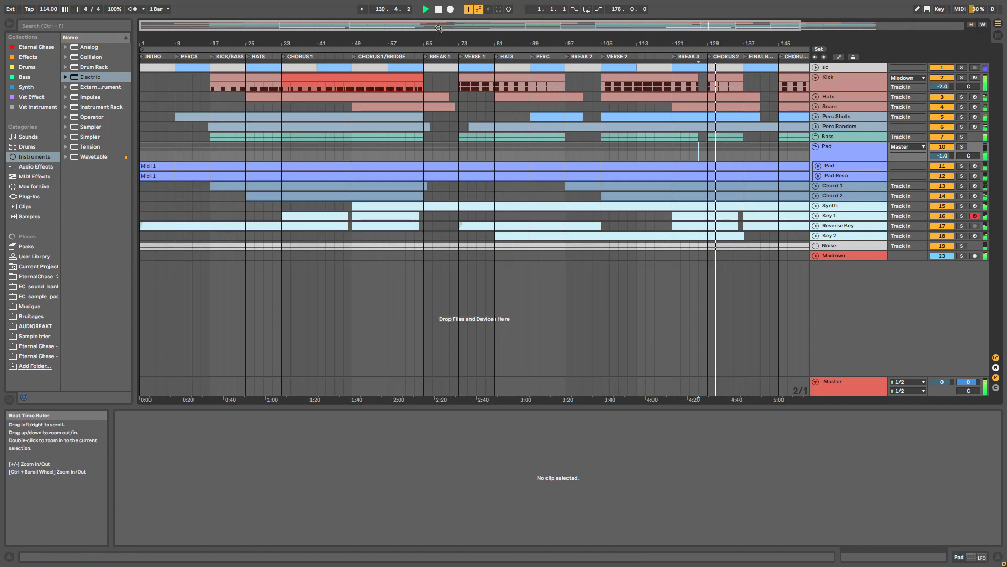
pyautogui.moveTo(560, 26); pyautogui.dragTo(646, 31)
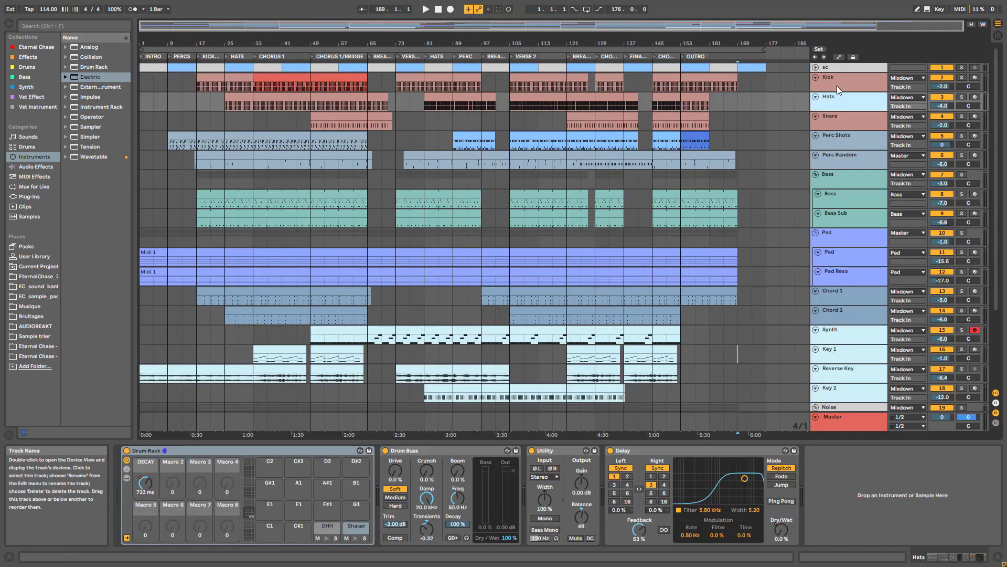
# Solo the Kick track, preview the Kick pad of its Drum Rack and inspect the pad's sample and effects.
pyautogui.click(964, 79)
pyautogui.click(964, 77)
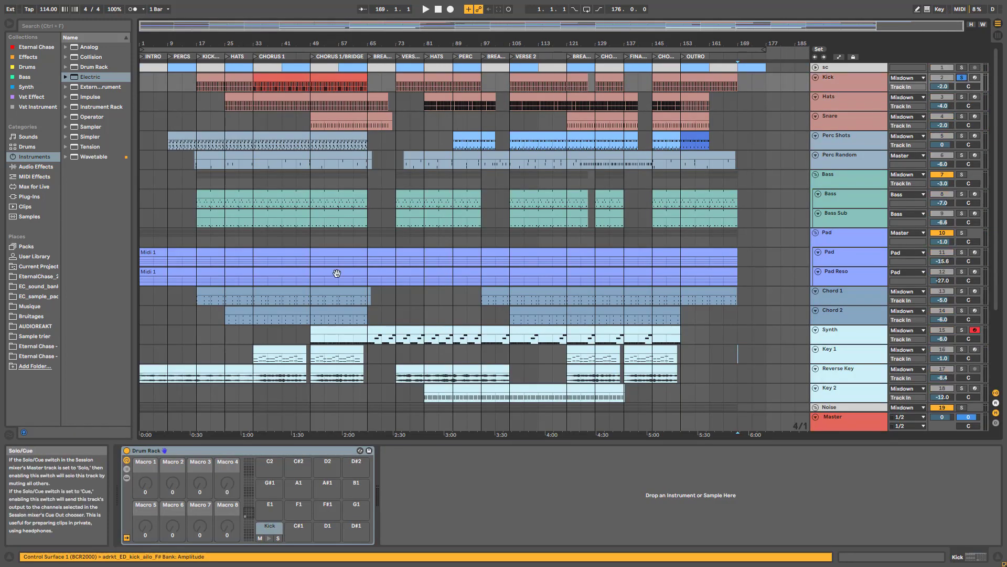
pyautogui.click(269, 538)
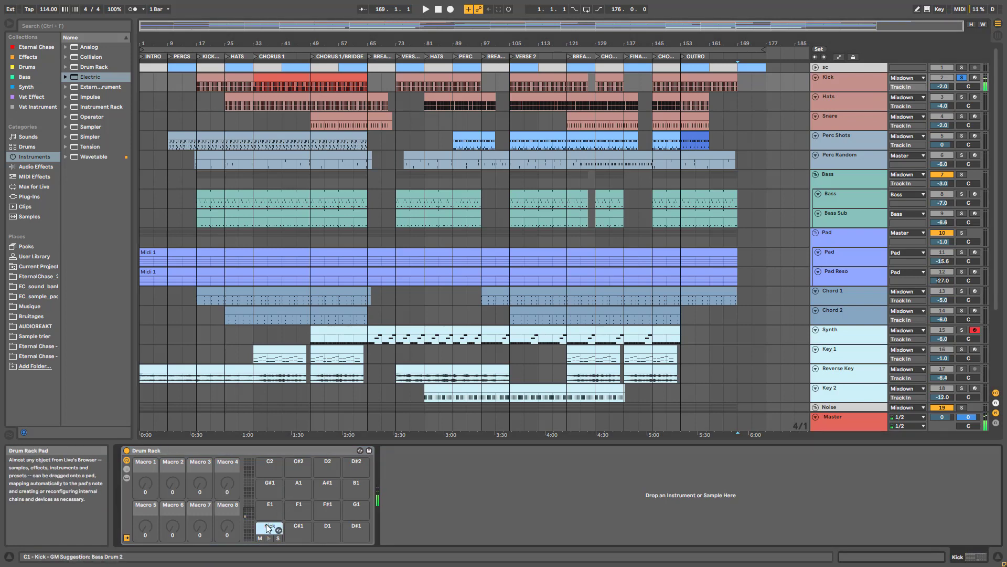
pyautogui.click(269, 527)
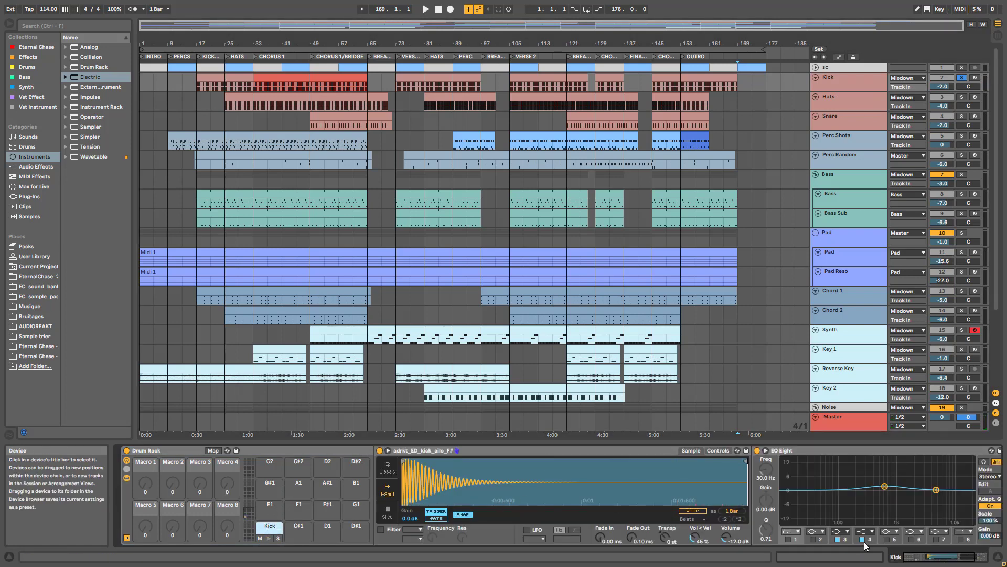
pyautogui.click(944, 559)
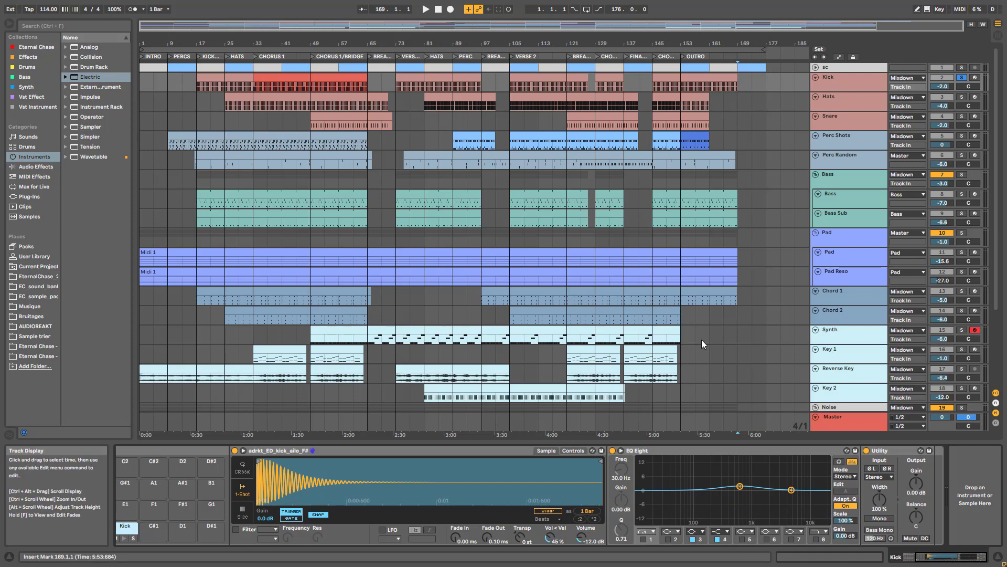
# Play the soloed kick clip from bar 17 and show the Drum Rack's Reverb return chain with its devices.
pyautogui.click(861, 80)
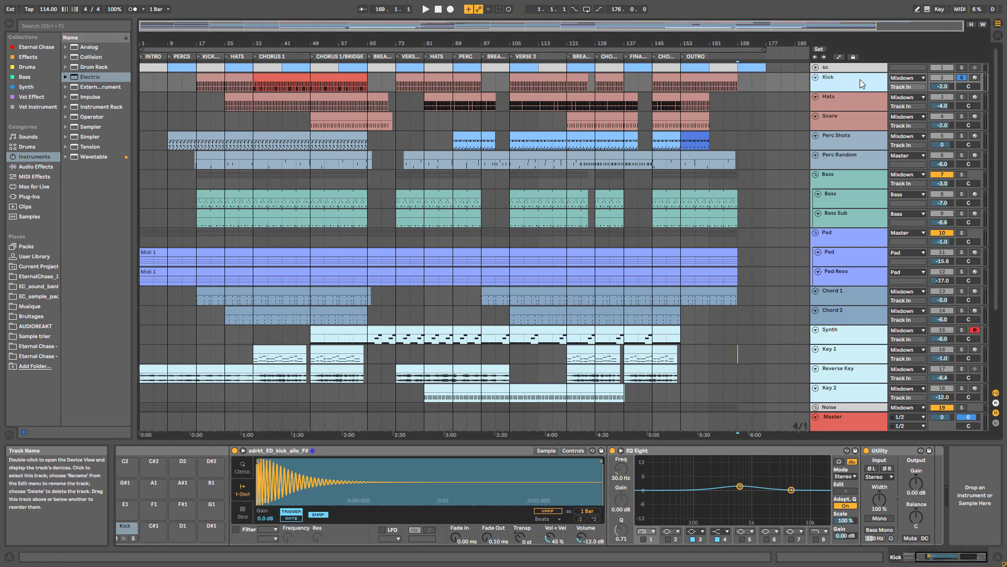
pyautogui.click(246, 72)
pyautogui.press('space')
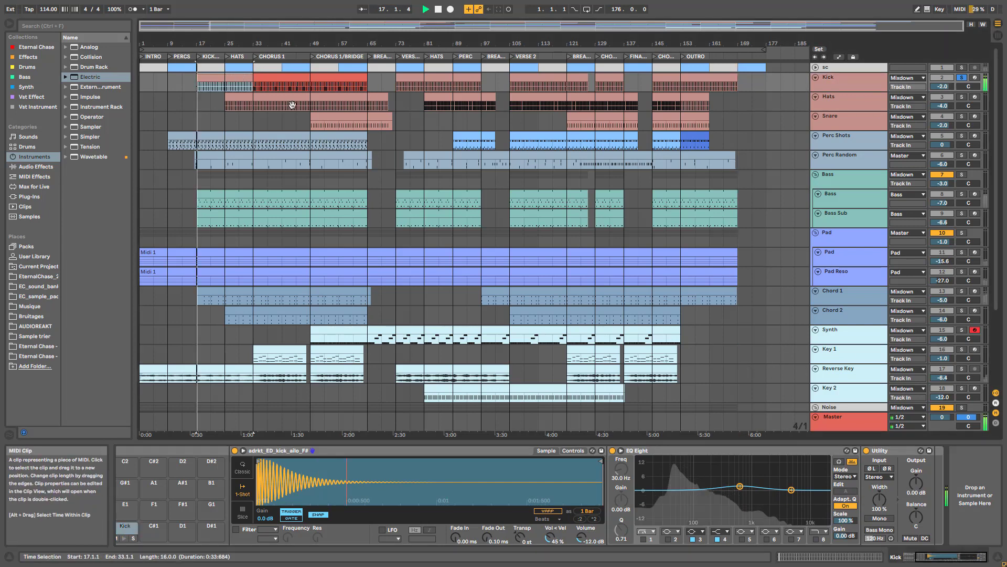
pyautogui.moveTo(965, 560); pyautogui.dragTo(936, 559)
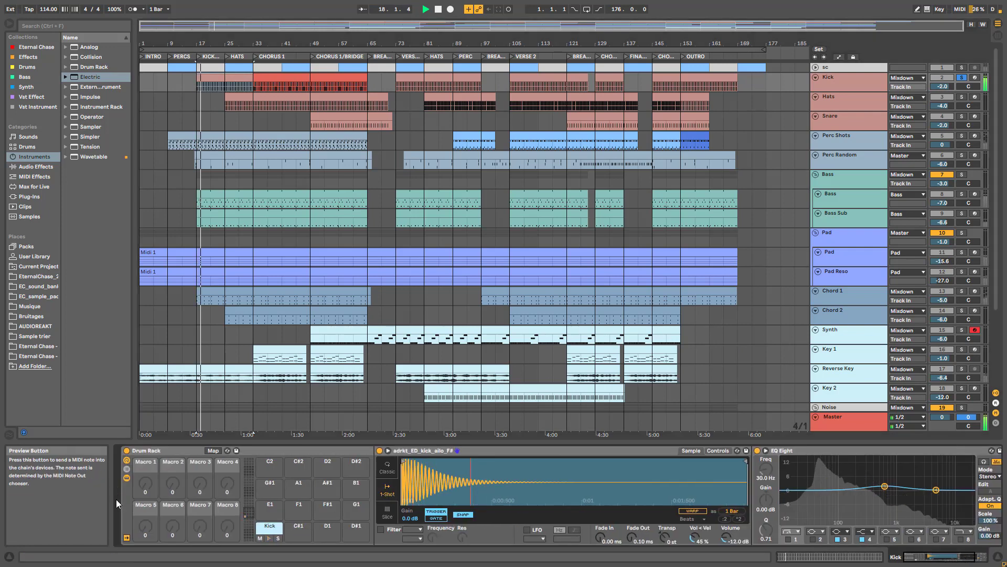
pyautogui.click(126, 469)
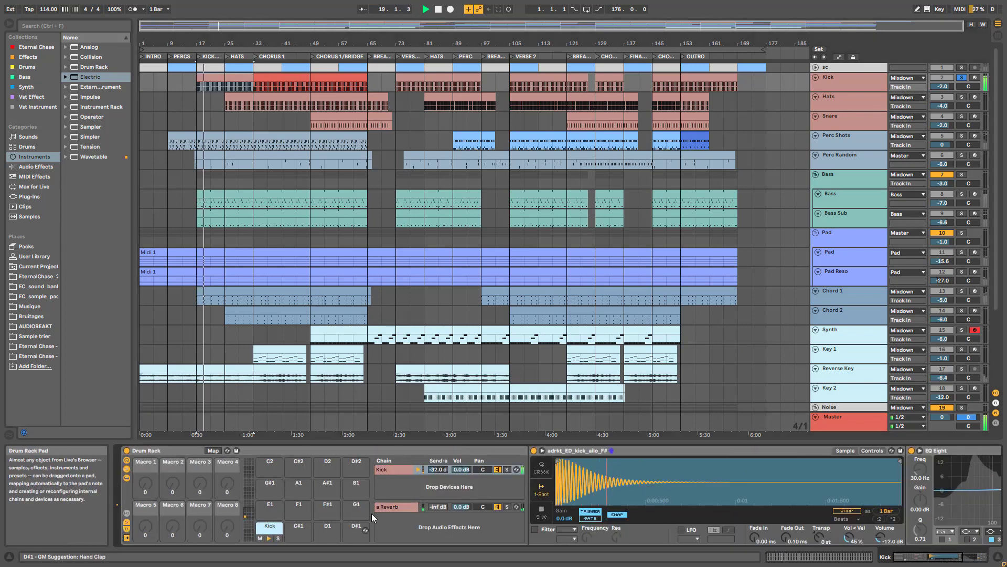
pyautogui.click(386, 507)
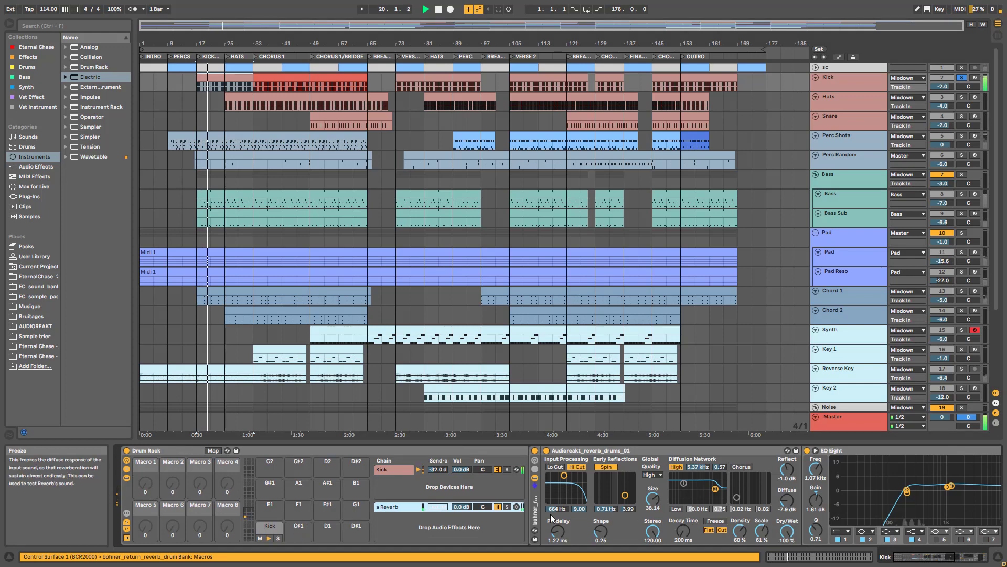
# Compare the kick with the Reverb return chain switched off and on, and replay it from bar 17.
pyautogui.click(498, 507)
pyautogui.click(498, 506)
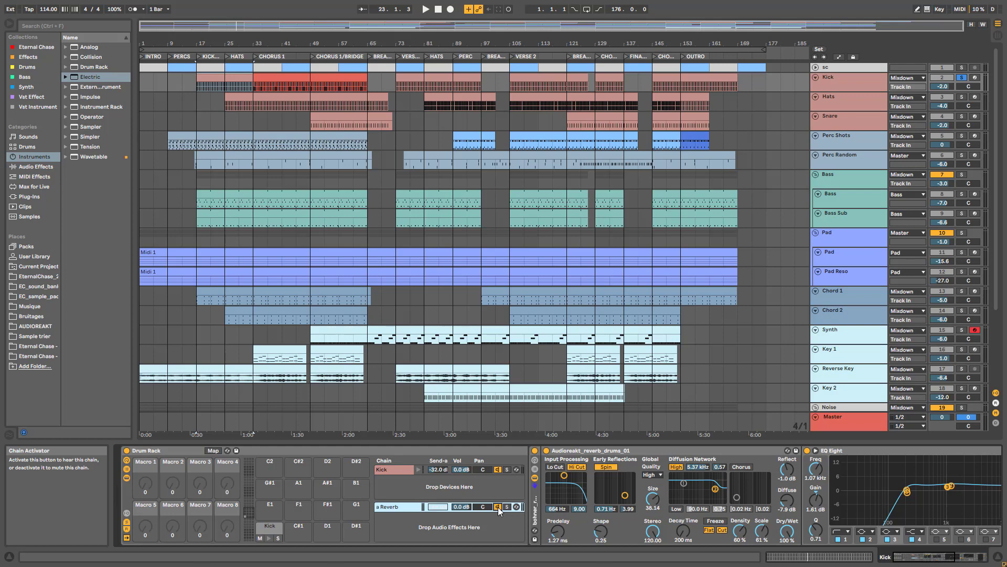
pyautogui.press('space')
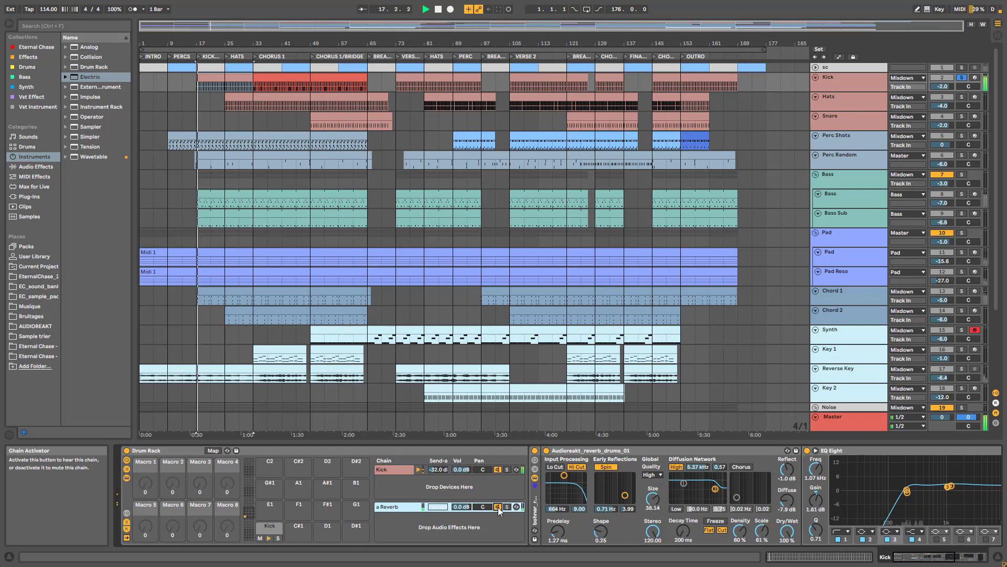
# Delete all C#1 notes from the kick clip starting at bar 17.
pyautogui.doubleClick(235, 77)
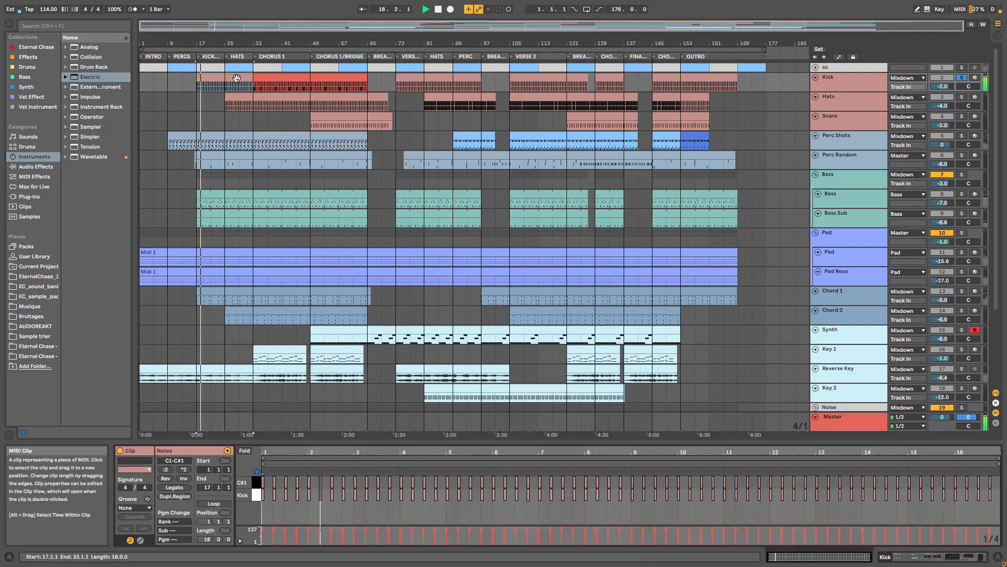
pyautogui.click(258, 483)
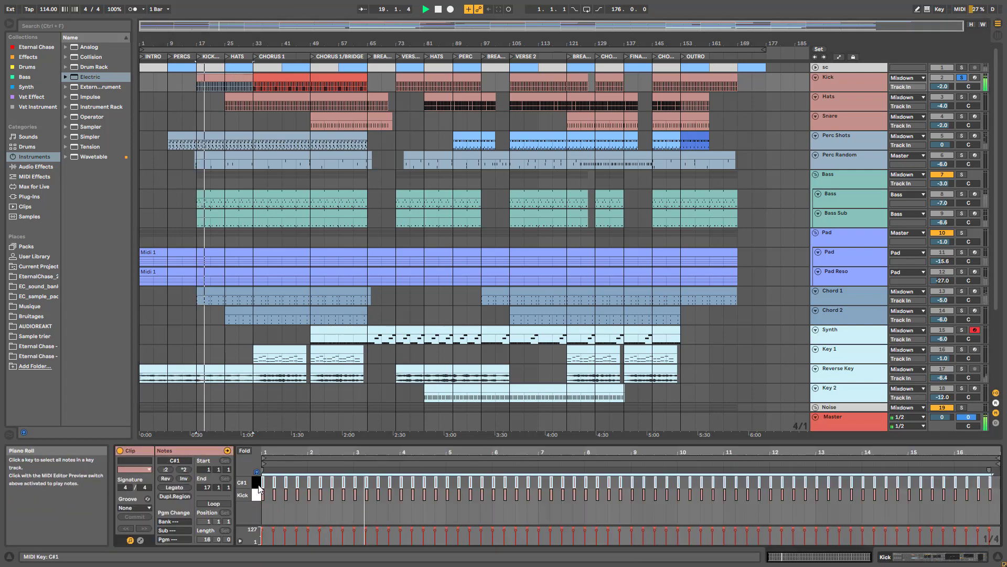
pyautogui.click(453, 519)
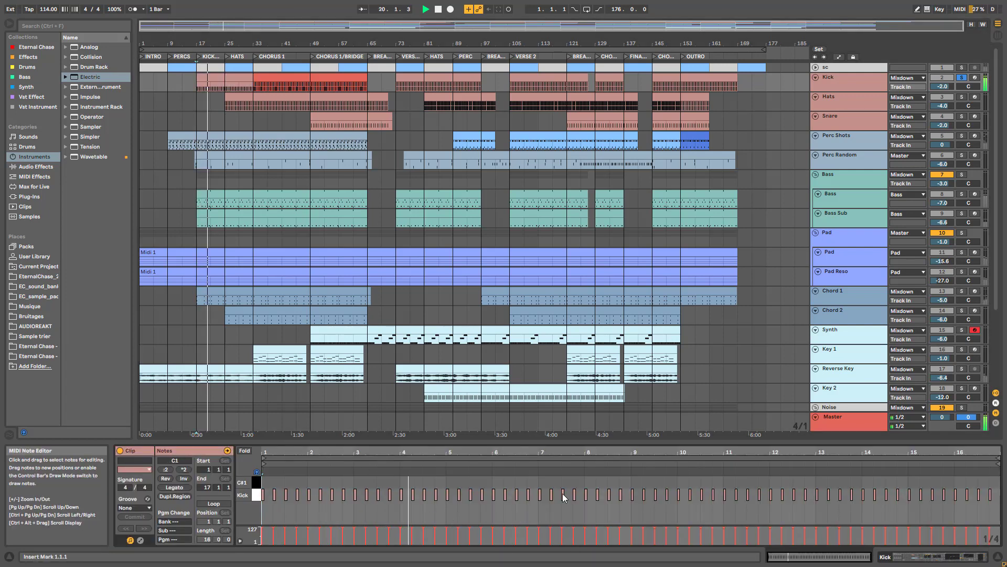
# Delete all C#1 notes from the CHORUS 1 kick clip and play its remaining pattern from bar 33.
pyautogui.click(287, 82)
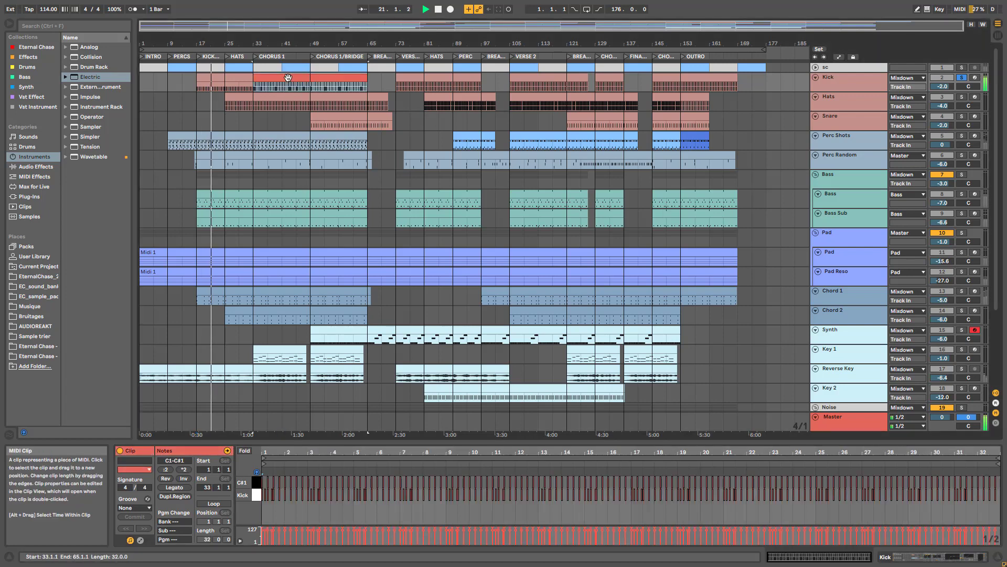
pyautogui.click(257, 483)
pyautogui.press('Delete')
pyautogui.press('space')
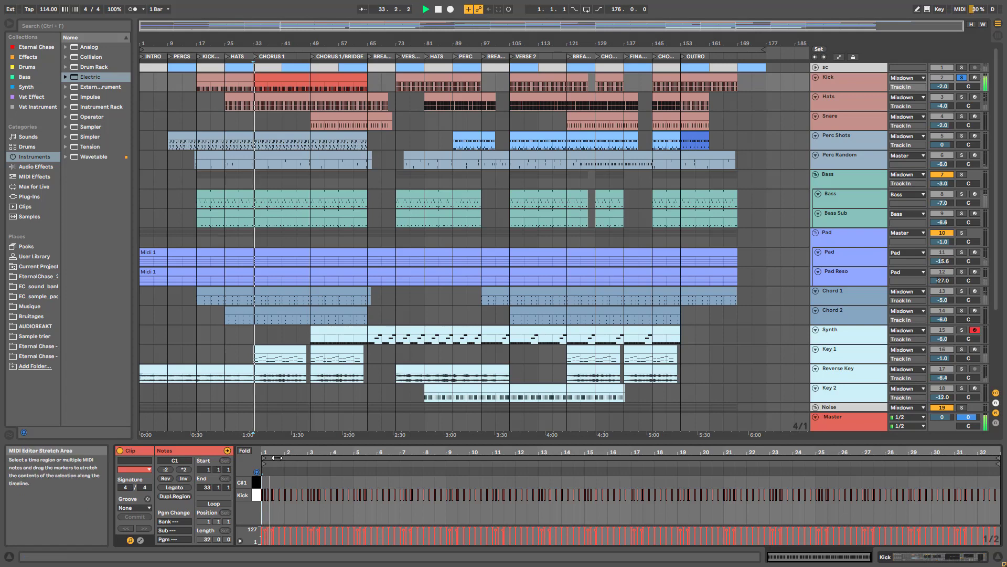
pyautogui.moveTo(278, 452); pyautogui.dragTo(279, 489)
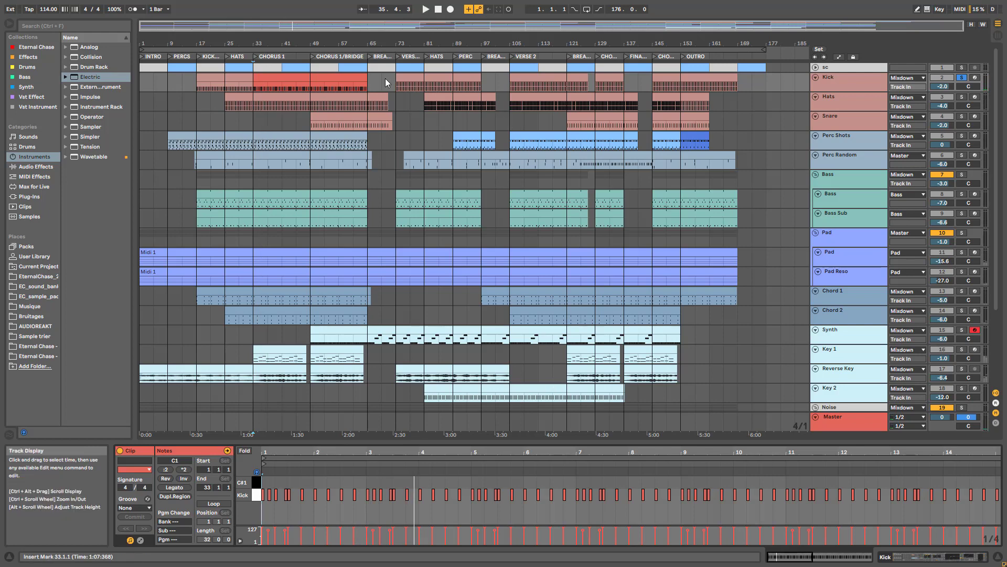
# Solo the Hats track and open the OHH pad's sample and effects in its Drum Rack.
pyautogui.click(876, 93)
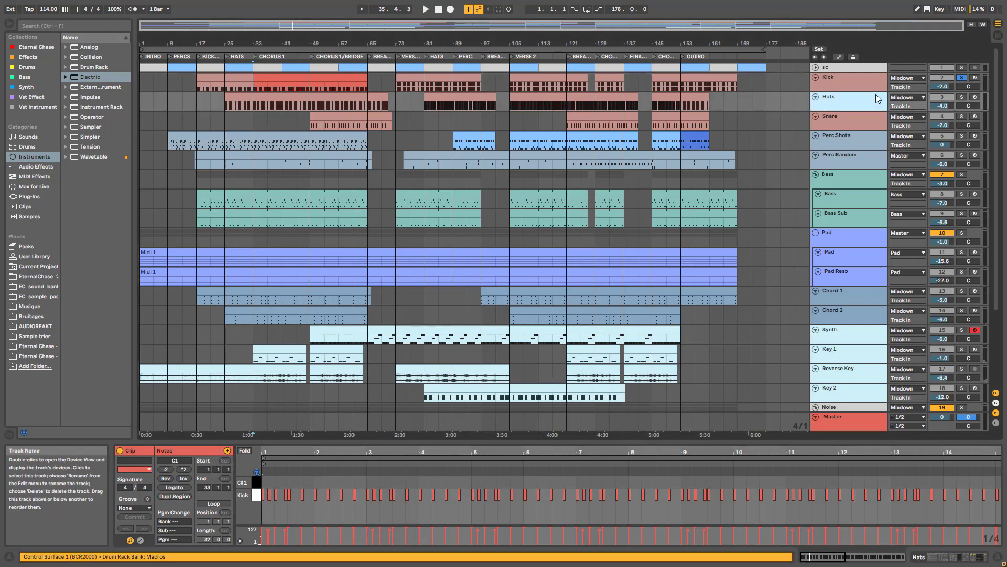
pyautogui.click(961, 97)
pyautogui.click(863, 97)
pyautogui.doubleClick(862, 98)
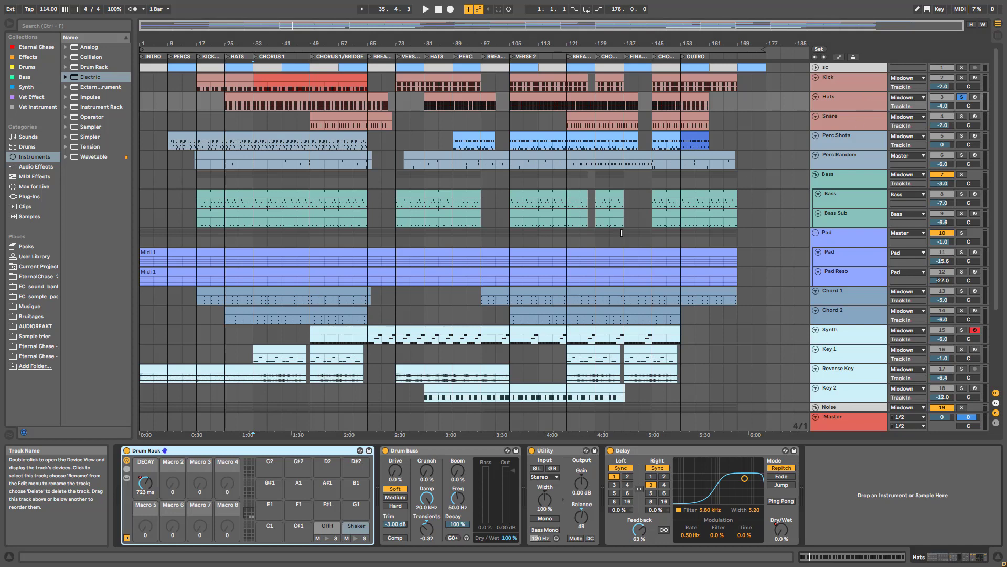
pyautogui.doubleClick(333, 528)
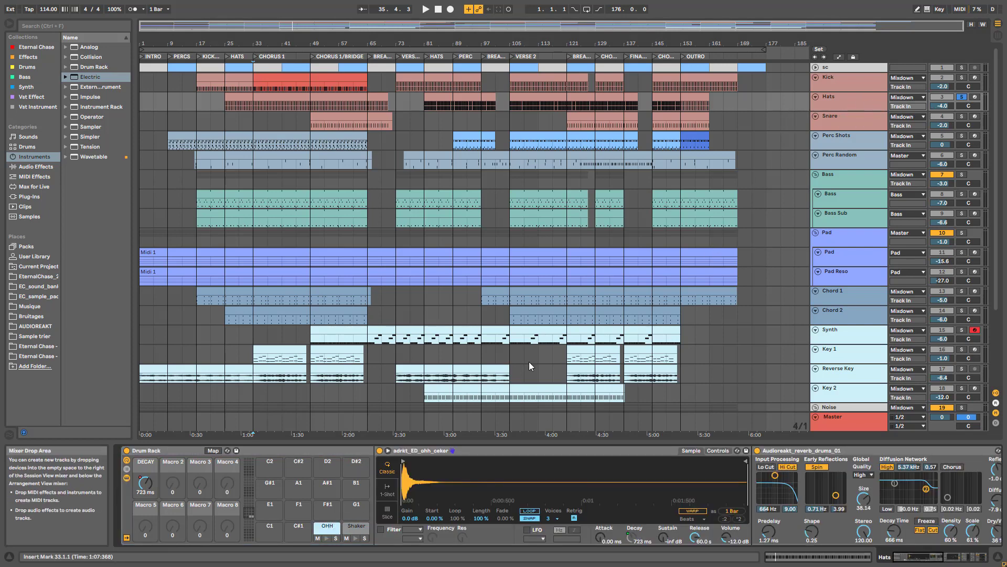
# Play the hats from bar 33, soloing the OHH pad and the Shaker pad in turn.
pyautogui.press('space')
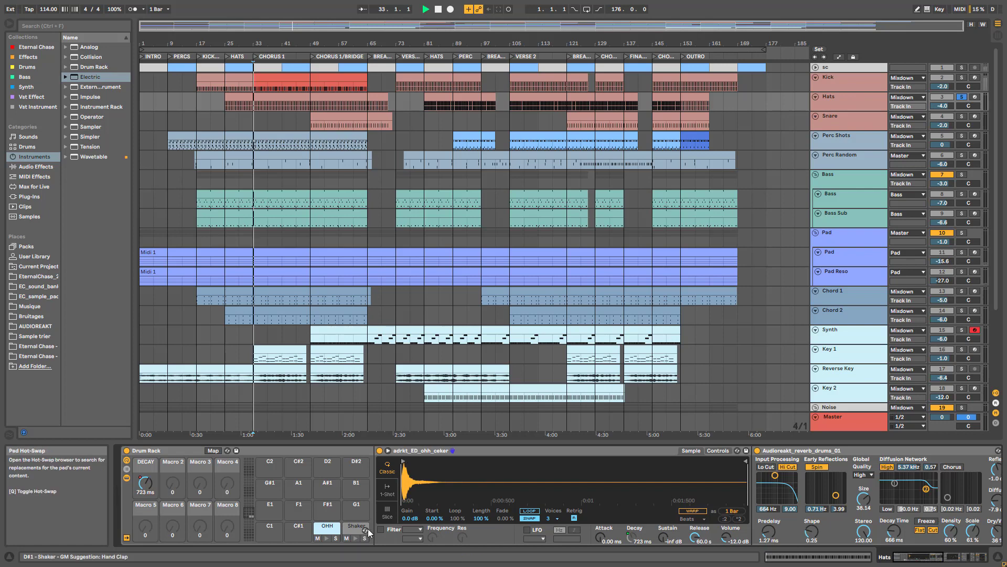
pyautogui.click(335, 538)
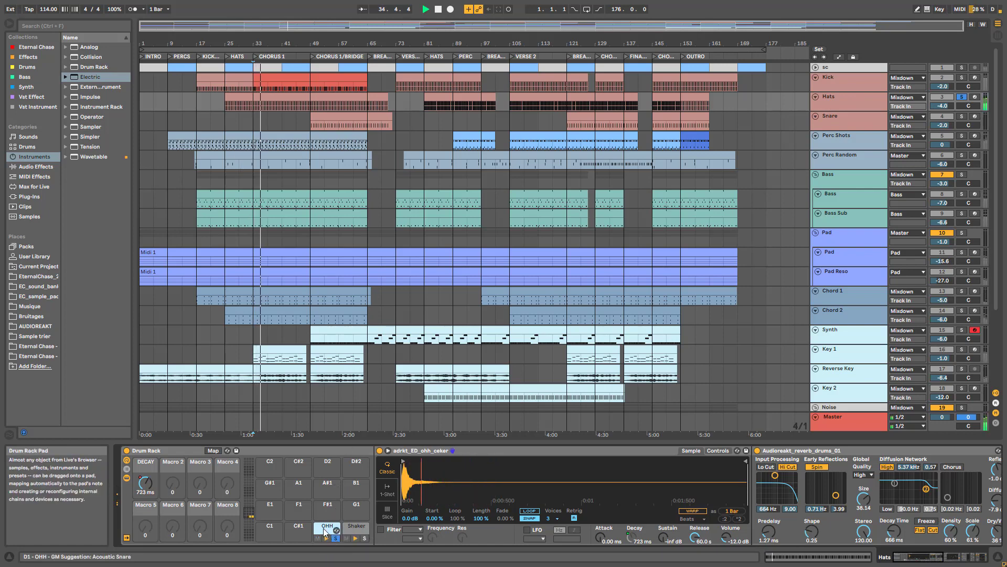
pyautogui.click(364, 538)
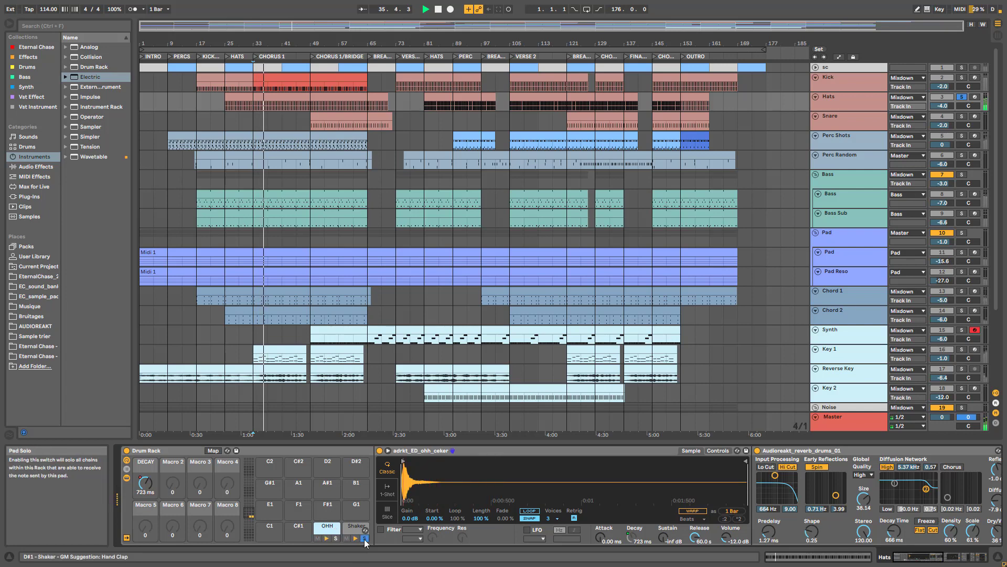
# Open the Shaker pad's devices and audition it from bar 33 while trying a different amp envelope attack time.
pyautogui.press('space')
pyautogui.click(358, 527)
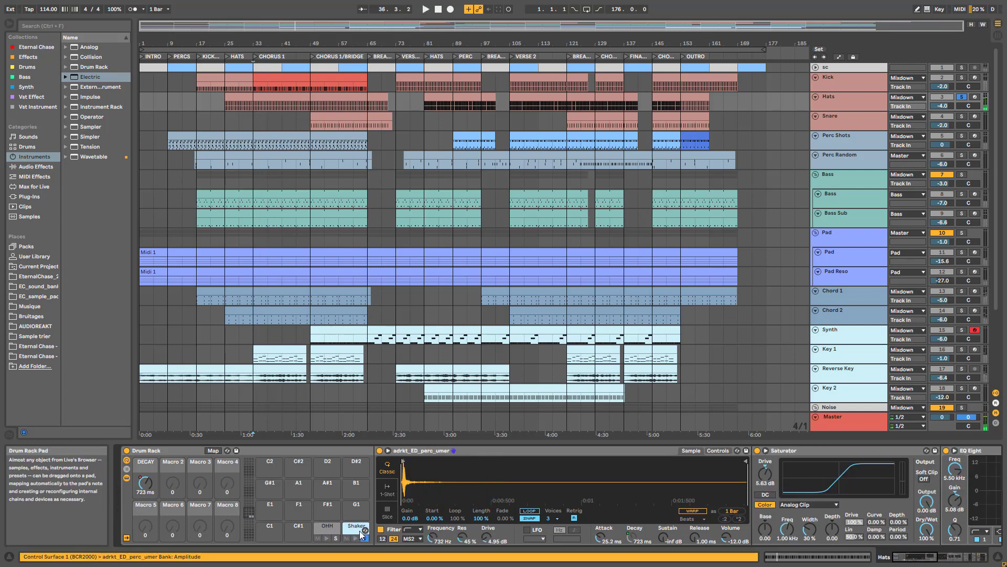
pyautogui.press('space')
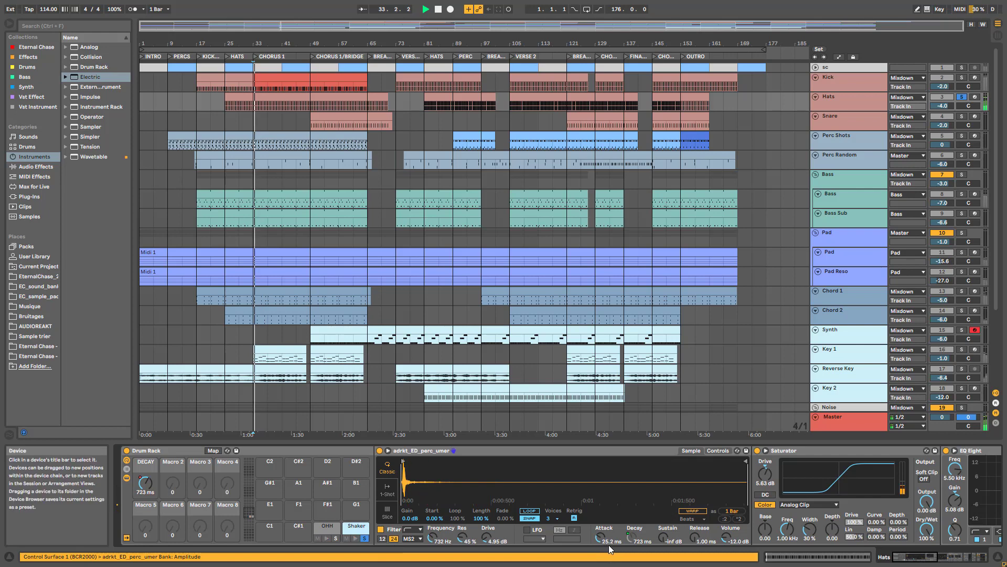
pyautogui.moveTo(600, 538); pyautogui.dragTo(599, 561)
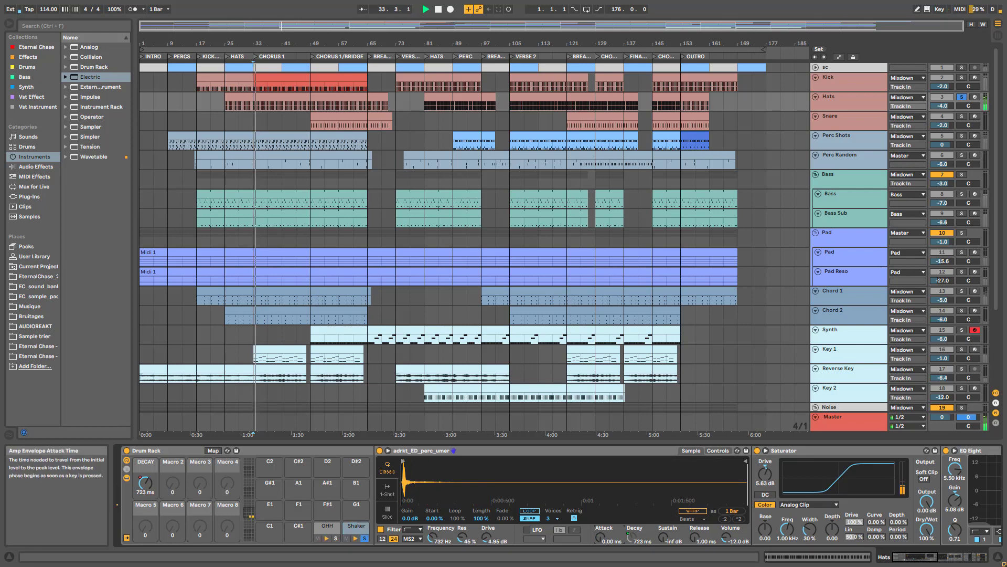
pyautogui.press('space')
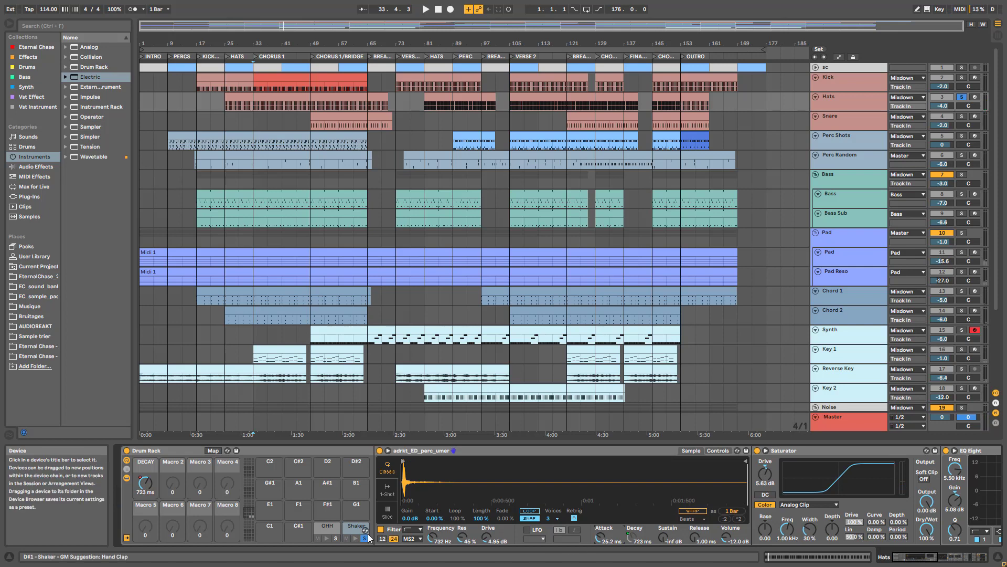
pyautogui.press('space')
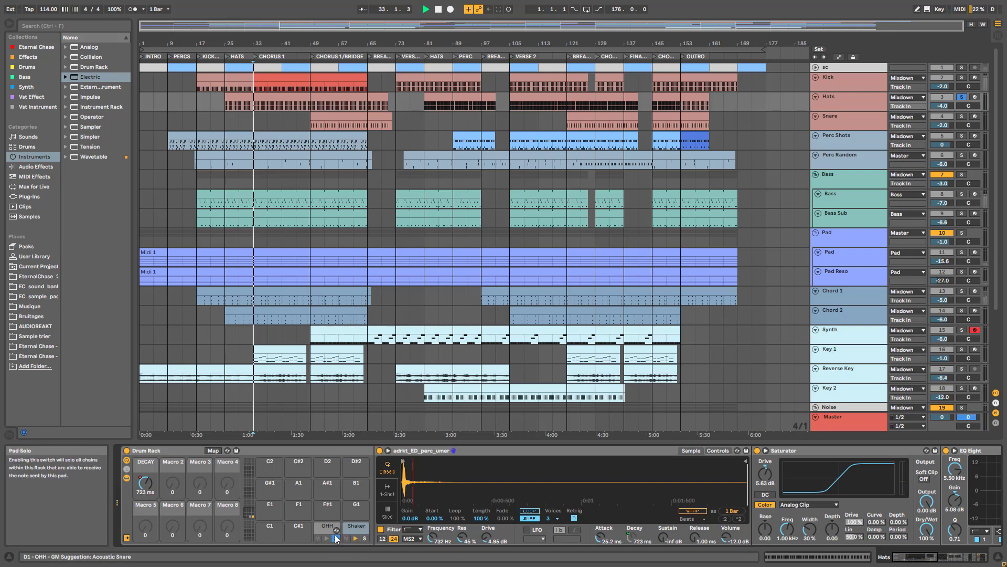
# Unsolo the OHH pad, stop playback and open its sample, reverb and EQ Eight devices.
pyautogui.click(328, 528)
pyautogui.click(336, 539)
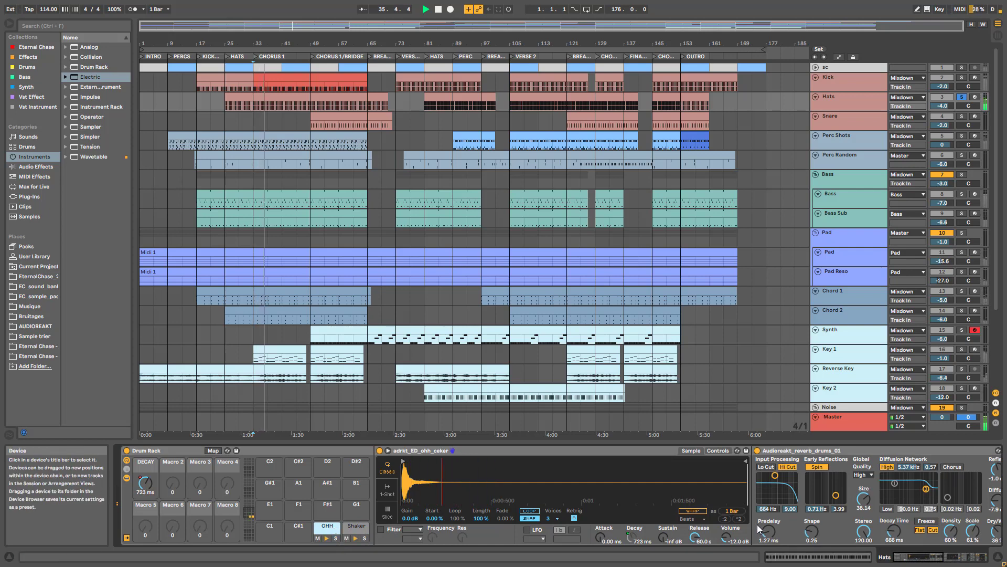
pyautogui.press('space')
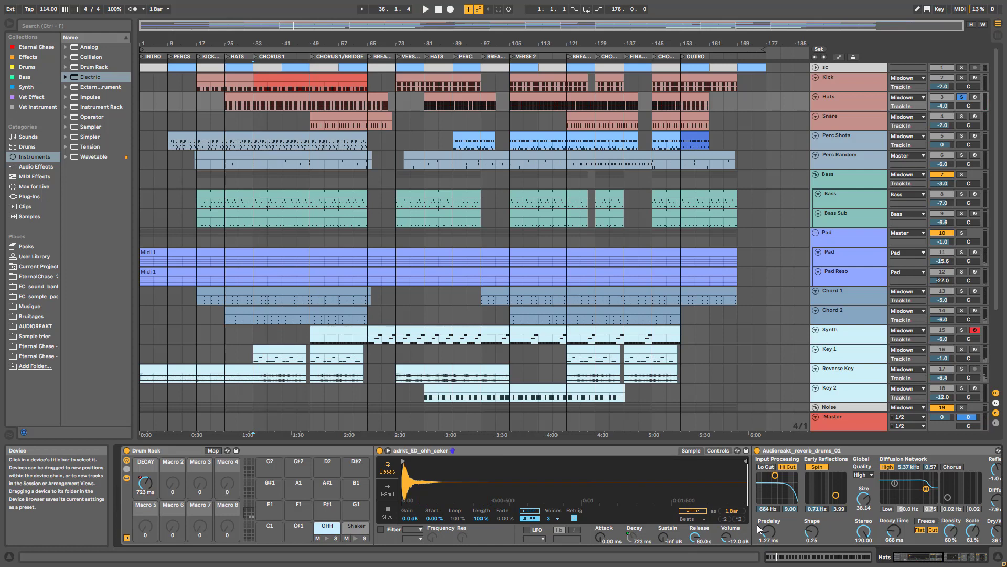
pyautogui.moveTo(922, 558)
pyautogui.mouseDown()
pyautogui.moveTo(947, 561)
pyautogui.moveTo(933, 561)
pyautogui.mouseUp()
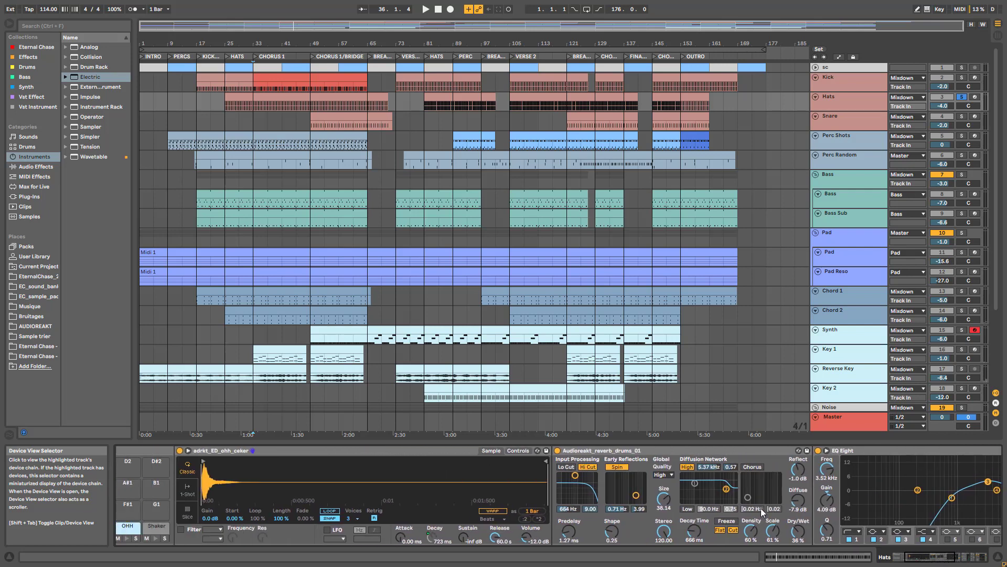
# Solo the OHH pad and play it from bar 33, comparing its Audioreakt_reverb_drums_01 reverb off and on.
pyautogui.click(559, 451)
pyautogui.click(558, 452)
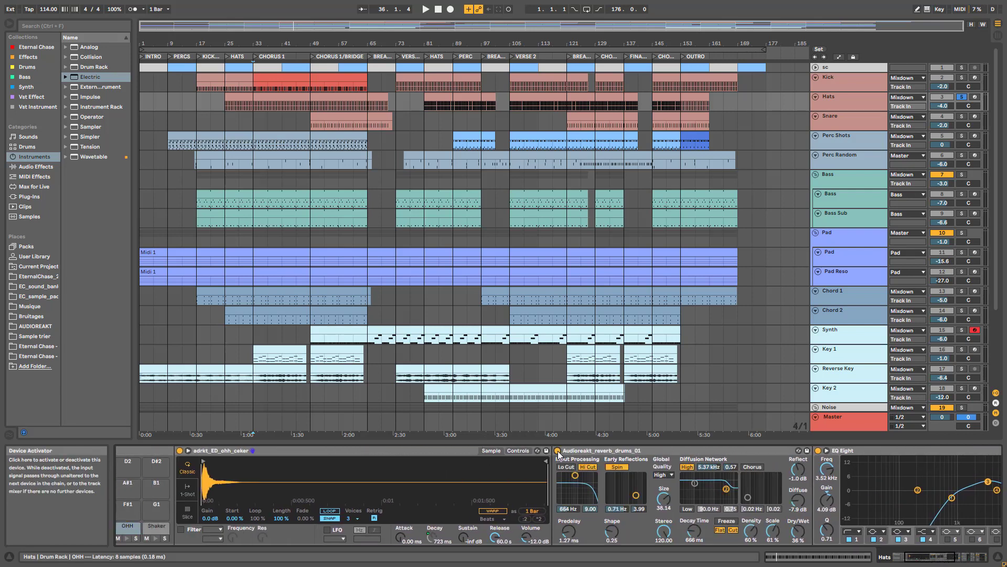
pyautogui.click(558, 452)
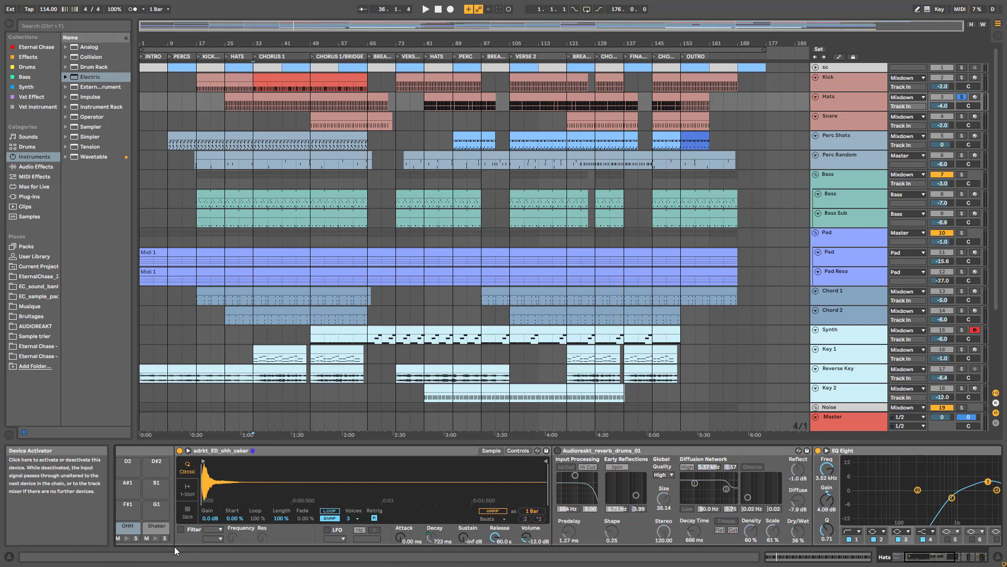
pyautogui.click(137, 539)
pyautogui.press('space')
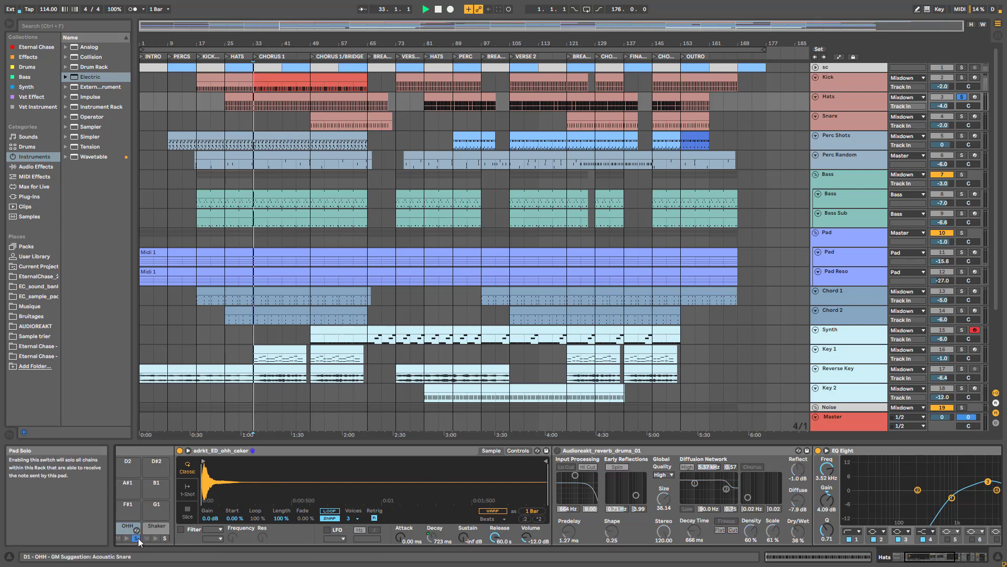
pyautogui.click(558, 451)
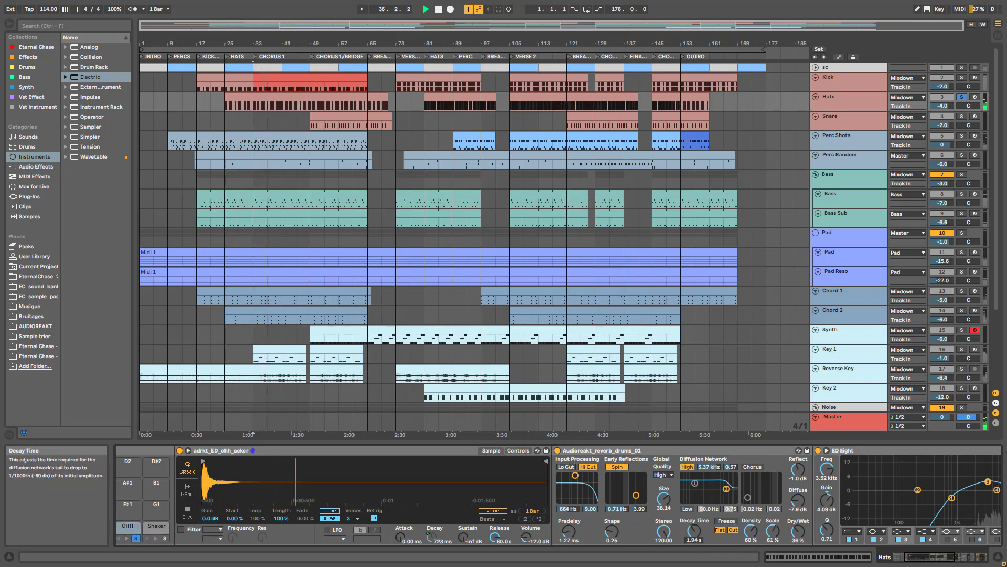
pyautogui.click(557, 451)
pyautogui.click(558, 451)
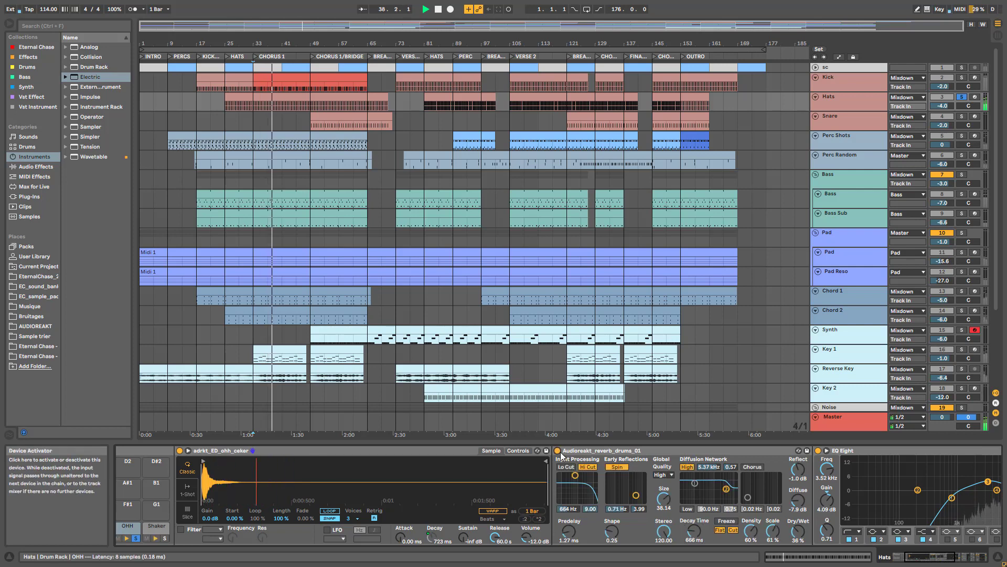
# Stop playback, solo the Shaker pad instead of OHH and open its Saturator, EQ Eight and reverb.
pyautogui.click(910, 562)
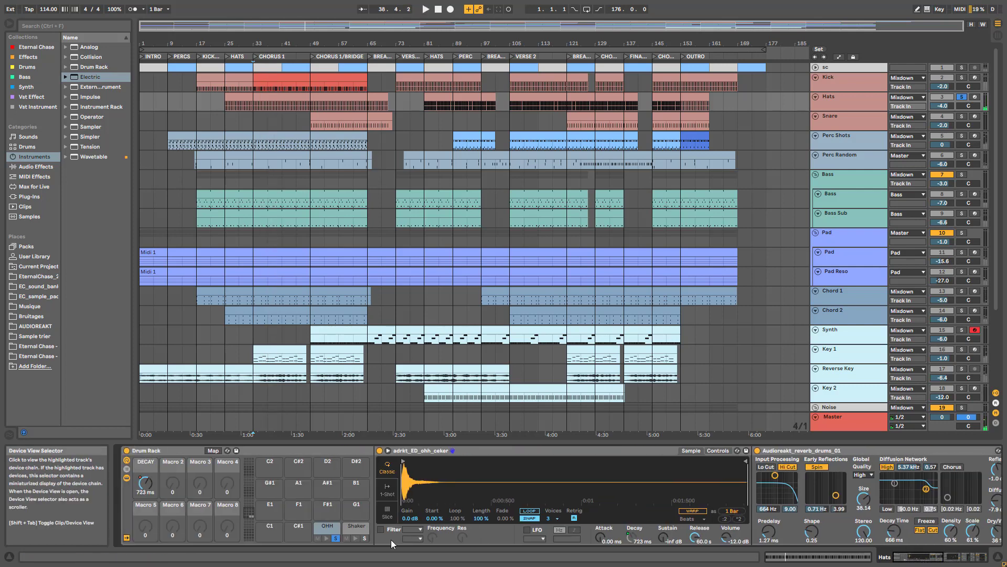
pyautogui.click(366, 539)
pyautogui.click(356, 531)
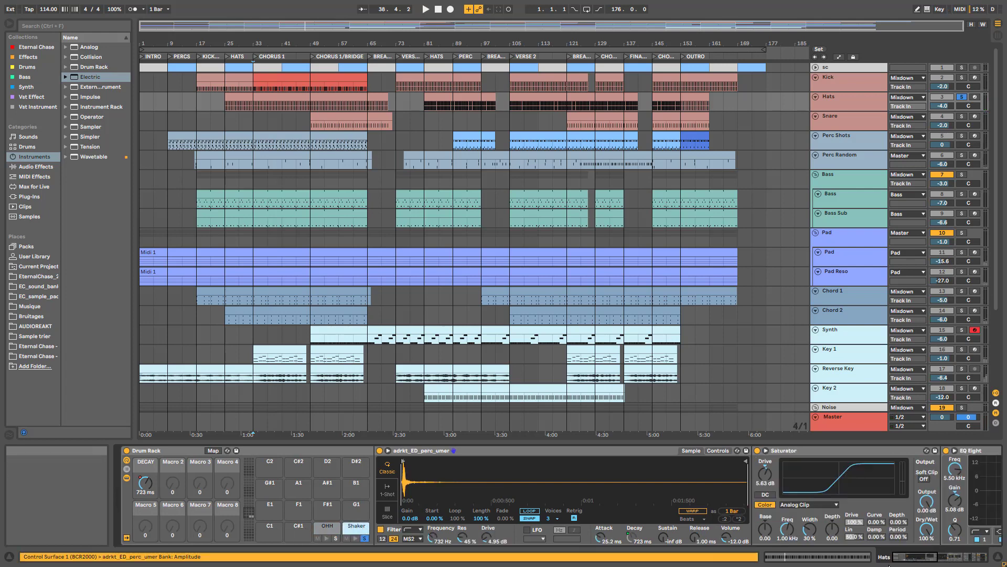
pyautogui.click(920, 560)
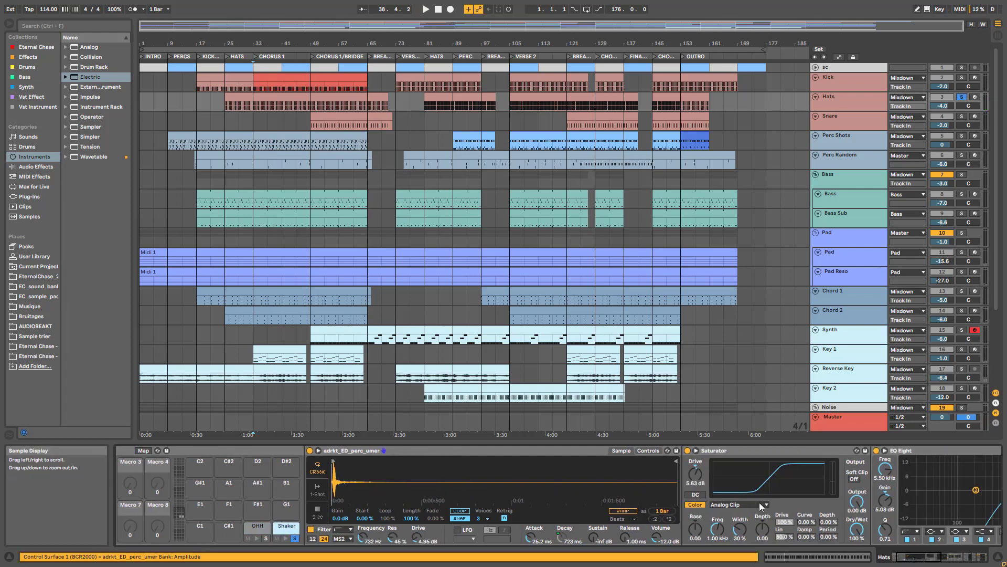
pyautogui.moveTo(921, 561); pyautogui.dragTo(928, 559)
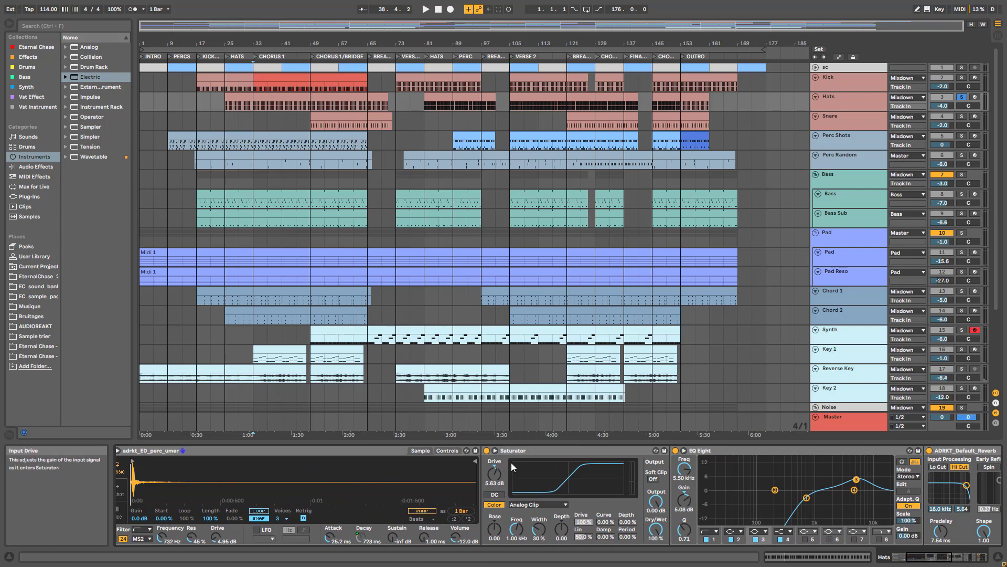
pyautogui.moveTo(932, 555); pyautogui.dragTo(948, 560)
# Play the shaker from bar 33, bypassing its ADRKT_Default_Reverb and switching it back on.
pyautogui.press('space')
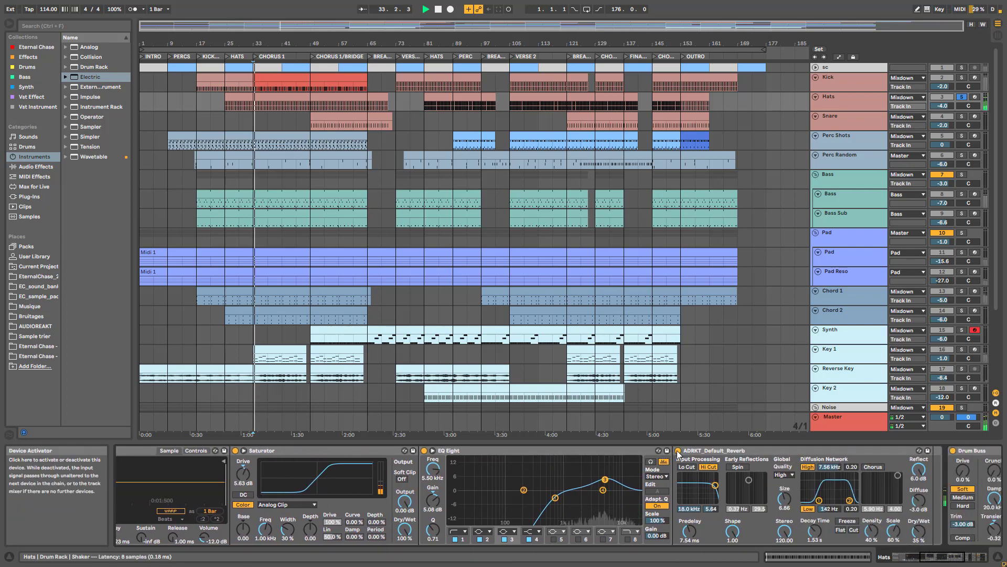
pyautogui.click(678, 451)
pyautogui.click(678, 451)
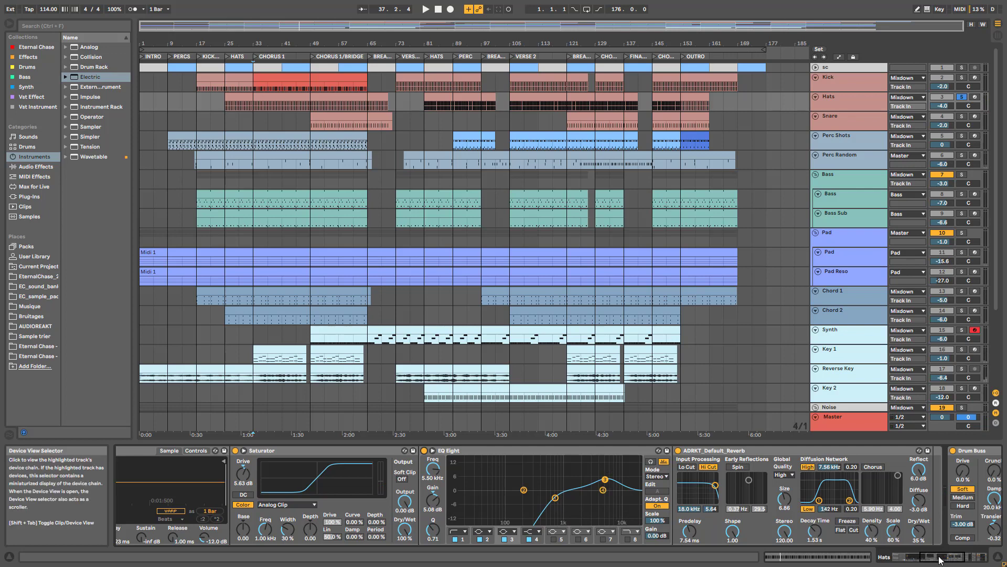
# Unsolo the Shaker pad, hide the Drum Rack's pad devices and select the Hats track's Drum Buss.
pyautogui.hscroll(-3, 423, 476)
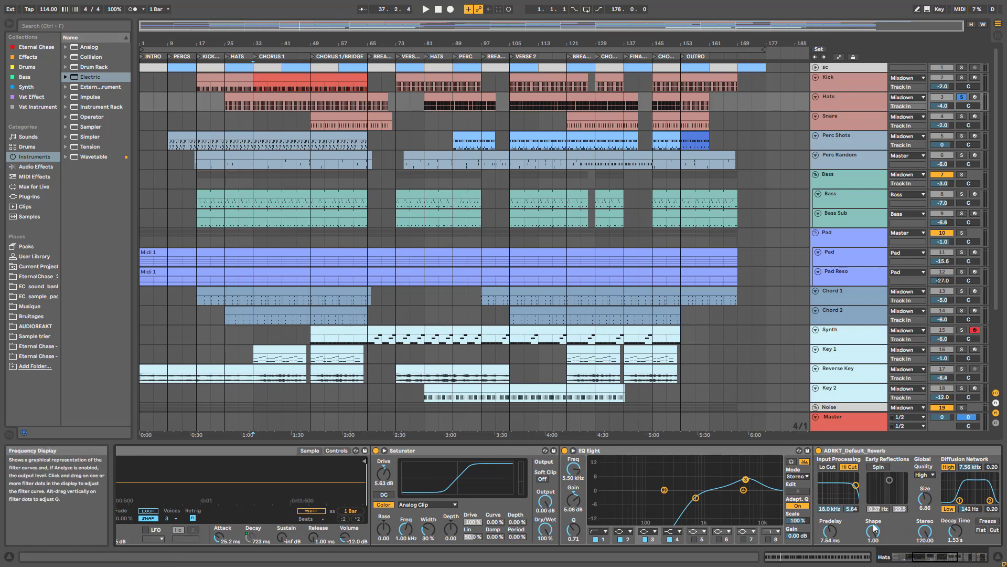
pyautogui.moveTo(925, 557); pyautogui.dragTo(861, 562)
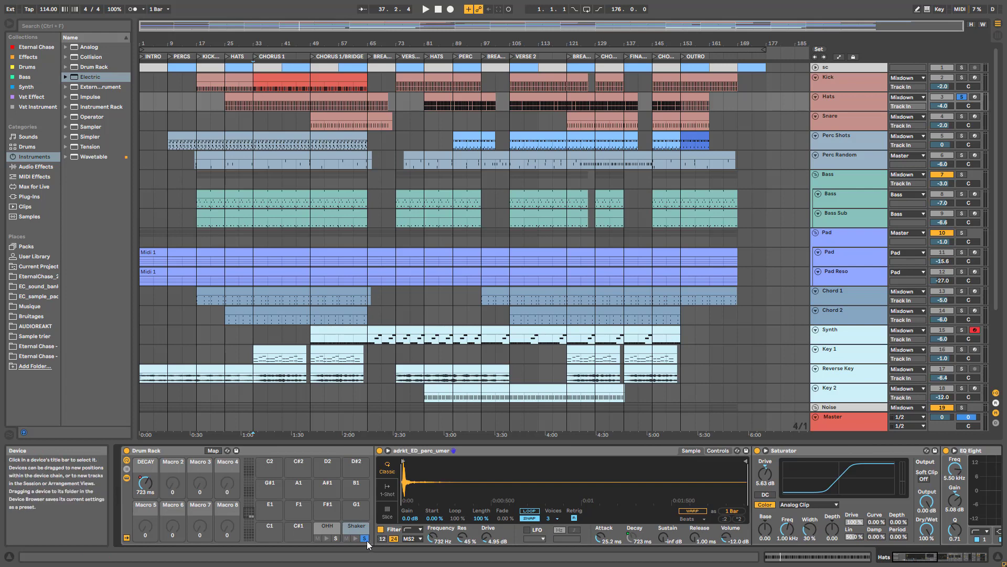
pyautogui.click(127, 477)
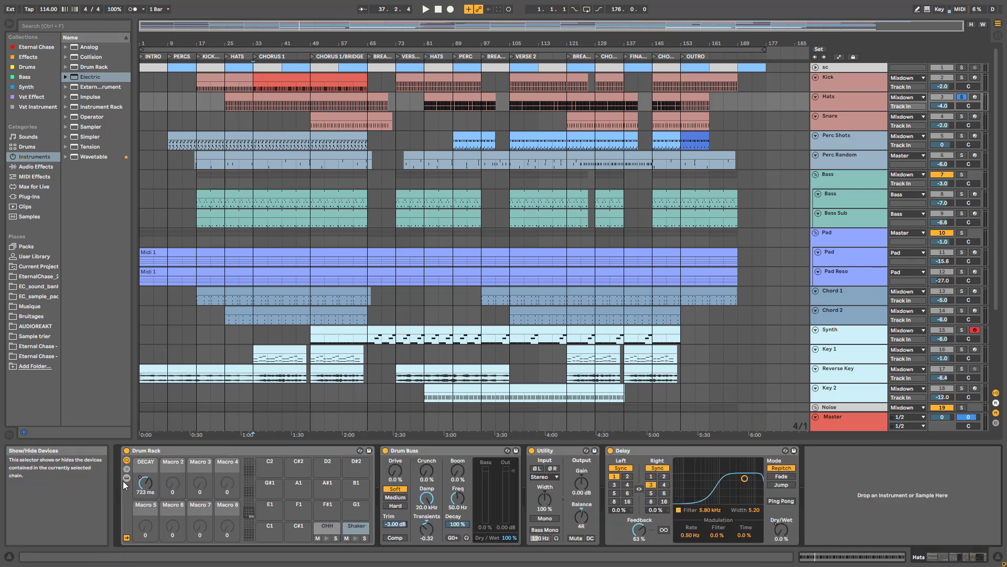
pyautogui.click(412, 454)
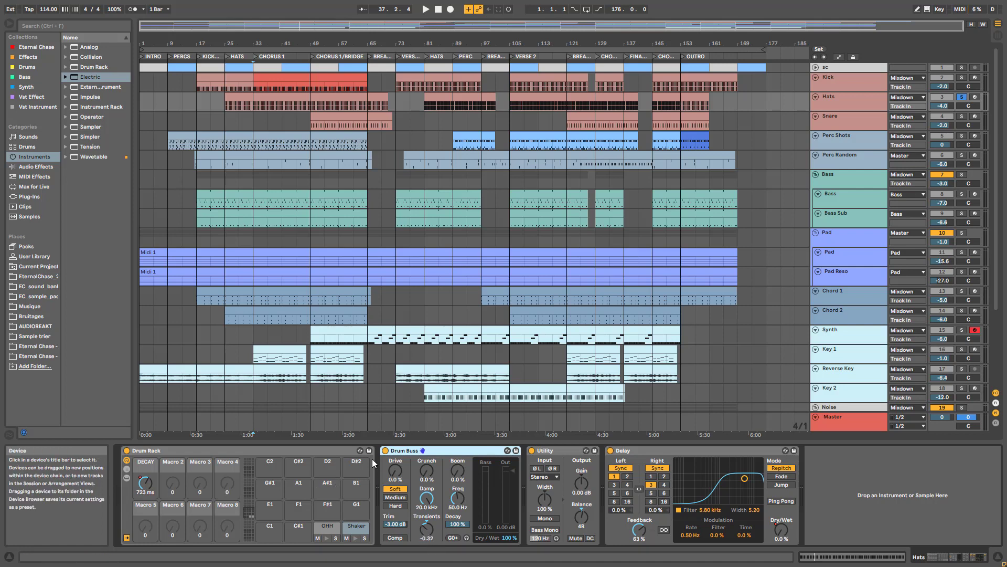
# Play the hats from bar 33, comparing the sound with Drum Buss bypassed and enabled.
pyautogui.click(386, 451)
pyautogui.press('space')
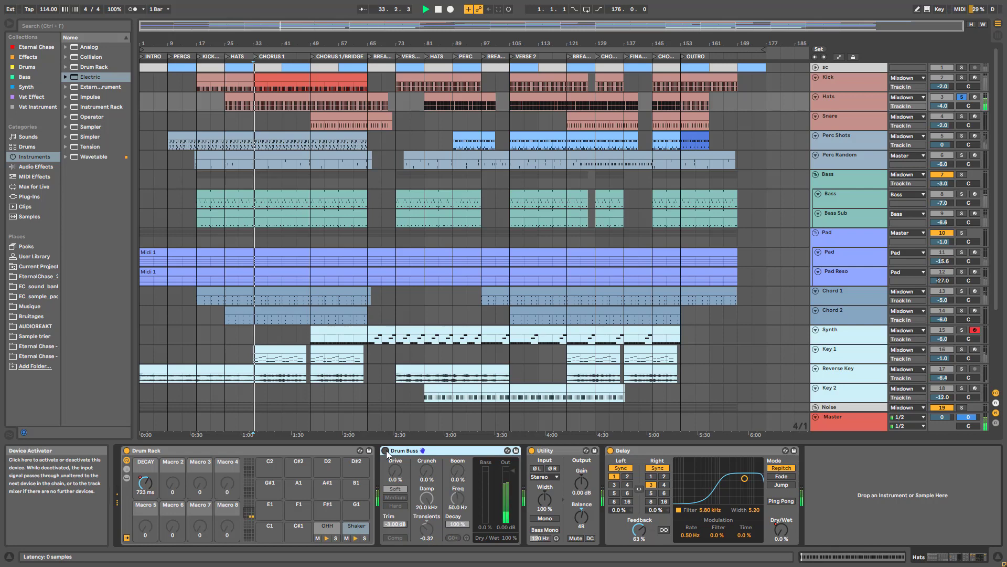
pyautogui.click(386, 450)
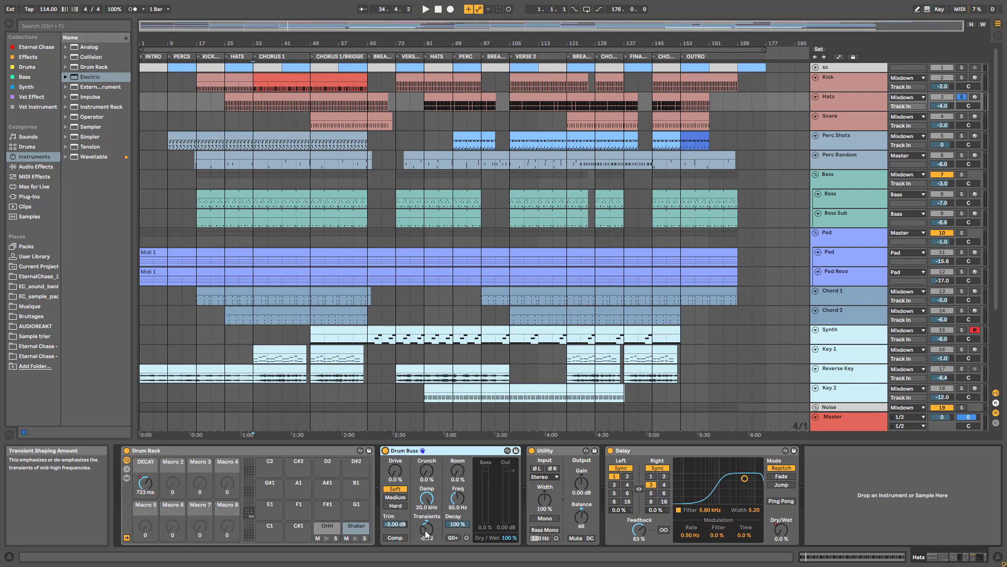
pyautogui.press('space')
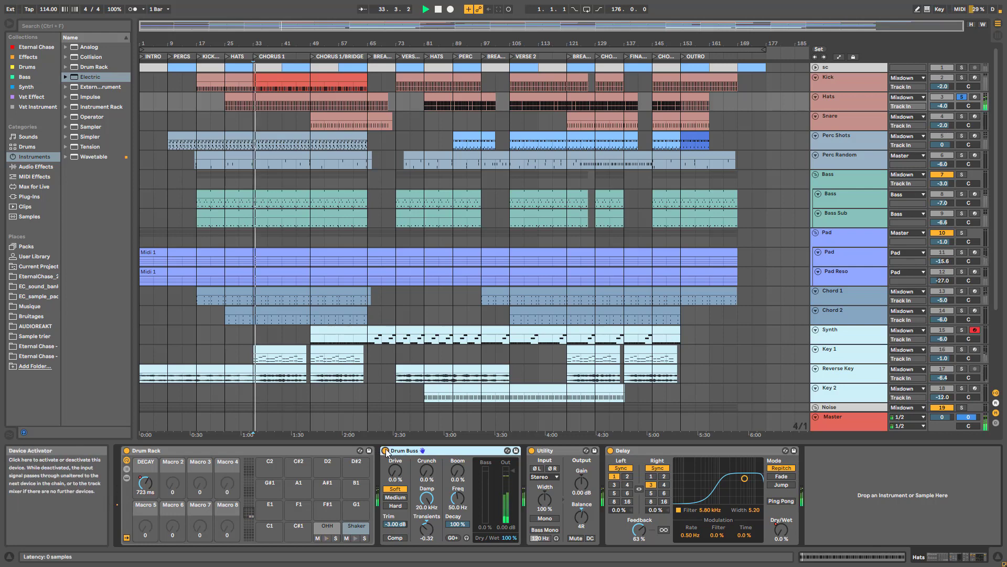
pyautogui.click(387, 451)
pyautogui.click(386, 451)
pyautogui.press('space')
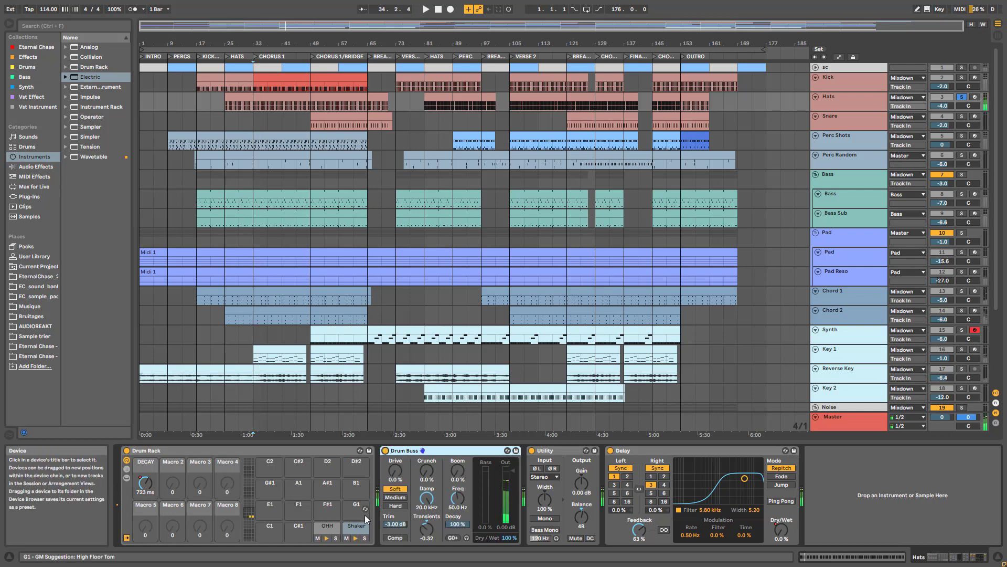
# Try a 975 ms decay time on the Shaker pad's reverb while playing from bar 33, and undo it.
pyautogui.doubleClick(358, 530)
pyautogui.moveTo(911, 558); pyautogui.dragTo(936, 560)
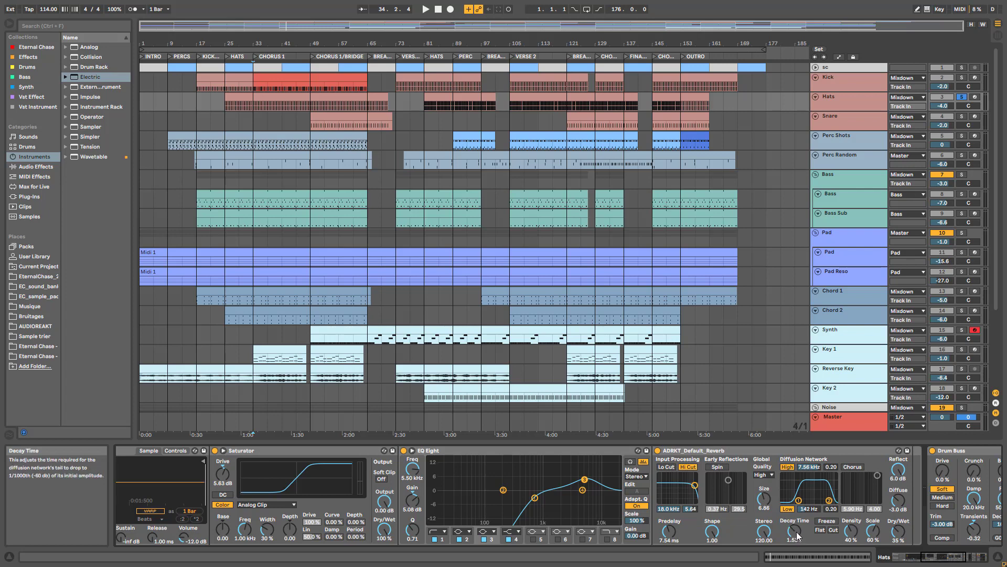
pyautogui.press('space')
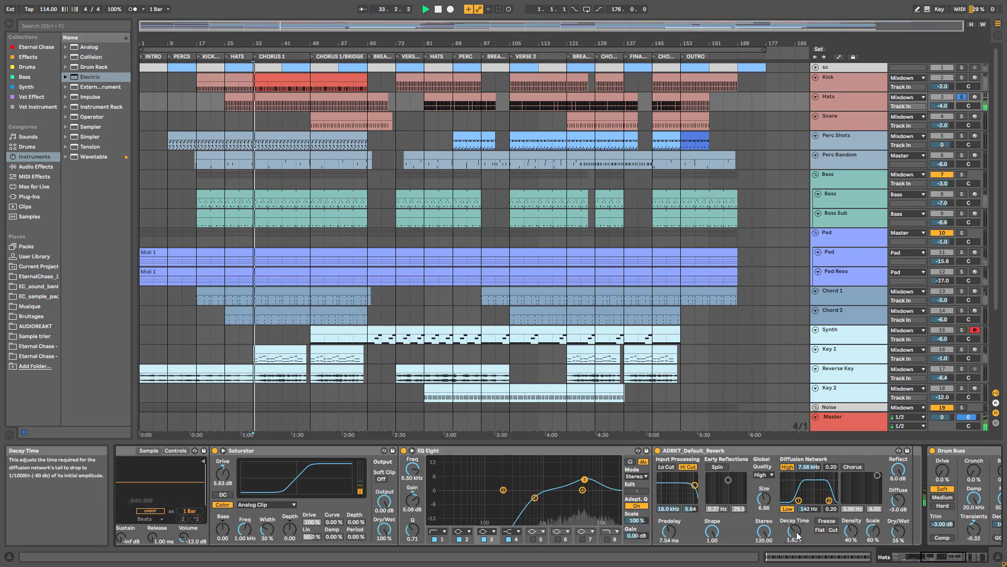
pyautogui.moveTo(795, 532); pyautogui.dragTo(795, 542)
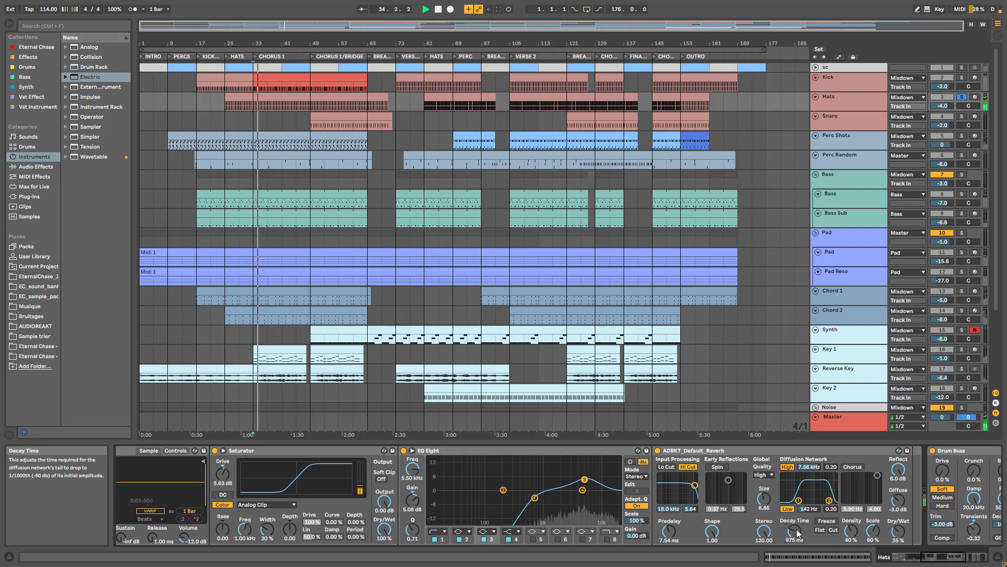
pyautogui.hotkey('ctrl', 'z')
# Hide the rack's pad devices, compare the playing hats with Drum Buss off and on, and stop playback.
pyautogui.moveTo(953, 562); pyautogui.dragTo(754, 563)
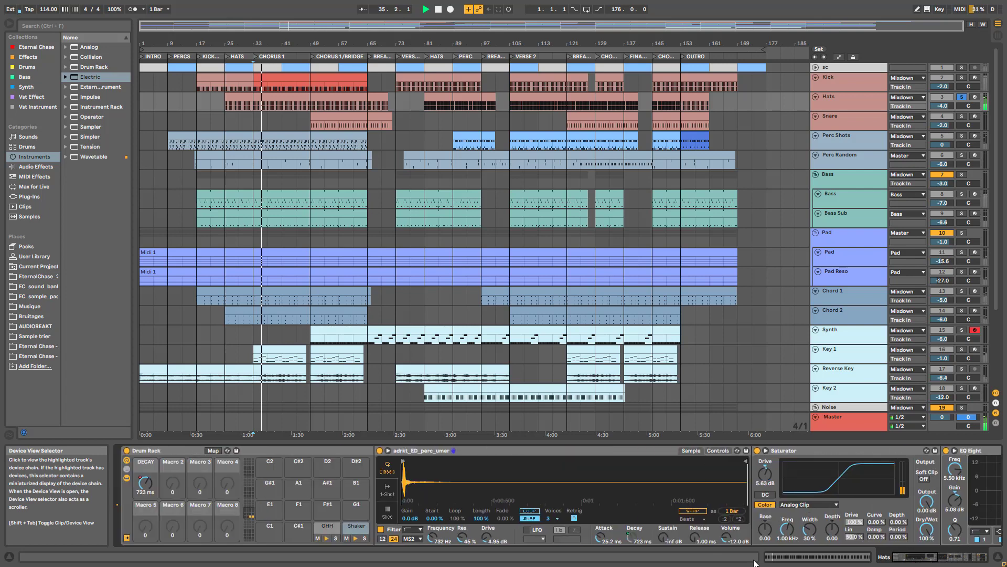
pyautogui.click(126, 478)
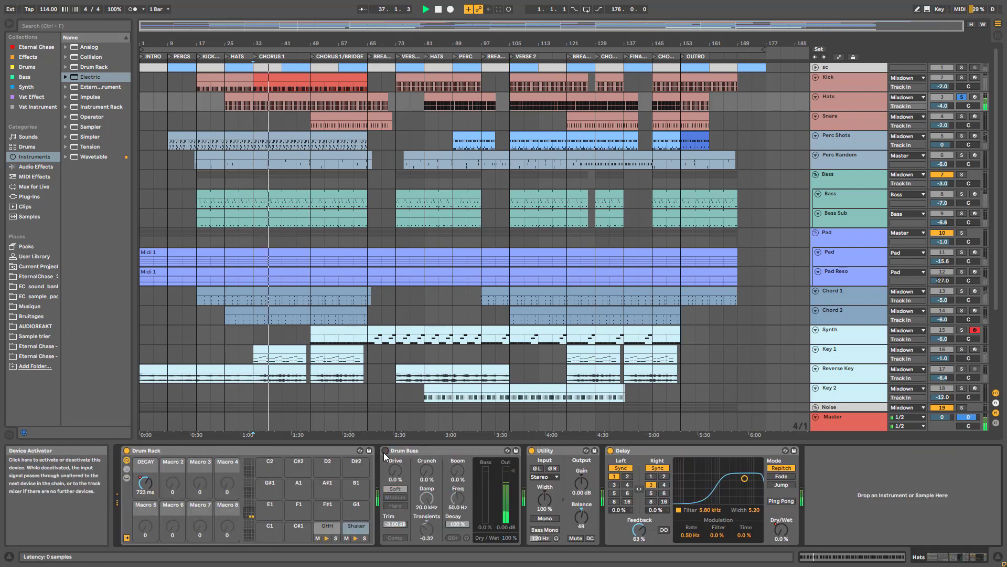
pyautogui.press('space')
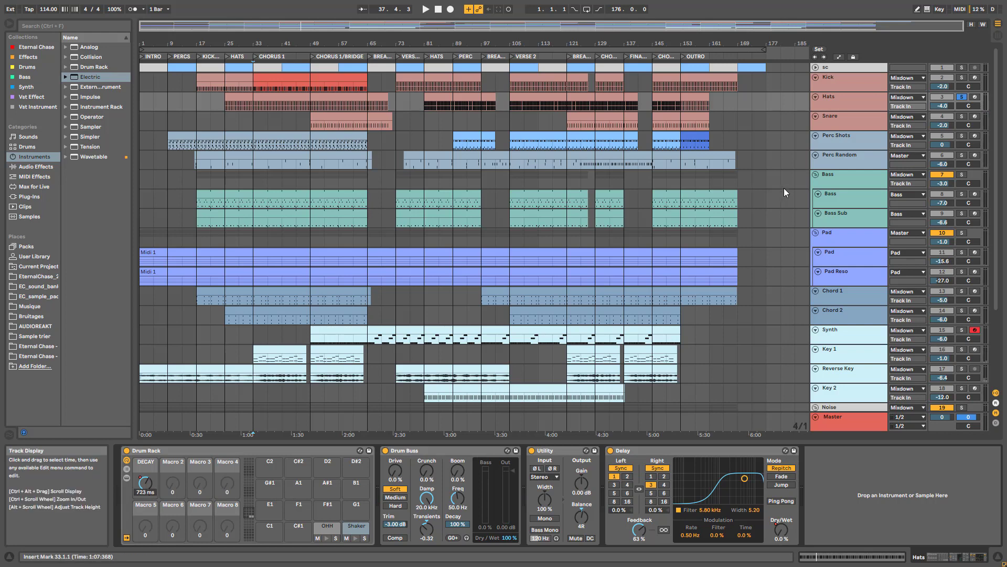
# Show the automation lanes and play the Hats track from bar 29 to examine its DECAY automation.
pyautogui.press('a')
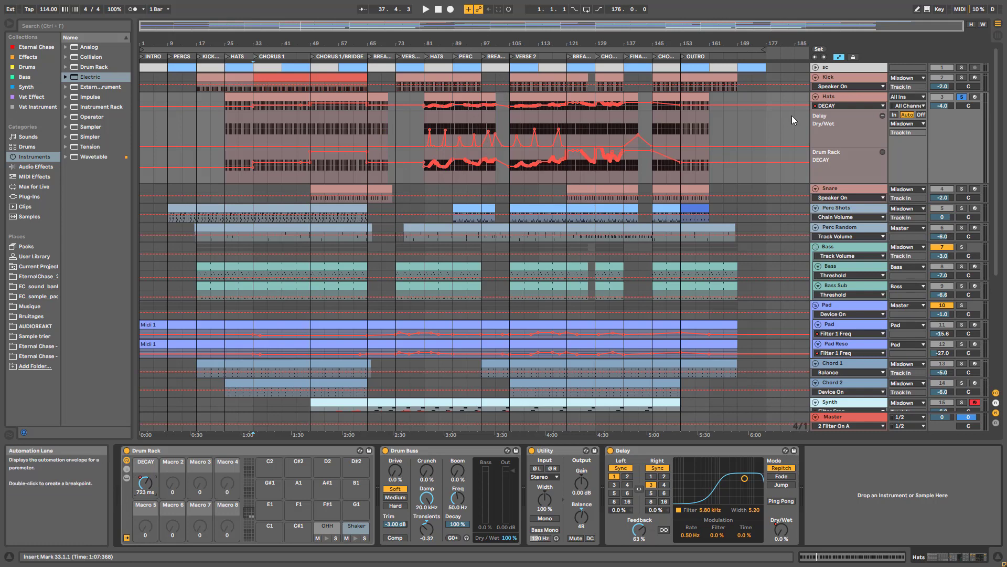
pyautogui.click(240, 130)
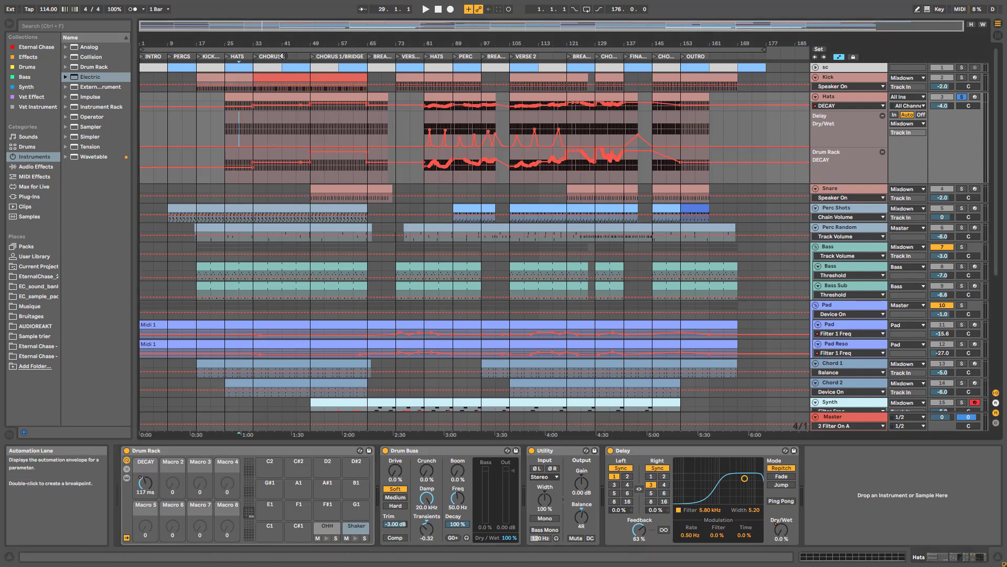
pyautogui.moveTo(286, 44); pyautogui.dragTo(393, 79)
pyautogui.press('space')
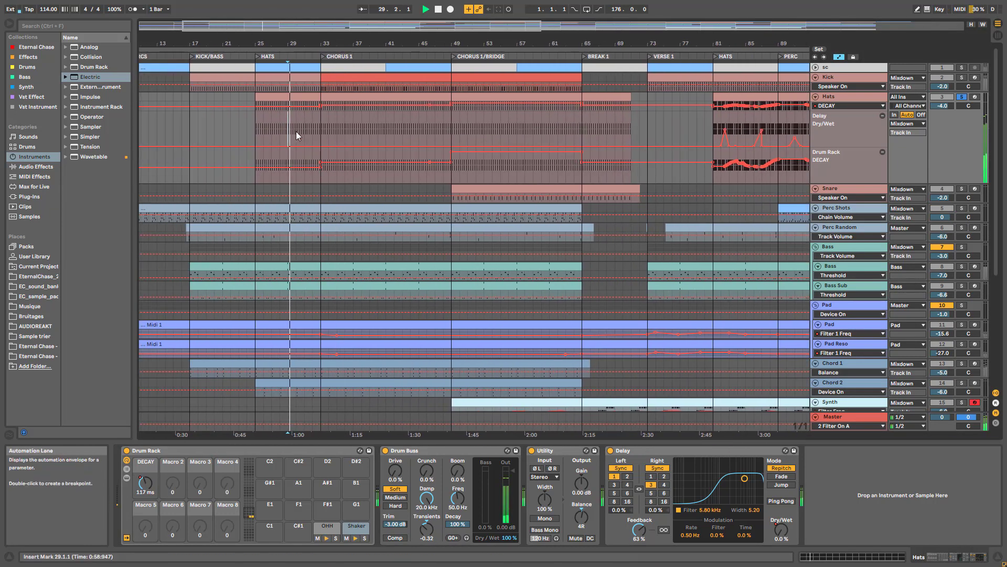
# Compare the hats' DECAY automation across sections by playing from bars 38, 27, 40 and 53.
pyautogui.click(361, 127)
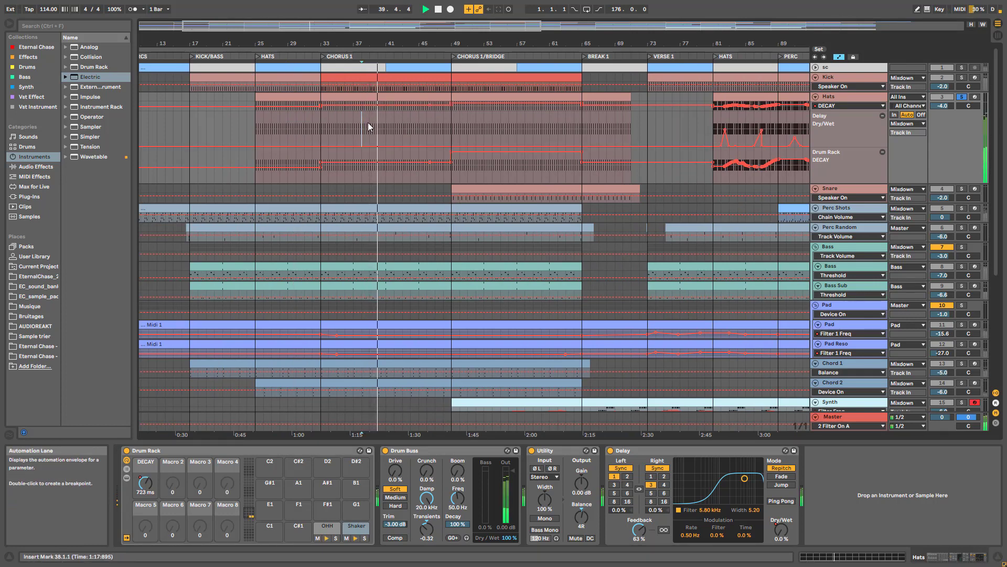
pyautogui.press('space')
pyautogui.click(271, 128)
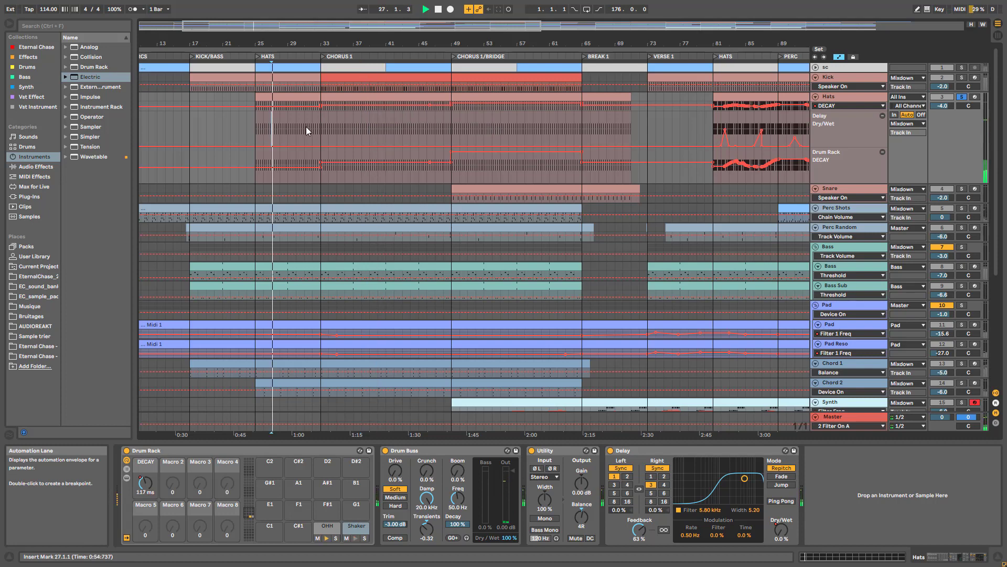
pyautogui.click(380, 130)
pyautogui.press('space')
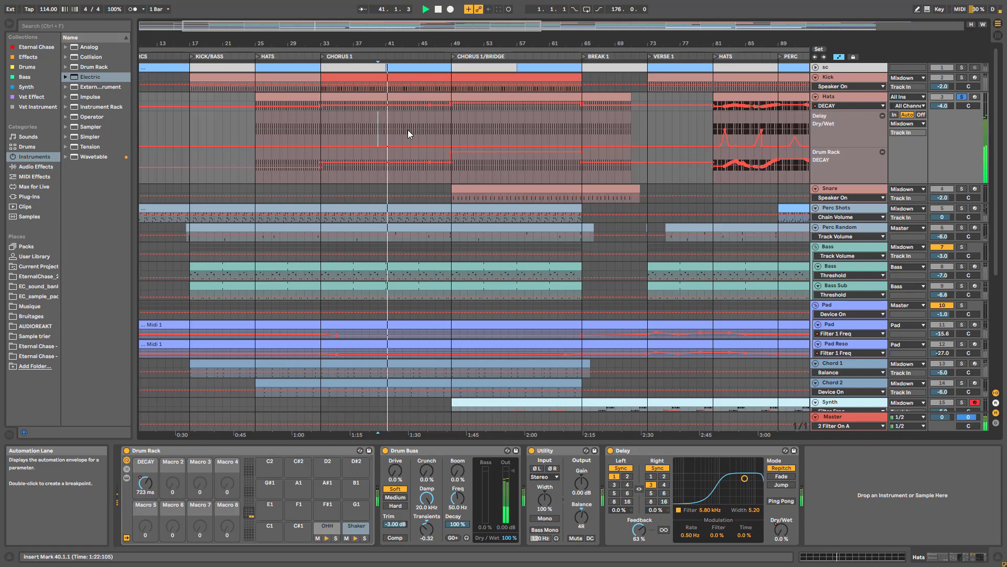
pyautogui.click(487, 124)
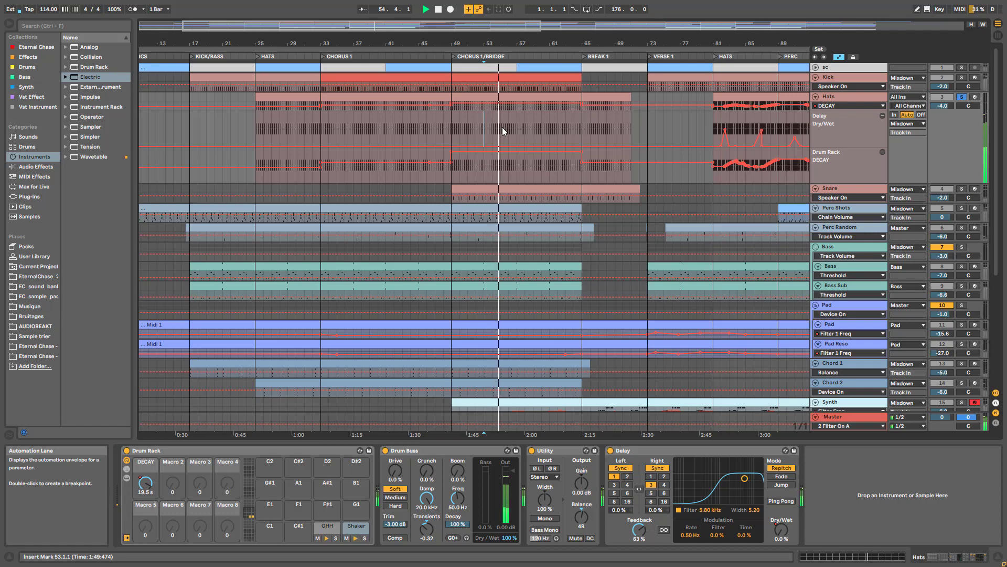
# Play the Hats track from bar 84 and examine the note pattern of its bar 81 clip up close.
pyautogui.moveTo(501, 26); pyautogui.dragTo(629, 26)
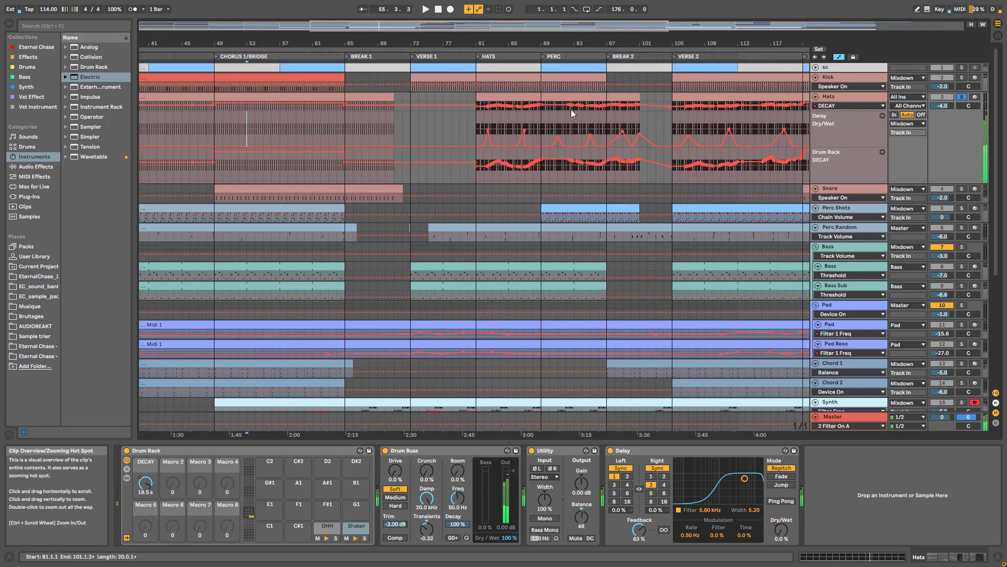
pyautogui.click(504, 115)
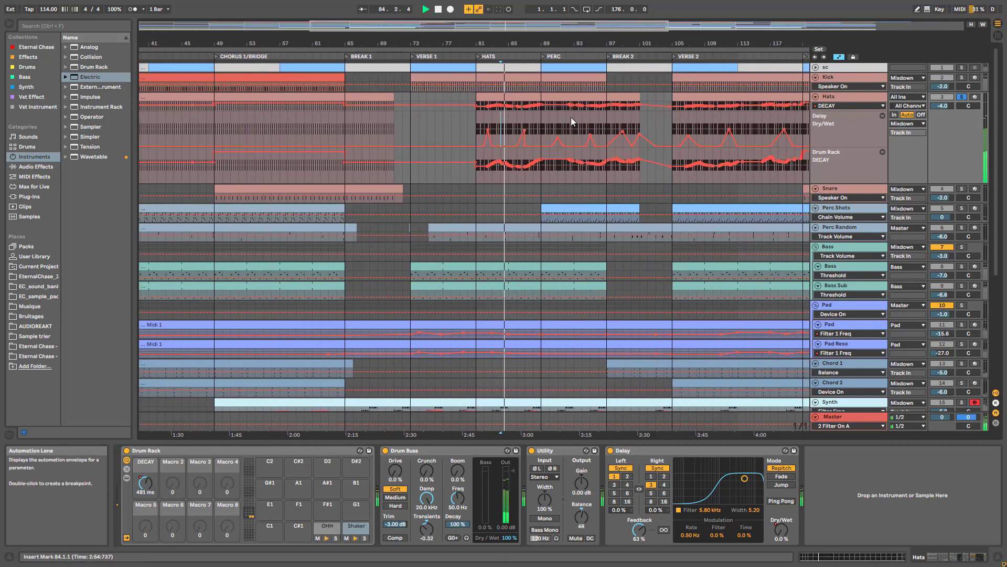
pyautogui.doubleClick(521, 97)
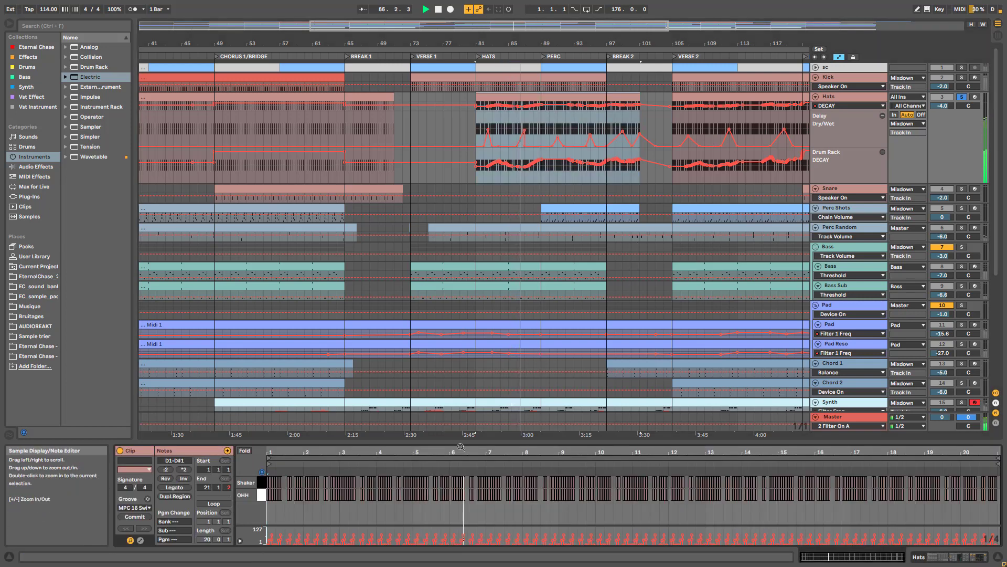
pyautogui.moveTo(446, 452); pyautogui.dragTo(446, 495)
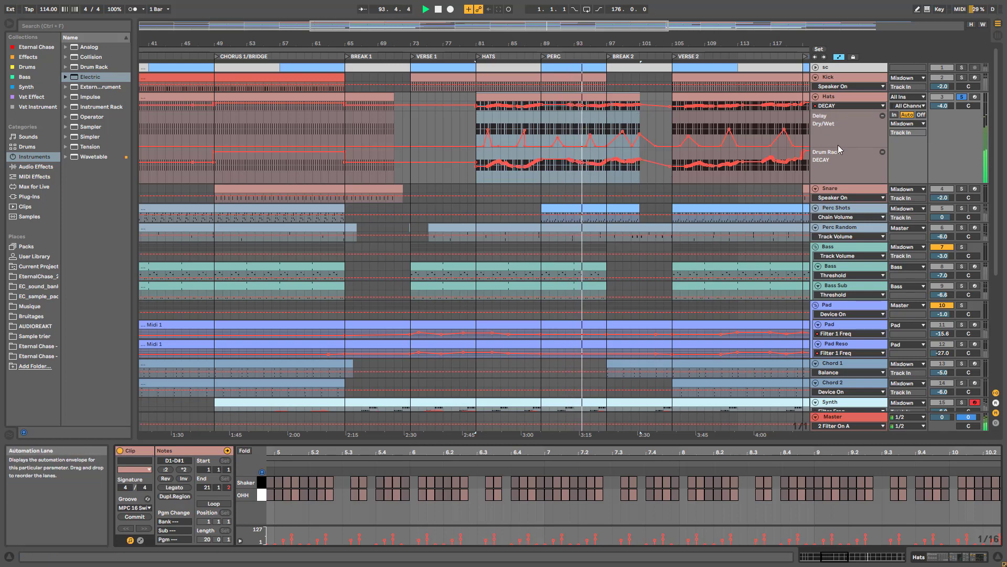
# Enlarge the Hats automation lanes, show the track's devices, examine the DECAY automation while playing from bar 105, and stop playback.
pyautogui.moveTo(836, 111); pyautogui.dragTo(836, 156)
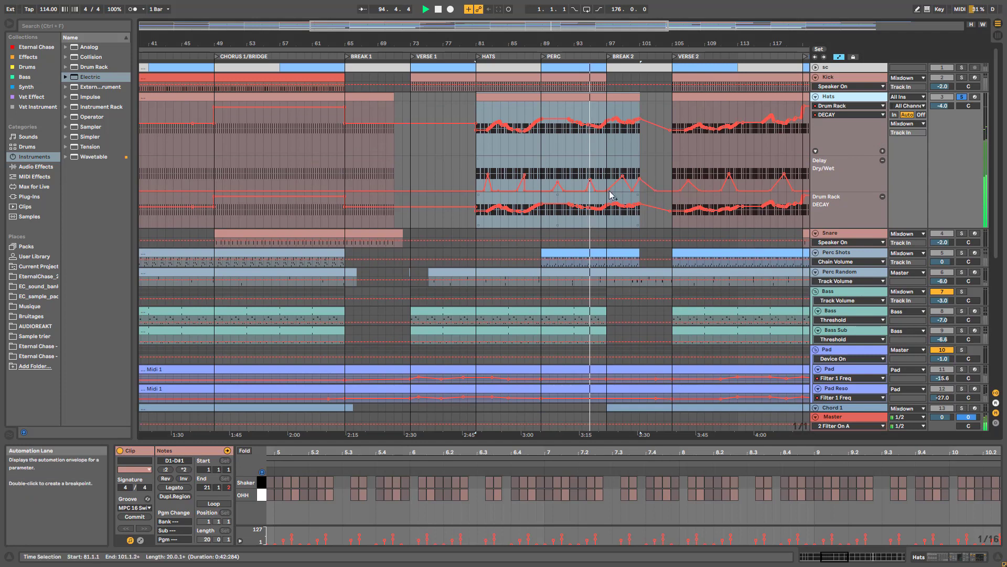
pyautogui.doubleClick(843, 96)
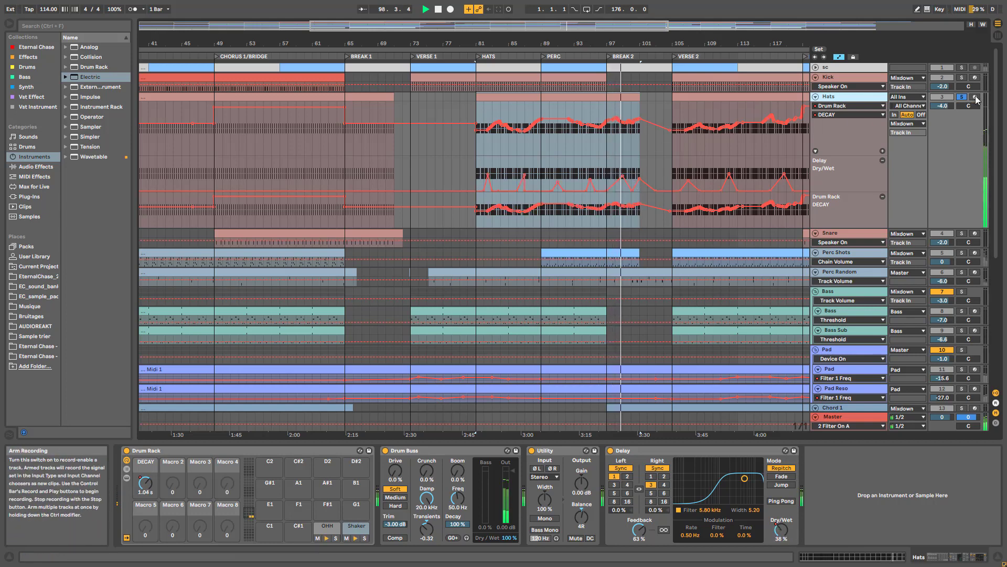
pyautogui.moveTo(439, 25); pyautogui.dragTo(439, 5)
pyautogui.click(543, 95)
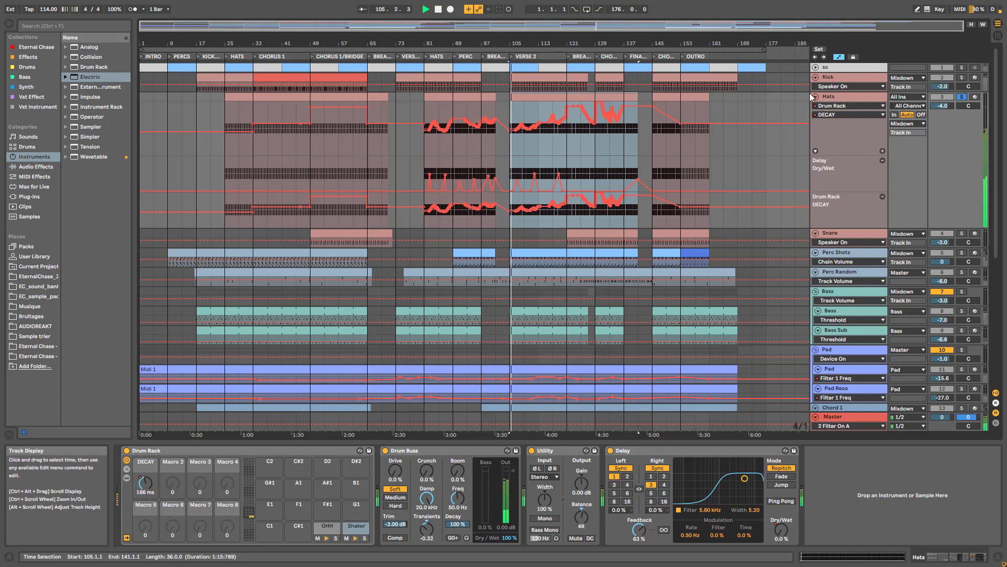
pyautogui.press('space')
# Show the Snare track's devices, solo it and audition its clip from bar 49.
pyautogui.click(851, 234)
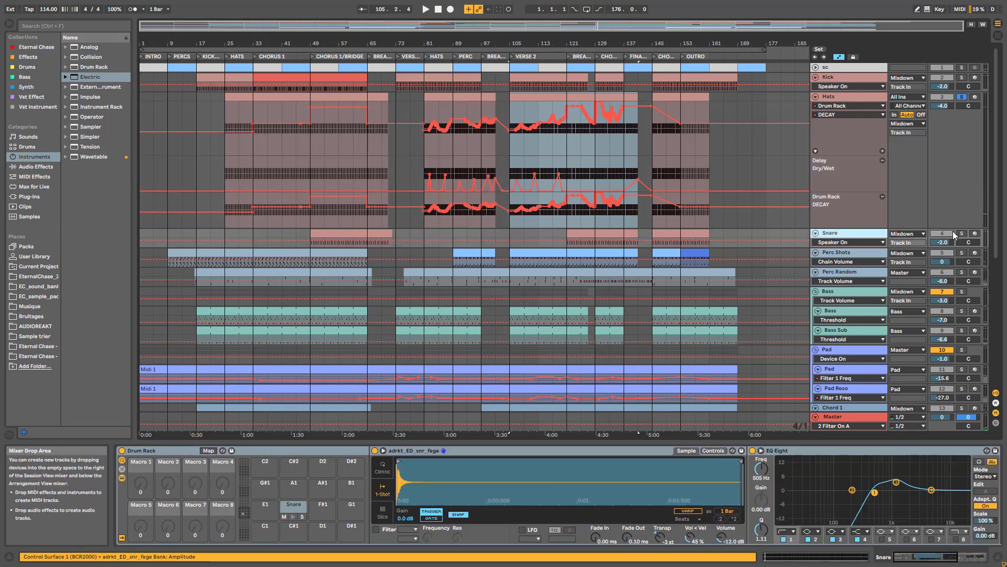
pyautogui.click(962, 233)
pyautogui.click(355, 230)
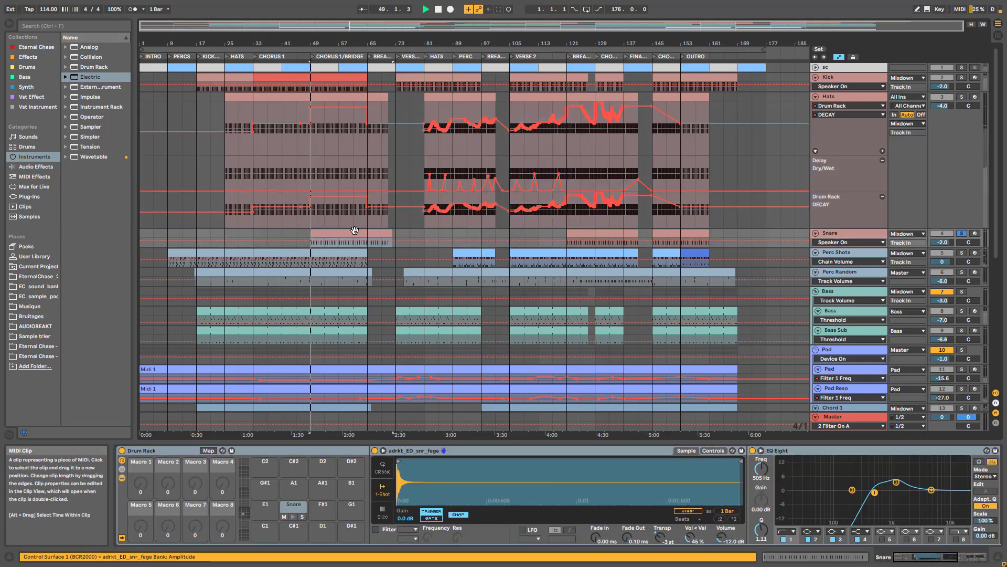
pyautogui.press('space')
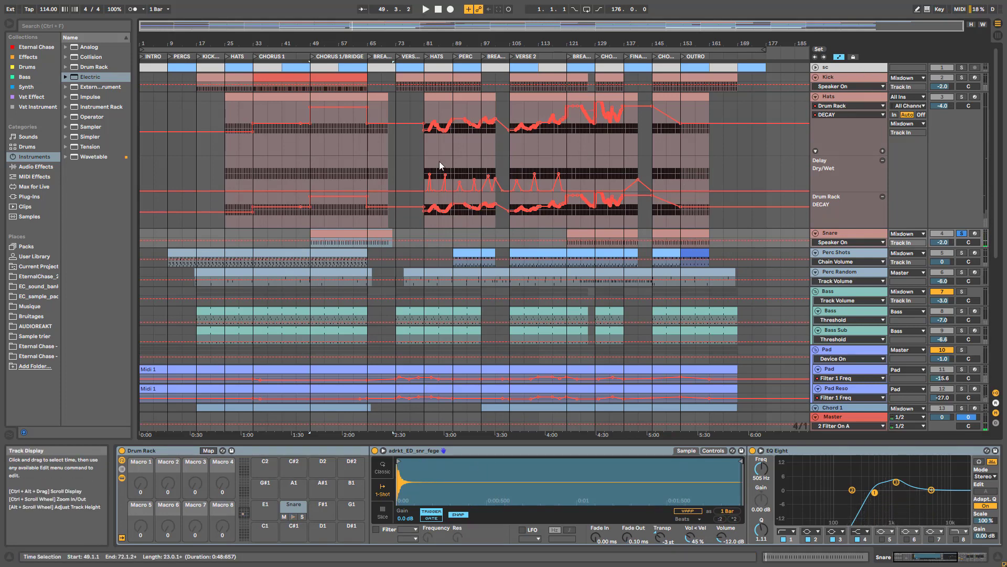
# Solo the Kick and Hats together with the Snare and audition them from bars 25 and 81.
pyautogui.click(229, 96)
pyautogui.keyDown('shift'); pyautogui.click(238, 77); pyautogui.keyUp('shift')
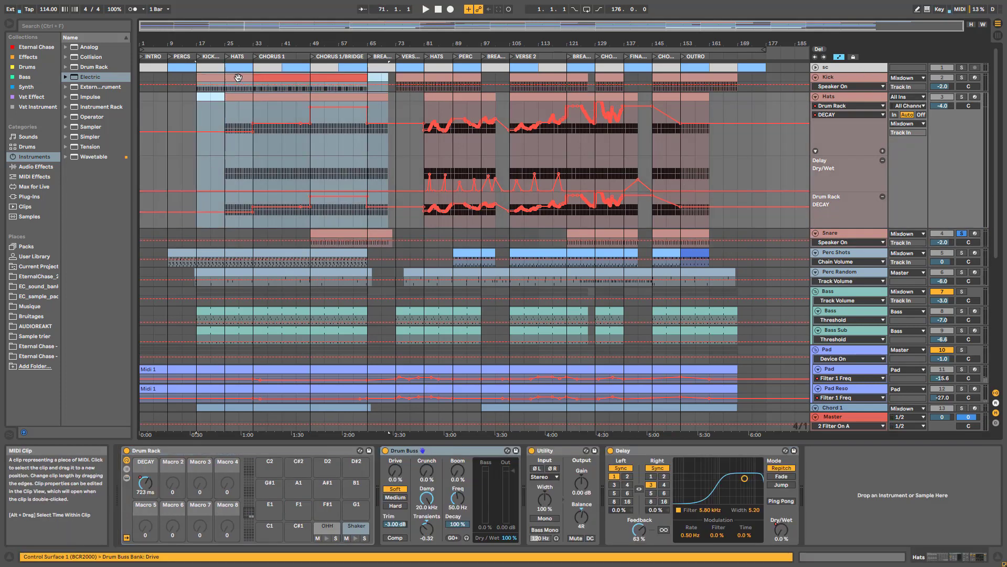
pyautogui.click(962, 77)
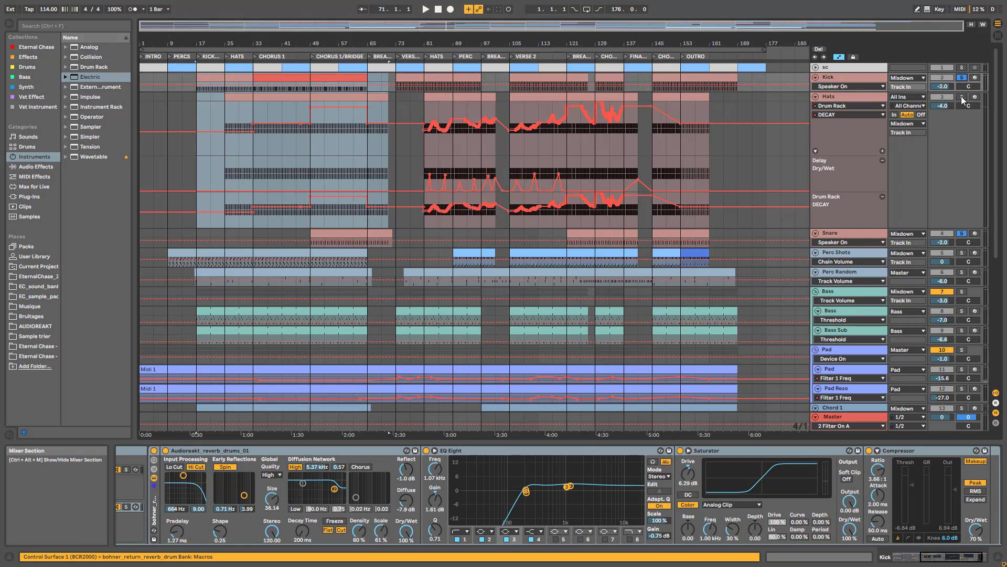
pyautogui.click(963, 98)
pyautogui.click(227, 94)
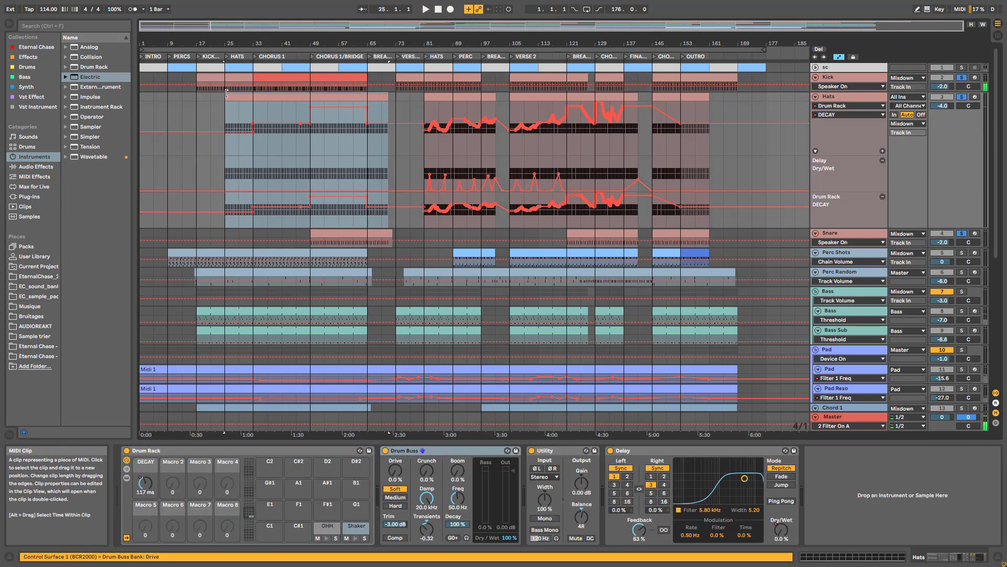
pyautogui.press('space')
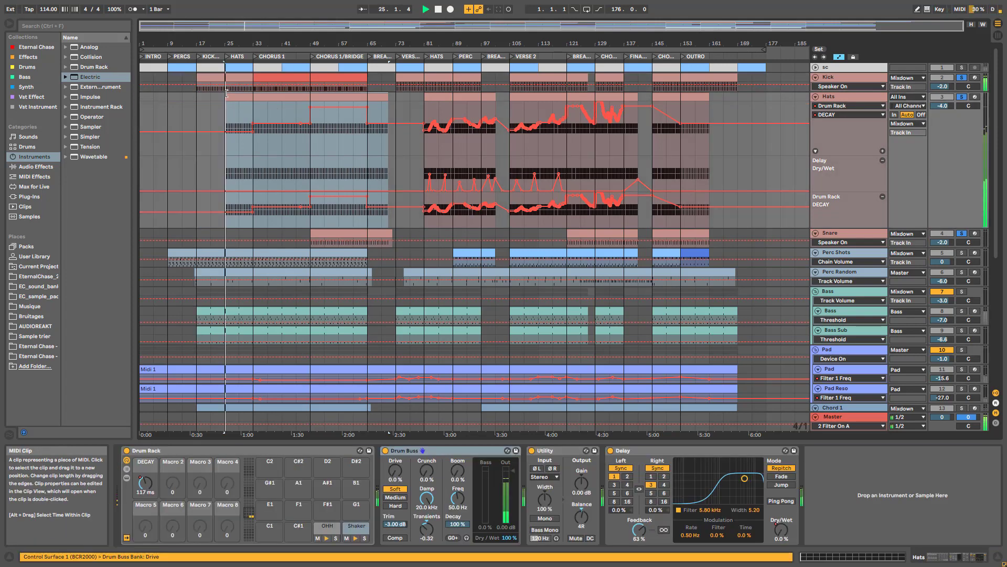
pyautogui.click(467, 98)
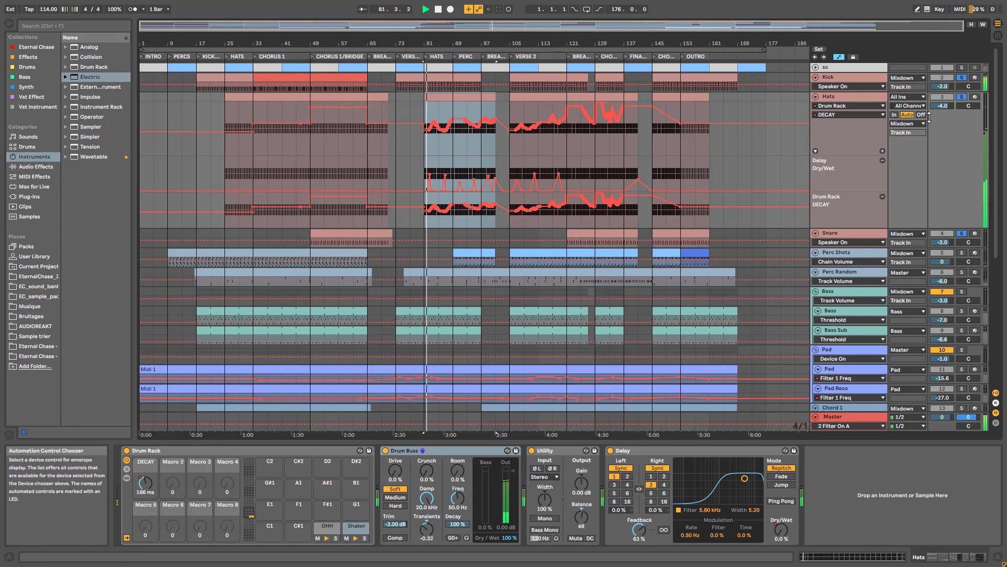
pyautogui.press('space')
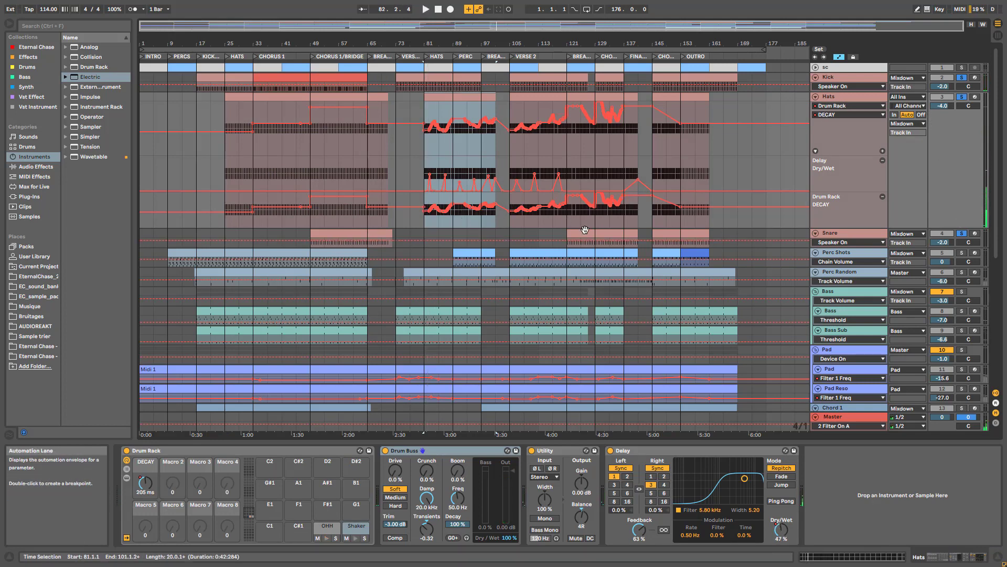
# Audition the soloed kick, hats and snare from the Snare clips at bars 121 and 145.
pyautogui.click(581, 232)
pyautogui.press('space')
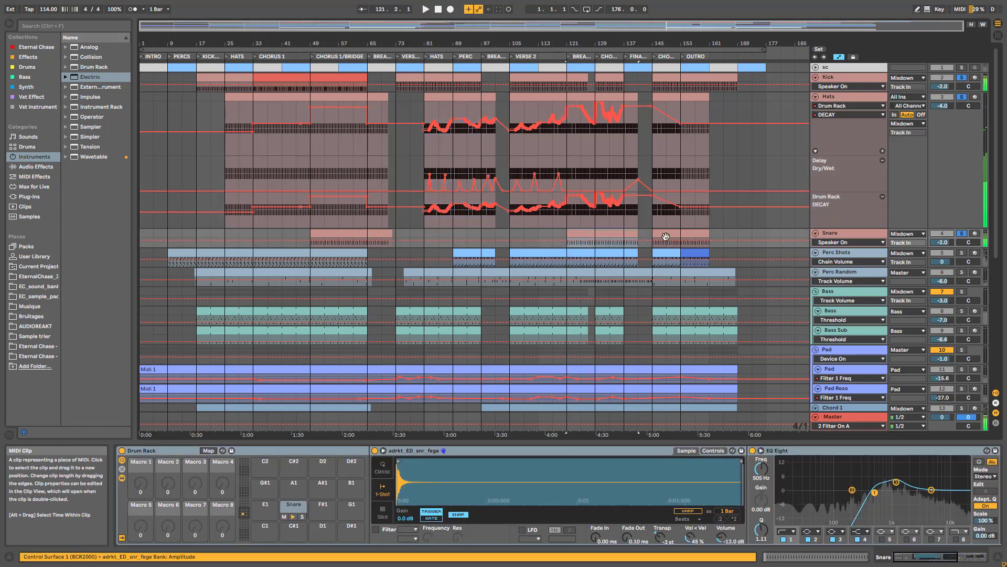
pyautogui.press('space')
pyautogui.click(665, 233)
pyautogui.press('space')
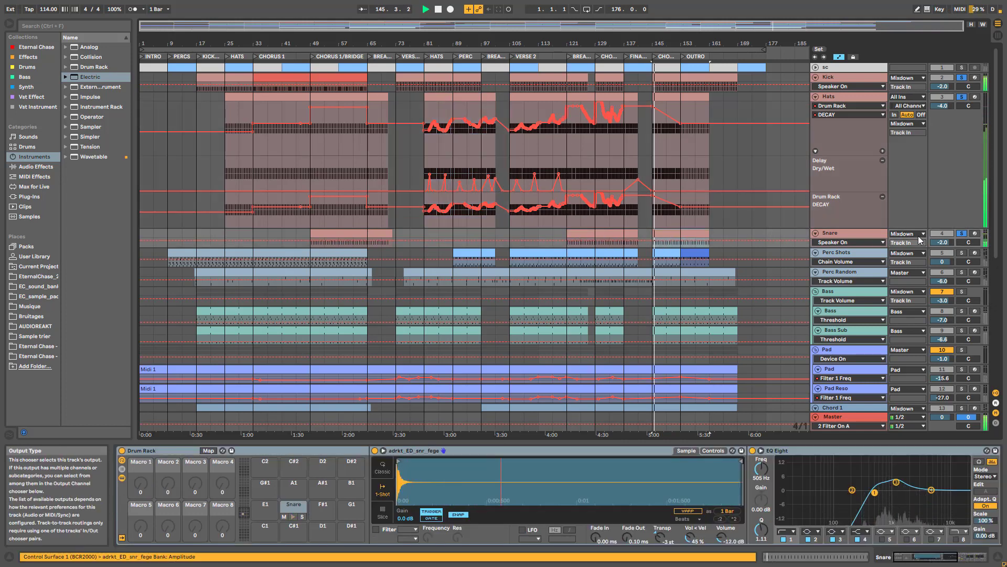
# Enlarge the Snare track, view its bar 145 clip's notes and its devices, and stop playback.
pyautogui.moveTo(829, 247); pyautogui.dragTo(836, 271)
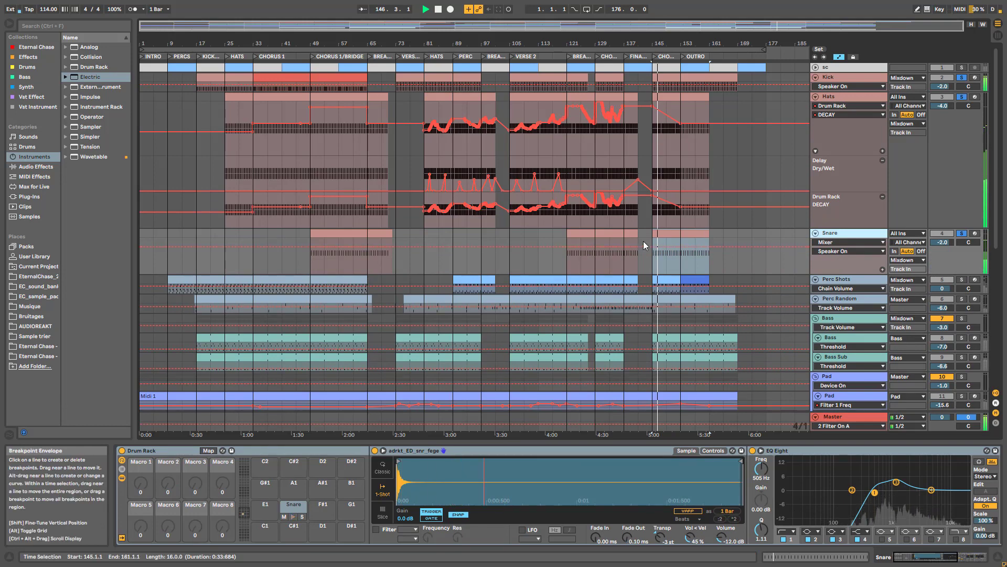
pyautogui.doubleClick(664, 235)
pyautogui.doubleClick(833, 233)
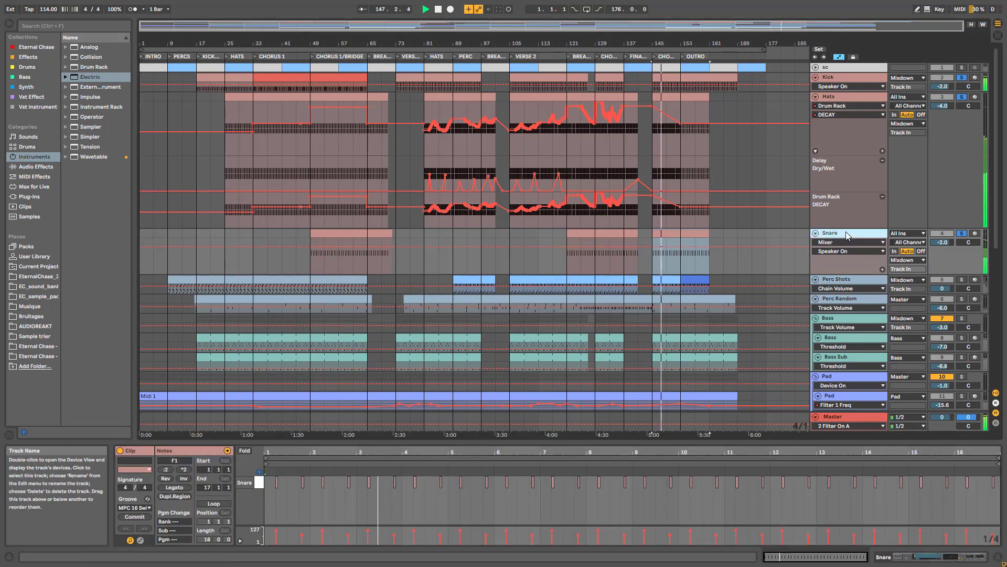
pyautogui.press('space')
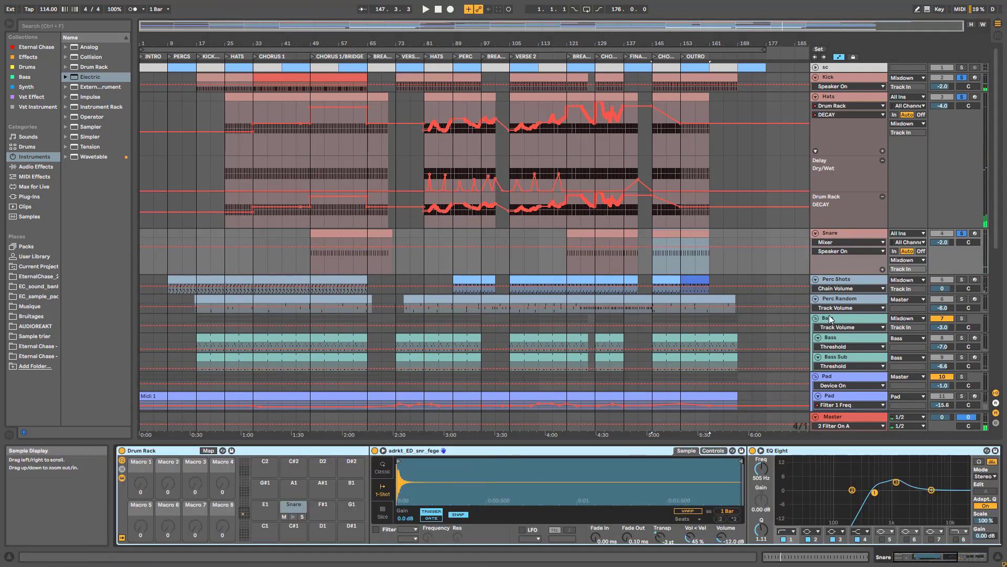
# Solo only the Snare and compare its sound with the ADRKT_Default_Reverb off and on.
pyautogui.click(961, 234)
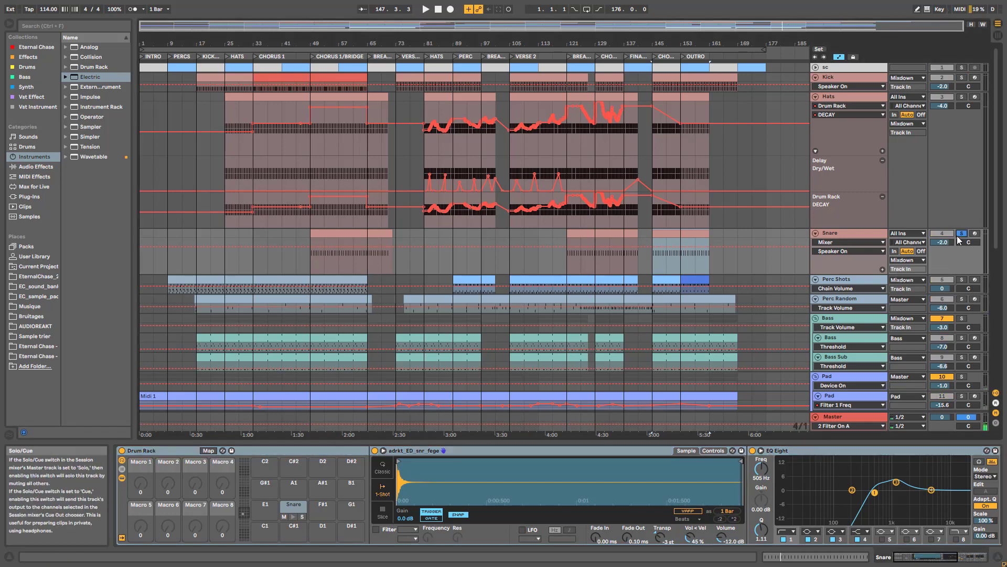
pyautogui.moveTo(930, 557); pyautogui.dragTo(967, 556)
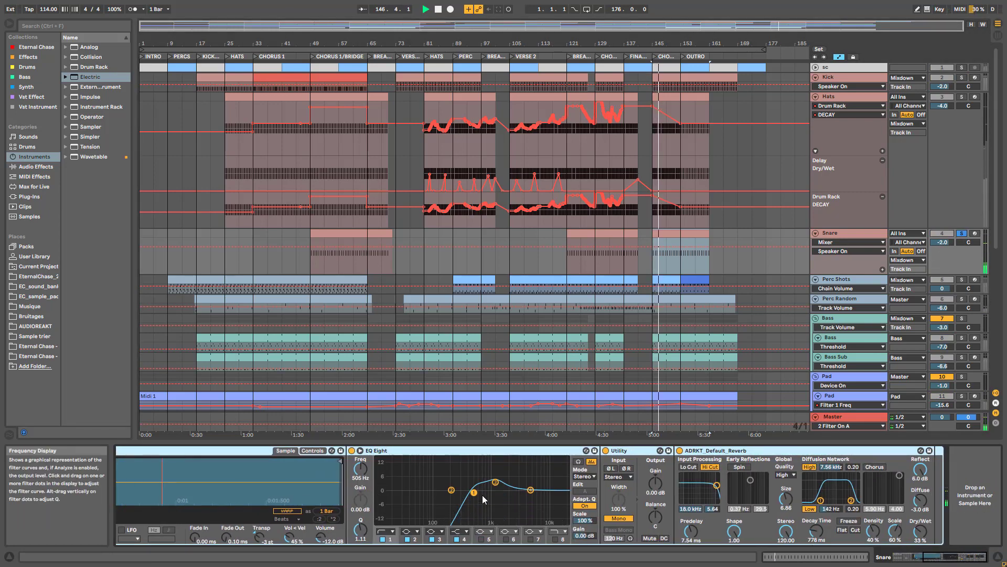
pyautogui.click(680, 450)
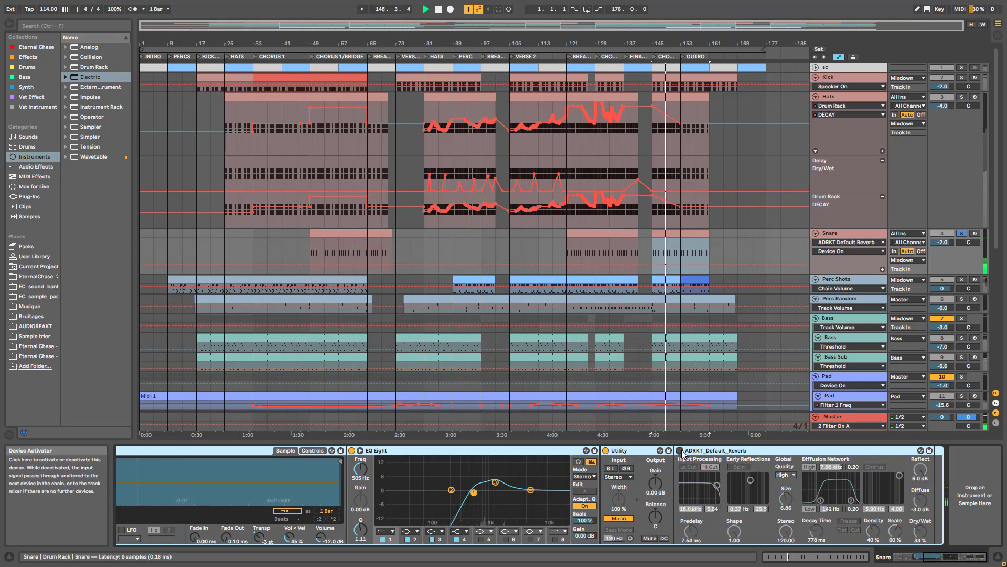
pyautogui.click(680, 450)
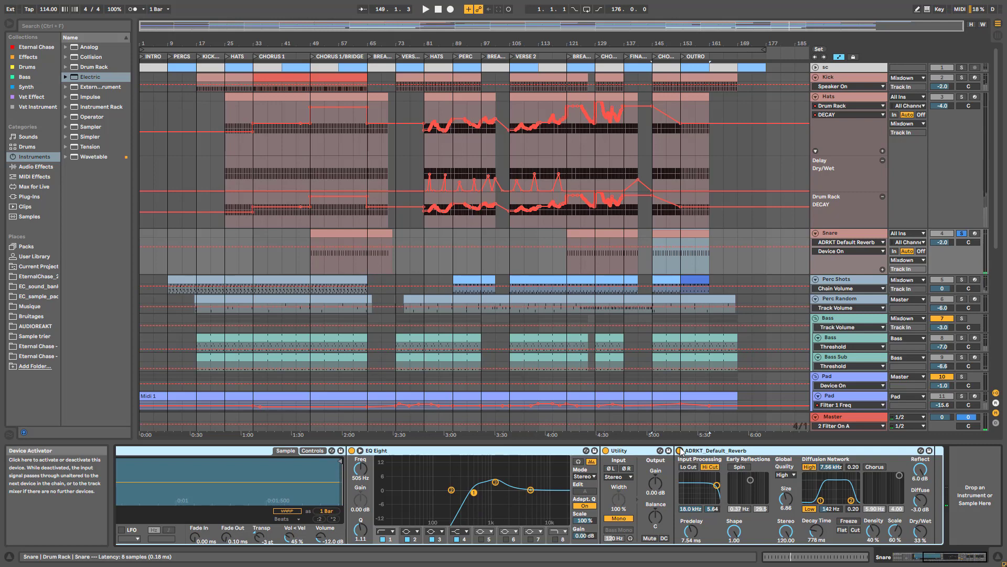
# Try a 1.84 s decay time on the Snare's reverb with kick and hats soloed too, and restore it to 778 ms.
pyautogui.keyDown('ctrl'); pyautogui.click(961, 97); pyautogui.keyUp('ctrl')
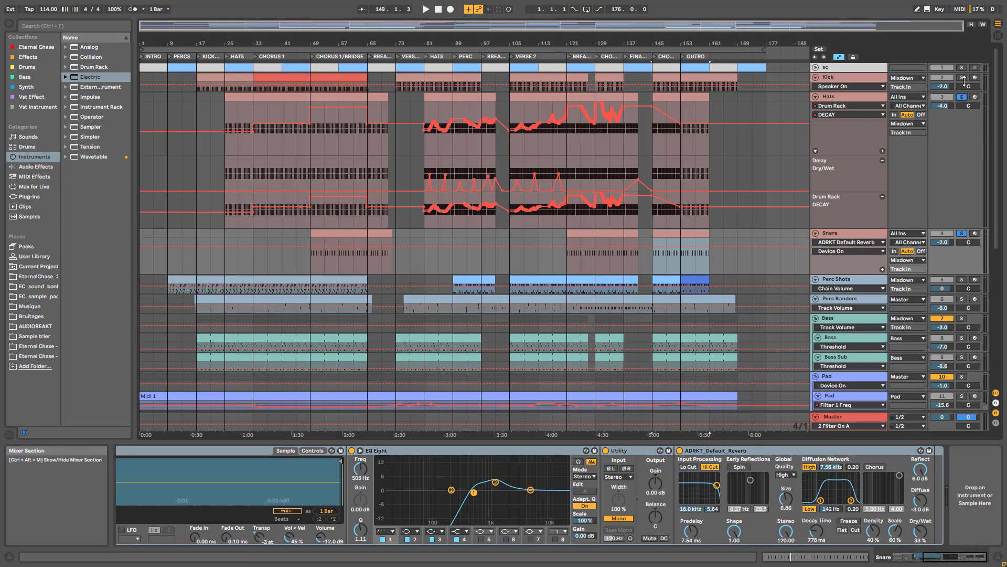
pyautogui.keyDown('ctrl'); pyautogui.click(963, 77); pyautogui.keyUp('ctrl')
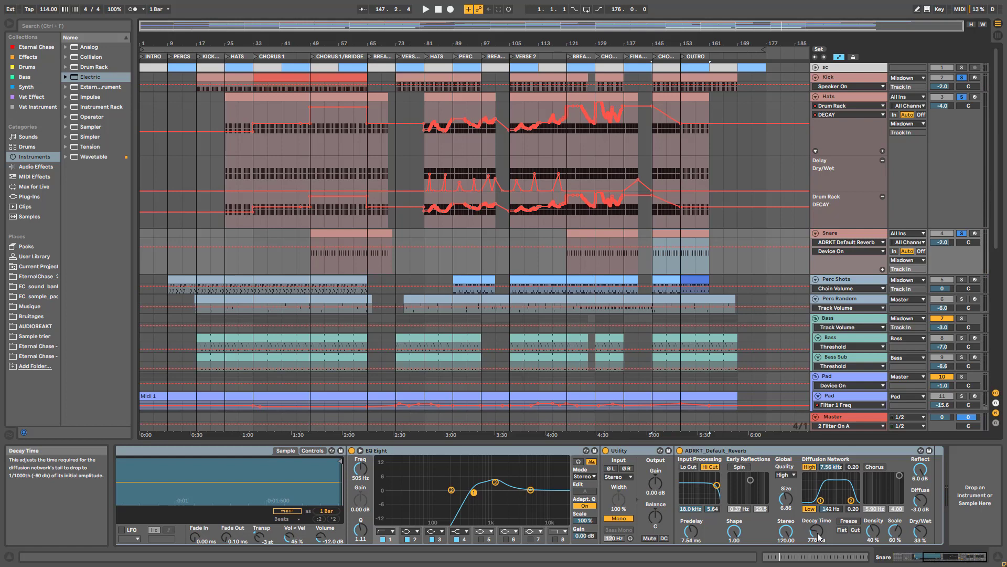
pyautogui.moveTo(819, 536); pyautogui.dragTo(819, 517)
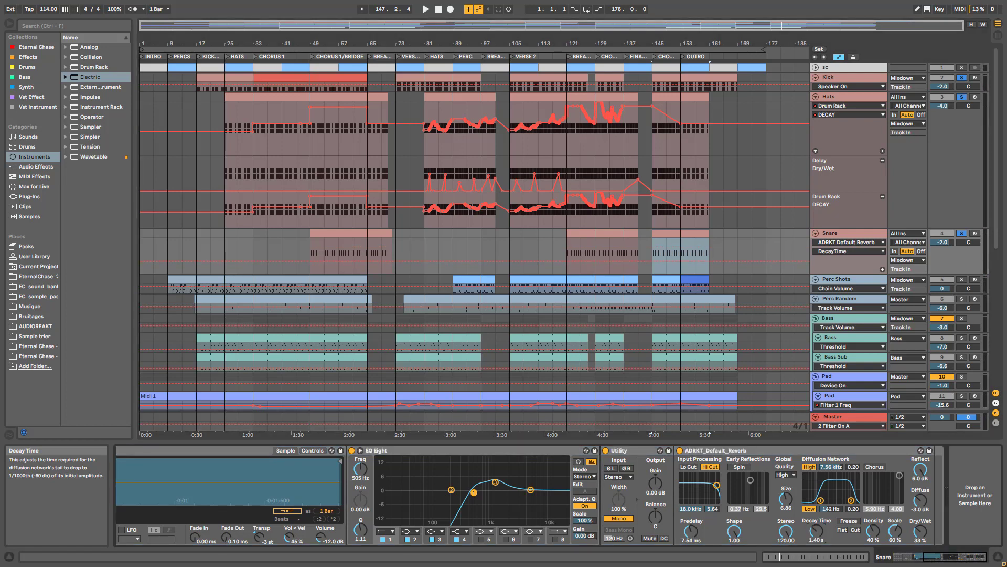
pyautogui.press('space')
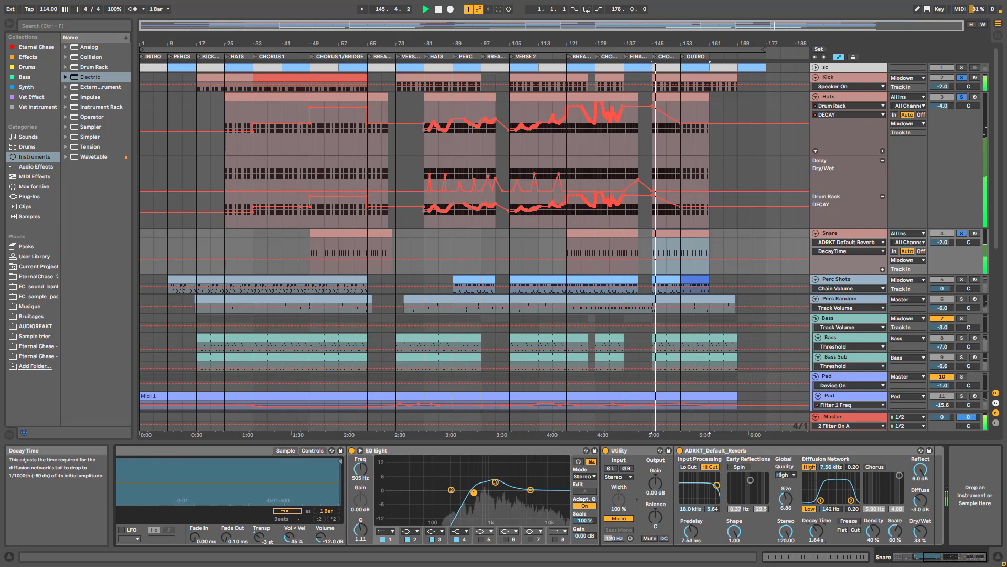
pyautogui.moveTo(816, 531); pyautogui.dragTo(817, 547)
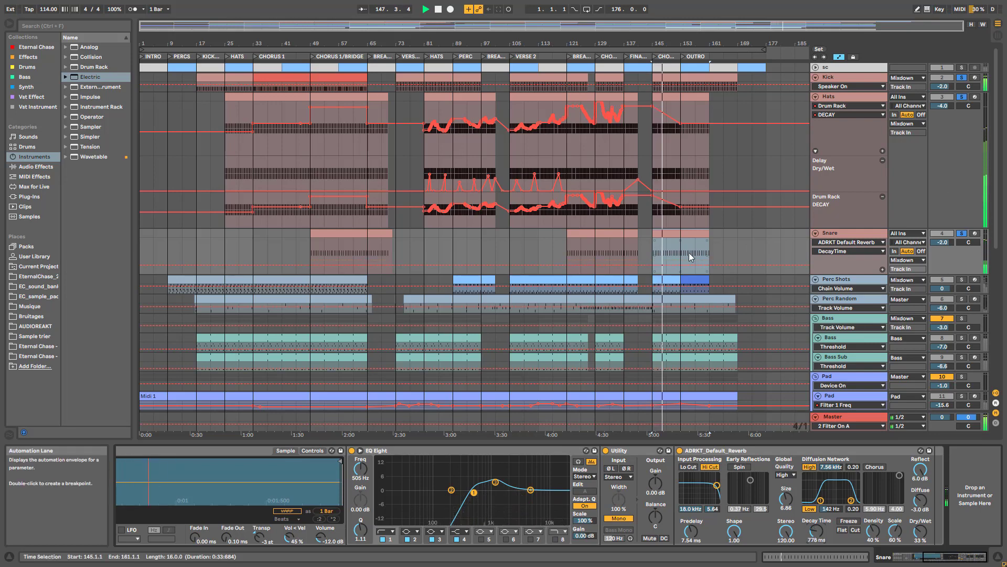
pyautogui.press('space')
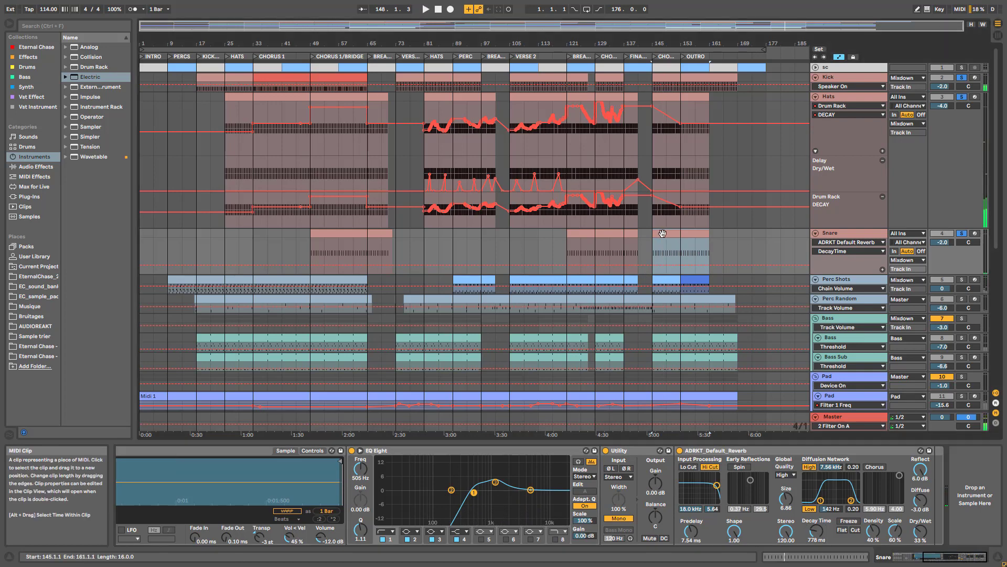
# Open the Snare clip at bar 145 and examine its note pattern and velocities up close.
pyautogui.doubleClick(663, 234)
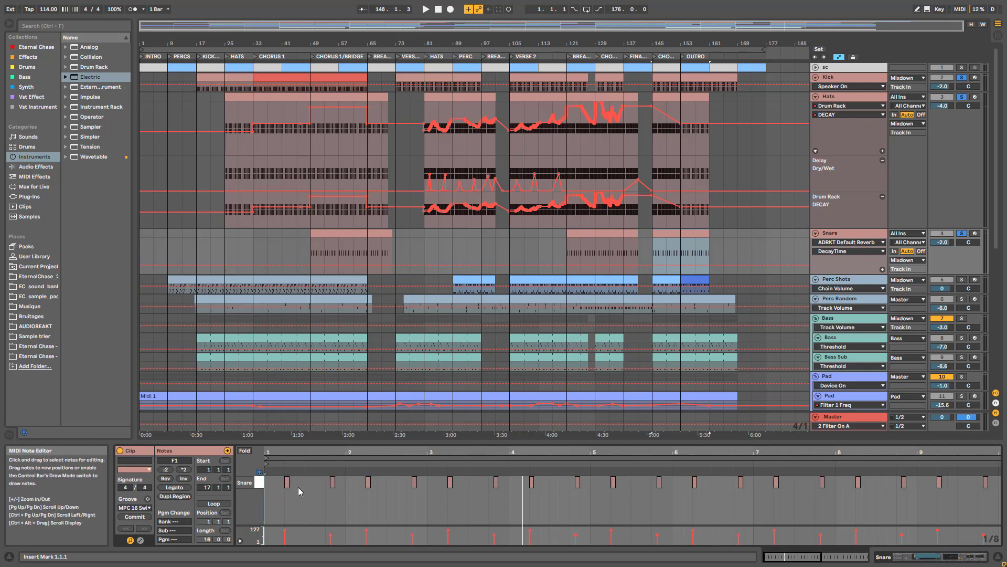
pyautogui.moveTo(328, 454); pyautogui.dragTo(328, 467)
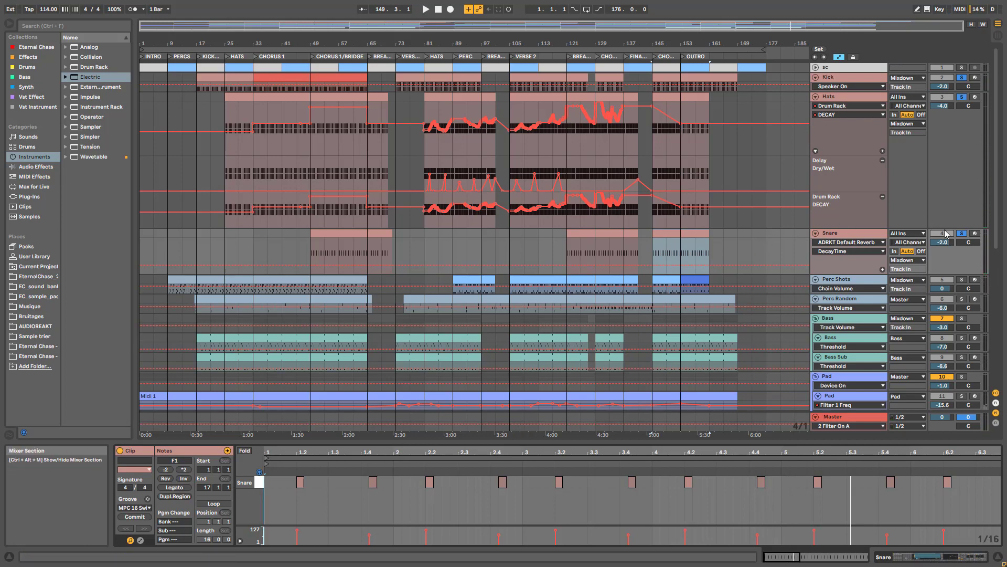
# Unsolo and fold the Hats, Kick and Snare tracks, and select the Perc Shots track.
pyautogui.click(815, 97)
pyautogui.click(815, 77)
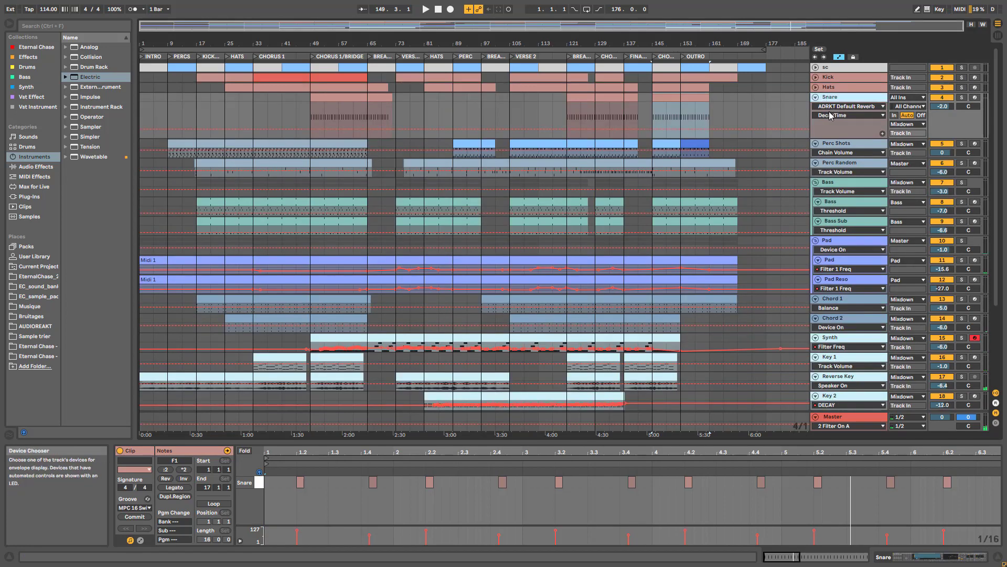
pyautogui.click(816, 97)
pyautogui.click(835, 109)
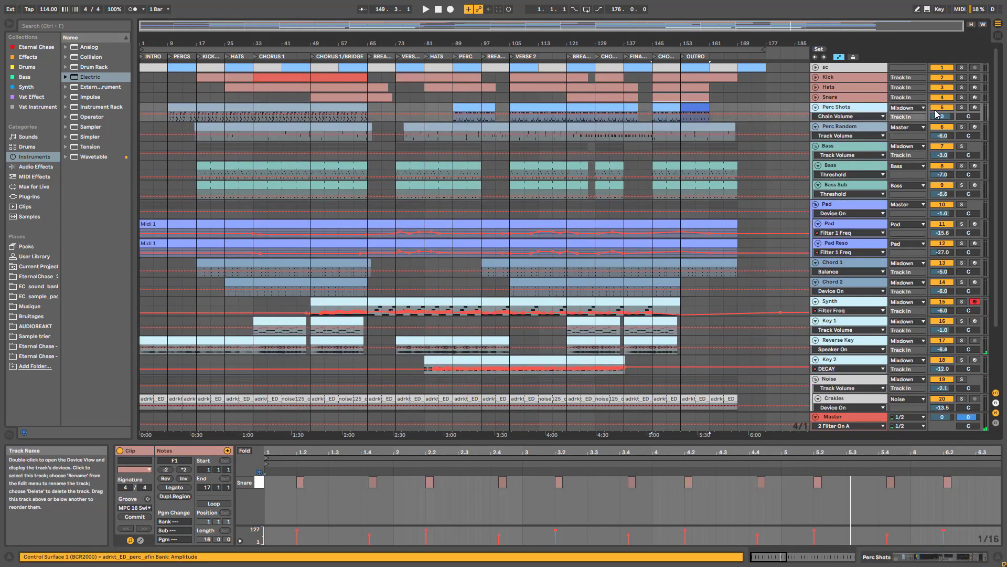
# Solo and arm the Perc Shots track, and examine the drum notes in its clip at bar 9, selecting the Tom Low row.
pyautogui.click(961, 108)
pyautogui.click(473, 108)
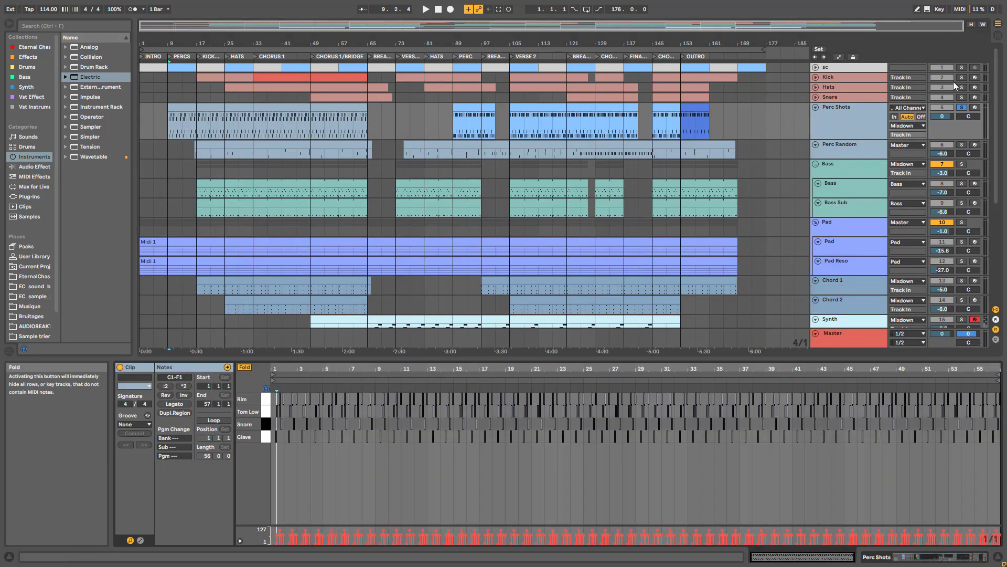
pyautogui.click(975, 108)
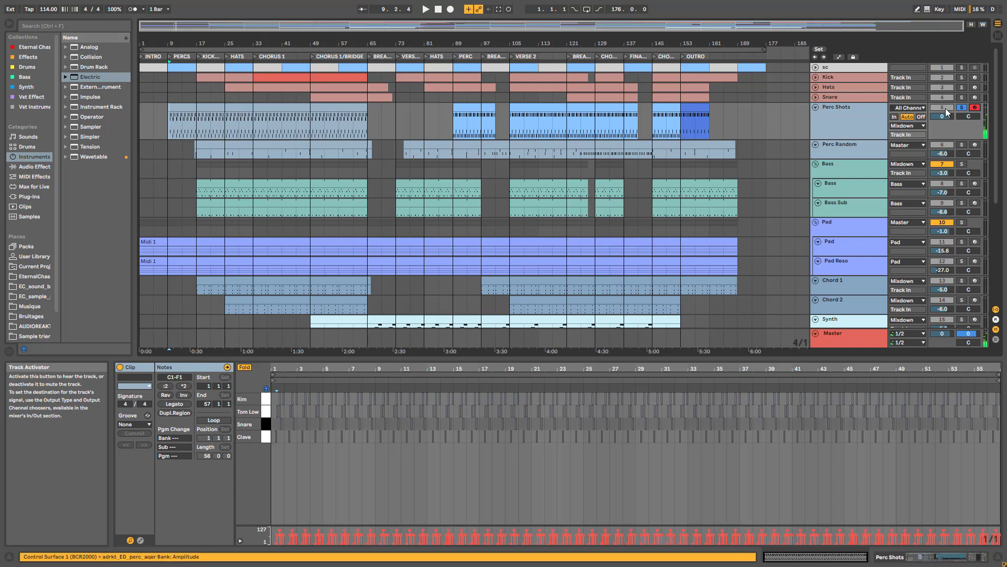
pyautogui.moveTo(284, 368); pyautogui.dragTo(288, 400)
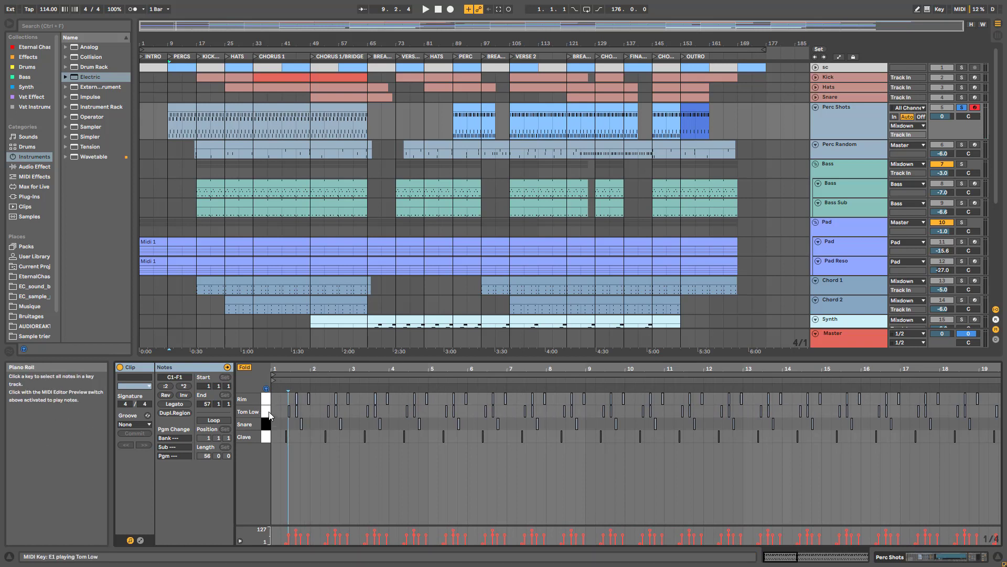
pyautogui.click(269, 415)
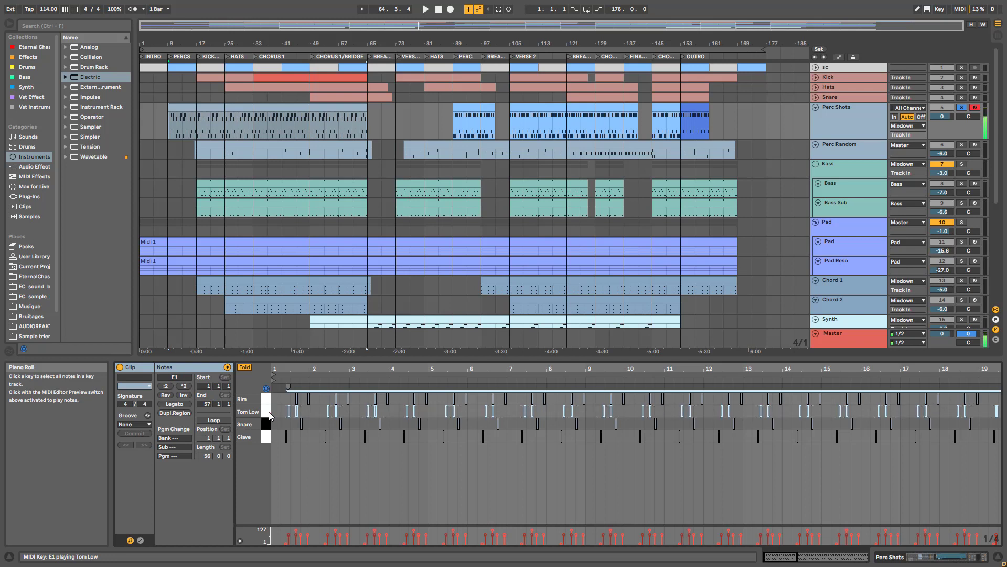
# Audition Perc Shots together with the soloed Kick, and inspect the Perc Shots clip's note pattern up close.
pyautogui.click(963, 77)
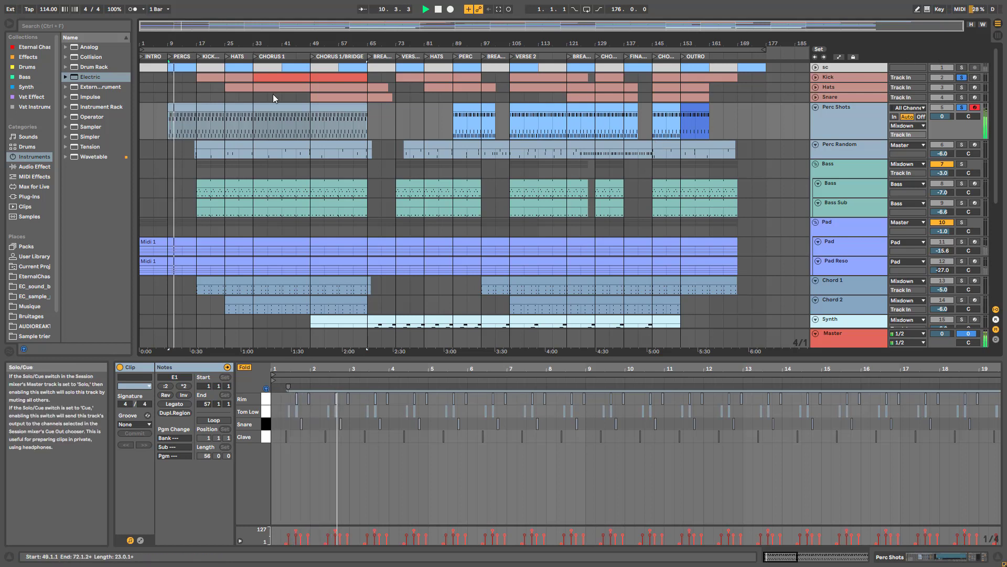
pyautogui.click(206, 78)
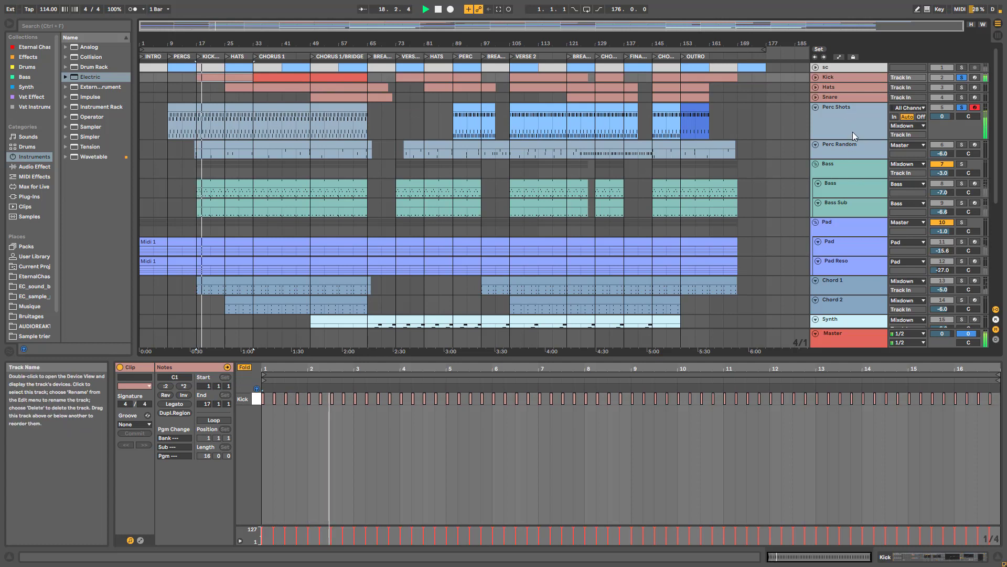
pyautogui.click(849, 108)
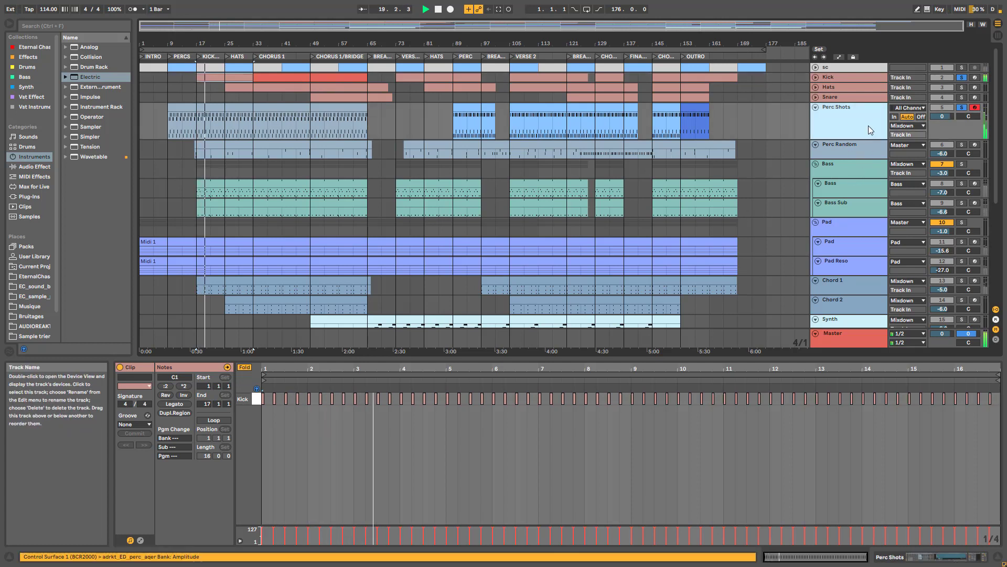
pyautogui.click(209, 108)
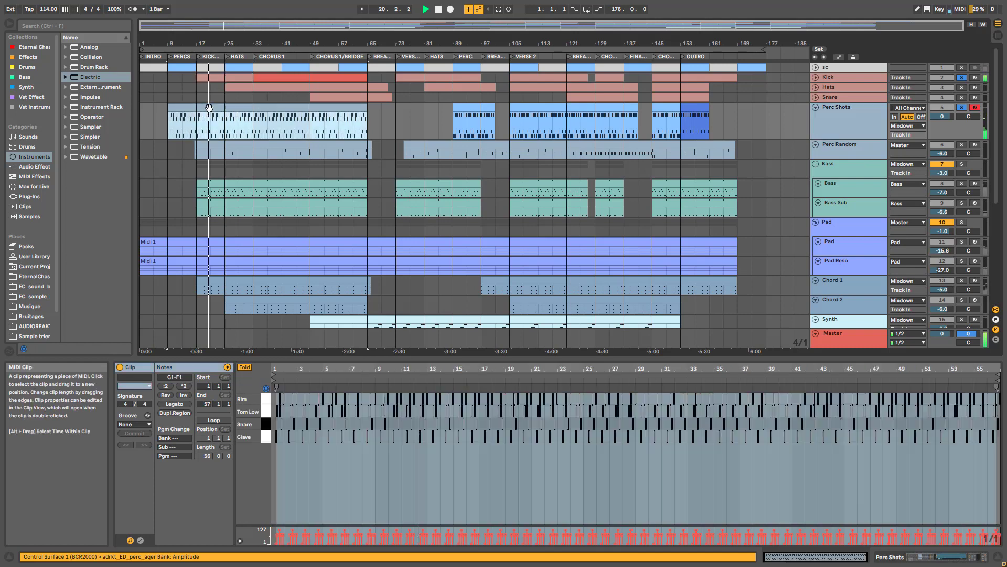
pyautogui.moveTo(465, 366); pyautogui.dragTo(466, 369)
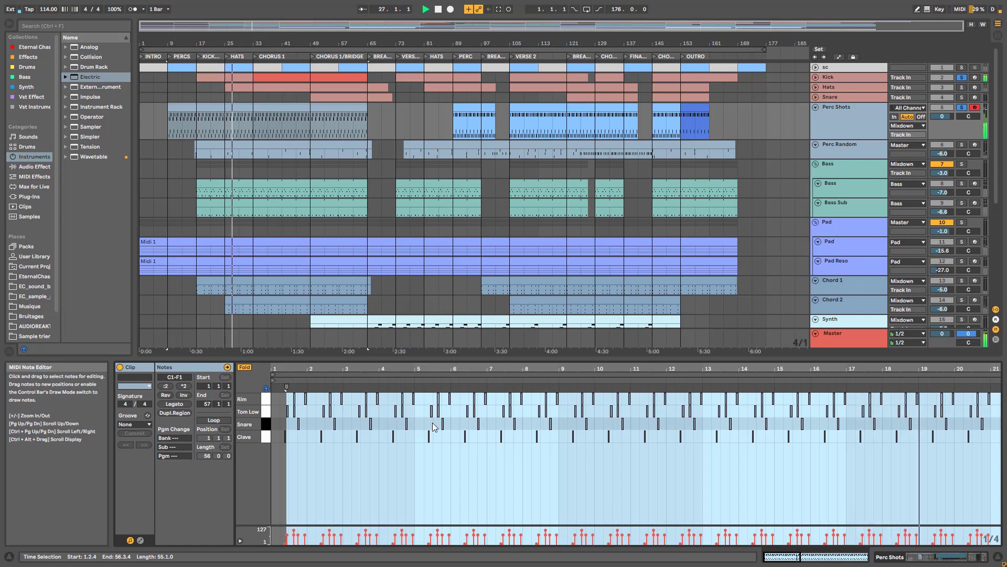
# Play the Perc Shots from bar 49 with the Kick and Snare soloed too, and reselect the Perc Shots track.
pyautogui.click(834, 112)
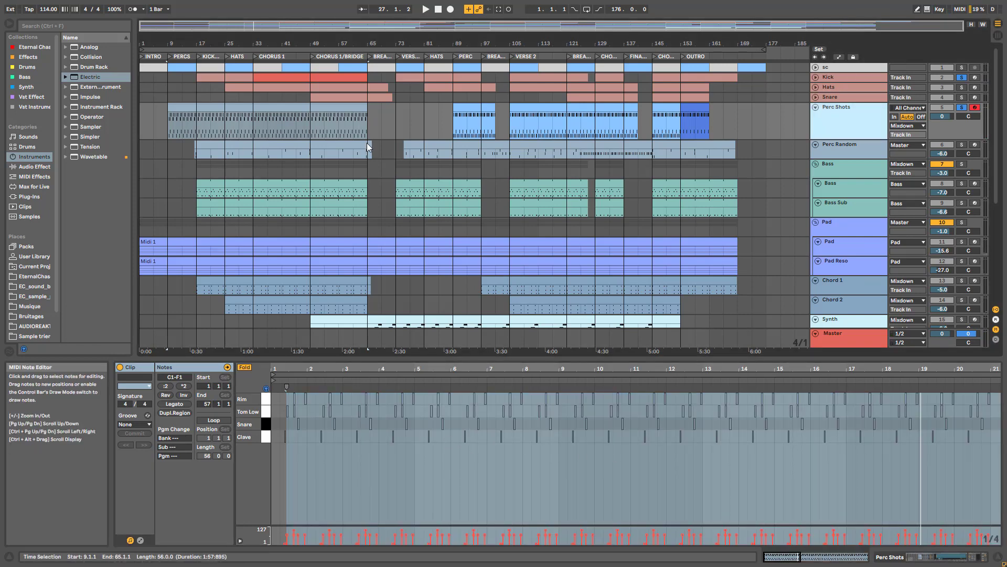
pyautogui.click(326, 96)
pyautogui.press('space')
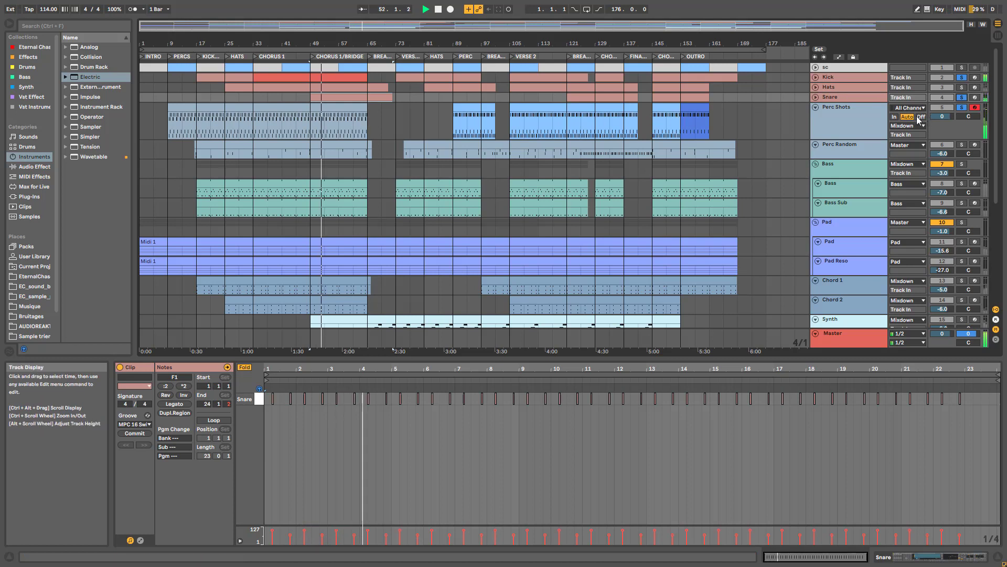
pyautogui.click(842, 112)
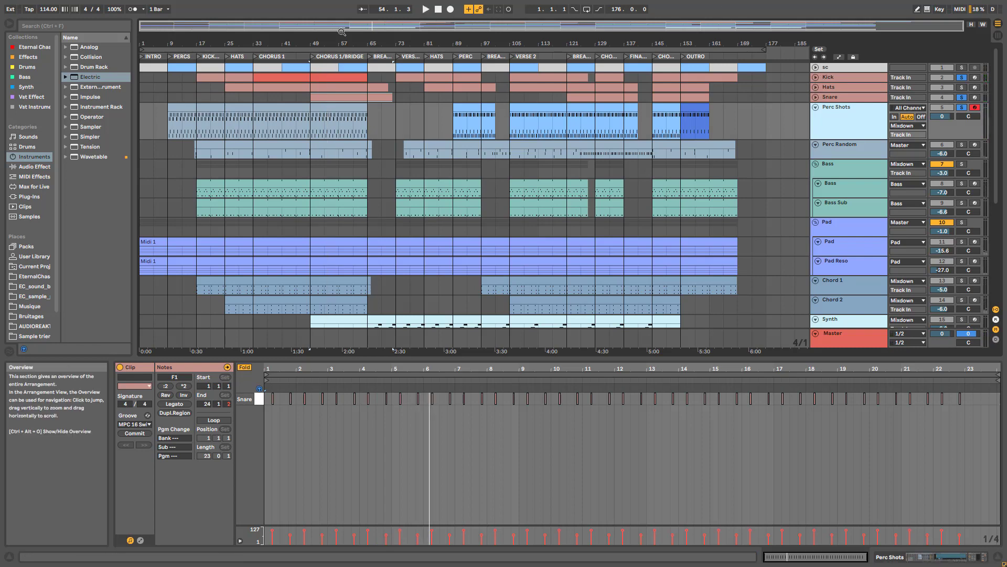
# Unfold the Kick track and audition the Chorus 1/Bridge section from bar 49 with the Hats soloed as well.
pyautogui.moveTo(342, 28); pyautogui.dragTo(342, 51)
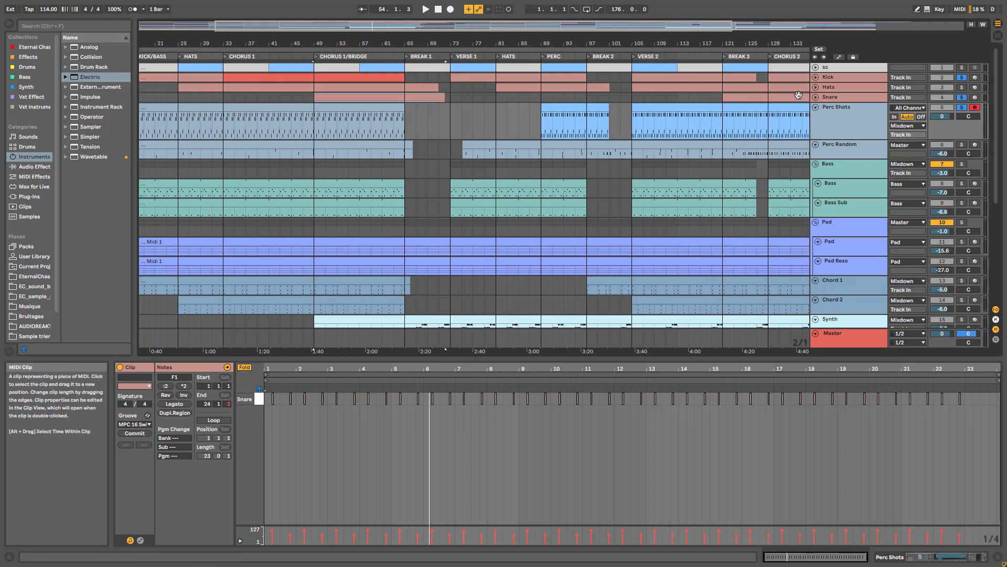
pyautogui.click(817, 77)
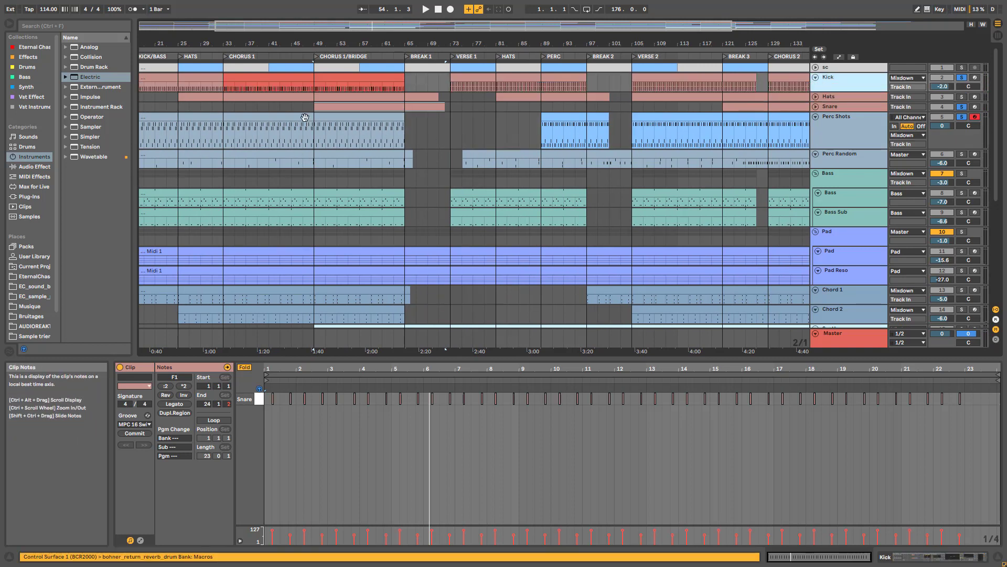
pyautogui.press('space')
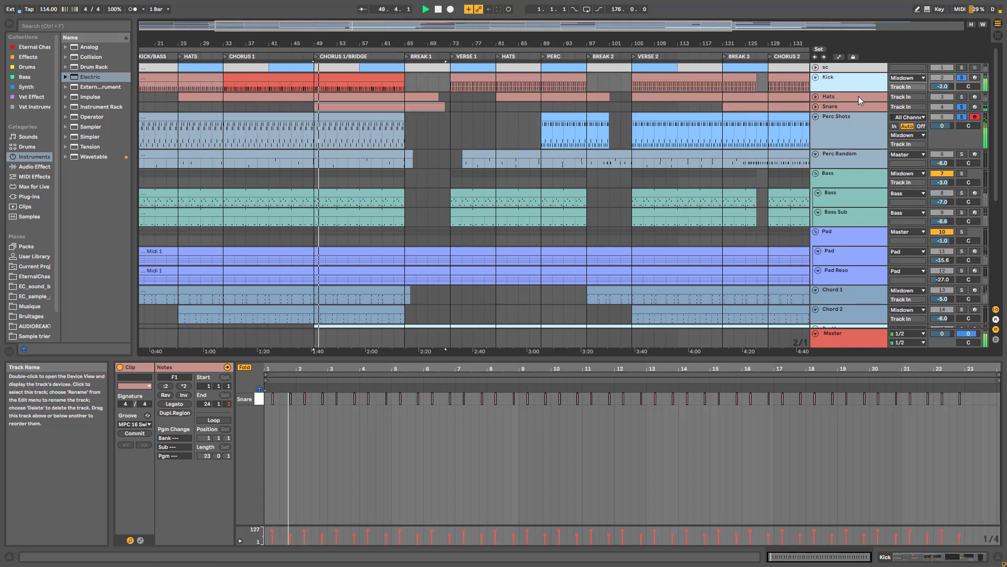
pyautogui.click(961, 96)
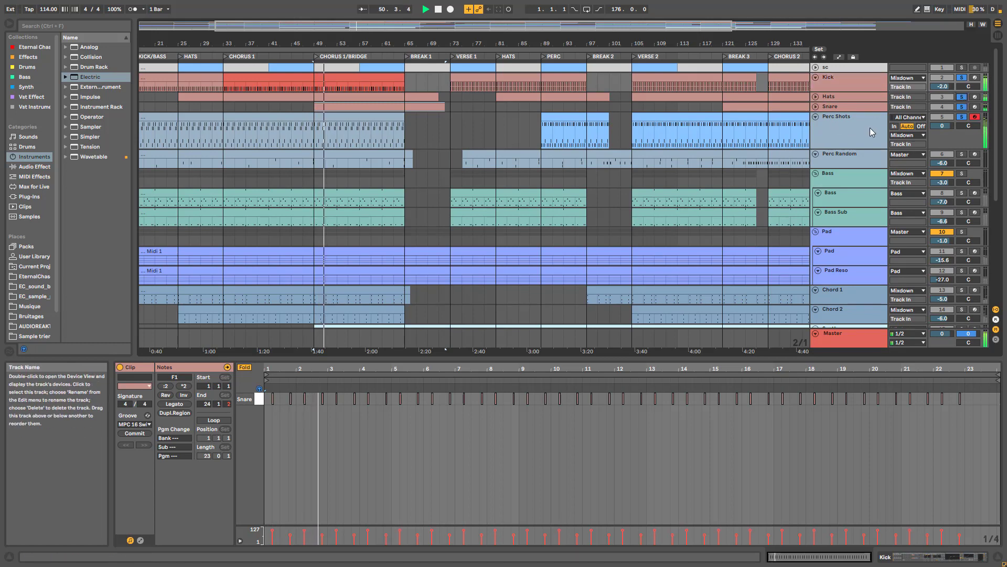
pyautogui.click(387, 121)
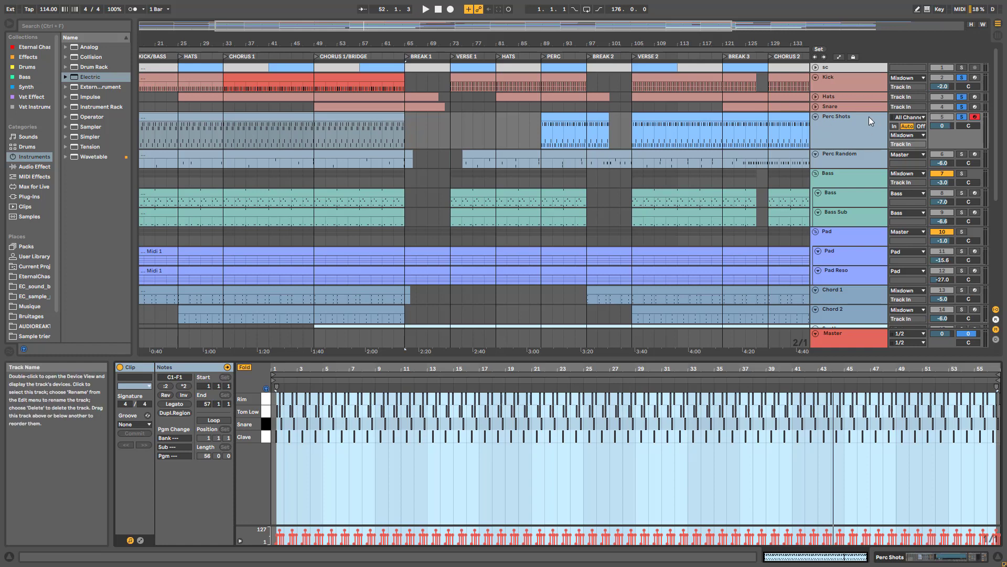
# Examine the Perc Shots device chain from the drum rack samples through Saturator and EQ Eight to Drum Buss and Limiter.
pyautogui.doubleClick(851, 127)
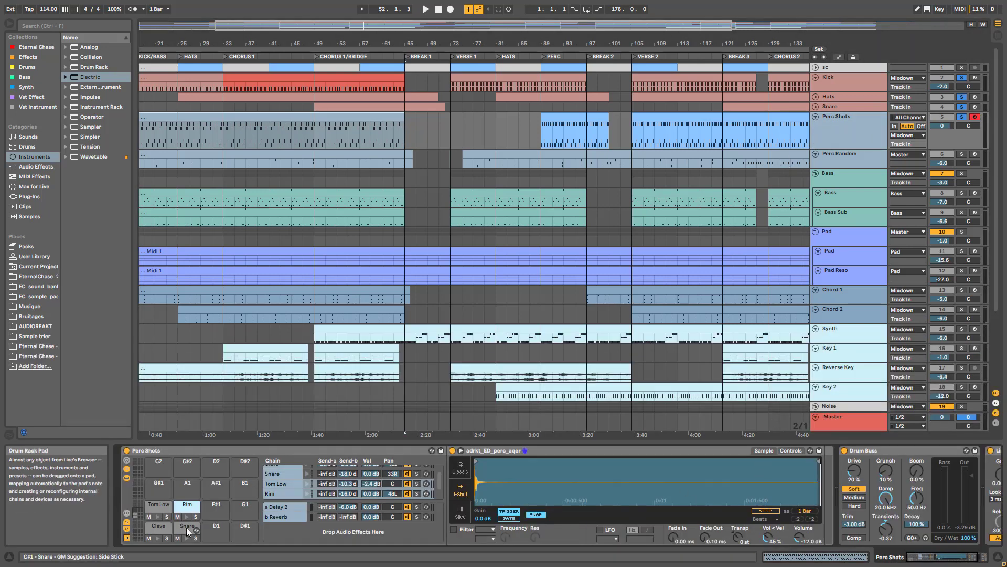
pyautogui.click(957, 558)
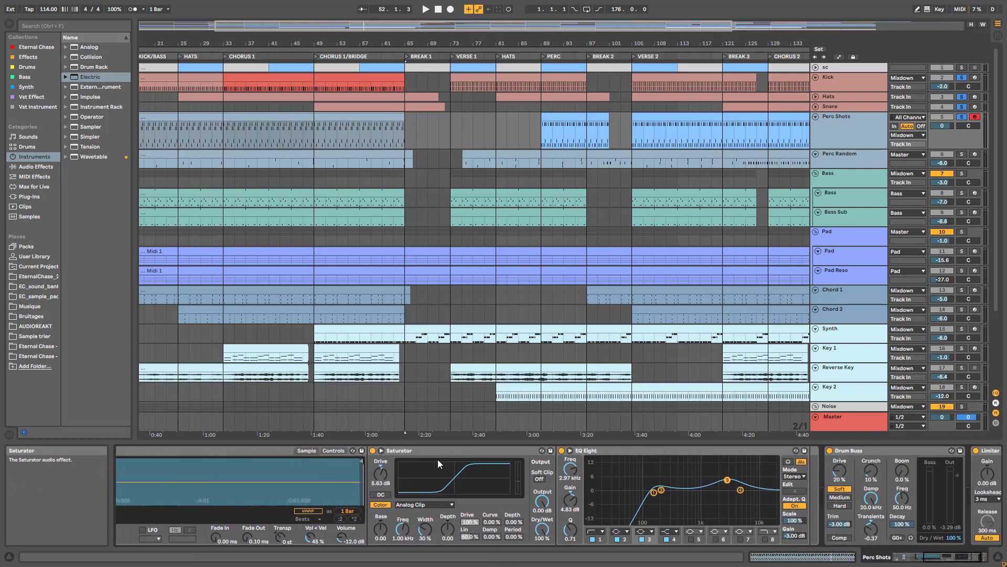
pyautogui.click(962, 560)
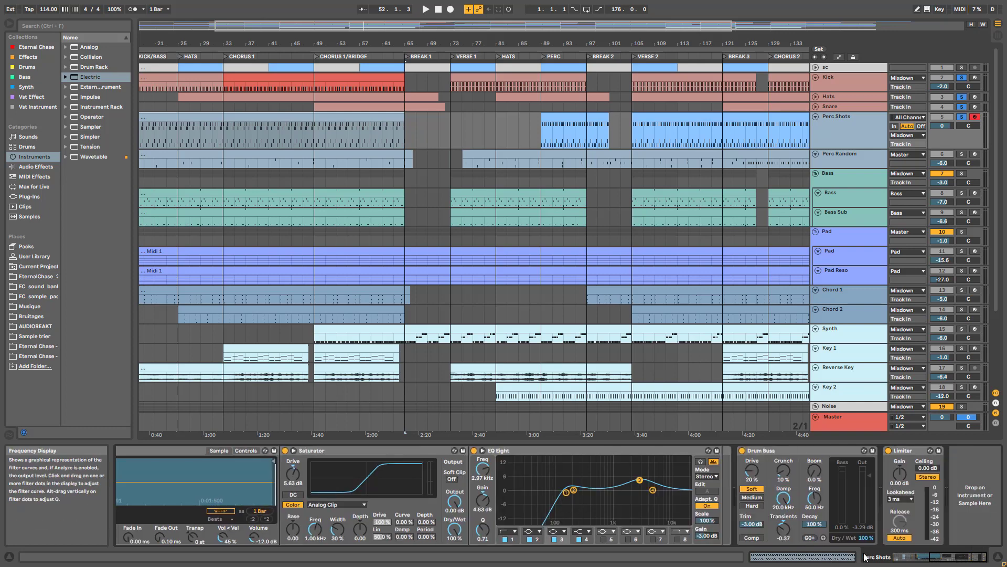
# Audition the Delay 2 return chain on its own in the Perc Shots drum rack and unsolo it.
pyautogui.moveTo(963, 561); pyautogui.dragTo(926, 561)
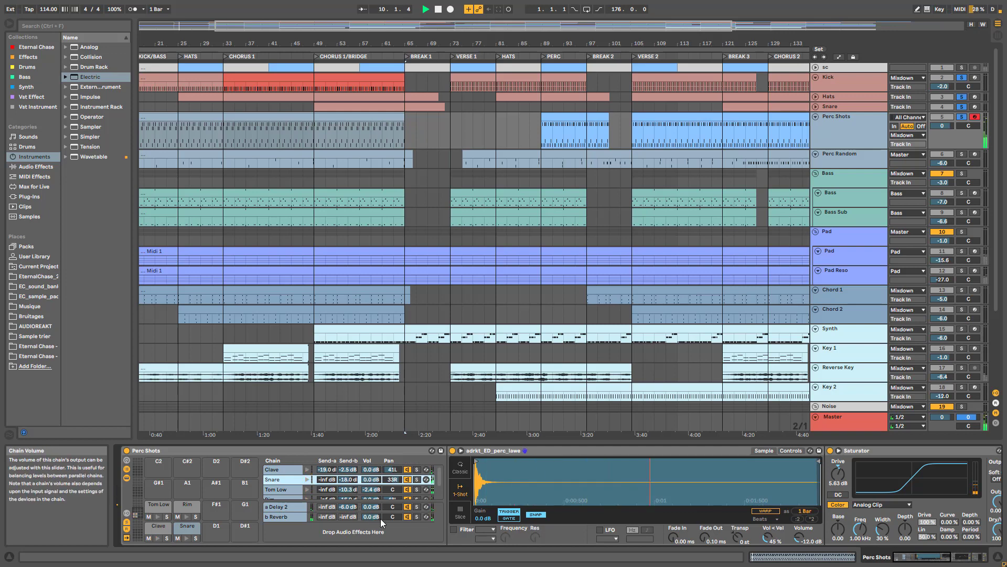
pyautogui.click(419, 509)
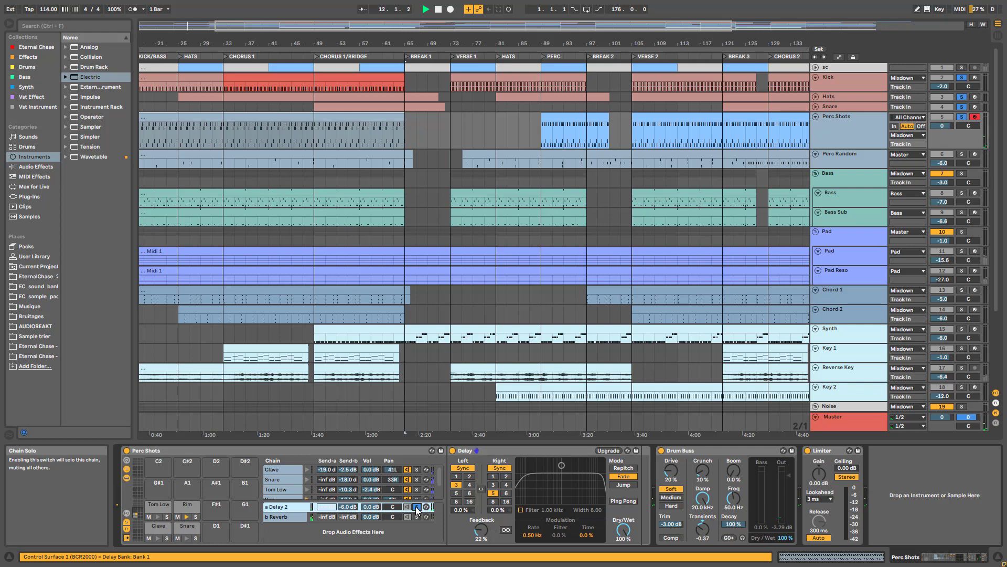
pyautogui.click(417, 508)
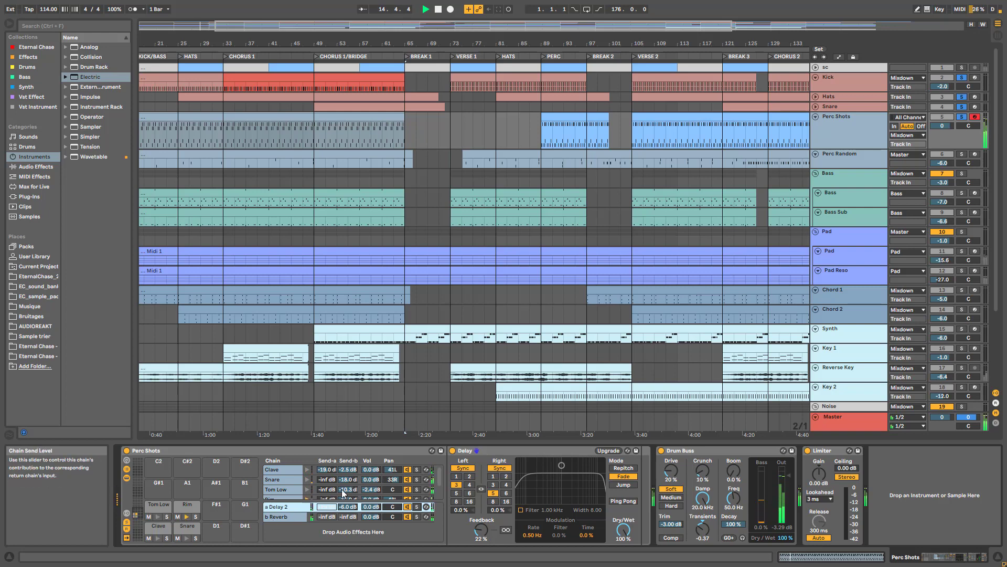
# Compare the Perc Shots with Drum Buss off and on while playing the Chorus 1/Bridge section from bar 49.
pyautogui.click(663, 451)
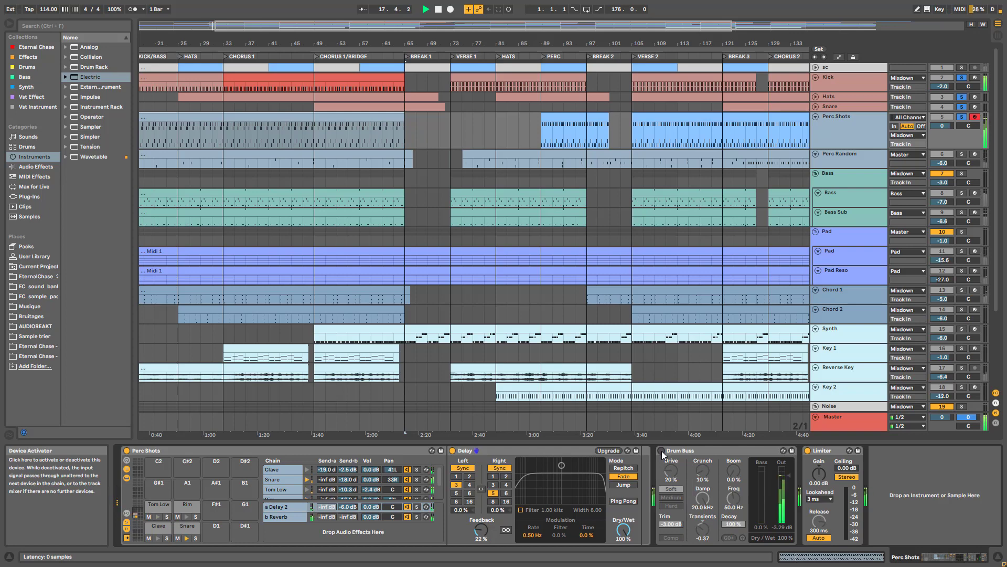
pyautogui.press('space')
pyautogui.moveTo(457, 29); pyautogui.dragTo(339, 44)
pyautogui.click(471, 140)
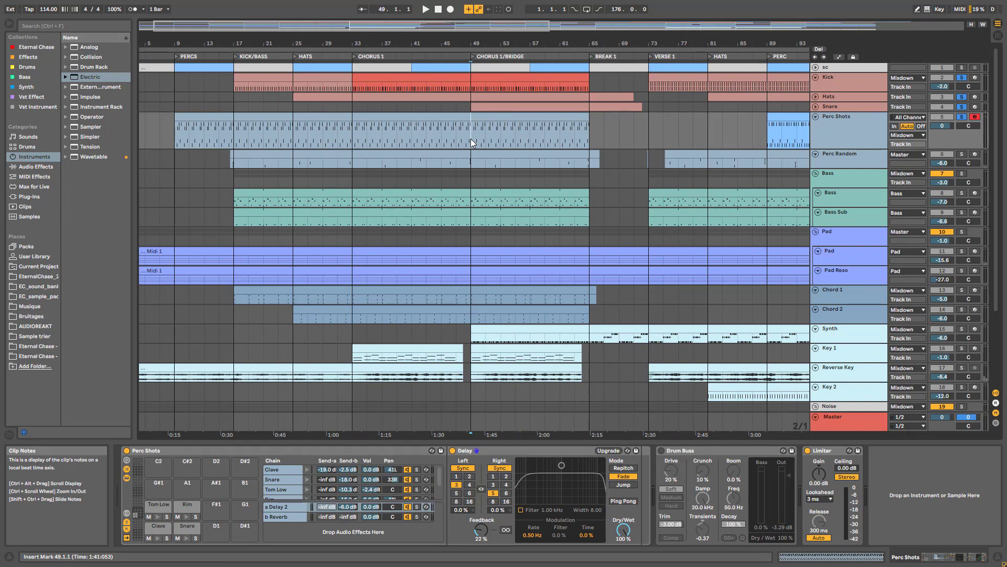
pyautogui.click(662, 450)
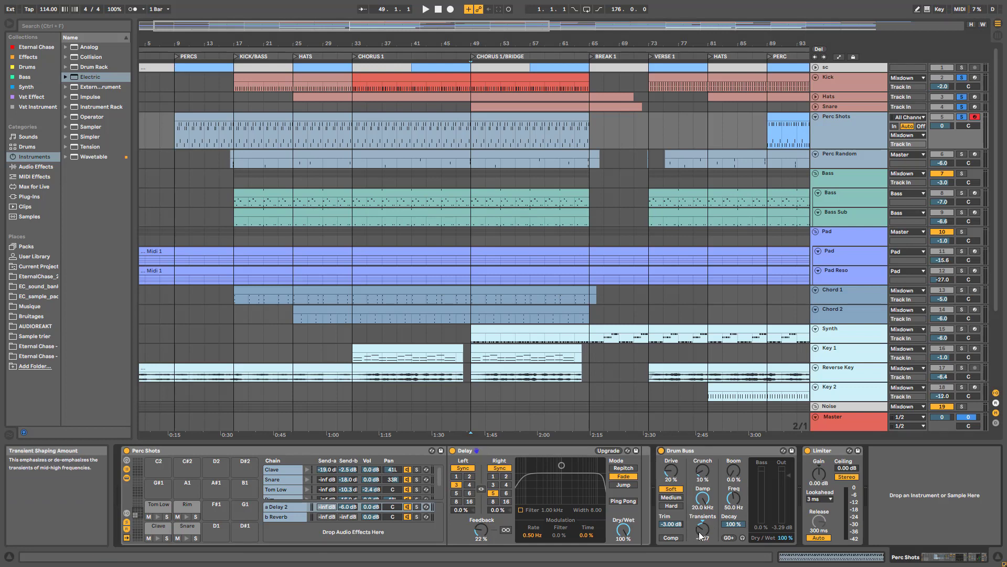
pyautogui.press('space')
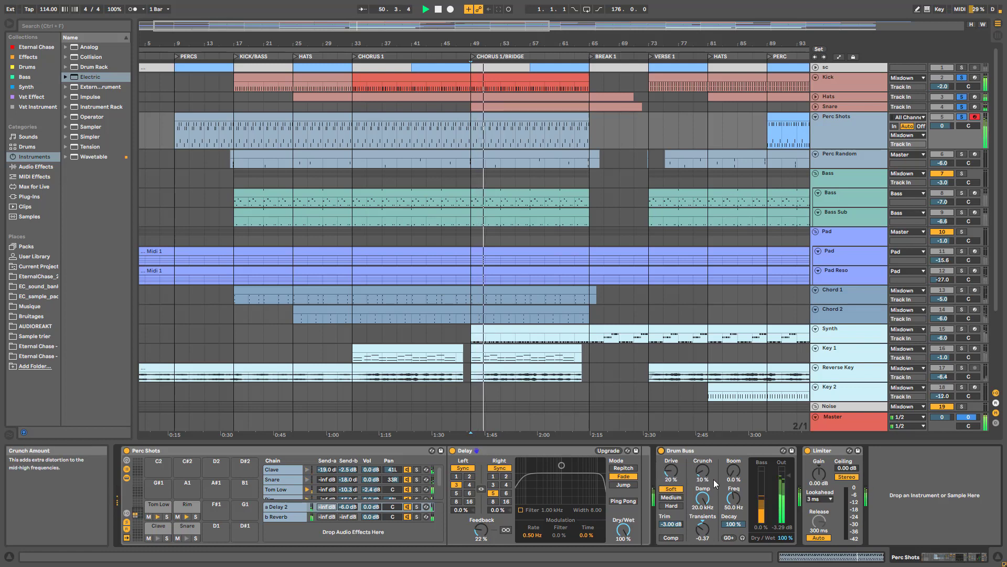
pyautogui.click(661, 450)
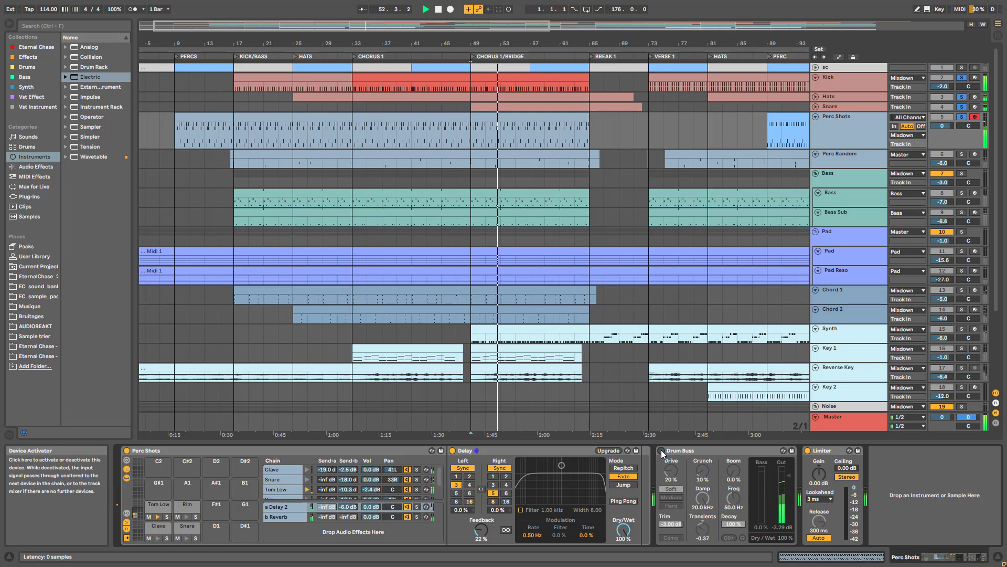
pyautogui.click(662, 450)
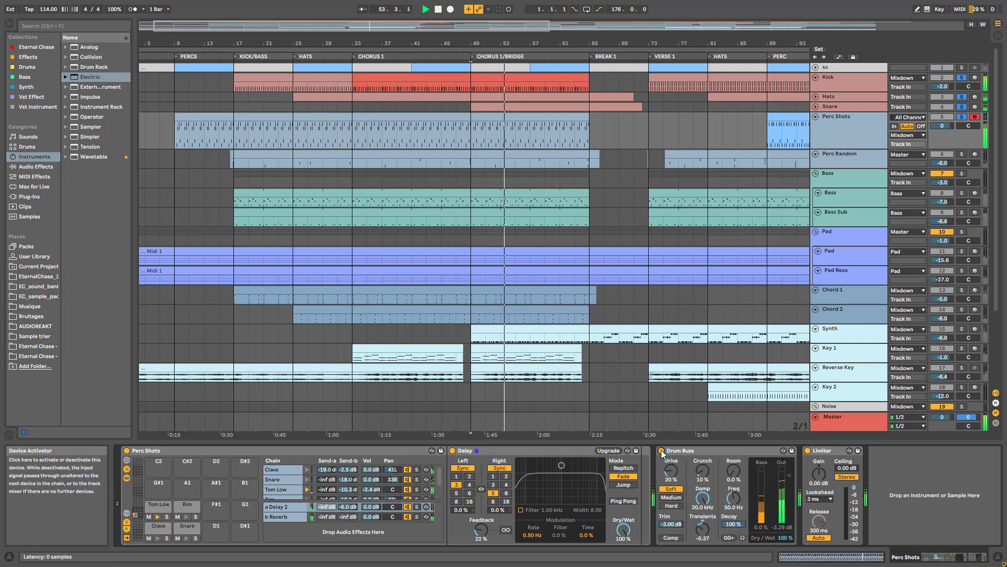
pyautogui.click(660, 451)
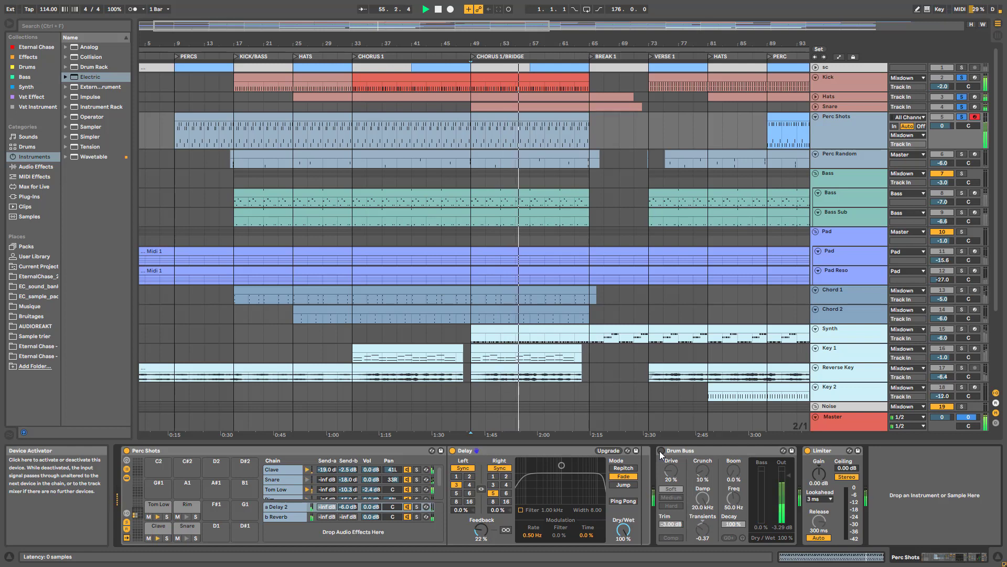
pyautogui.click(660, 451)
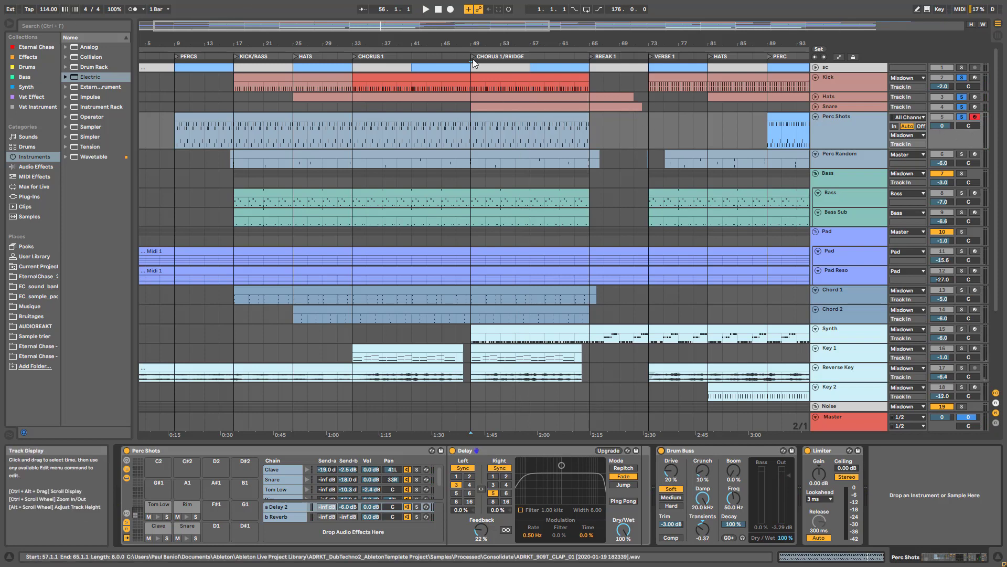
# Play the Perc Shots clip at bar 89 and solo only the Perc Shots track.
pyautogui.doubleClick(425, 29)
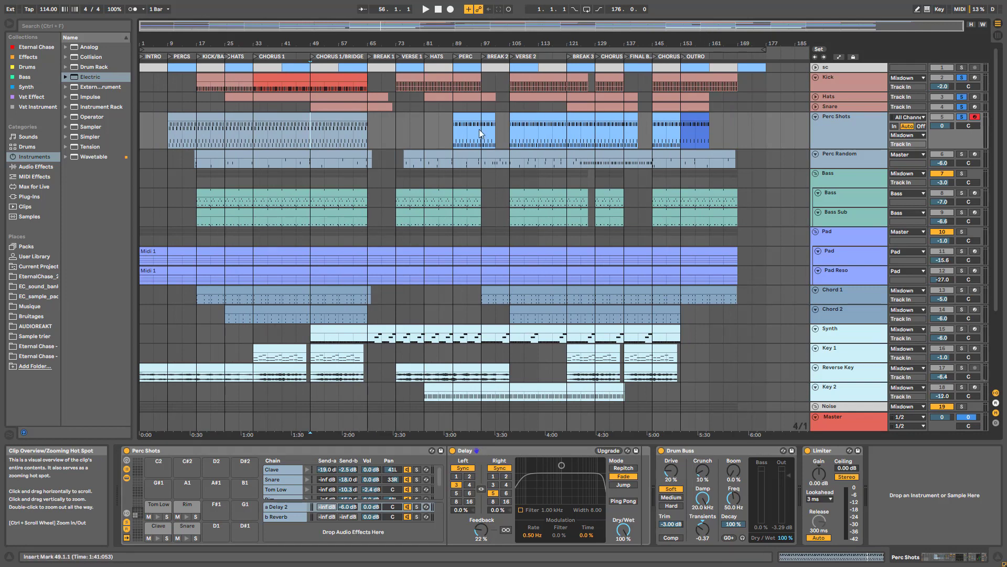
pyautogui.click(481, 133)
pyautogui.press('space')
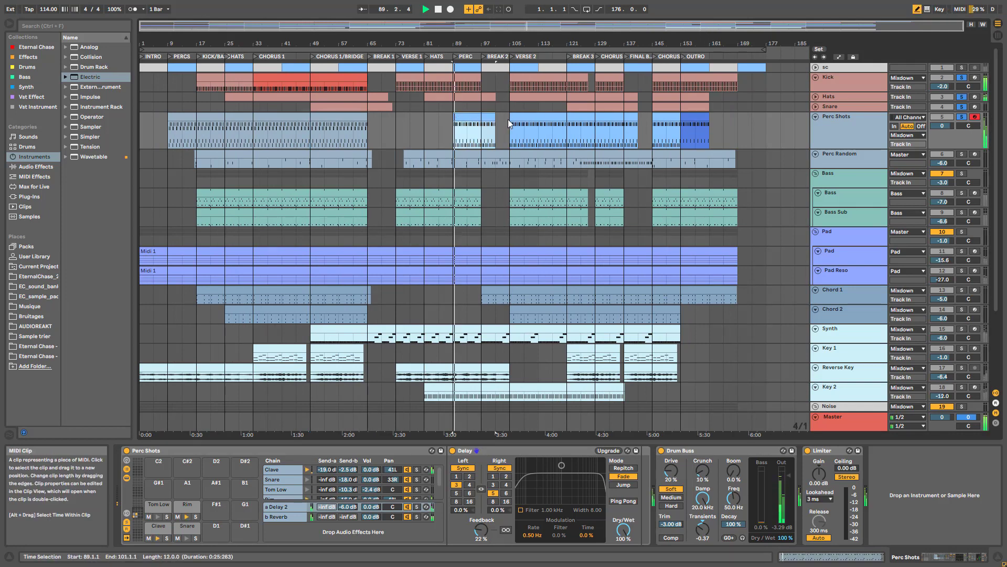
pyautogui.click(962, 116)
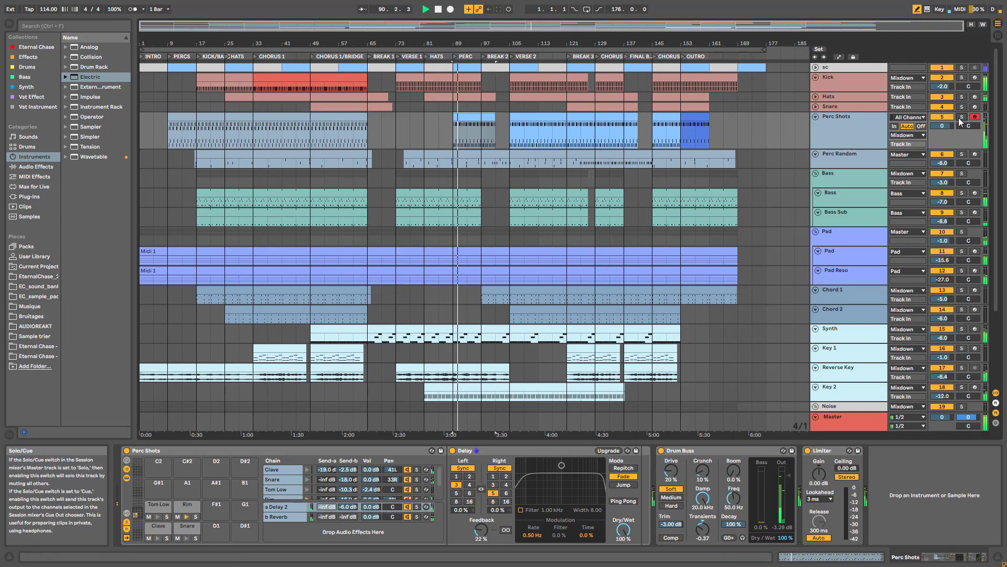
pyautogui.click(962, 117)
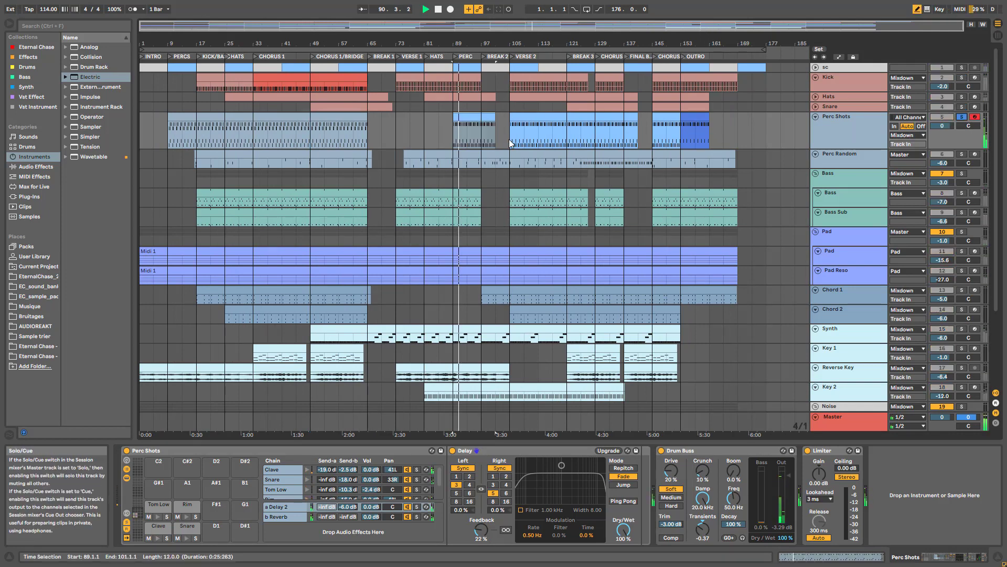
# Audition the Perc Shots clips at bar 9 and in the Outro from bar 153, stop playback and unsolo the track.
pyautogui.click(325, 119)
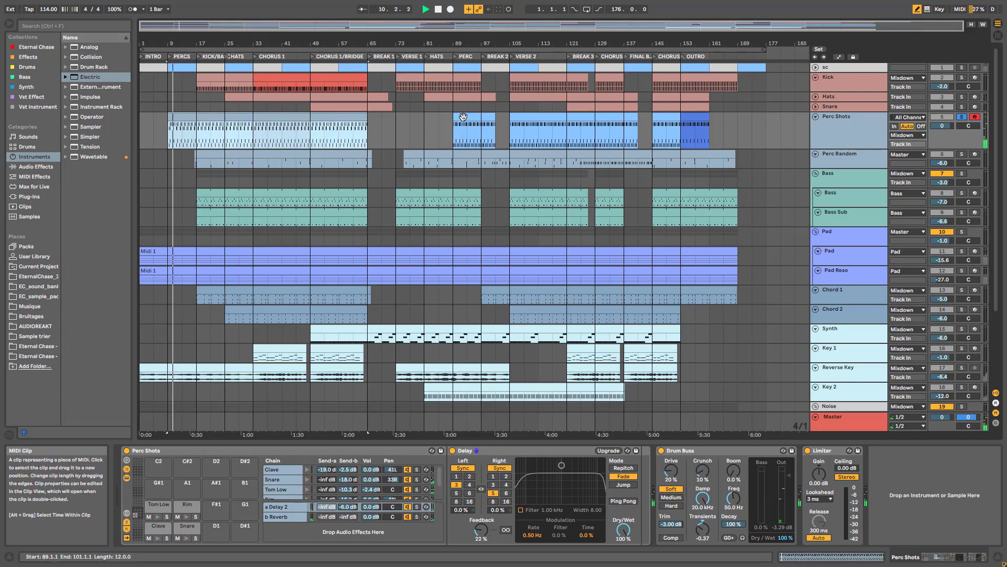
pyautogui.click(695, 121)
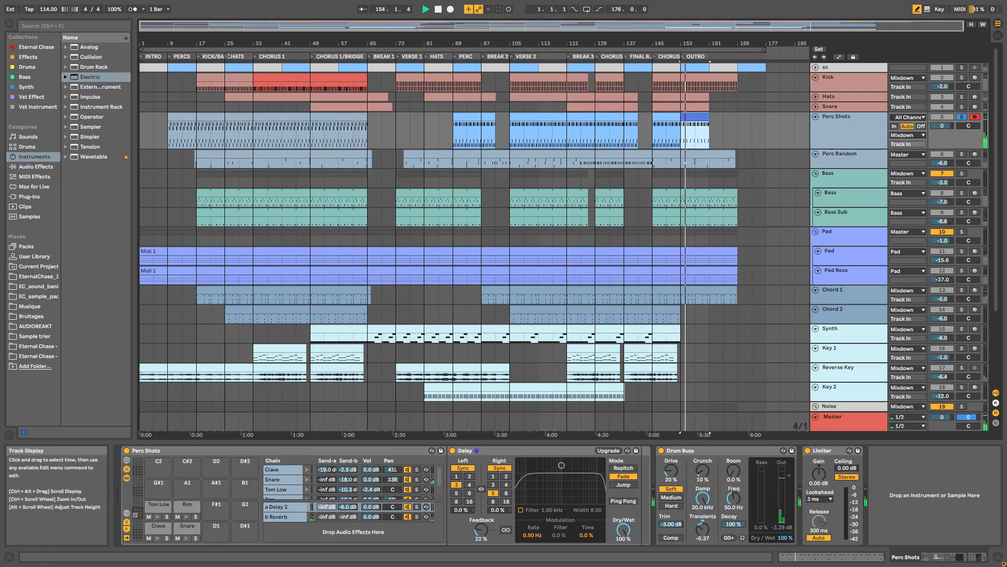
pyautogui.press('space')
pyautogui.click(962, 118)
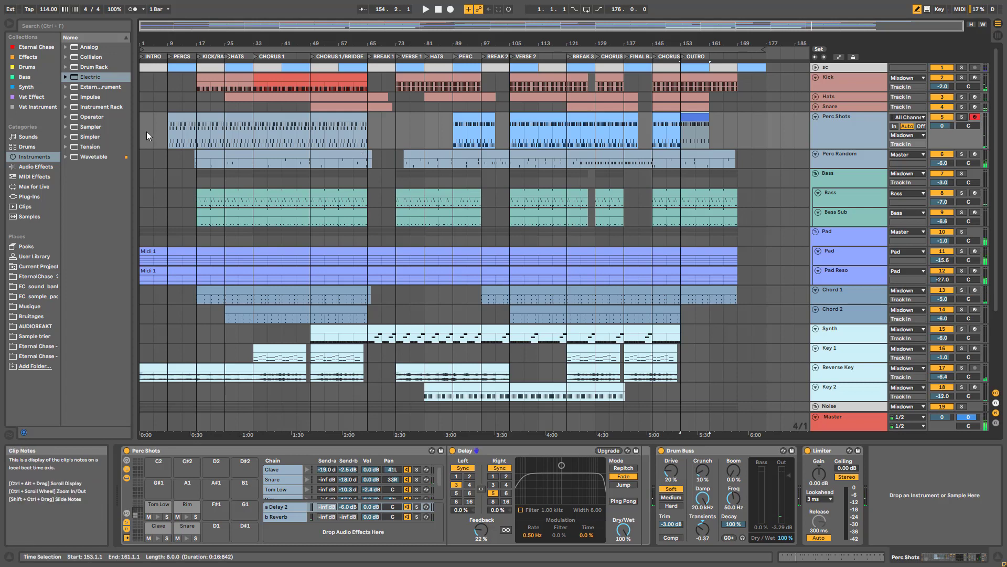
# Solo and arm the Perc Random track and audition the three percussion samples in its drum rack.
pyautogui.click(855, 157)
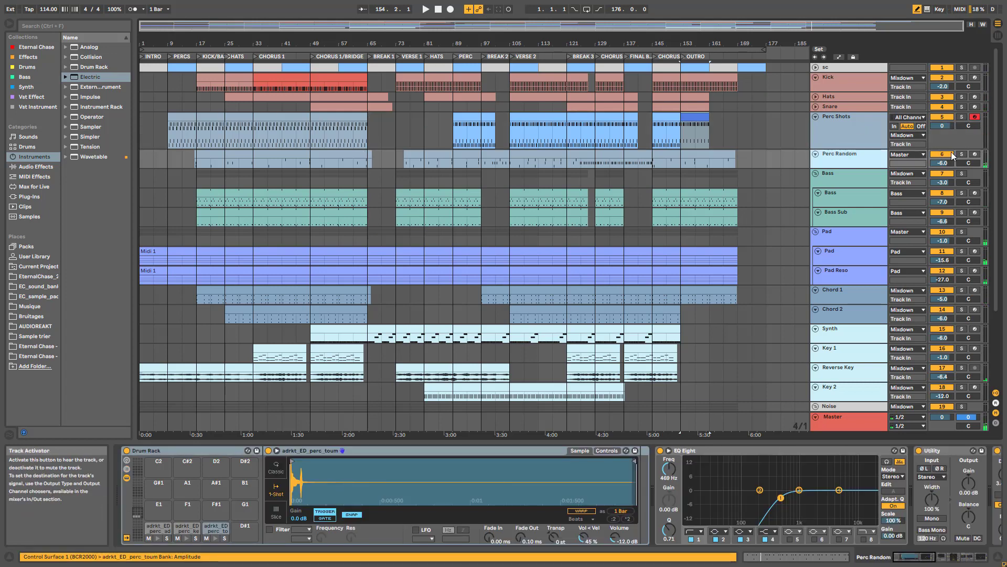
pyautogui.click(962, 155)
pyautogui.scroll(3, 841, 172)
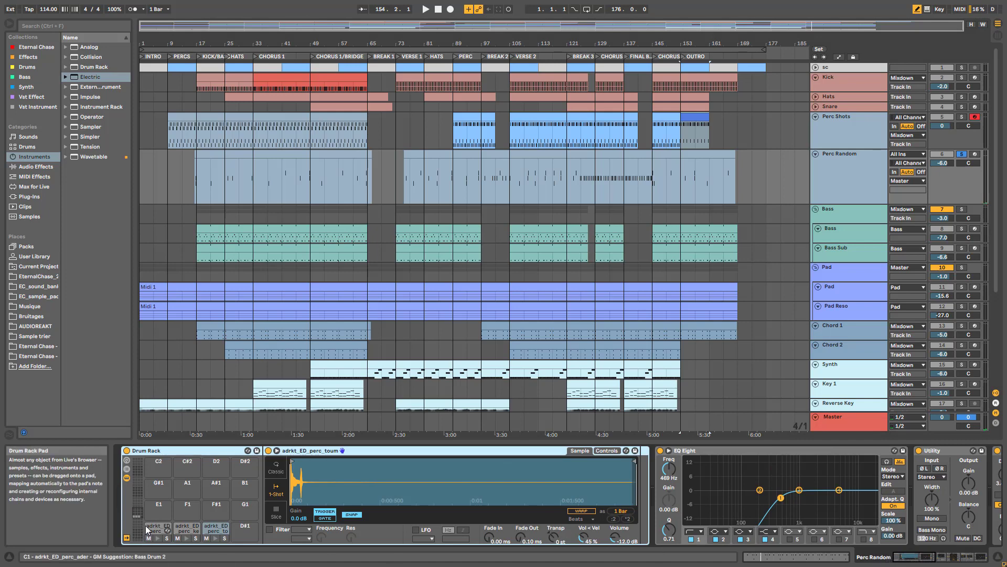
pyautogui.click(164, 528)
pyautogui.click(192, 529)
pyautogui.click(221, 529)
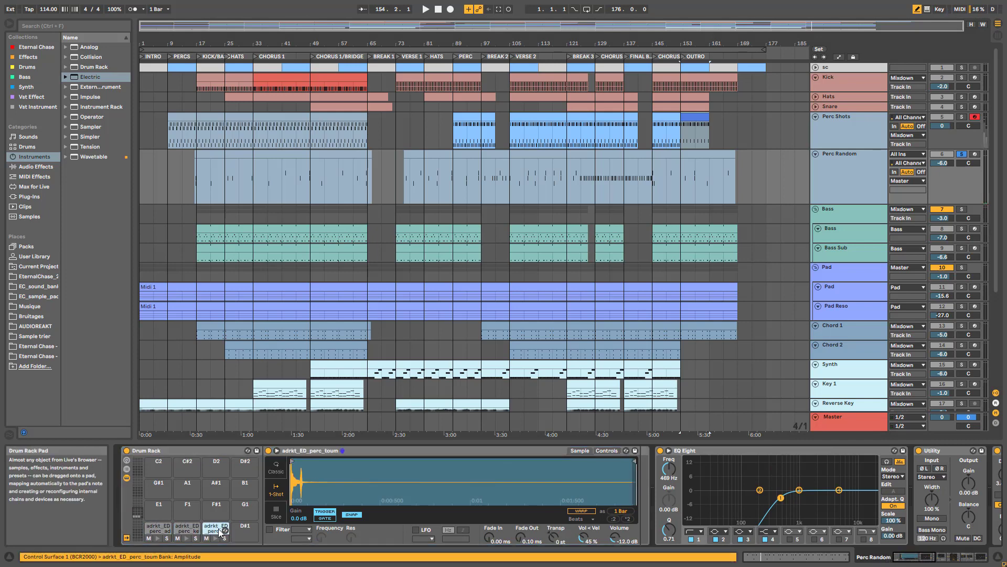
pyautogui.click(975, 153)
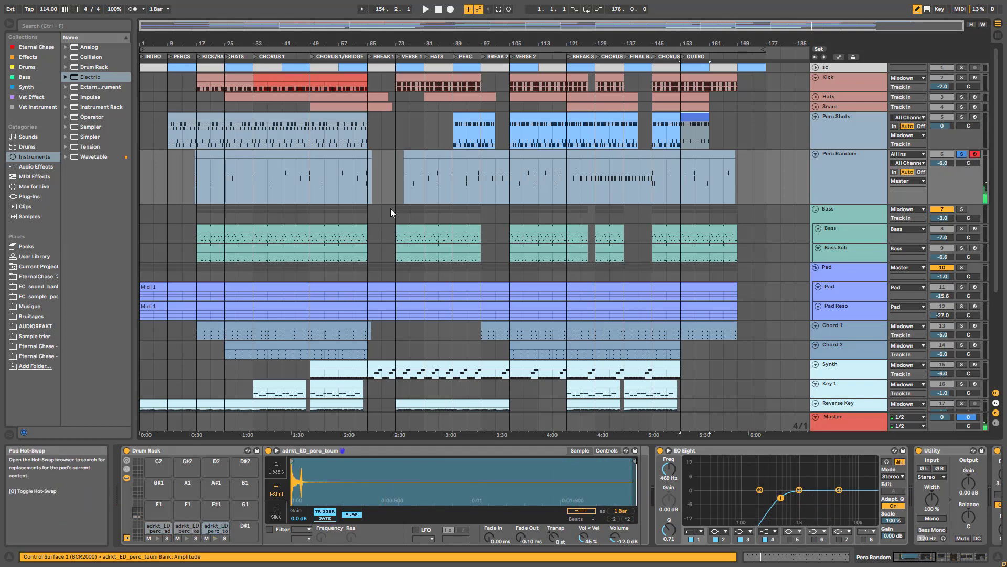
# Play the soloed Perc Random part from bar 16 into the Kick/Bass section, stop and unsolo it.
pyautogui.moveTo(384, 27); pyautogui.dragTo(231, 82)
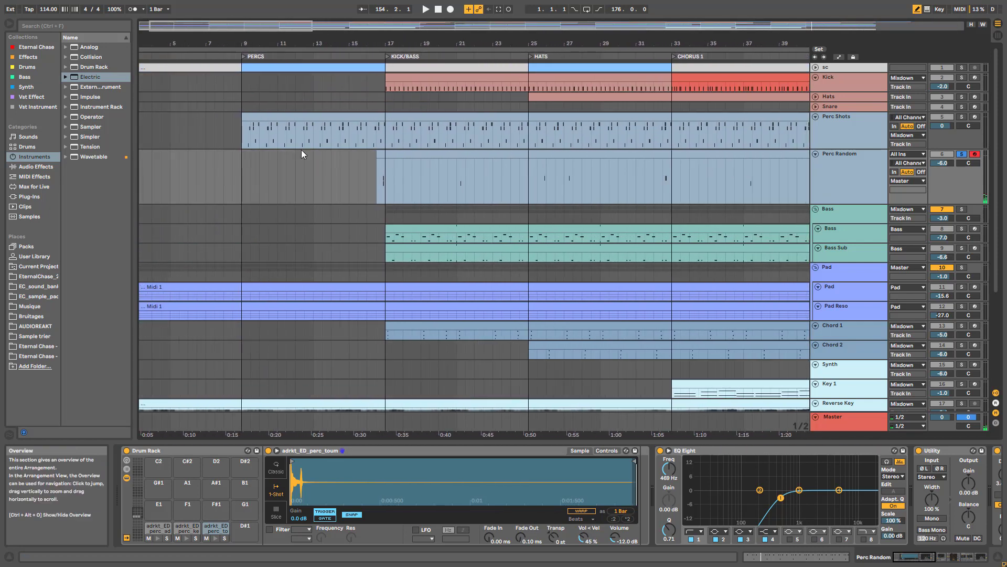
pyautogui.click(365, 198)
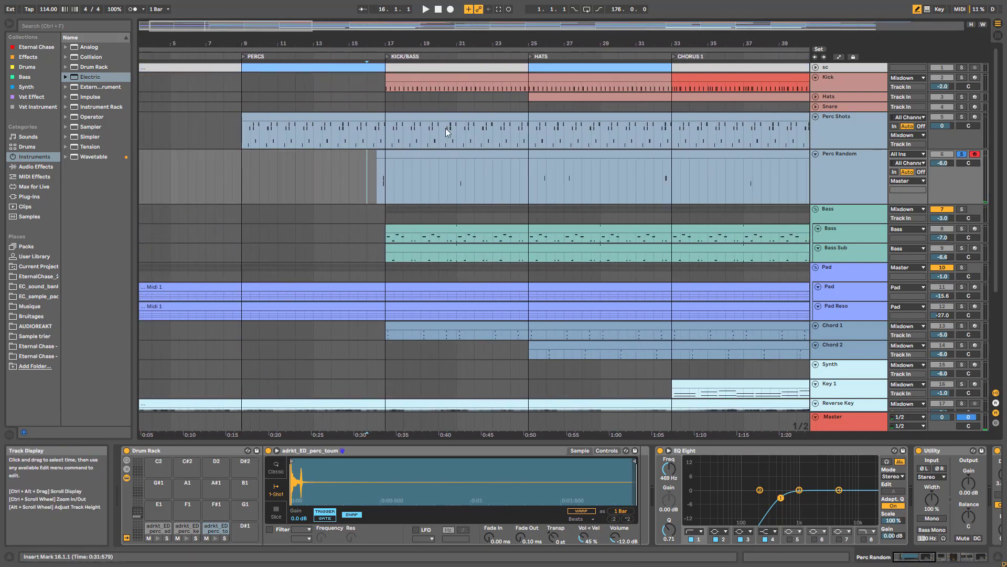
pyautogui.press('space')
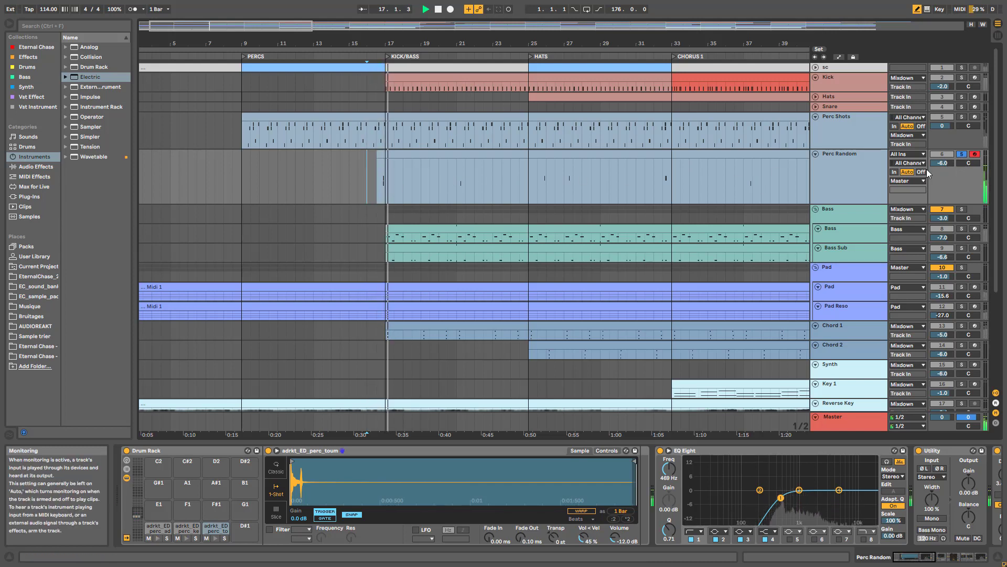
pyautogui.press('space')
pyautogui.click(964, 155)
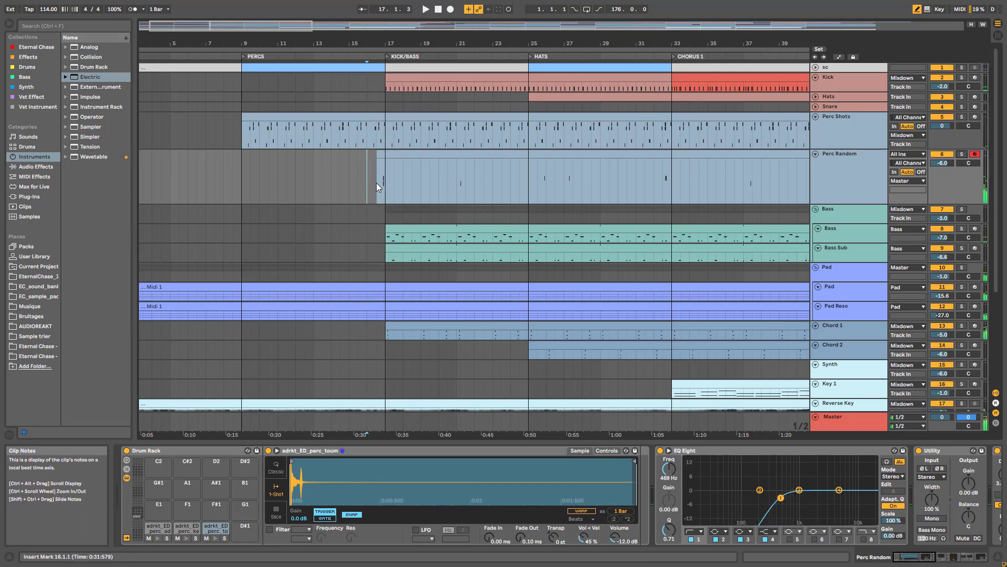
# Play the full mix from bar 12.3 into the Kick/Bass section to hear Perc Random in context, and stop.
pyautogui.click(305, 187)
pyautogui.press('space')
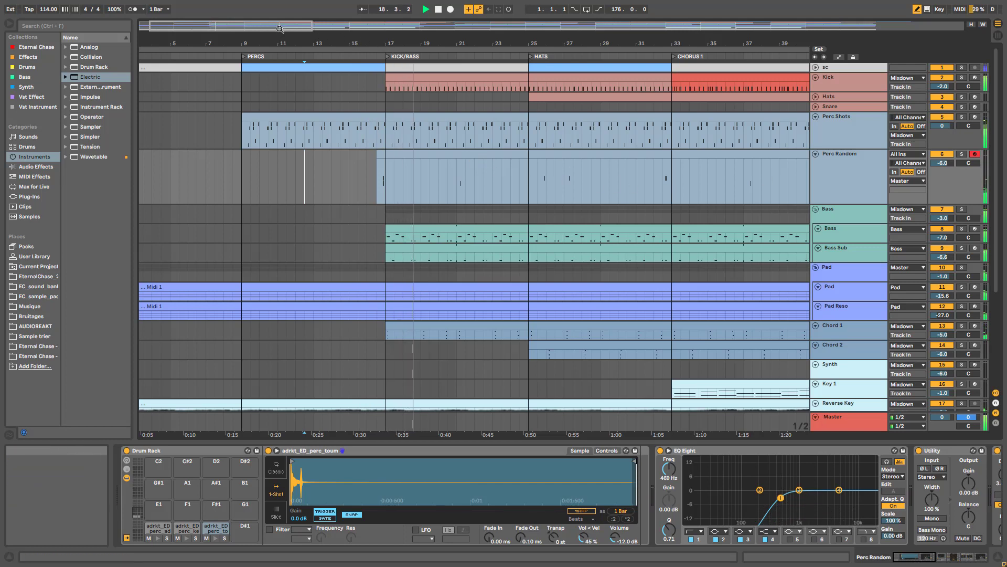
pyautogui.moveTo(392, 46); pyautogui.dragTo(322, 45)
pyautogui.press('space')
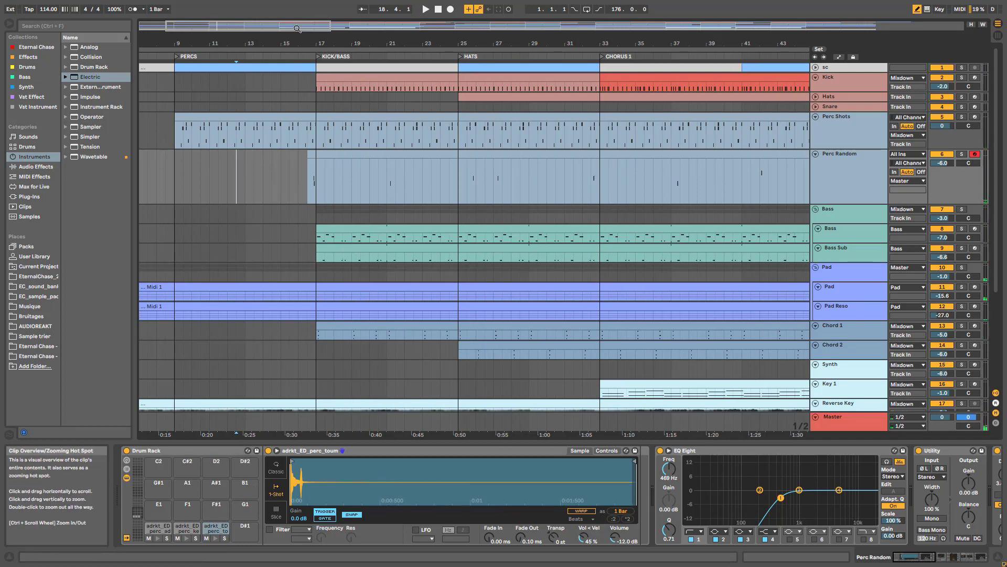
# Open the first Perc Random clip's notes and inspect the hits around bars 29 to 43.
pyautogui.moveTo(335, 45); pyautogui.dragTo(240, 24)
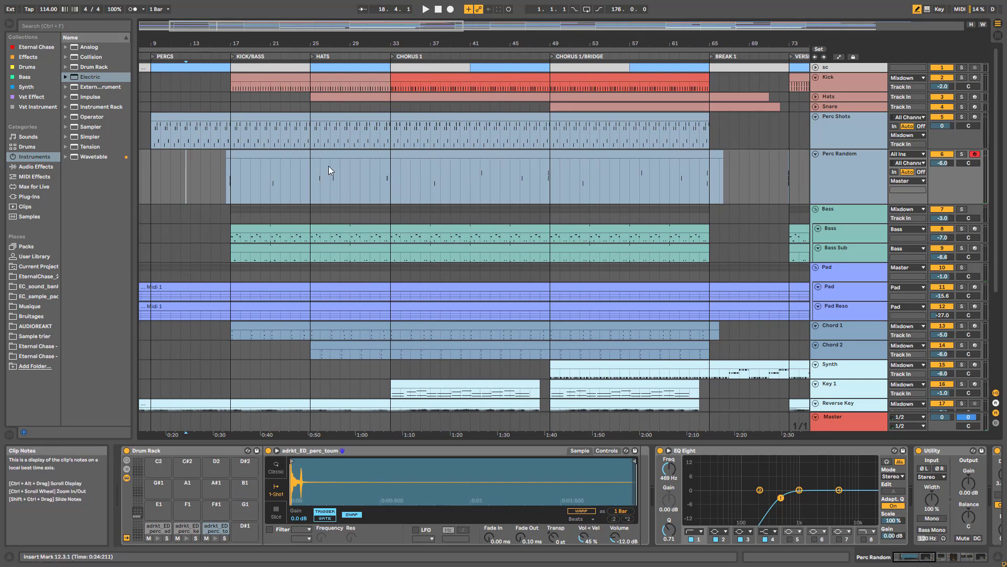
pyautogui.doubleClick(319, 153)
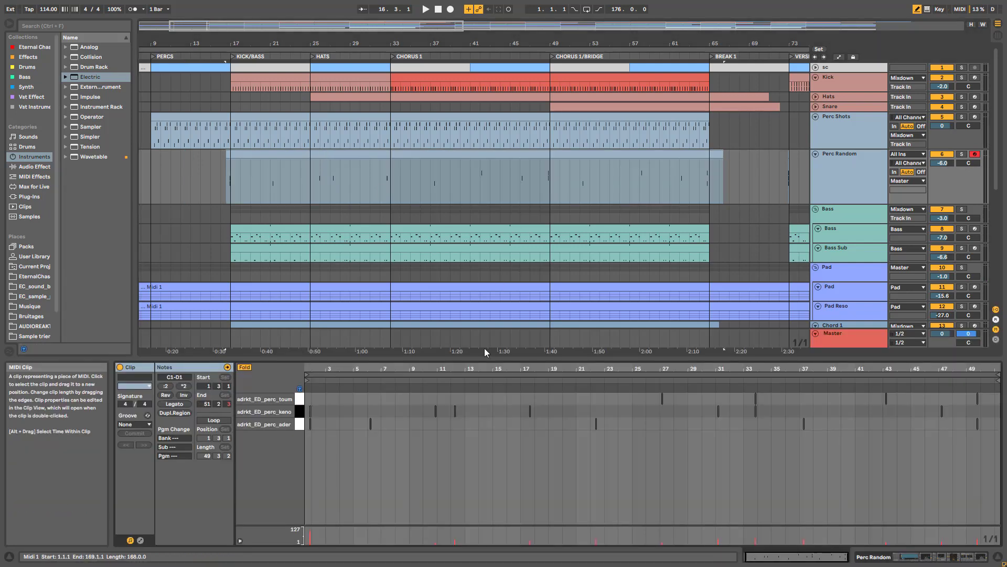
pyautogui.moveTo(511, 365); pyautogui.dragTo(444, 399)
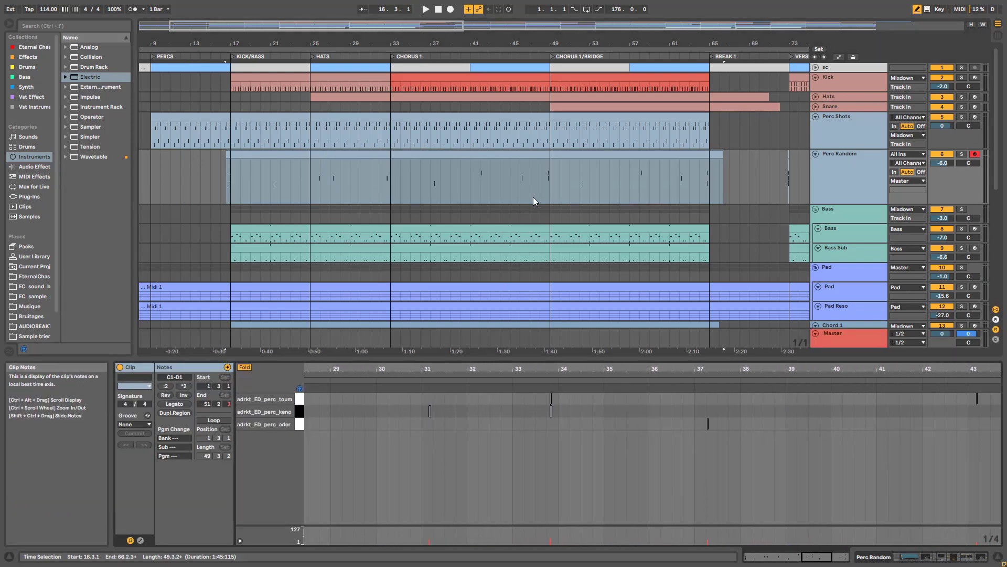
# Examine the Perc Random device chain through Utility, Saturator, Echo, ADRKT_Default_Reverb and the final EQ Eight.
pyautogui.click(877, 178)
pyautogui.moveTo(924, 557); pyautogui.dragTo(963, 559)
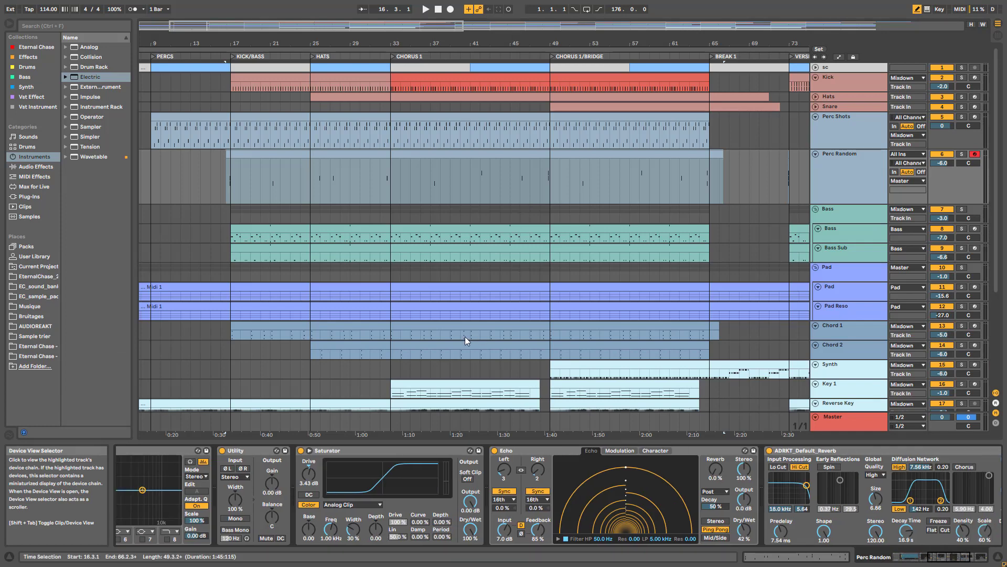
pyautogui.click(677, 529)
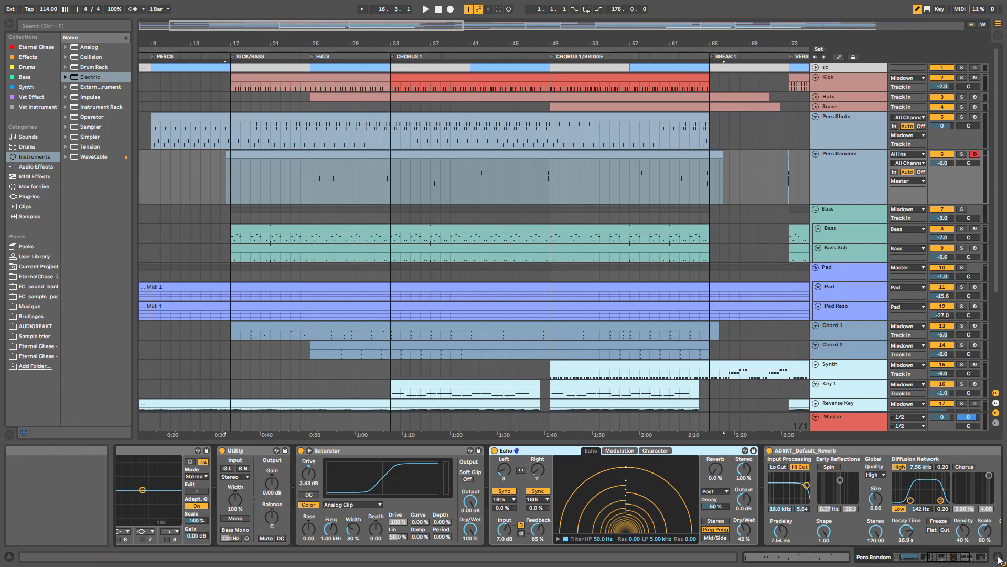
pyautogui.scroll(-3, 671, 535)
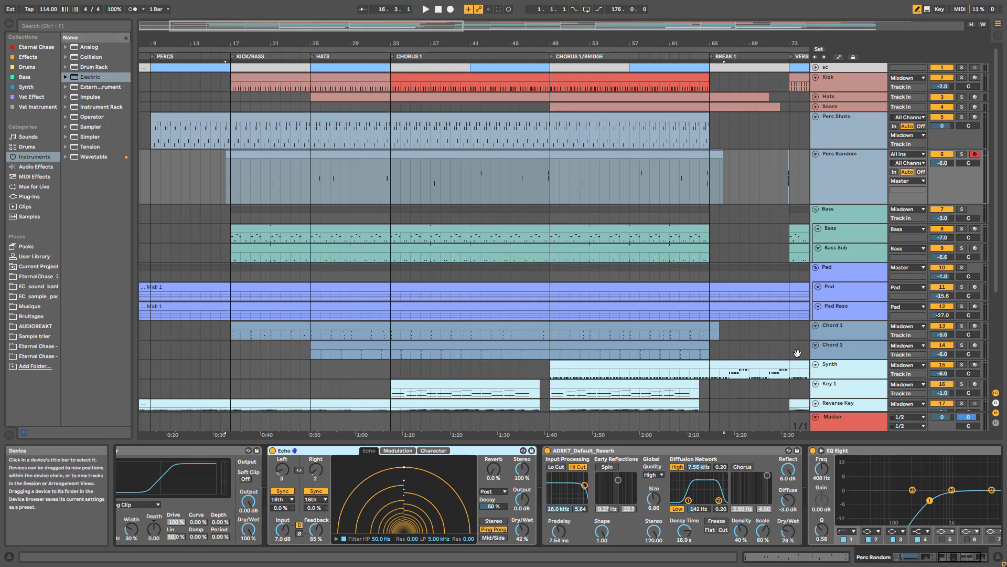
# Solo Perc Random and play it from bar 27 in the Hats section.
pyautogui.click(963, 155)
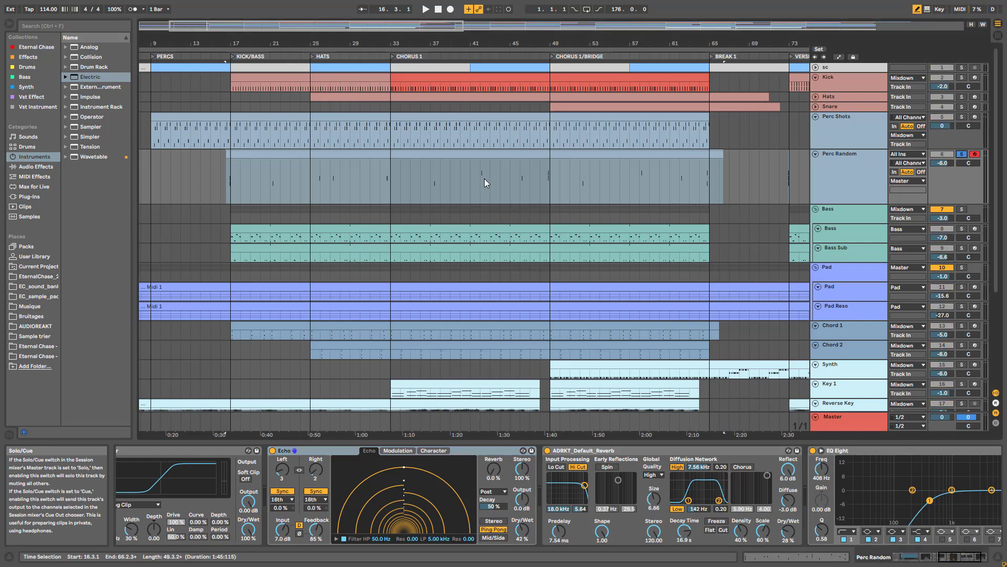
pyautogui.click(317, 192)
pyautogui.click(331, 190)
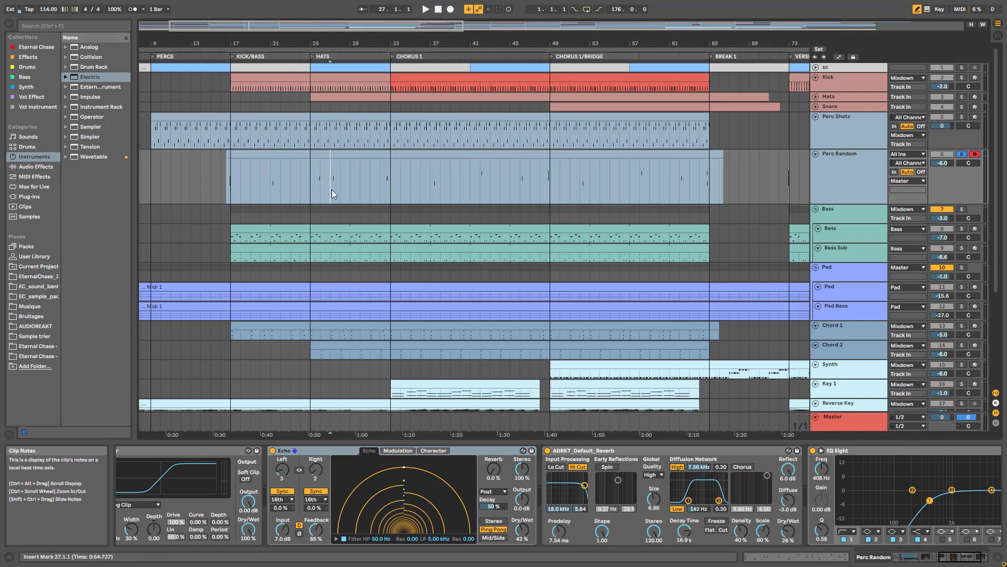
pyautogui.press('space')
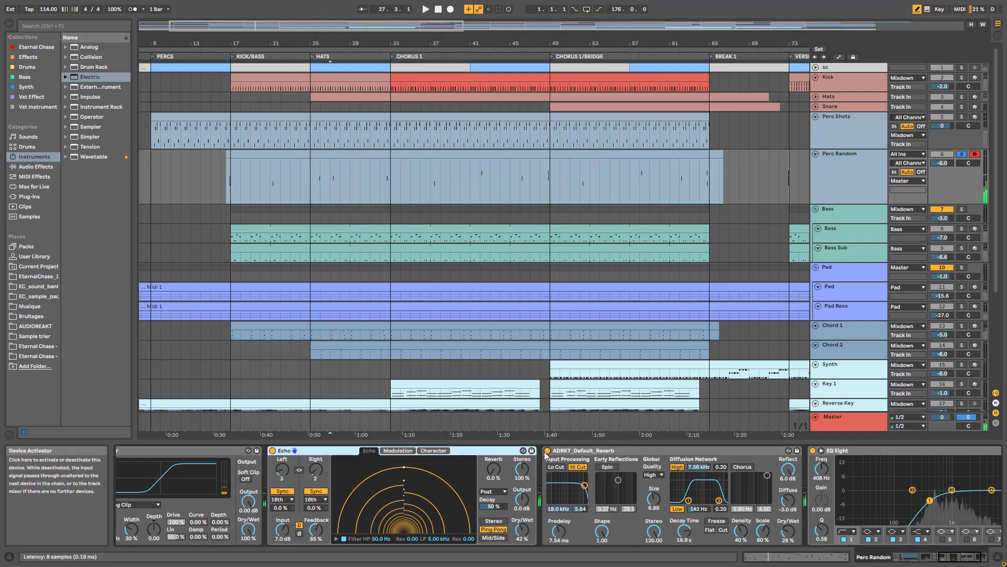
# Compare Perc Random with Echo and ADRKT_Default_Reverb bypassed and active during playback, leaving both devices on.
pyautogui.click(548, 450)
pyautogui.click(273, 450)
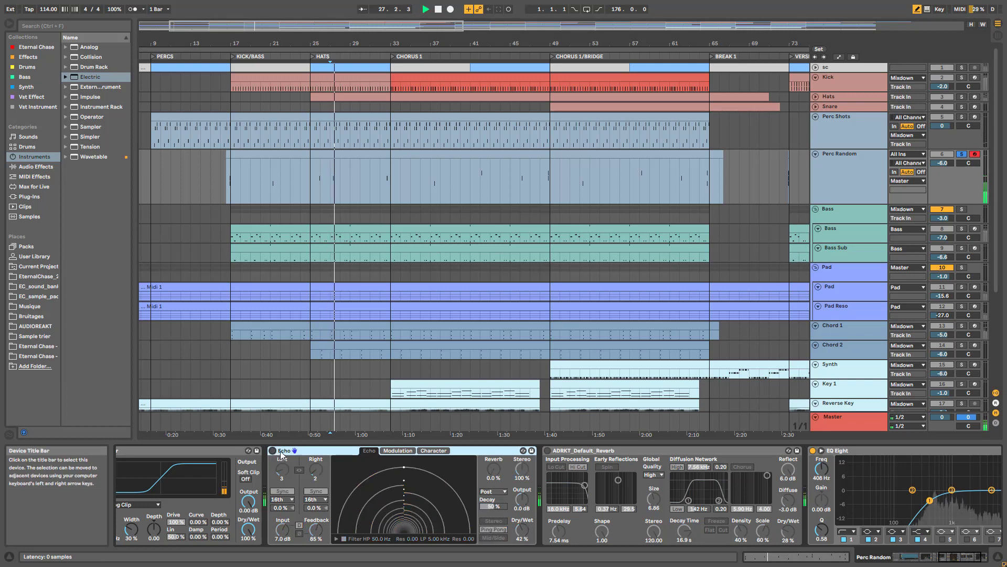
pyautogui.click(272, 451)
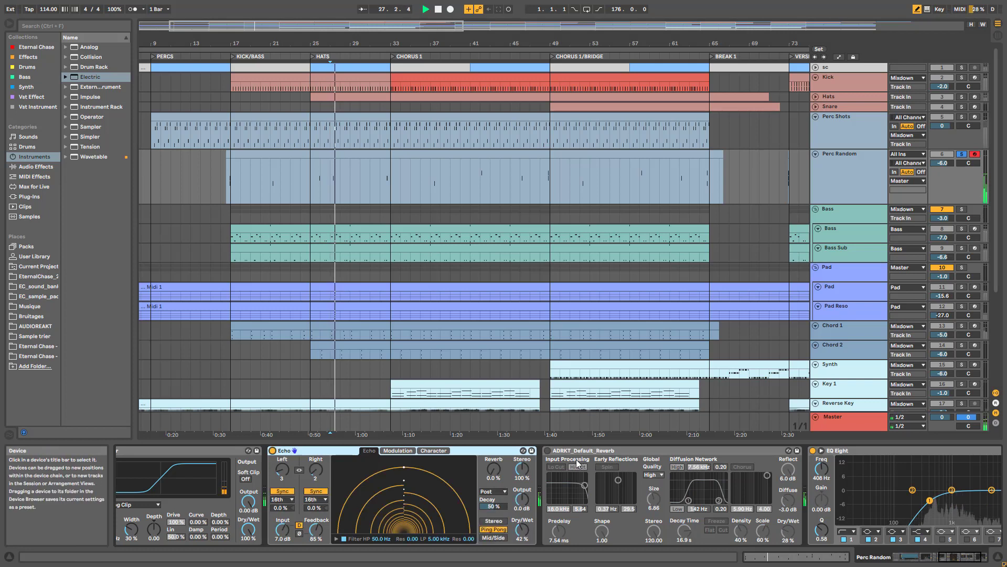
pyautogui.click(548, 450)
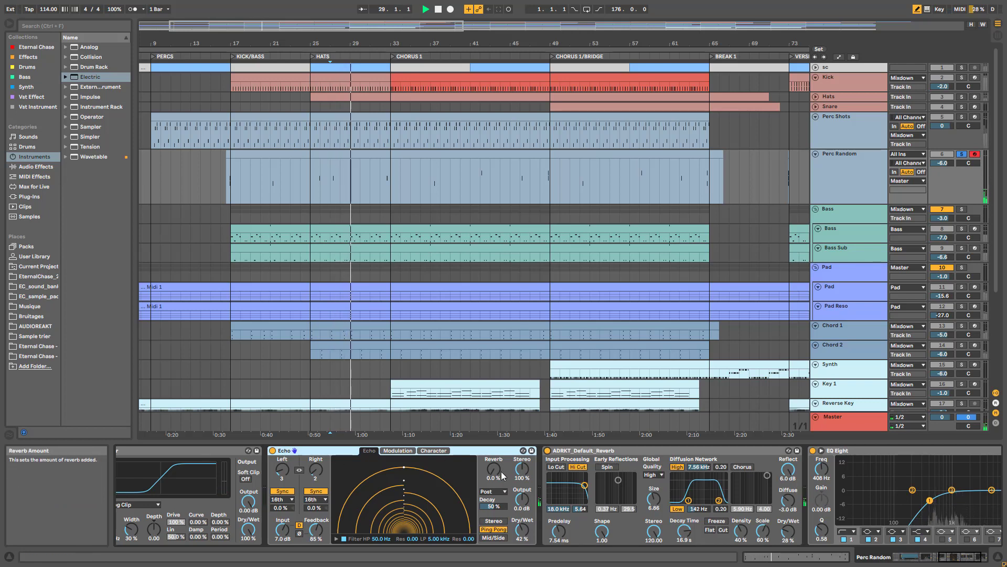
pyautogui.click(273, 452)
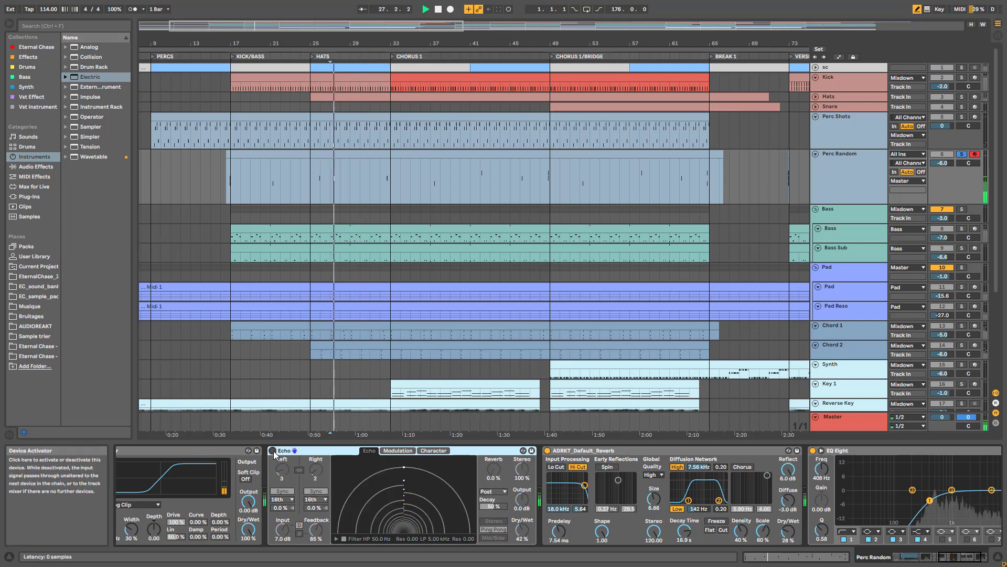
pyautogui.click(272, 452)
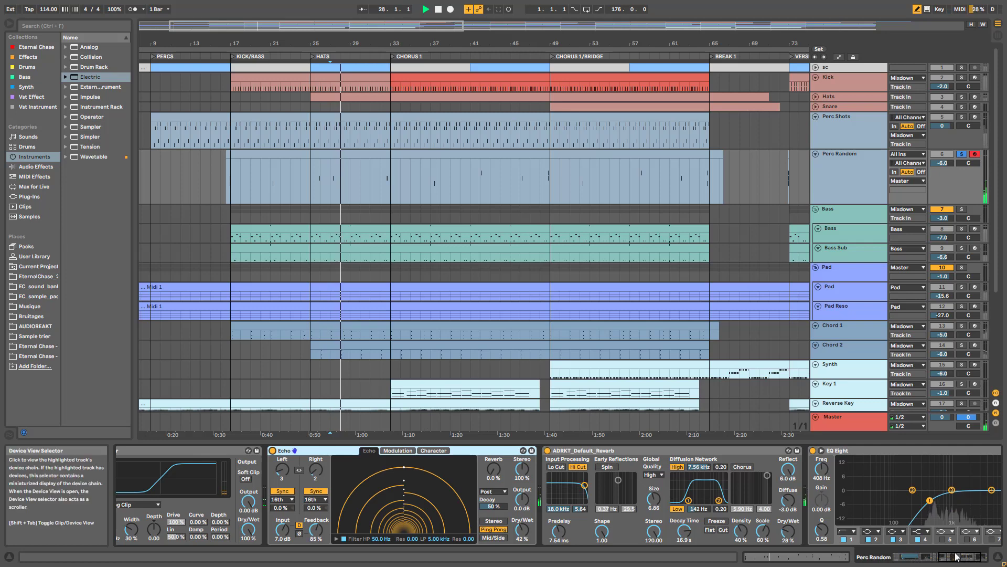
# Unsolo Perc Random to hear it in the full mix, stop playback and show the whole arrangement.
pyautogui.moveTo(971, 557); pyautogui.dragTo(908, 557)
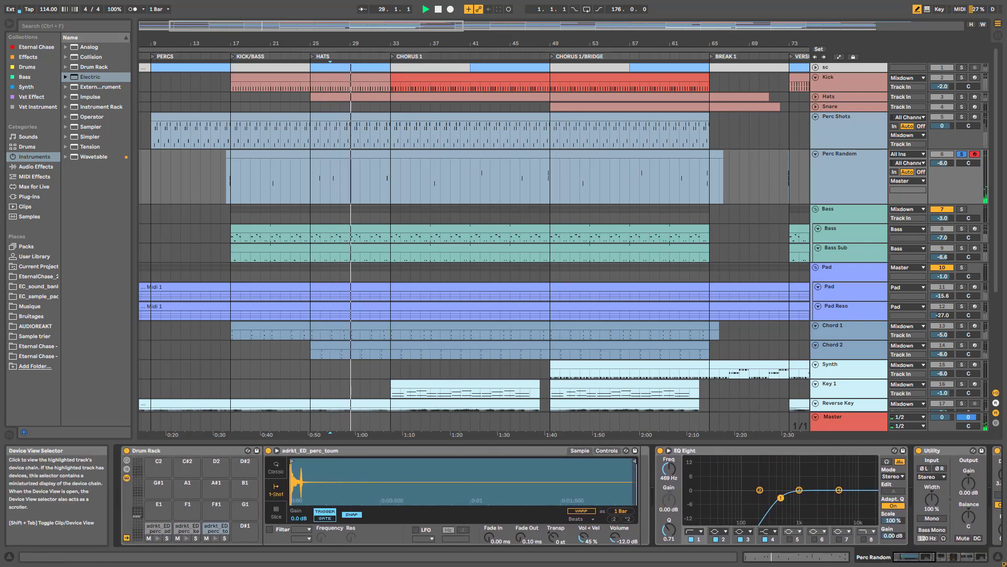
pyautogui.click(963, 155)
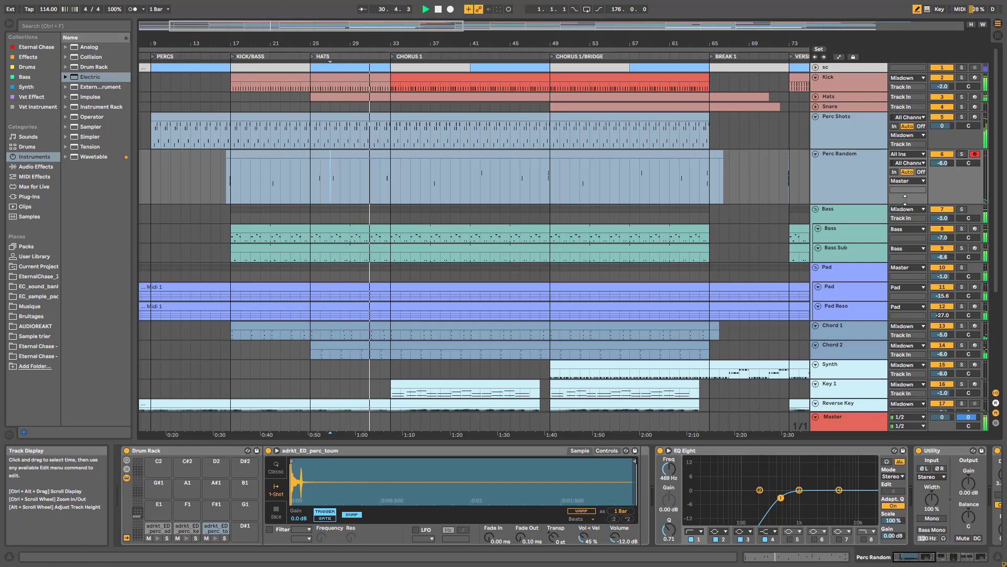
pyautogui.click(438, 9)
pyautogui.moveTo(446, 25); pyautogui.dragTo(446, 4)
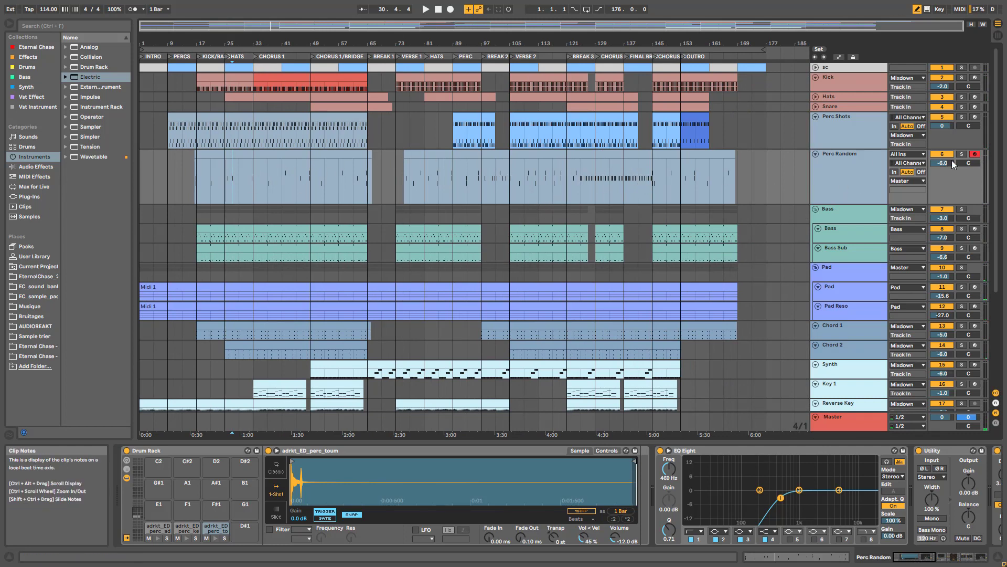
# Solo the Bass track inside the Bass group and play it from bar 27.
pyautogui.click(851, 212)
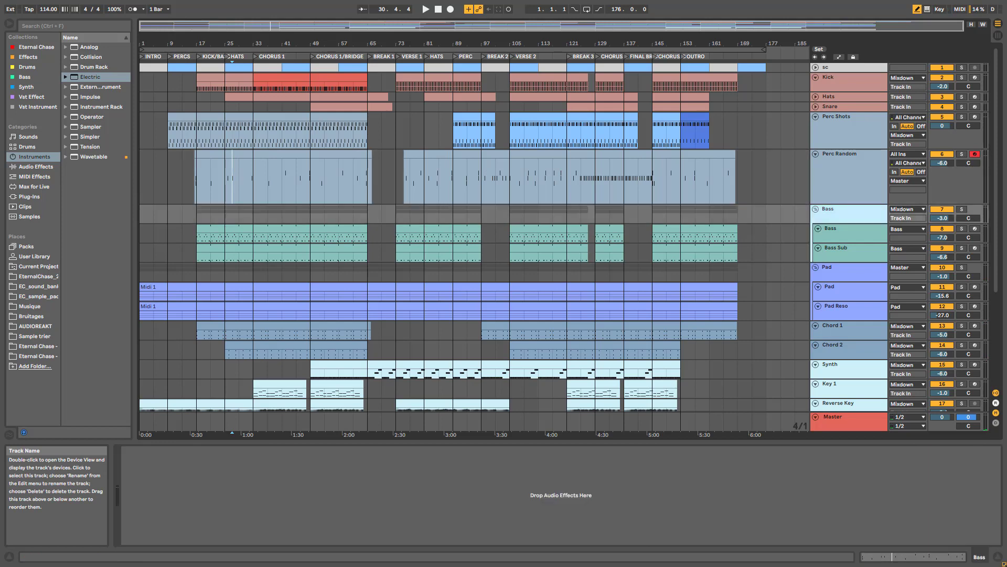
pyautogui.click(858, 235)
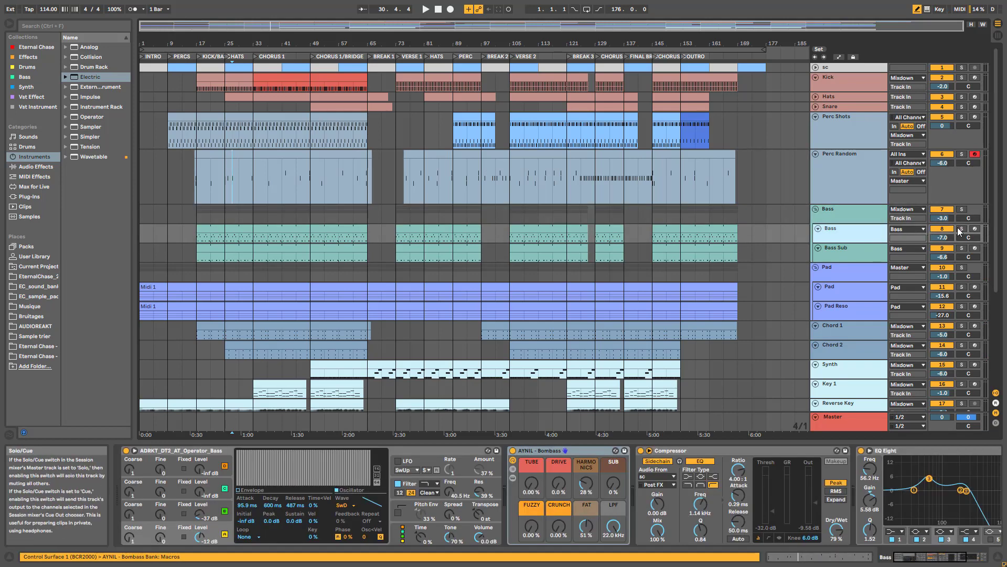
pyautogui.click(962, 229)
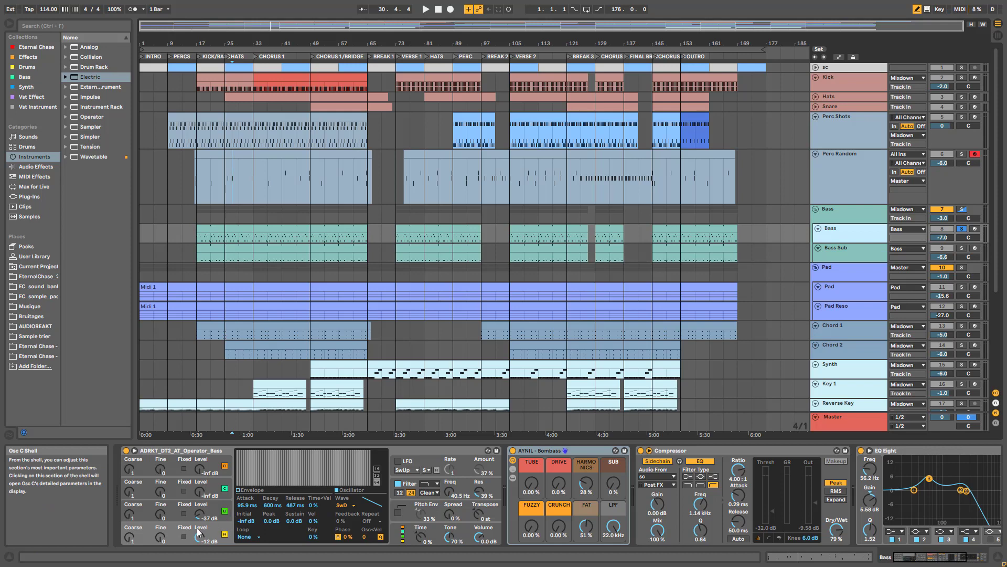
pyautogui.press('space')
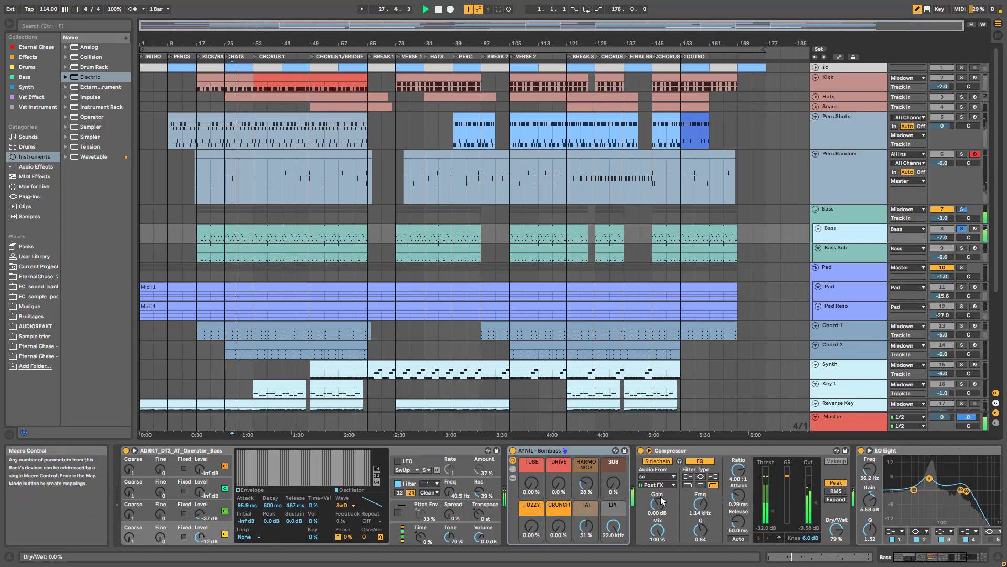
# Examine the Bass track's device chain from Operator through AYNIL - Bombass to Compressor and EQ Eight.
pyautogui.click(593, 451)
pyautogui.hscroll(5, 593, 450)
pyautogui.hscroll(-5, 593, 451)
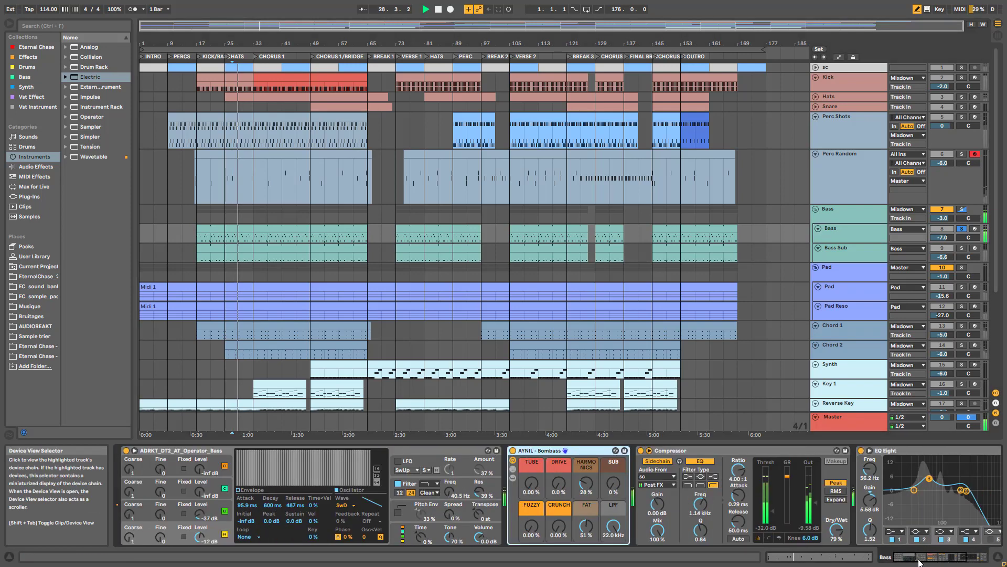
# Bypass Compressor and AYNIL - Bombass on the Bass track, audition a Sine wave on Operator's oscillator A, and undo the wave change.
pyautogui.click(642, 450)
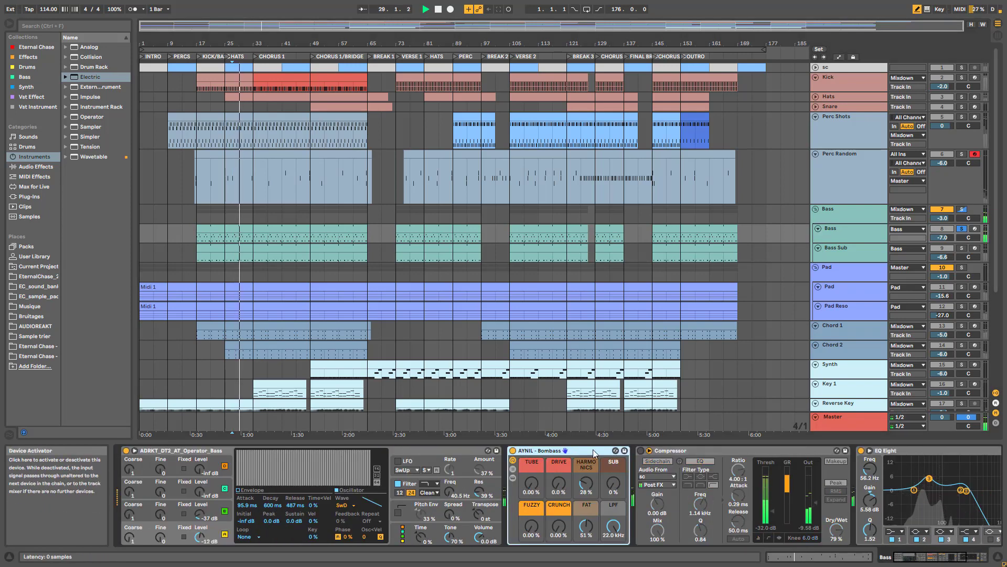
pyautogui.click(184, 536)
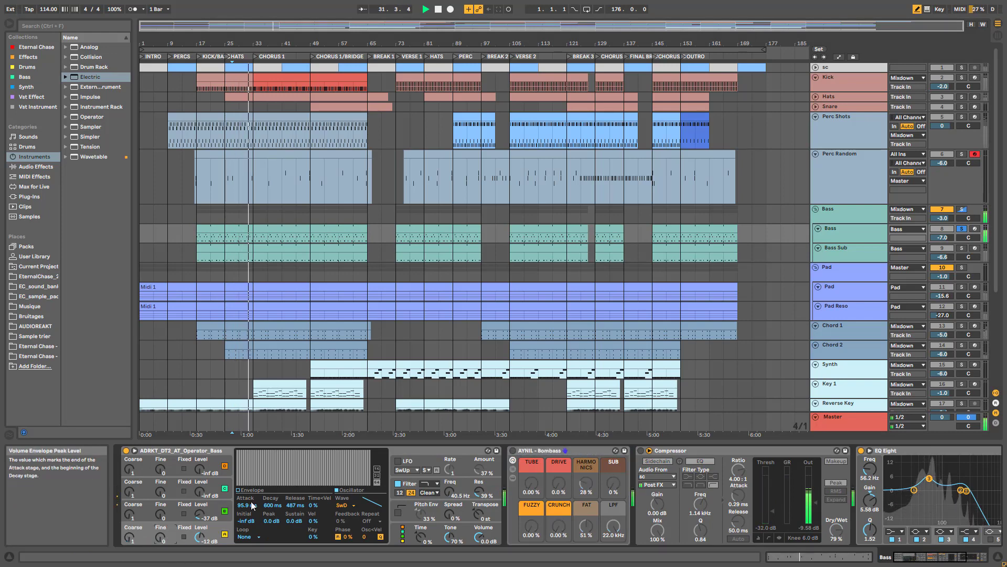
pyautogui.click(345, 507)
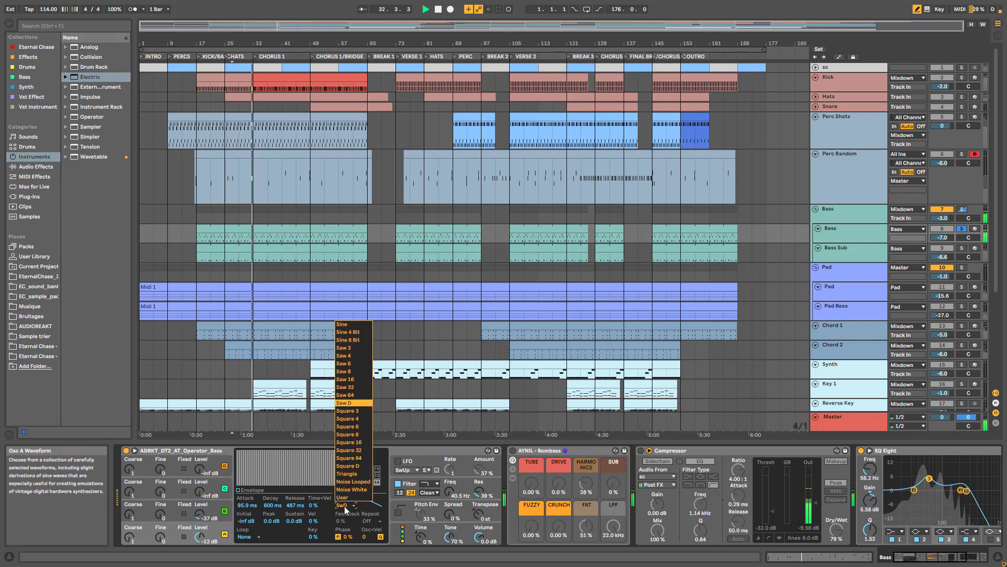
pyautogui.click(345, 507)
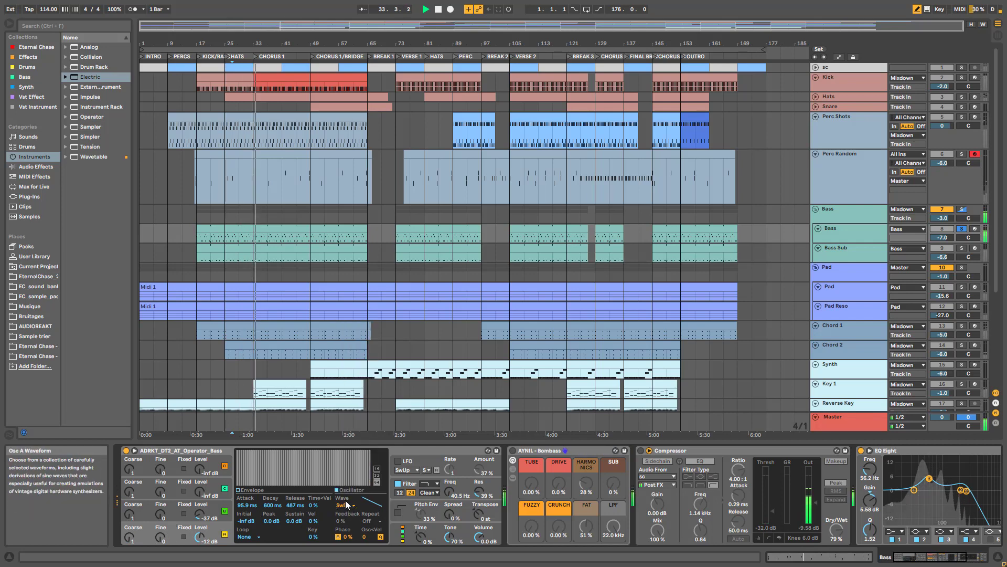
pyautogui.click(349, 504)
pyautogui.click(352, 325)
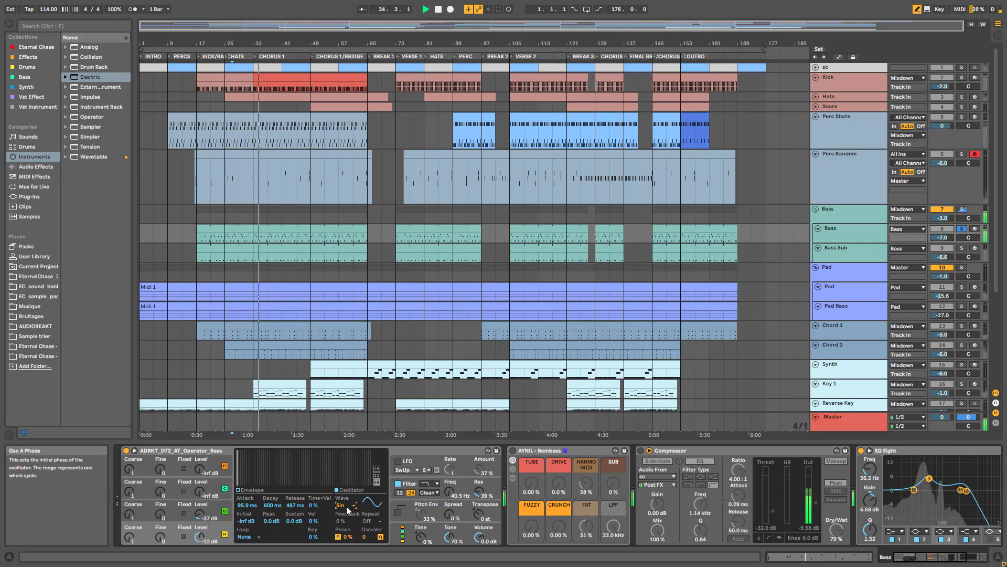
pyautogui.hotkey('ctrl', 'z')
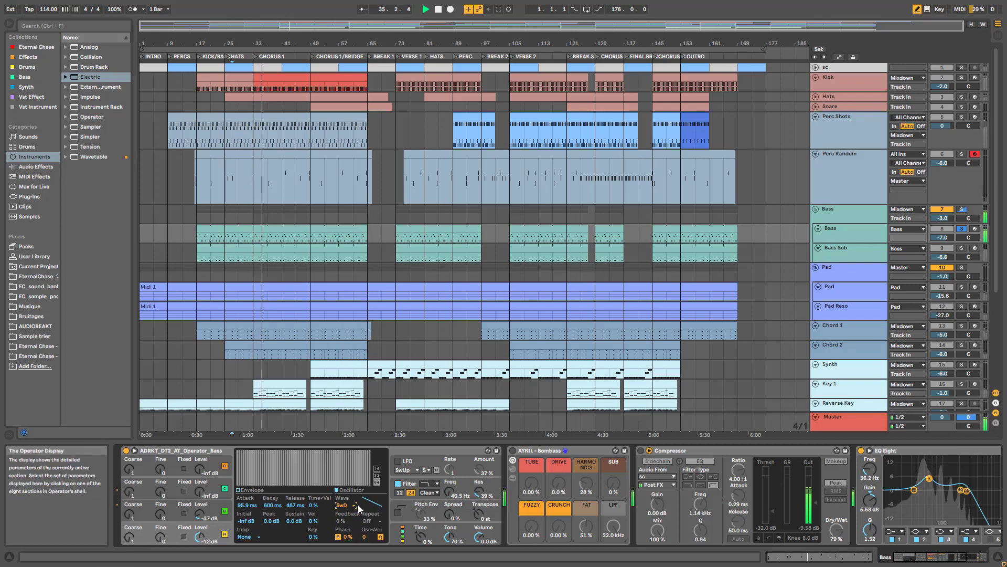
# Compare the envelope and waveform settings of Operator's oscillators A and B.
pyautogui.click(215, 514)
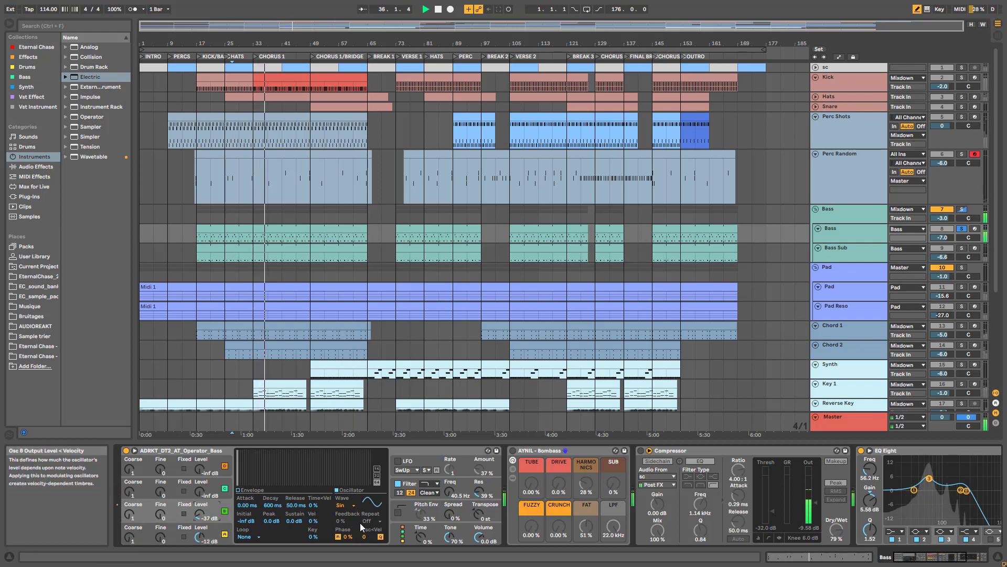
pyautogui.click(216, 537)
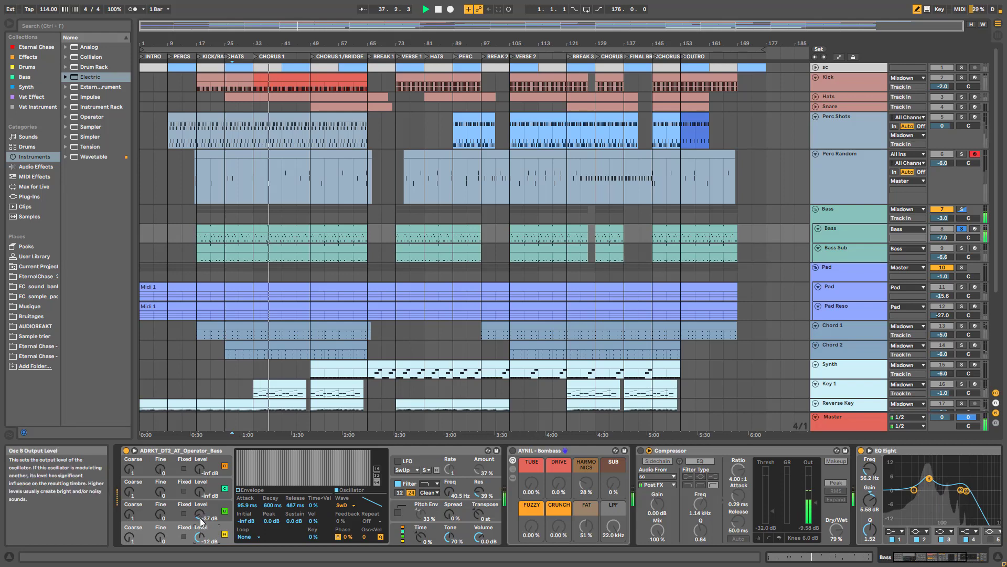
pyautogui.click(215, 515)
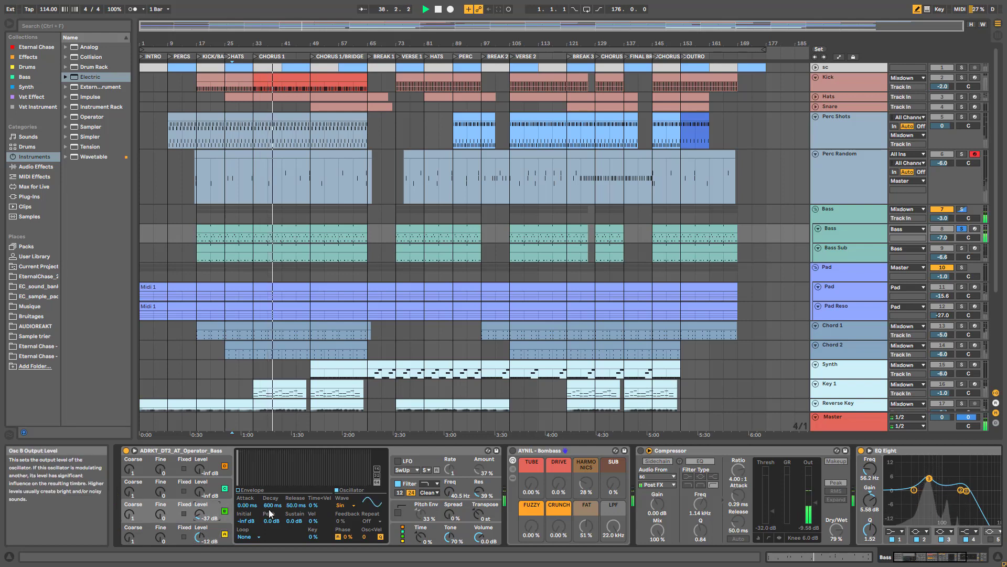
pyautogui.click(226, 511)
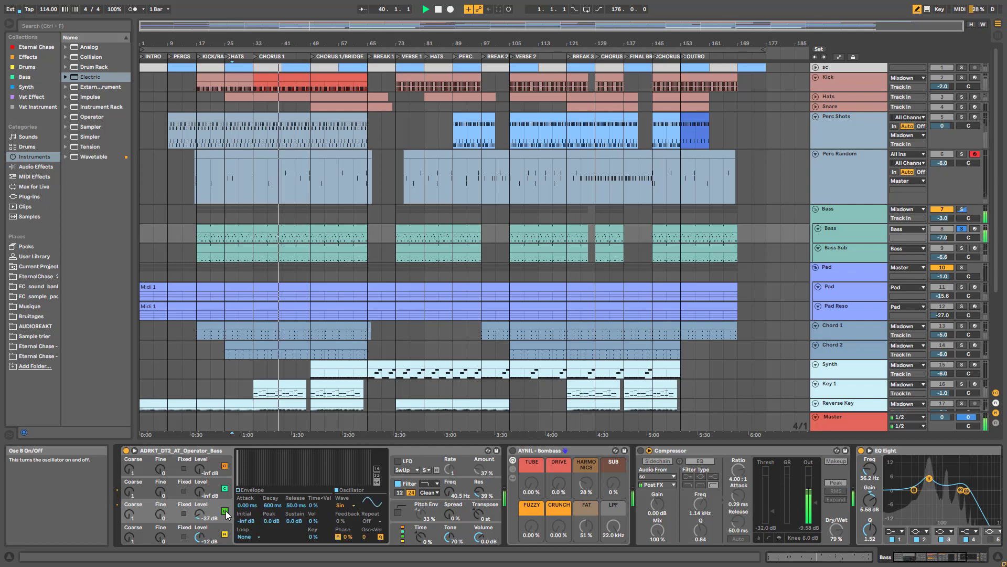
# Re-enable AYNIL - Bombass and compare the bass with Operator's oscillator B off and on, leaving it on.
pyautogui.click(513, 451)
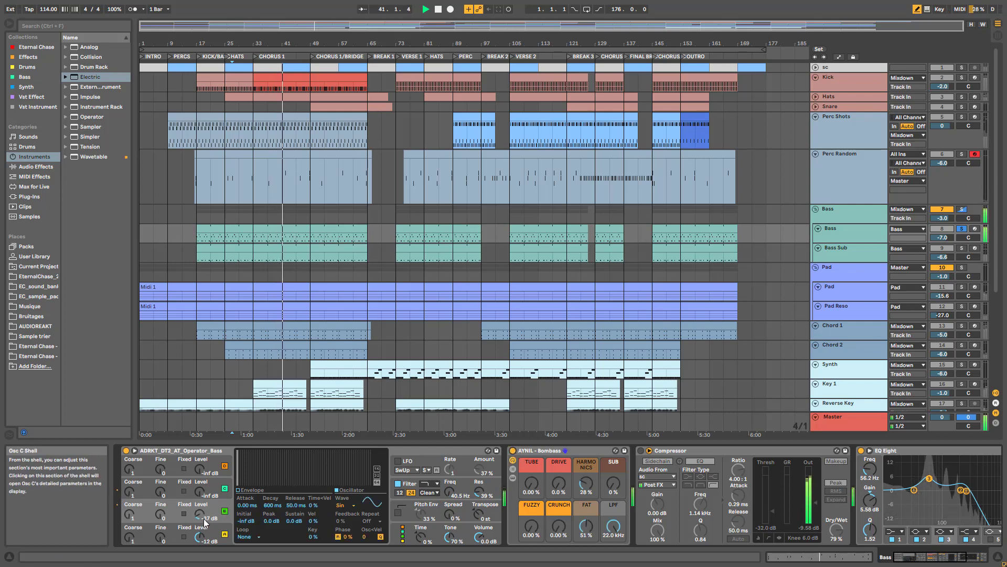
pyautogui.click(224, 511)
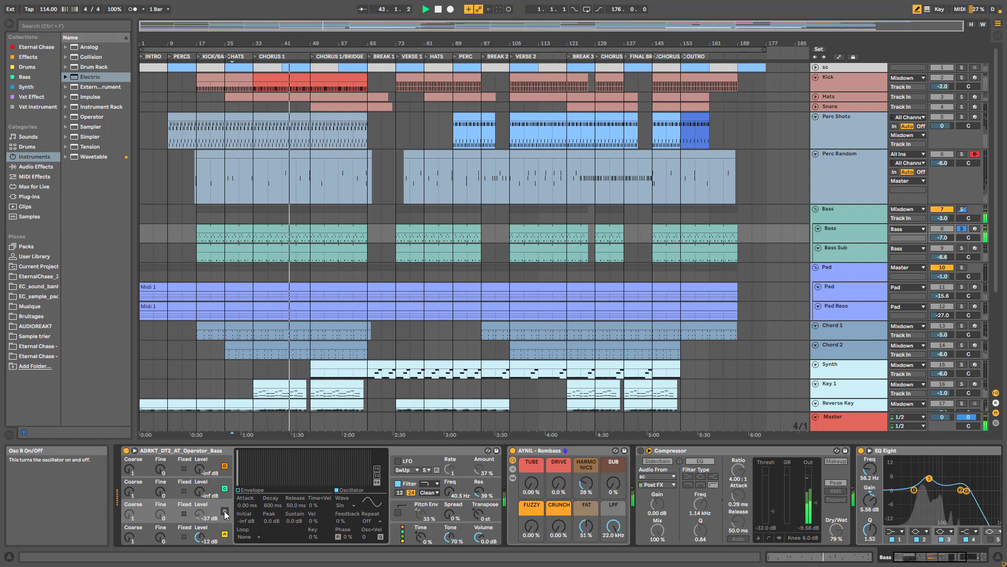
pyautogui.click(225, 511)
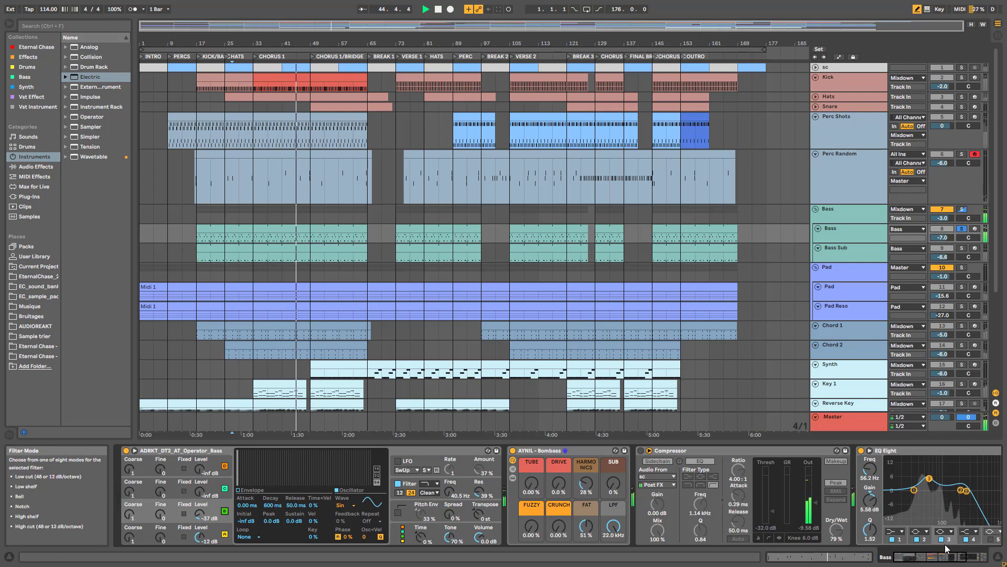
# Try AYNIL - Bombass with Fat at 0% and Harmonics at 34%, and restore them to 51% and 28%.
pyautogui.moveTo(933, 557); pyautogui.dragTo(936, 556)
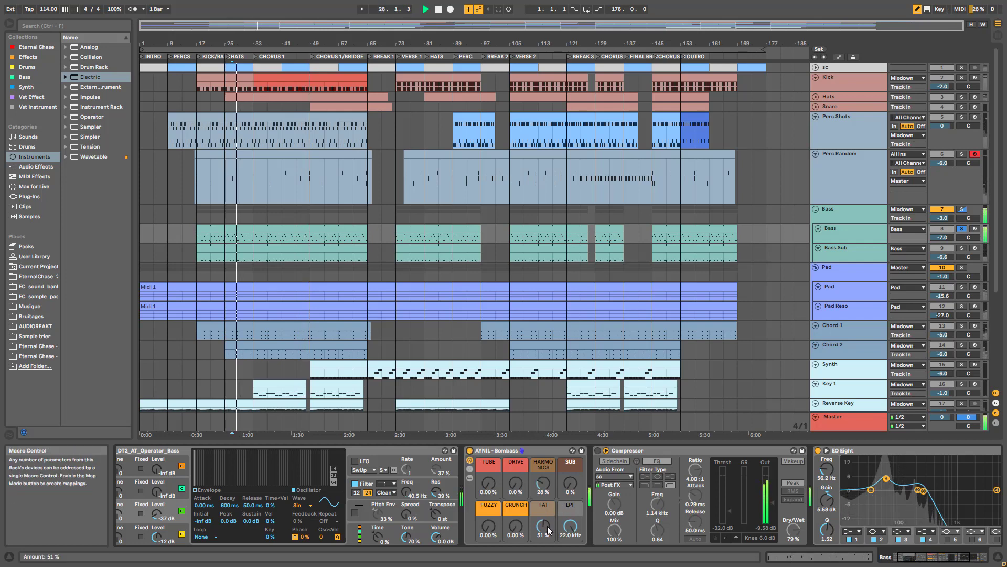
pyautogui.moveTo(544, 526); pyautogui.dragTo(544, 562)
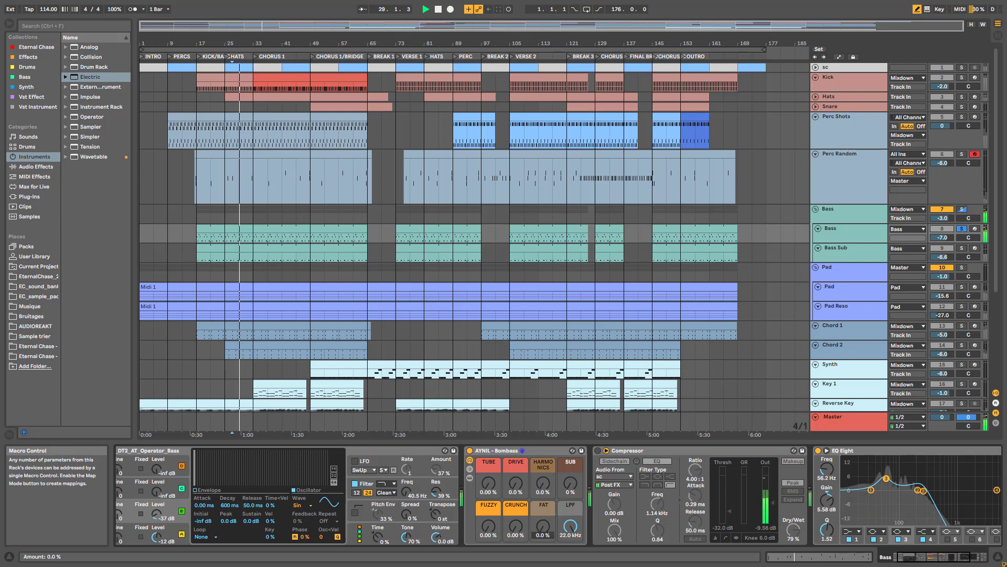
pyautogui.moveTo(544, 488); pyautogui.dragTo(544, 463)
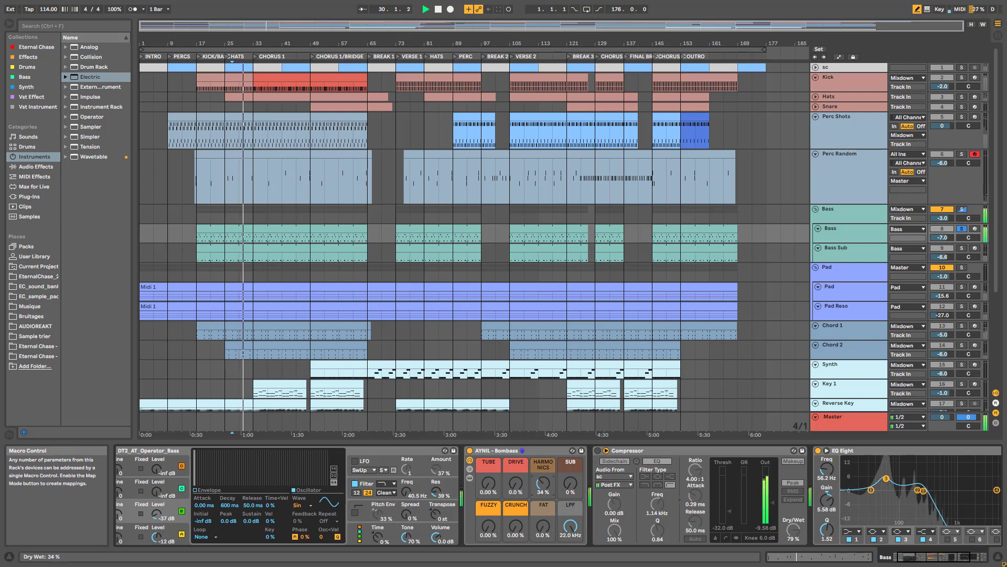
pyautogui.moveTo(540, 523); pyautogui.dragTo(540, 520)
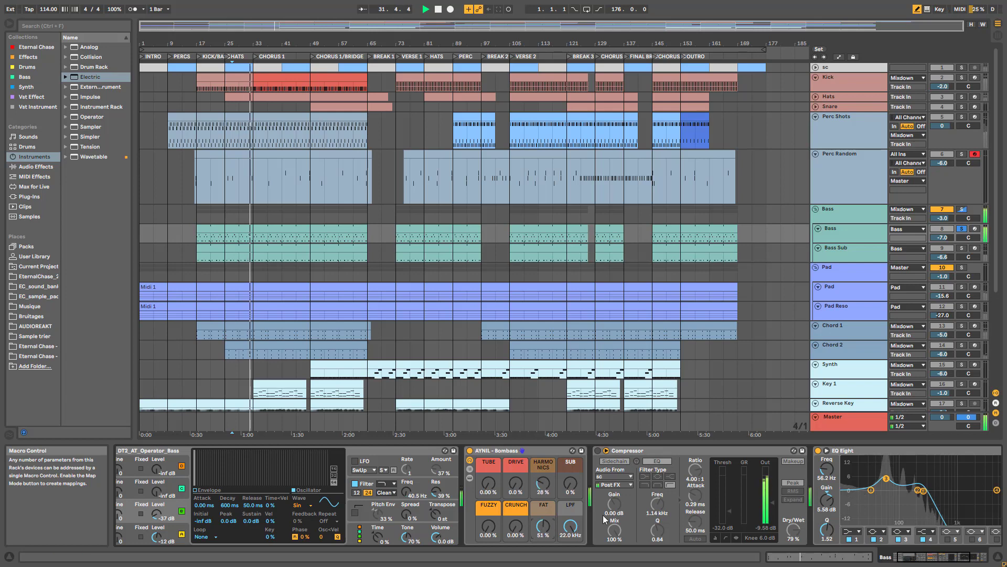
# Re-enable the Compressor on the Bass track and stop playback.
pyautogui.click(598, 451)
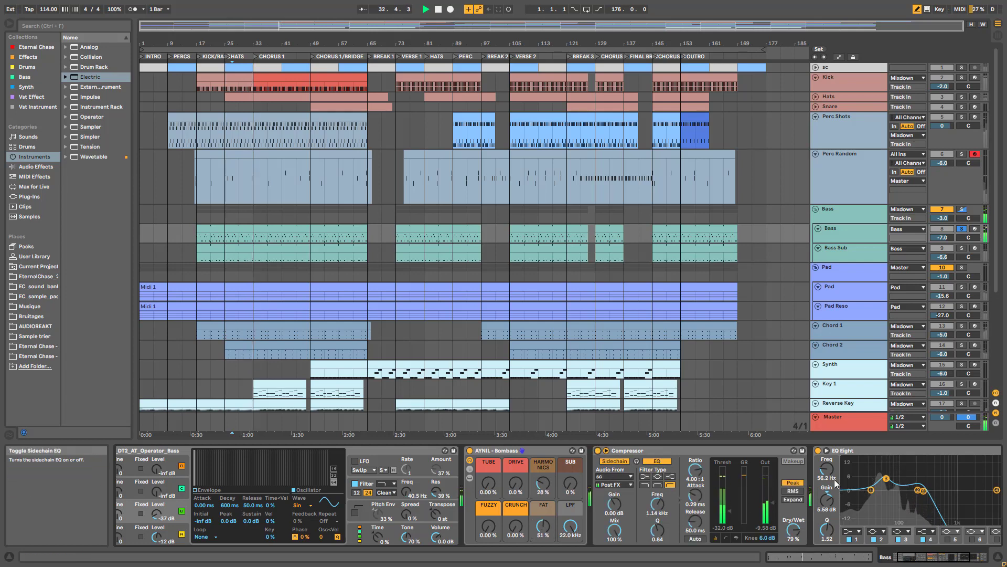
pyautogui.press('space')
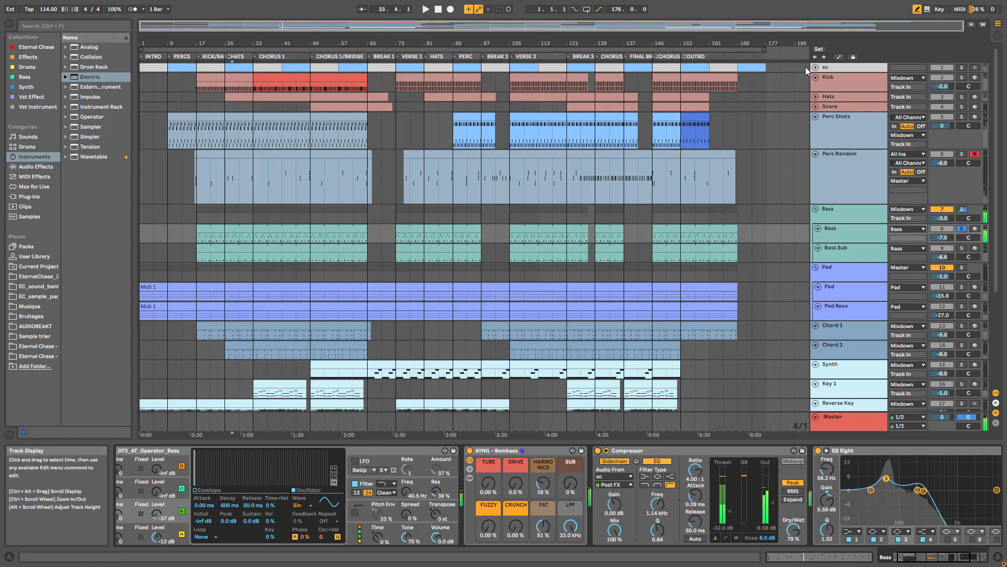
# Unfold the sc sidechain track, open its clip at bar 89 to inspect the clap sample, and fold the track again.
pyautogui.click(815, 67)
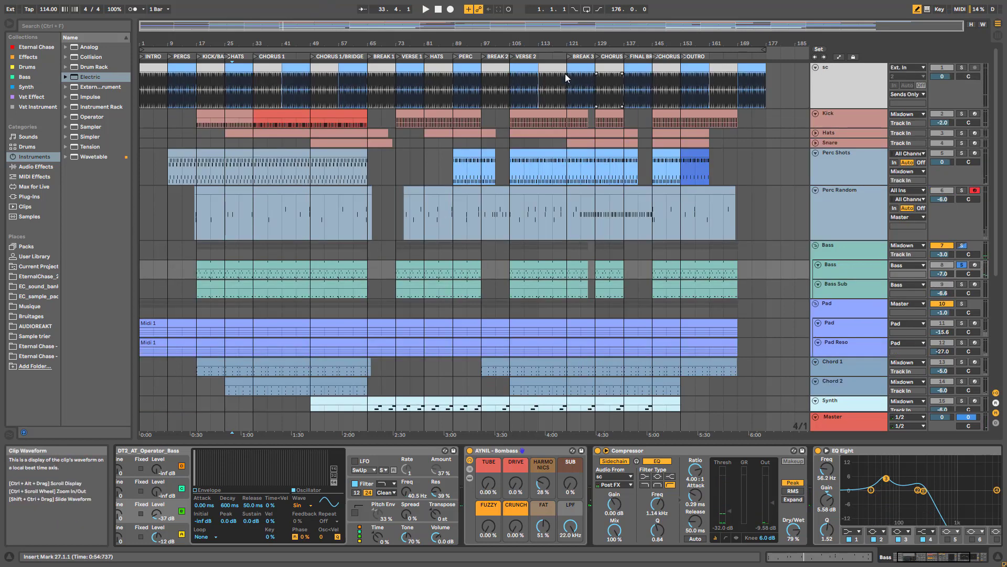
pyautogui.doubleClick(469, 66)
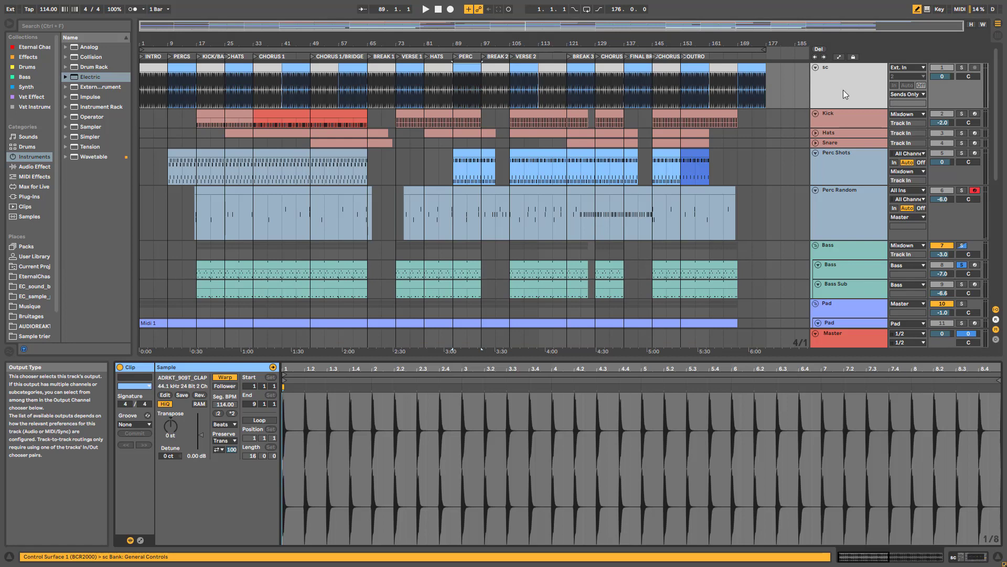
pyautogui.click(816, 67)
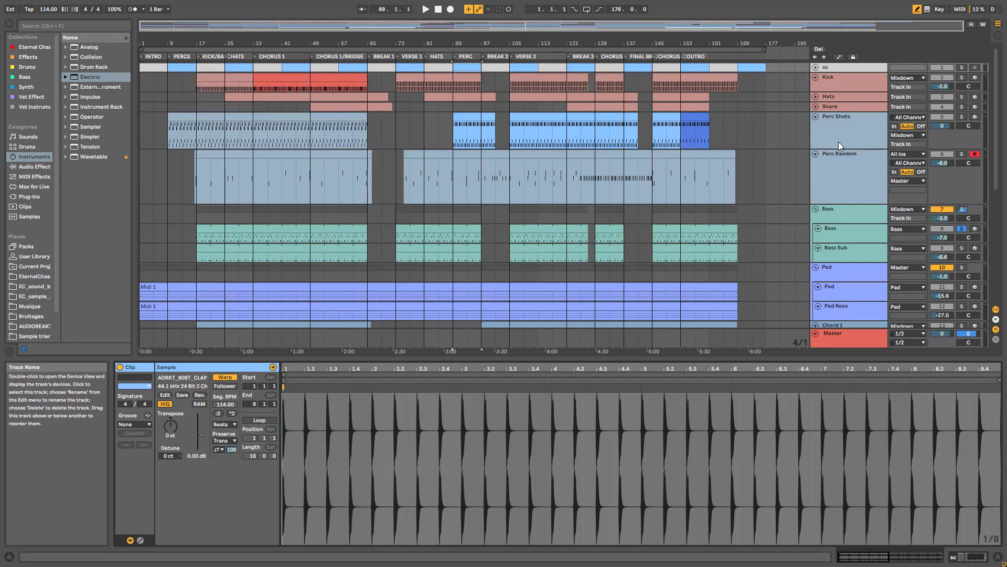
# Show the end of the Bass track's device chain with EQ Eight and Utility, and play the bass from bar 89.
pyautogui.click(855, 232)
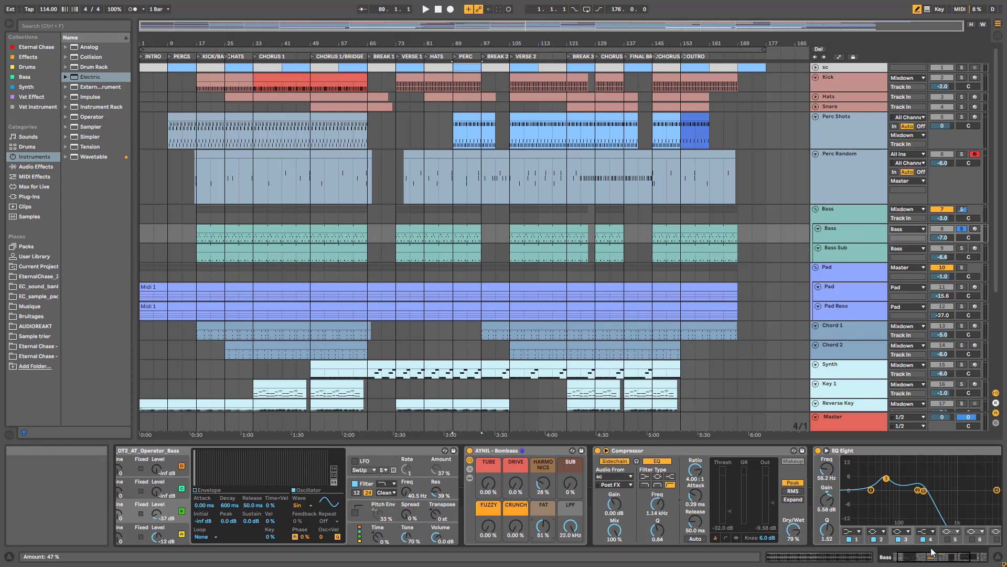
pyautogui.moveTo(932, 557); pyautogui.dragTo(951, 557)
pyautogui.press('space')
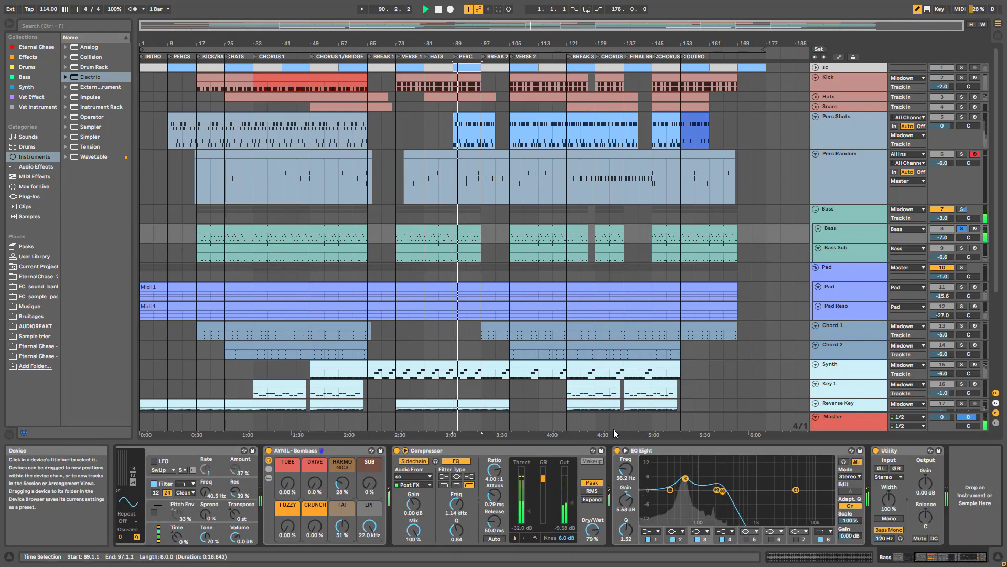
pyautogui.click(863, 236)
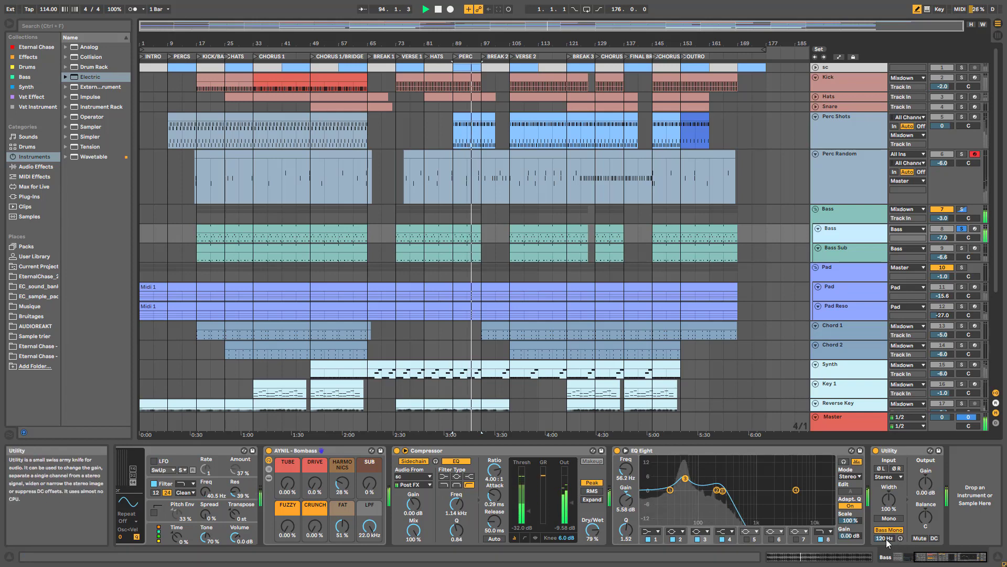
# Select all G0 notes in the Bass clip at bar 17, and solo the Bass Sub track instead of Bass.
pyautogui.click(963, 248)
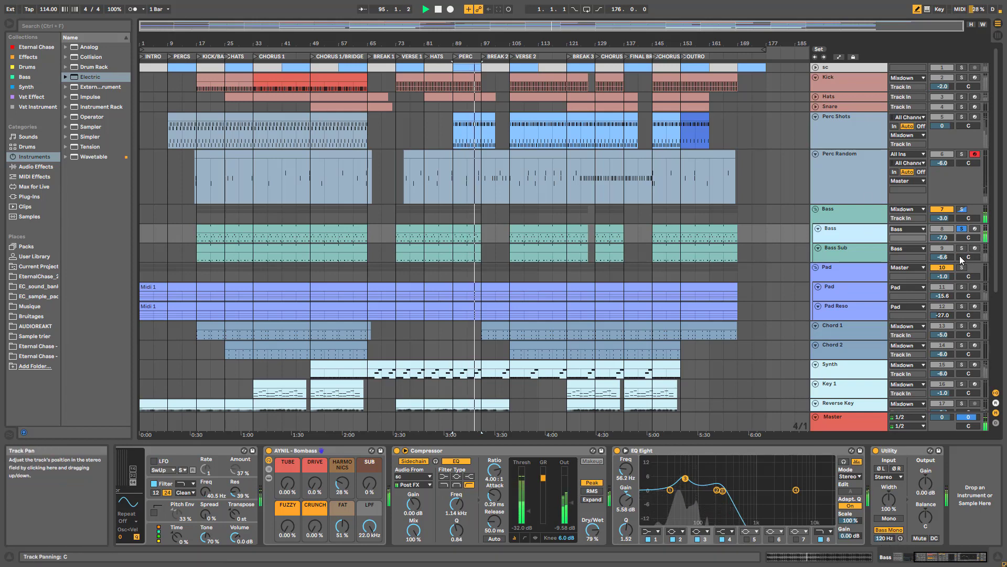
pyautogui.click(864, 253)
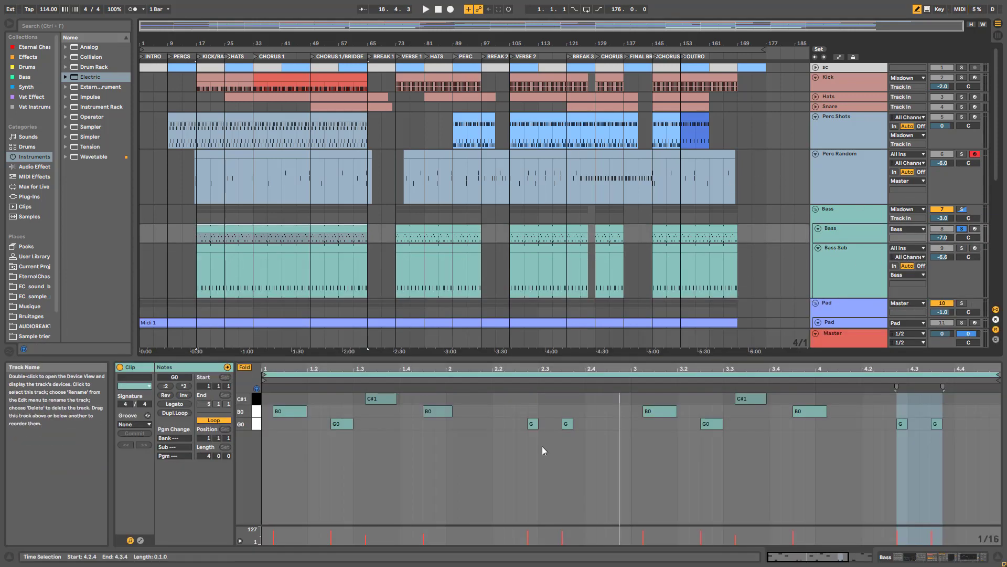
pyautogui.click(255, 425)
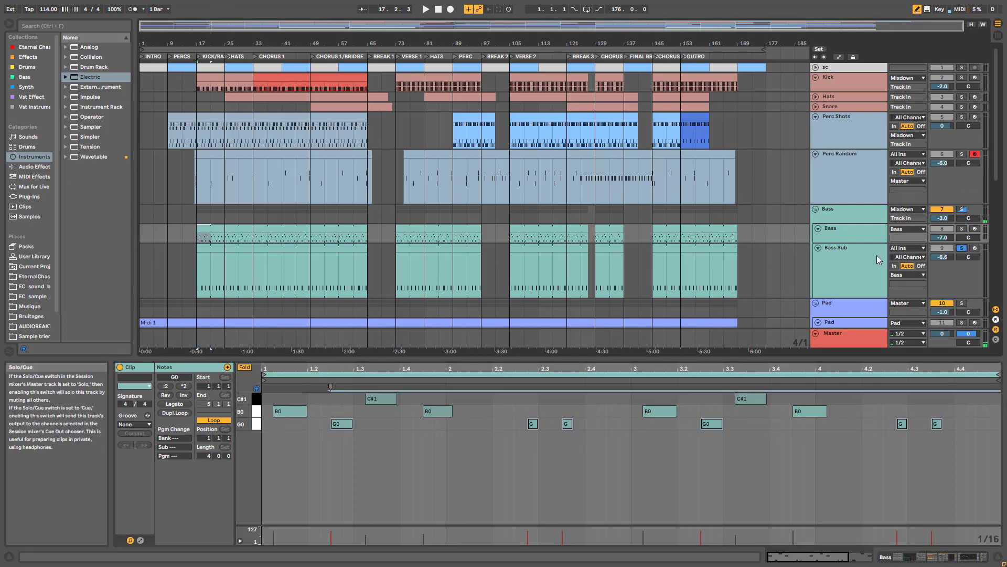
# Show the Bass Sub track's device chain and select its Rbass Style device.
pyautogui.click(853, 257)
pyautogui.doubleClick(851, 257)
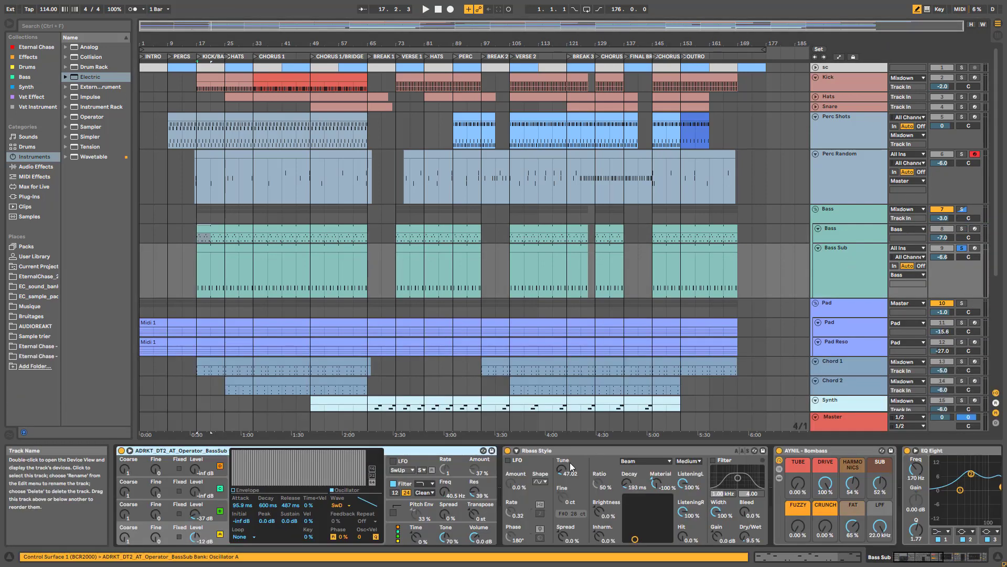
pyautogui.click(540, 453)
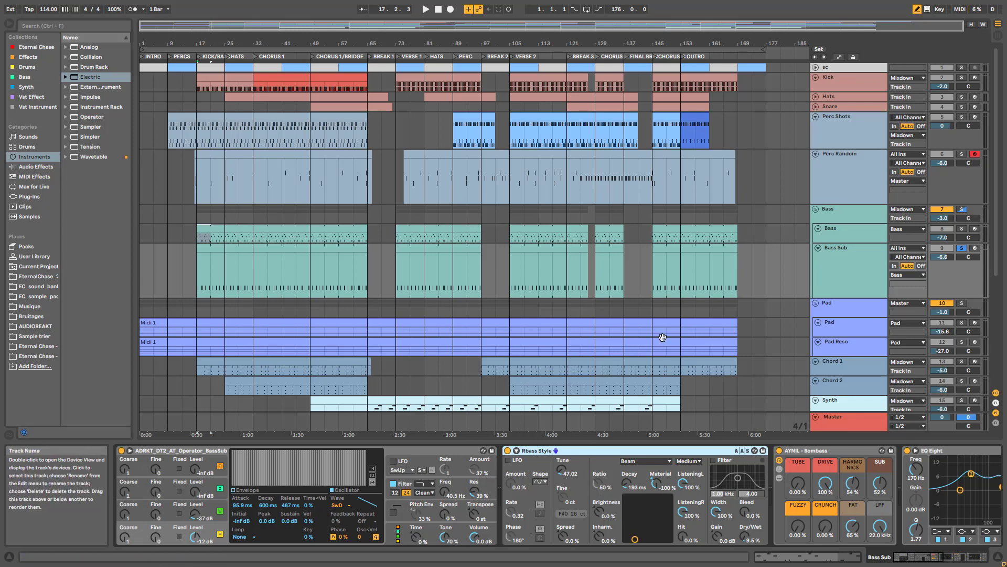
# Return to the start of the Bass track's device chain and display Operator's filter envelope settings.
pyautogui.click(832, 233)
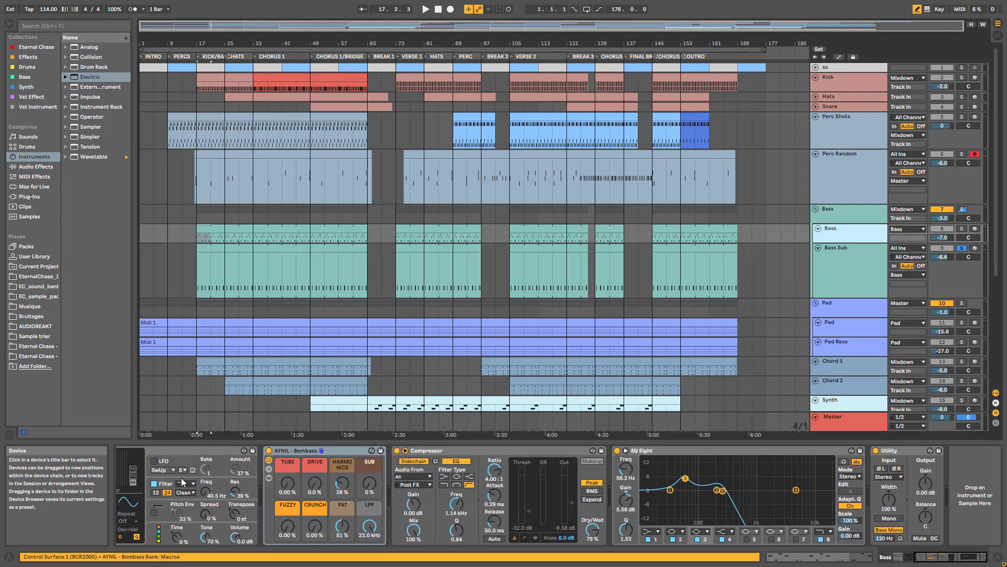
pyautogui.moveTo(937, 558); pyautogui.dragTo(904, 559)
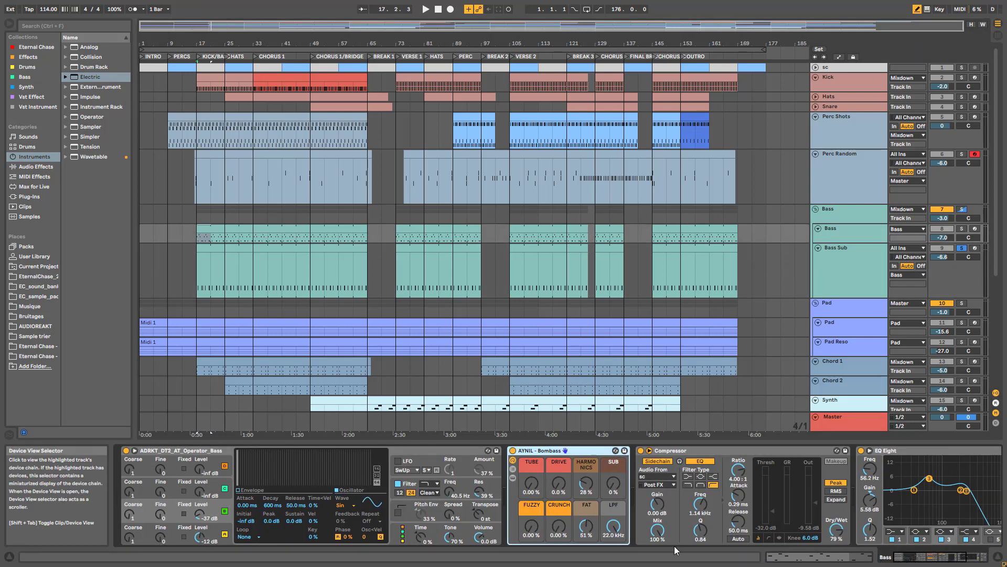
pyautogui.click(413, 488)
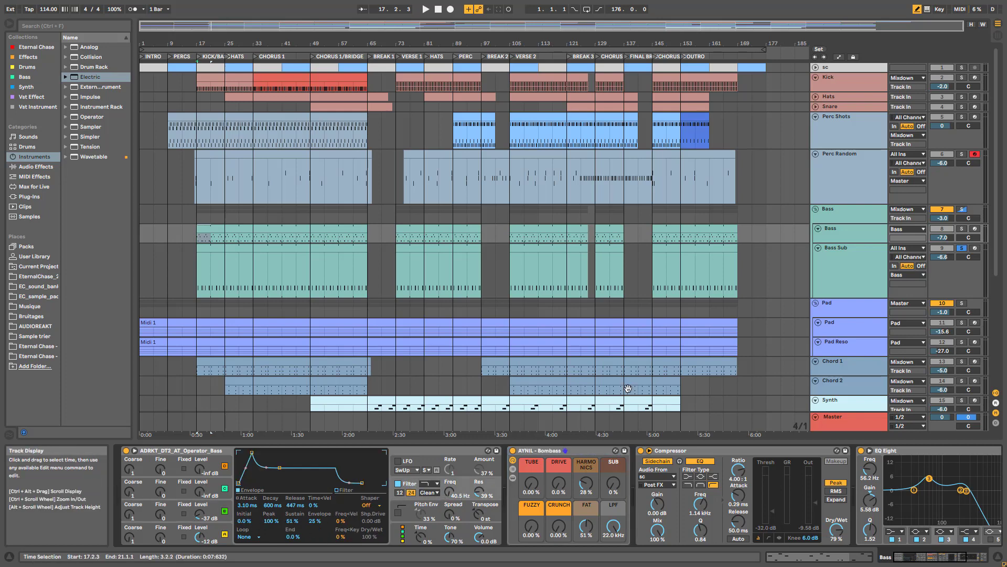
# Play the Bass track soloed from bar 17 and display Operator's algorithm and global settings.
pyautogui.press('space')
pyautogui.click(962, 229)
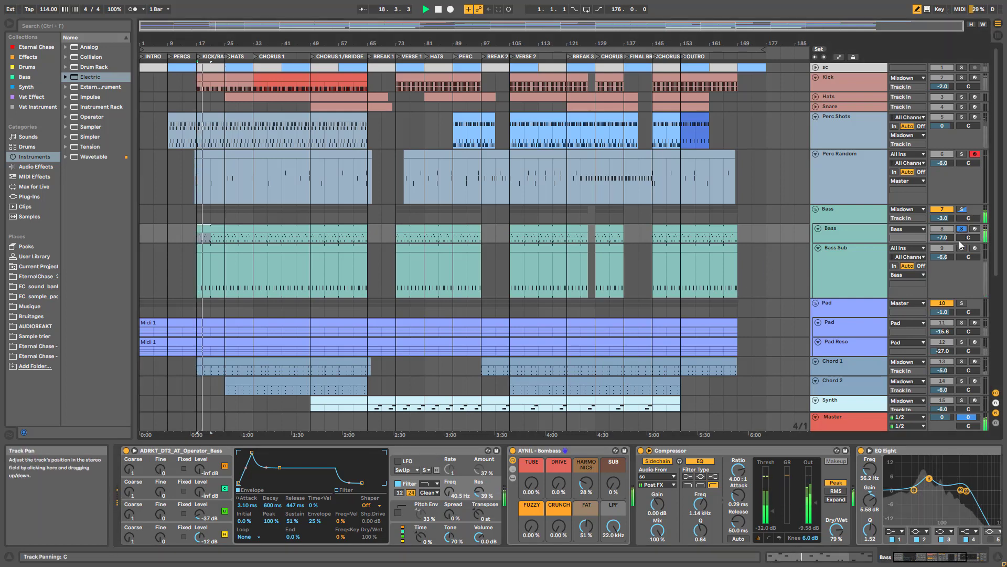
pyautogui.click(411, 539)
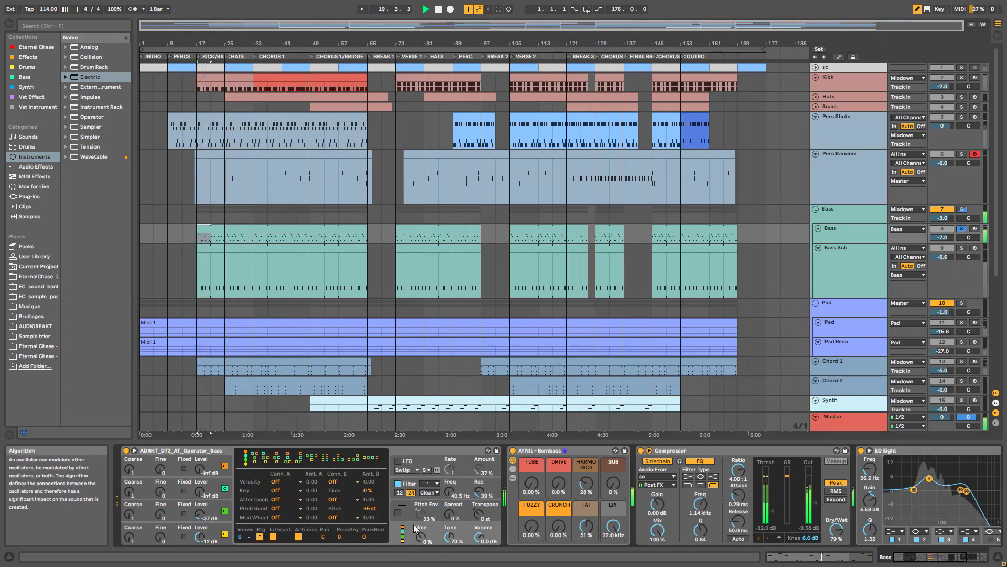
# Solo the Bass Sub track and examine its device chain up to the sidechain compressor.
pyautogui.click(931, 251)
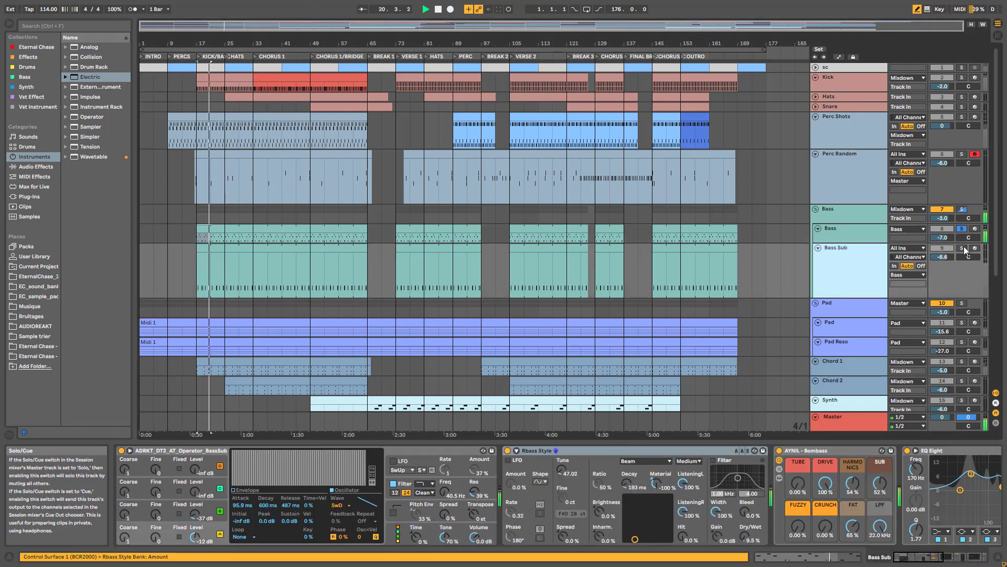
pyautogui.click(961, 247)
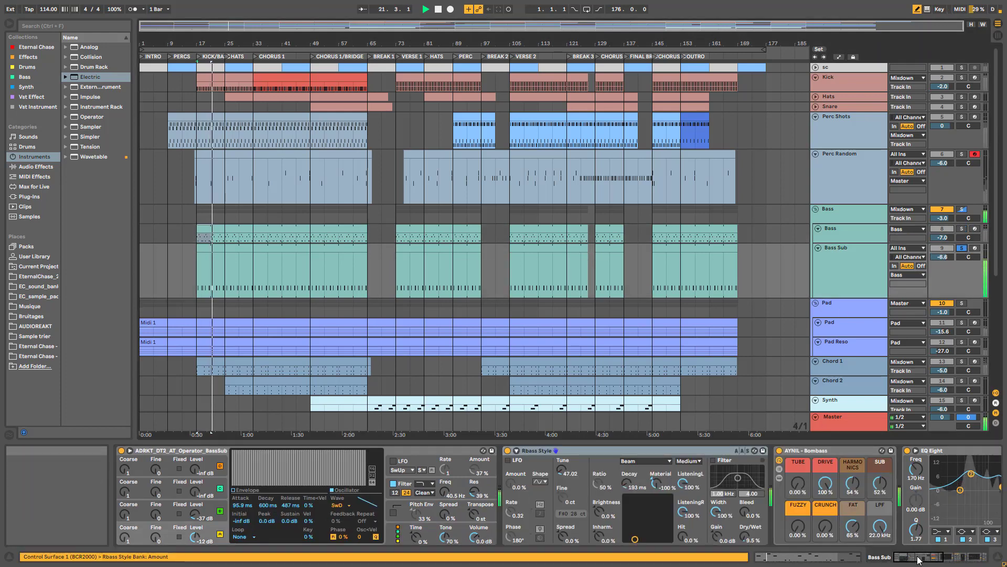
pyautogui.moveTo(922, 558)
pyautogui.mouseDown()
pyautogui.moveTo(946, 560)
pyautogui.moveTo(935, 560)
pyautogui.mouseUp()
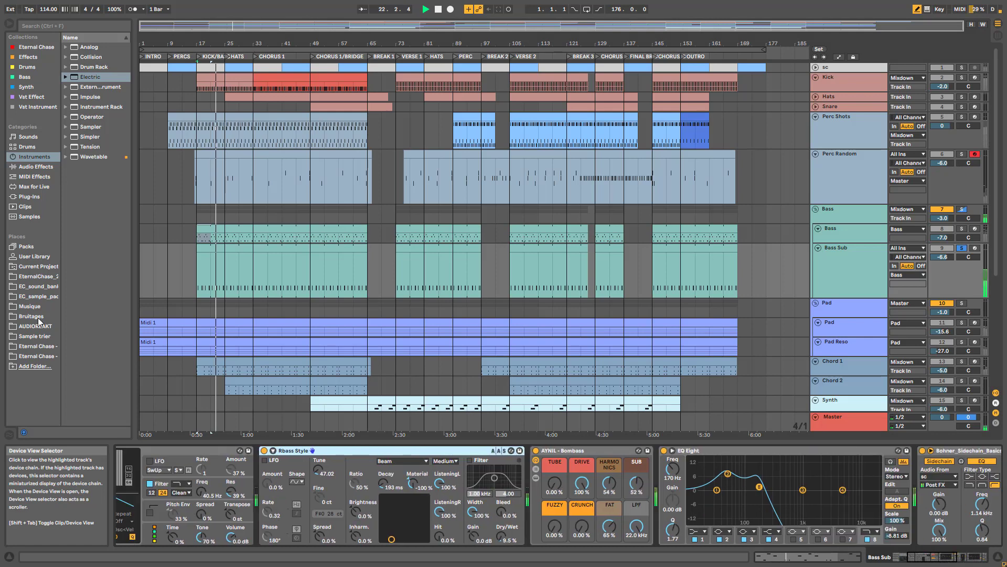
# Audition Bass with and without Bass Sub soloed, with the Bass clip at bar 25 open in the note editor.
pyautogui.keyDown('ctrl'); pyautogui.click(962, 229); pyautogui.keyUp('ctrl')
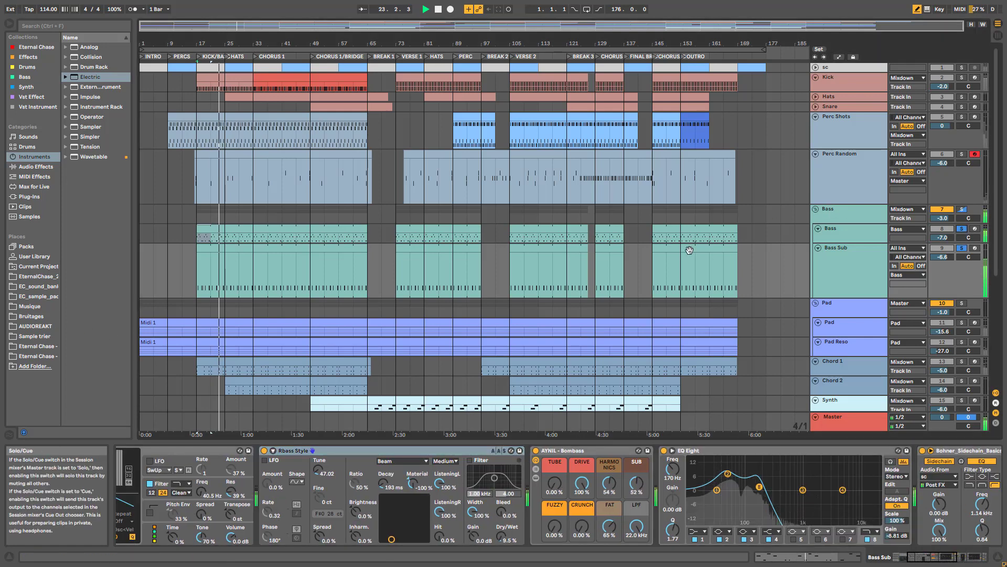
pyautogui.click(240, 239)
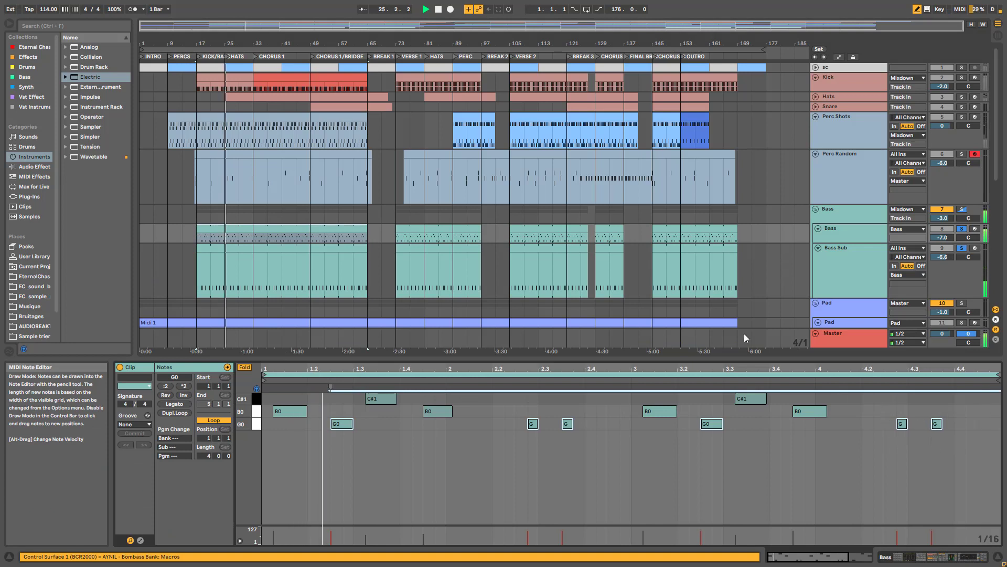
pyautogui.click(962, 249)
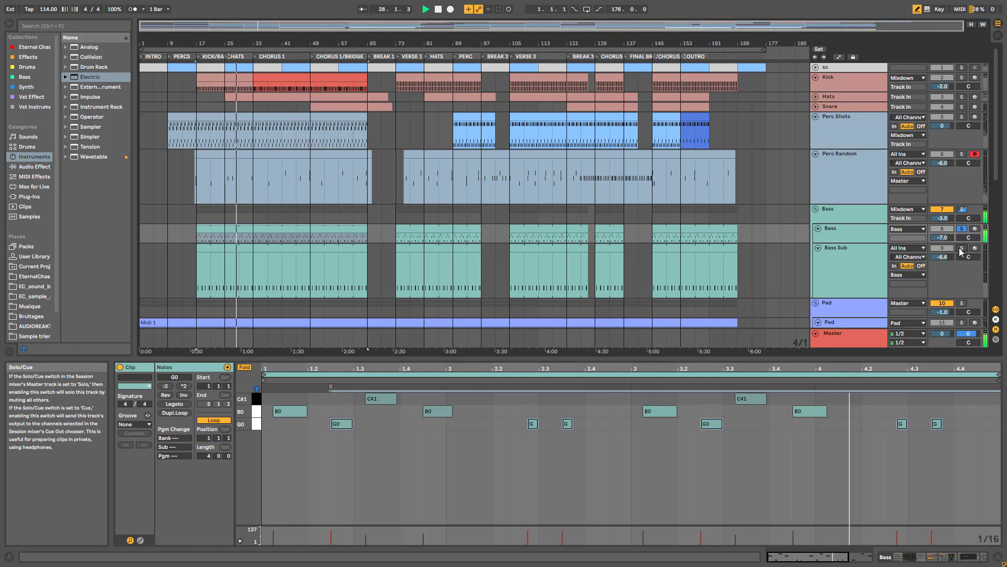
pyautogui.click(961, 250)
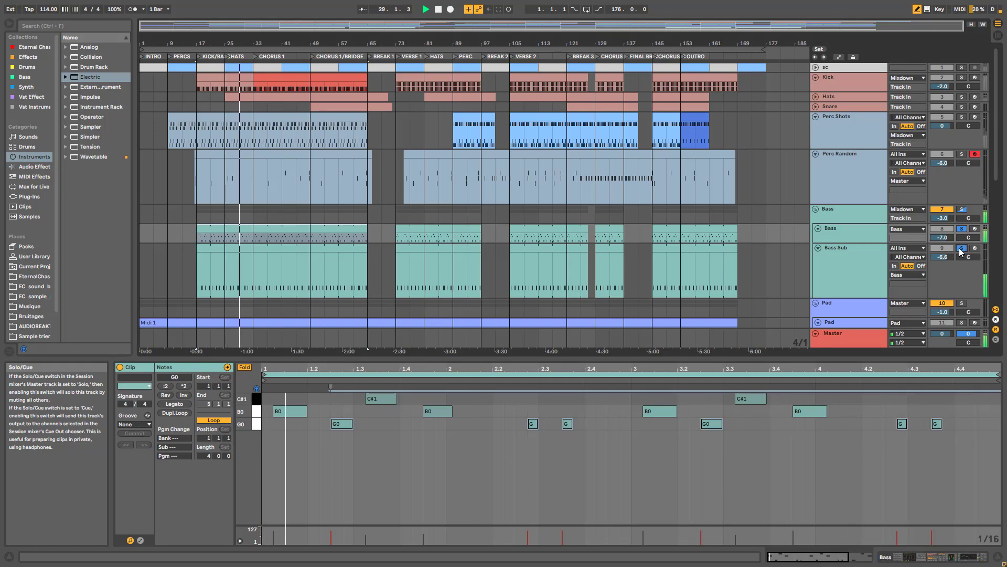
# Add Kick to the soloed tracks, play from bar 17, then take Bass Sub out of the solo and stop playback.
pyautogui.click(962, 77)
pyautogui.press('space')
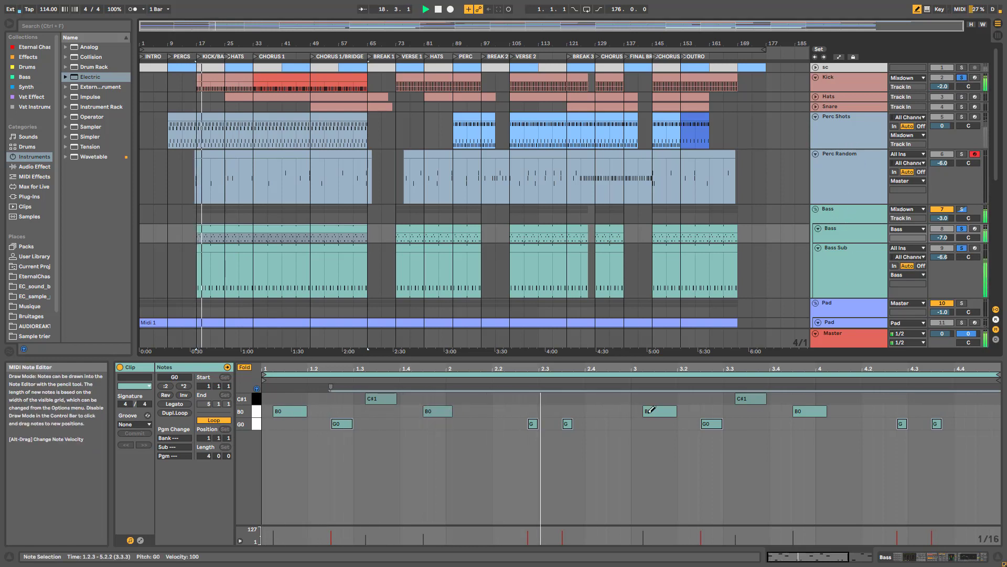
pyautogui.click(963, 248)
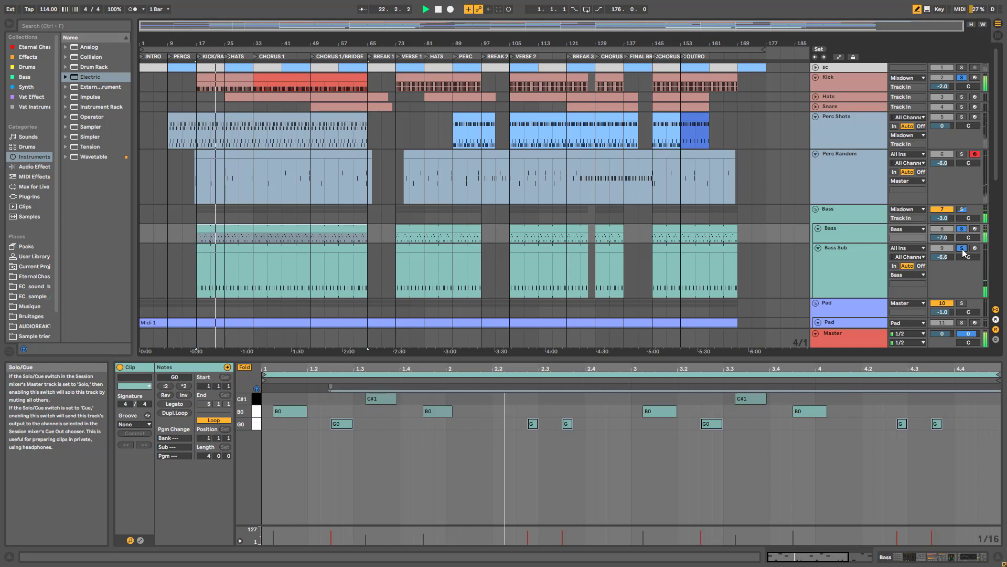
pyautogui.press('space')
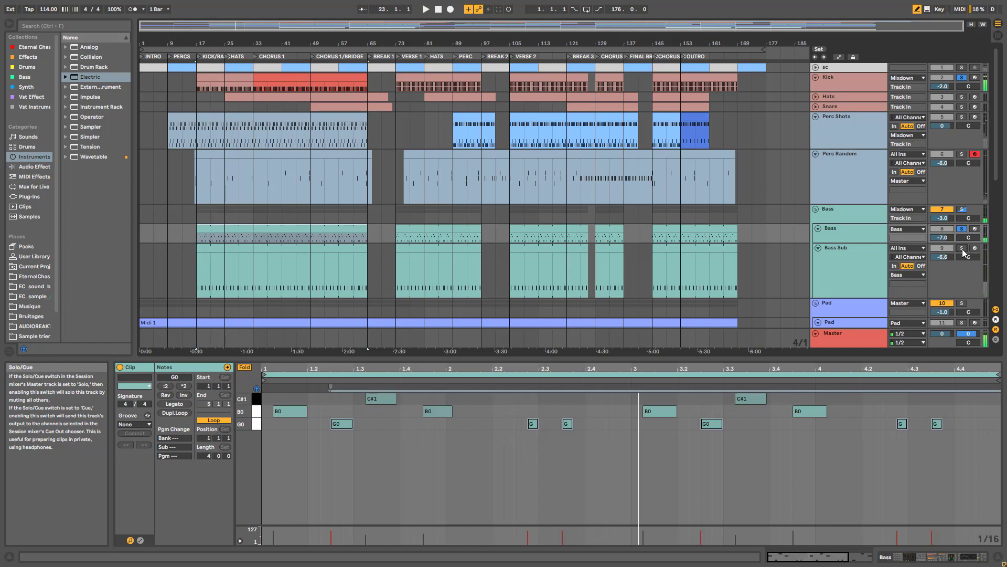
# Show the Bass Sub track's device chain through to its final Utility device.
pyautogui.doubleClick(860, 262)
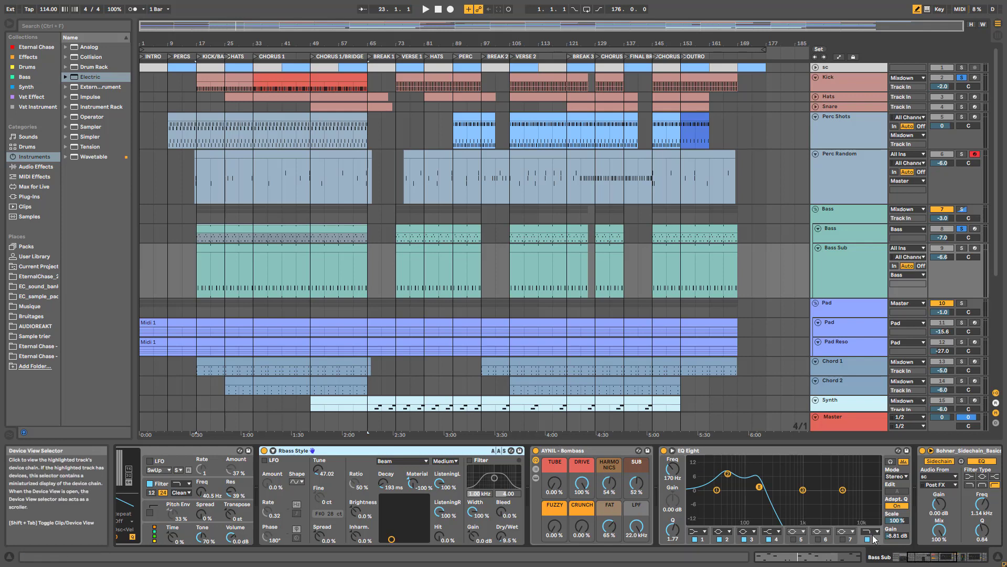
pyautogui.moveTo(937, 563); pyautogui.dragTo(974, 561)
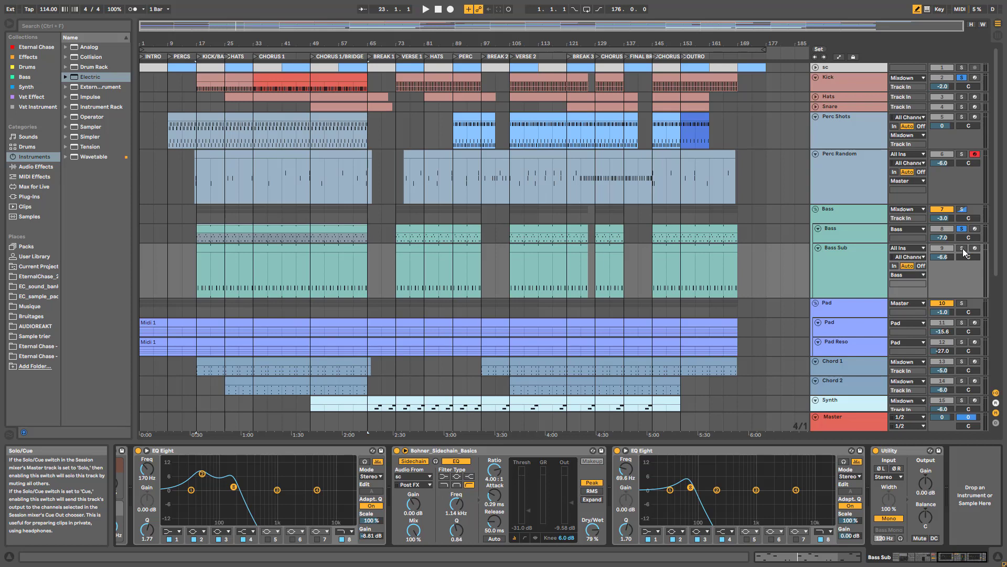
# Solo the Bass group, Perc Random, Perc Shots and Hats along with Kick, and play the arrangement from bar 25.
pyautogui.click(963, 210)
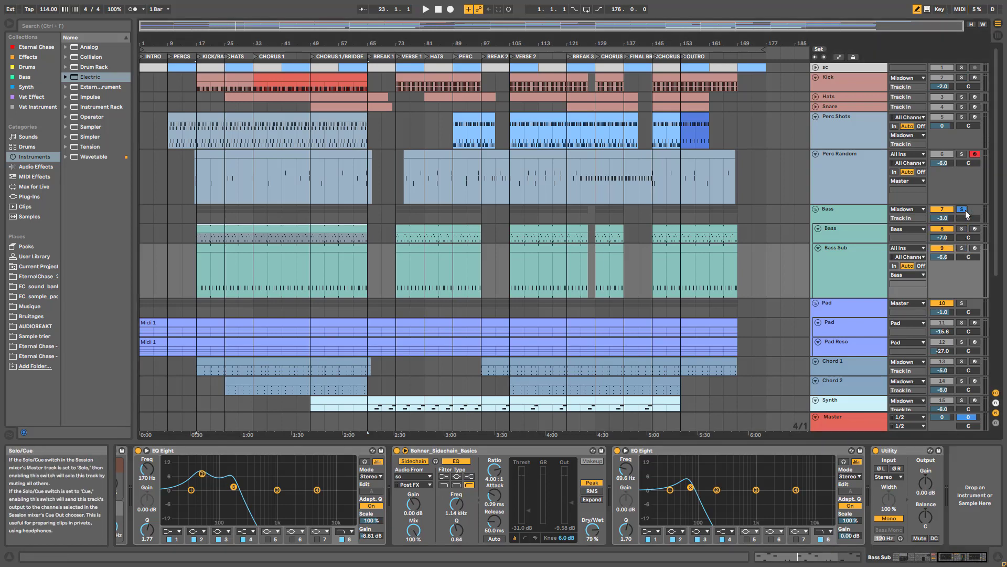
pyautogui.keyDown('ctrl'); pyautogui.click(962, 154); pyautogui.keyUp('ctrl')
pyautogui.keyDown('ctrl'); pyautogui.click(962, 116); pyautogui.keyUp('ctrl')
pyautogui.keyDown('ctrl'); pyautogui.click(963, 97); pyautogui.keyUp('ctrl')
pyautogui.click(225, 279)
pyautogui.press('space')
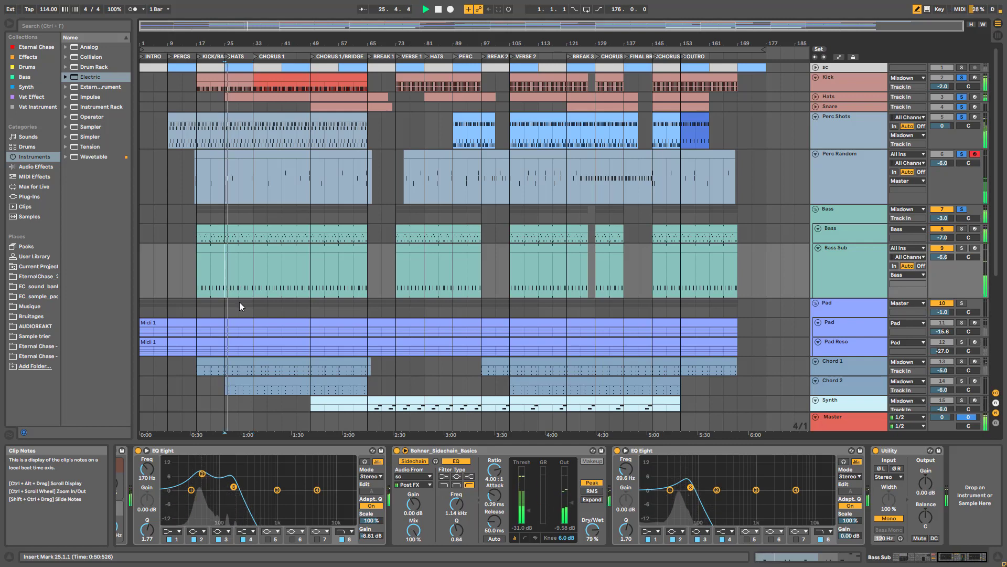
# Stop playback with all solos cleared, and display the devices of the Pad group and of its Pad track.
pyautogui.click(963, 210)
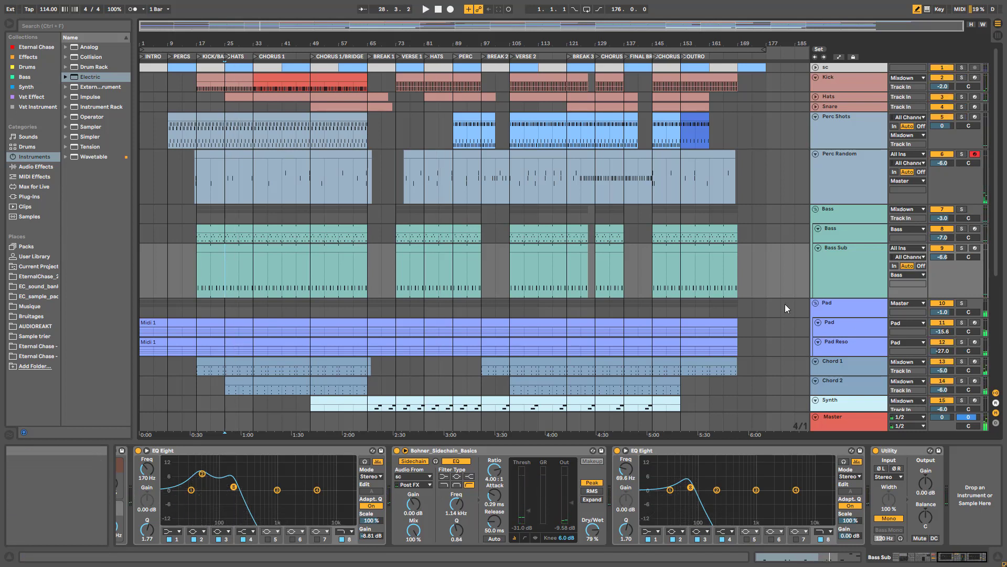
pyautogui.click(842, 301)
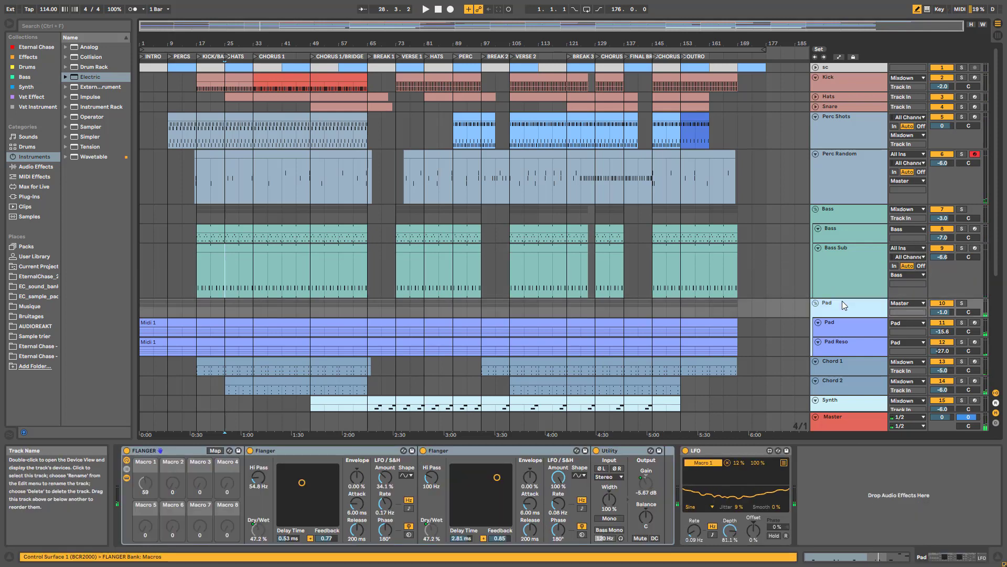
pyautogui.scroll(-3, 850, 304)
pyautogui.scroll(-2, 847, 253)
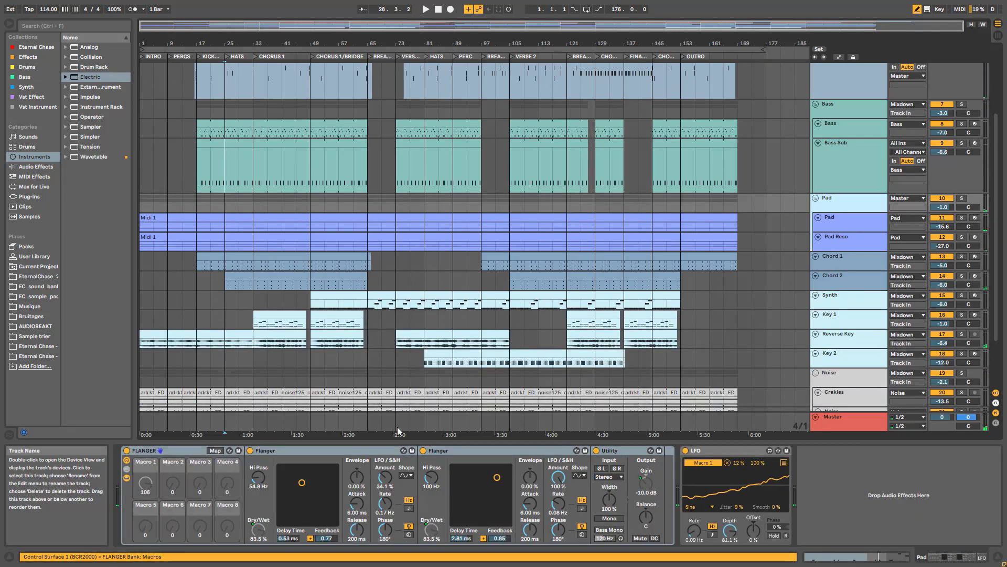
pyautogui.click(855, 217)
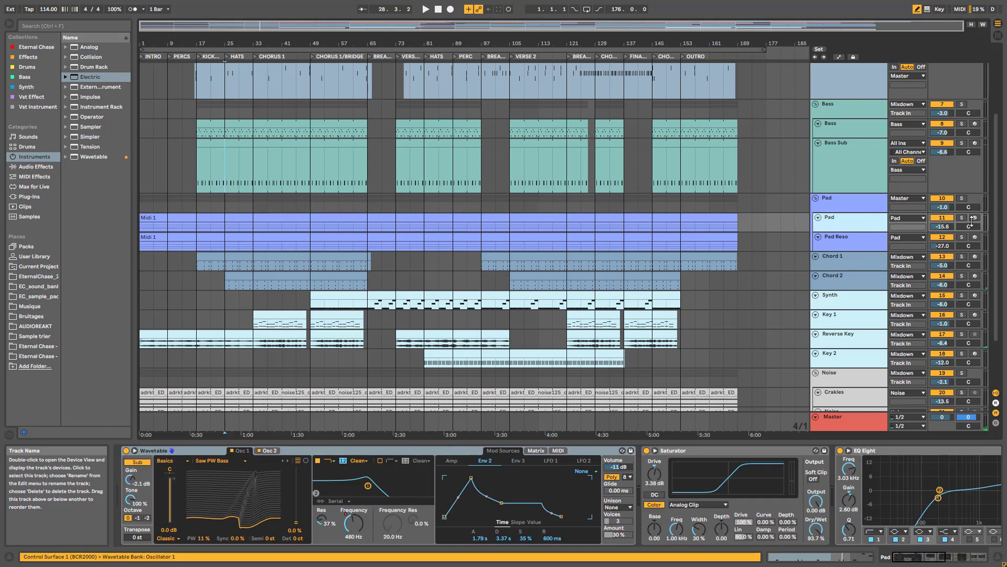
# Open the Pad track's Midi 1 clip and audition it soloed, selecting its F#3 and C#2 notes with Draw Mode off.
pyautogui.click(309, 216)
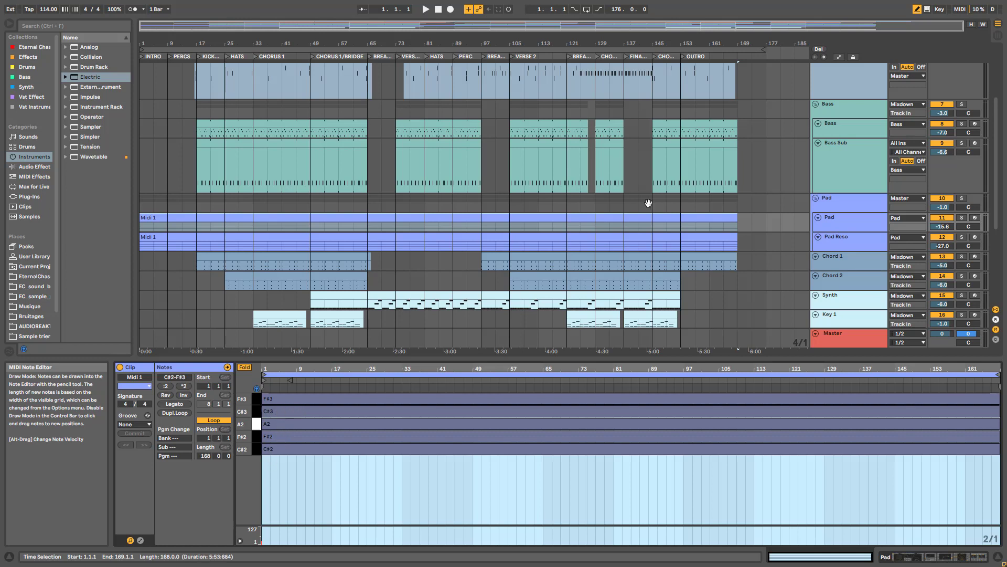
pyautogui.click(962, 217)
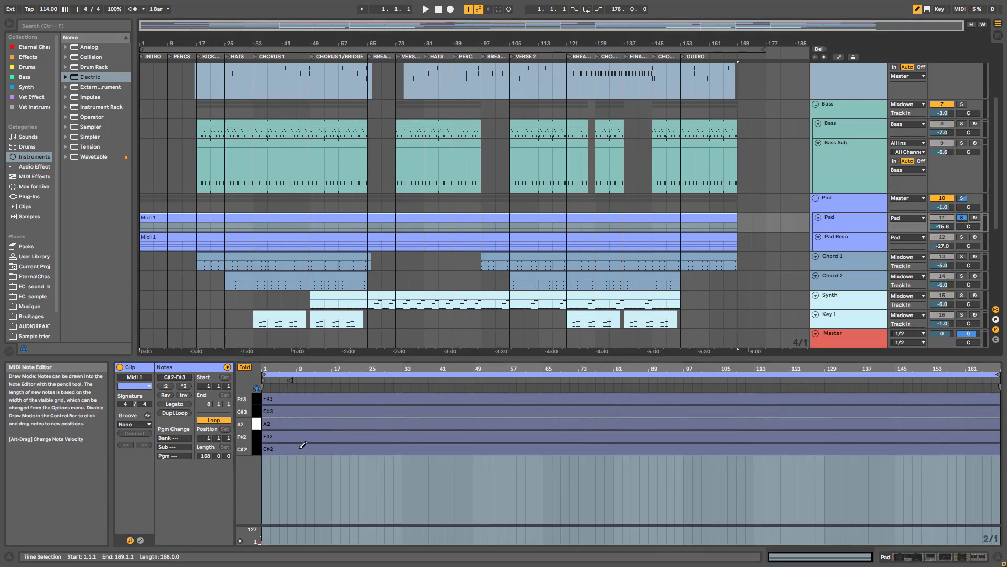
pyautogui.press('b')
pyautogui.click(301, 445)
pyautogui.click(303, 399)
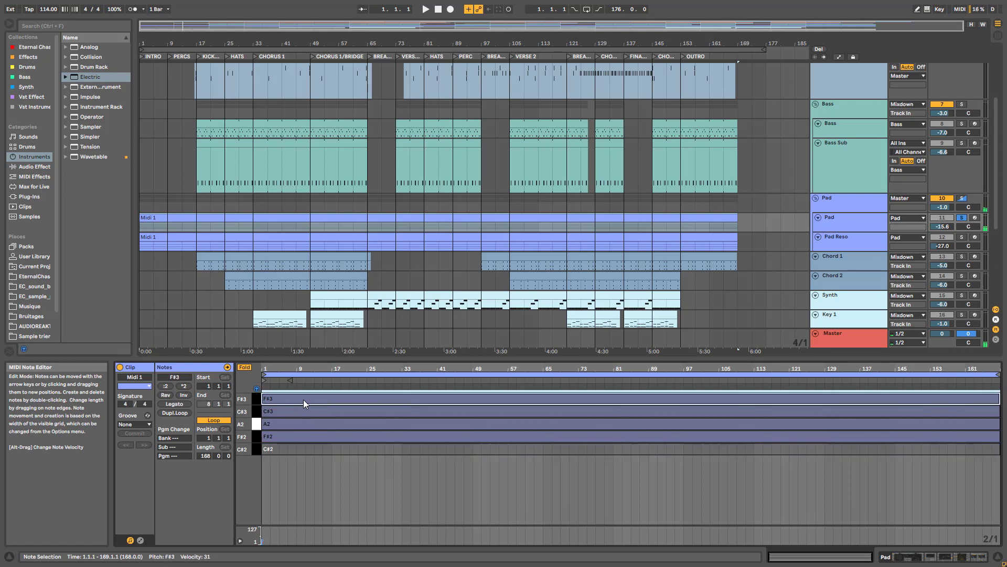
pyautogui.press('space')
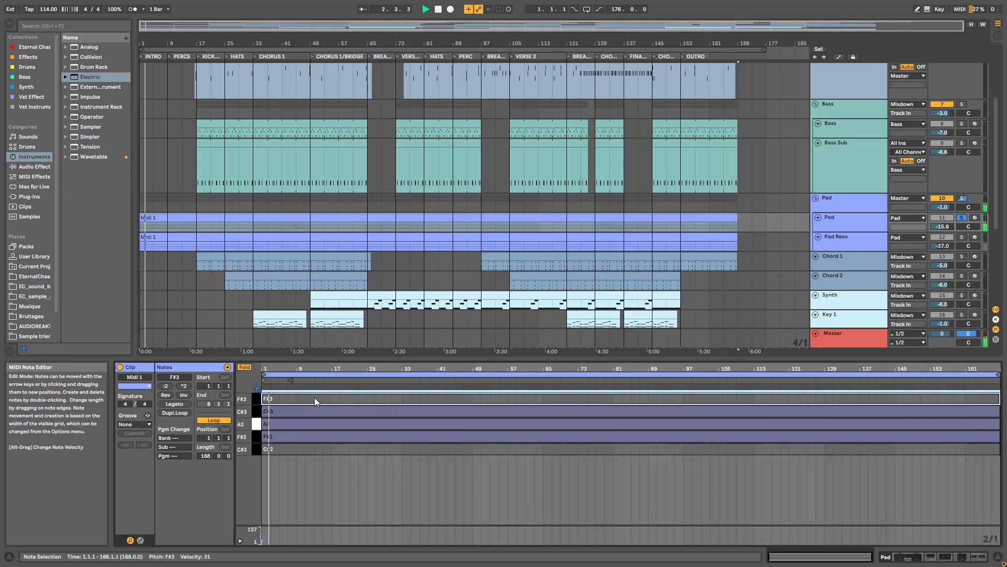
pyautogui.click(306, 448)
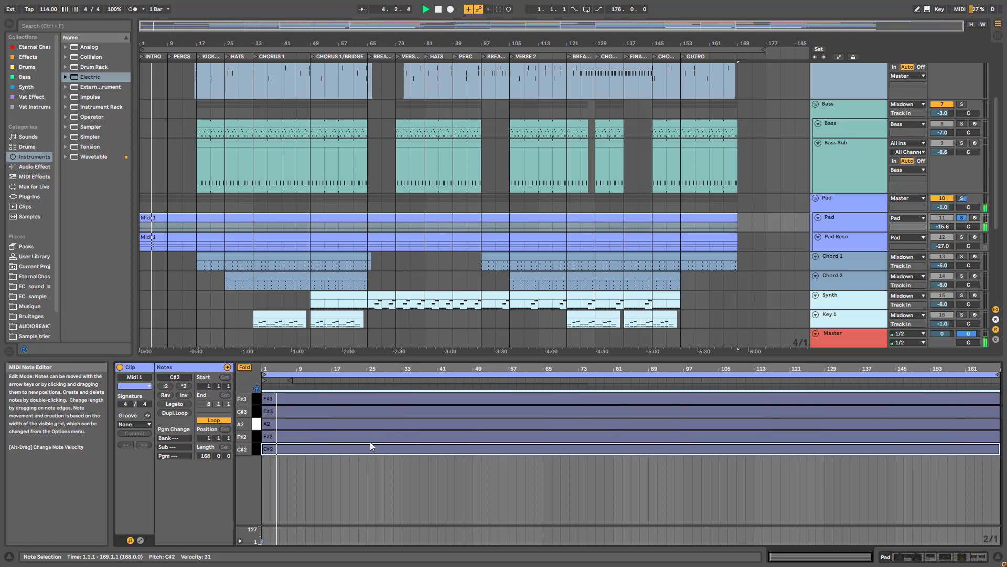
# Deactivate the Pad group's FLANGER rack and the Pad track's Reverb and Echo.
pyautogui.doubleClick(842, 205)
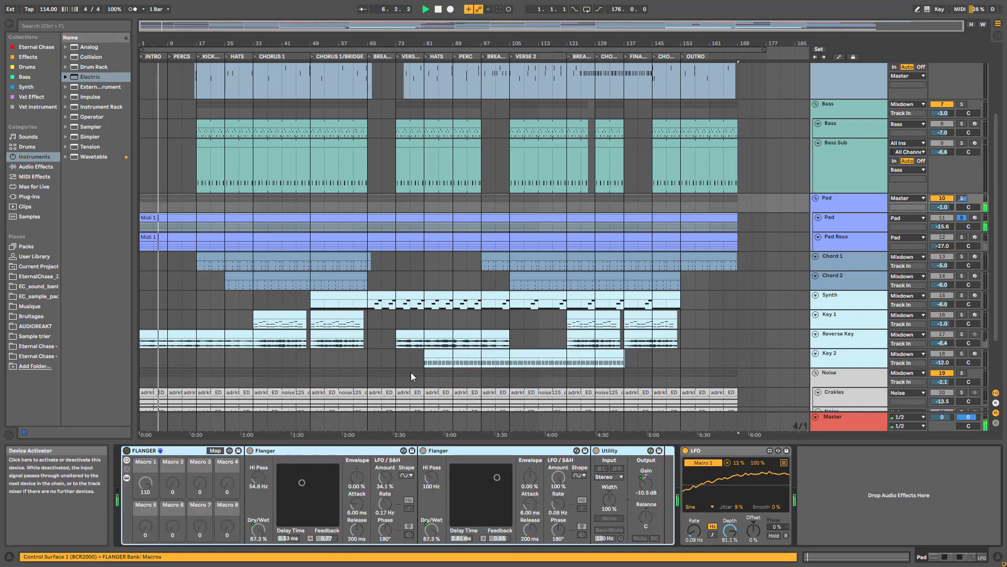
pyautogui.click(838, 226)
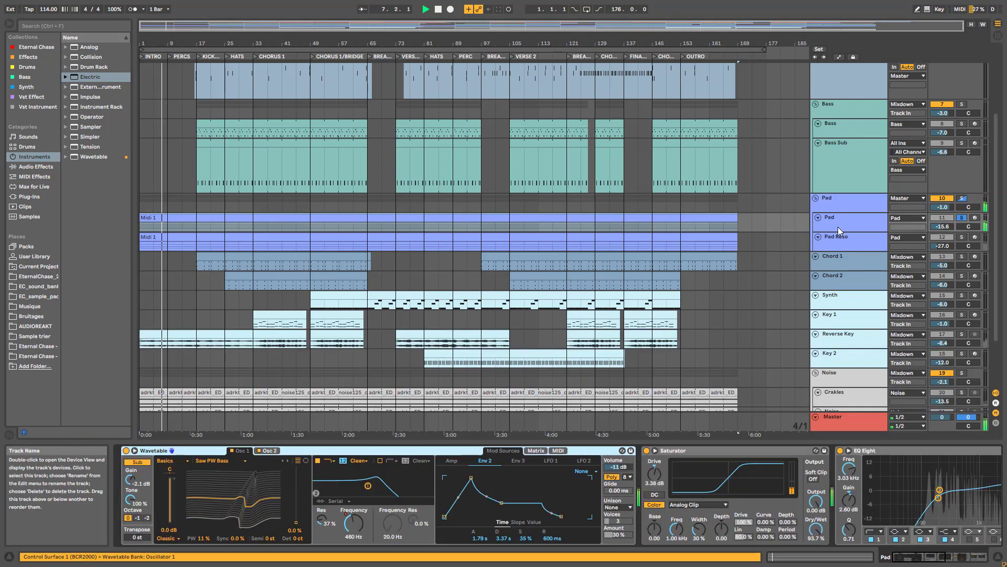
pyautogui.click(938, 564)
pyautogui.click(689, 450)
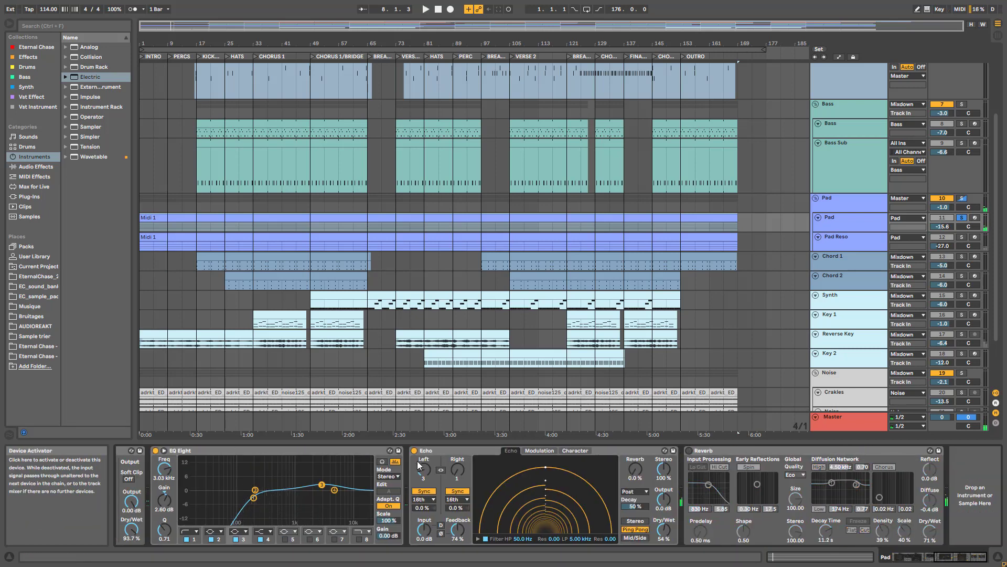
pyautogui.click(414, 450)
# Deactivate the Pad track's Saturator and play the Pad from bar 1 with its Wavetable device in view.
pyautogui.moveTo(958, 556); pyautogui.dragTo(918, 557)
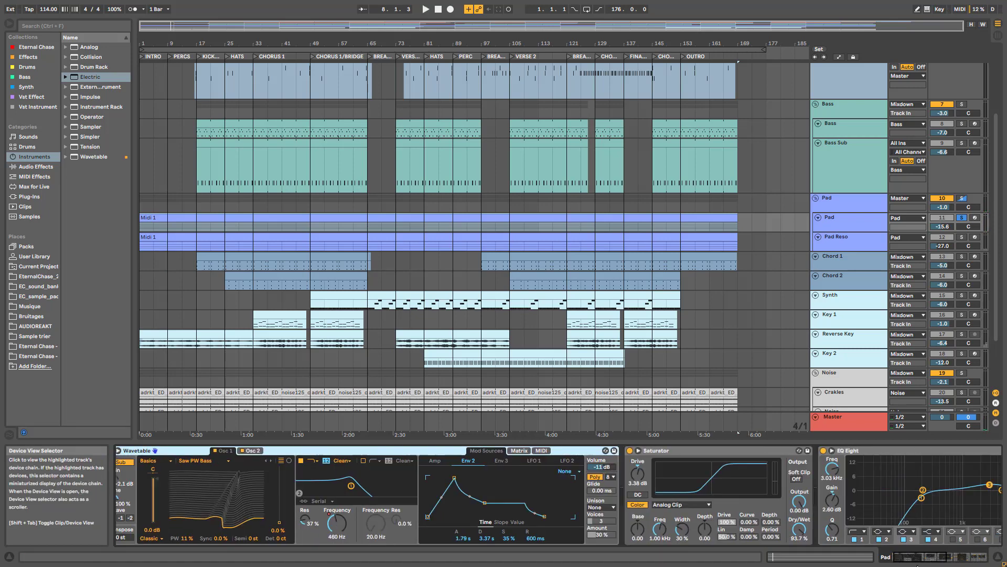
pyautogui.click(630, 451)
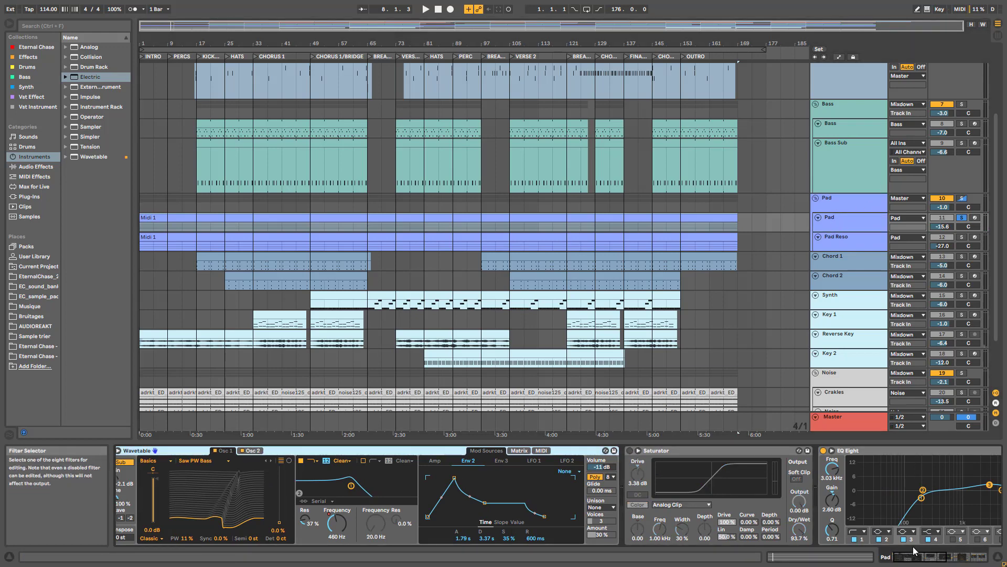
pyautogui.moveTo(921, 557); pyautogui.dragTo(908, 556)
pyautogui.press('space')
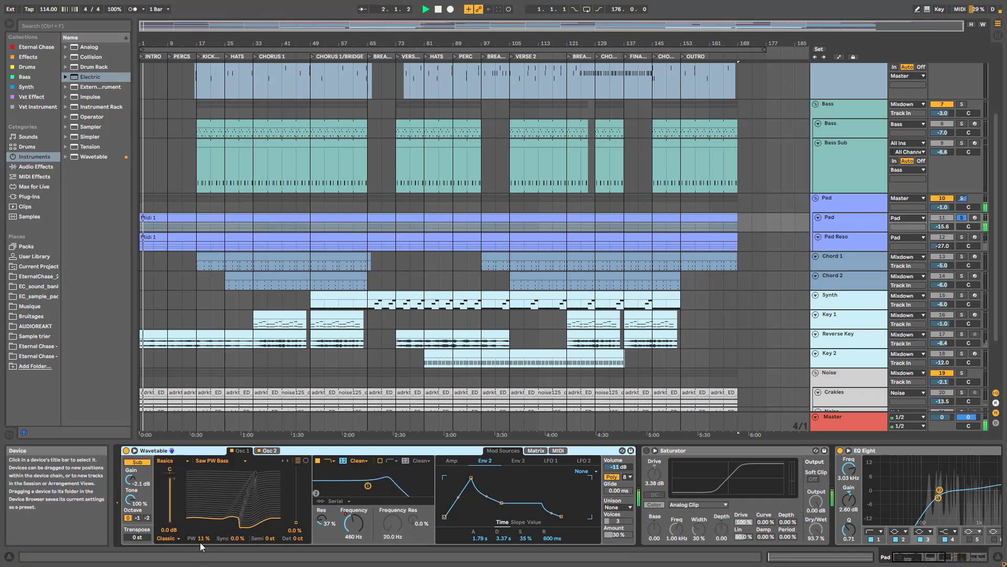
# Replay the Pad while examining Wavetable's Osc 2 and Osc 1 settings and the first filter's circuit types, keeping Clean.
pyautogui.press('space')
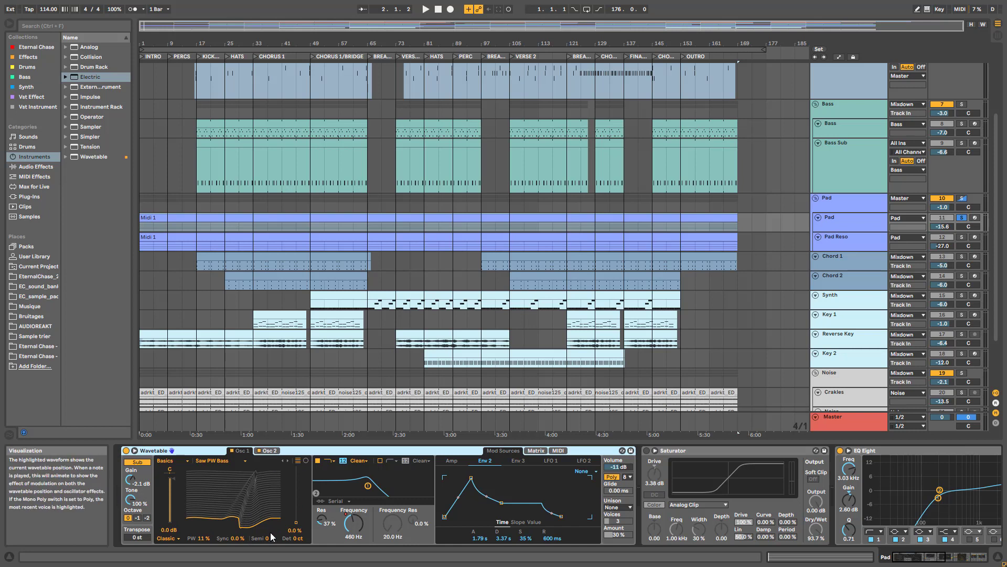
pyautogui.press('space')
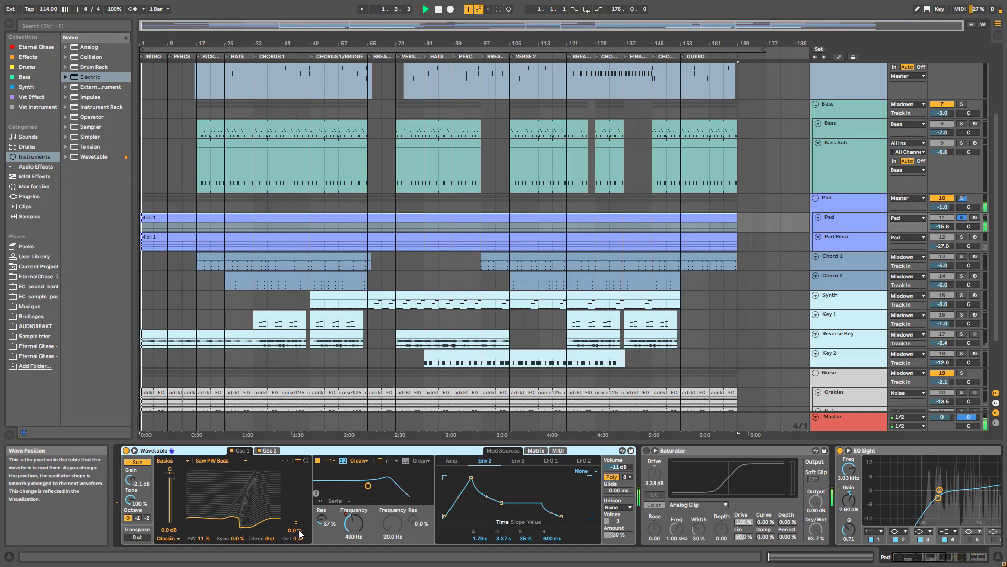
pyautogui.click(266, 451)
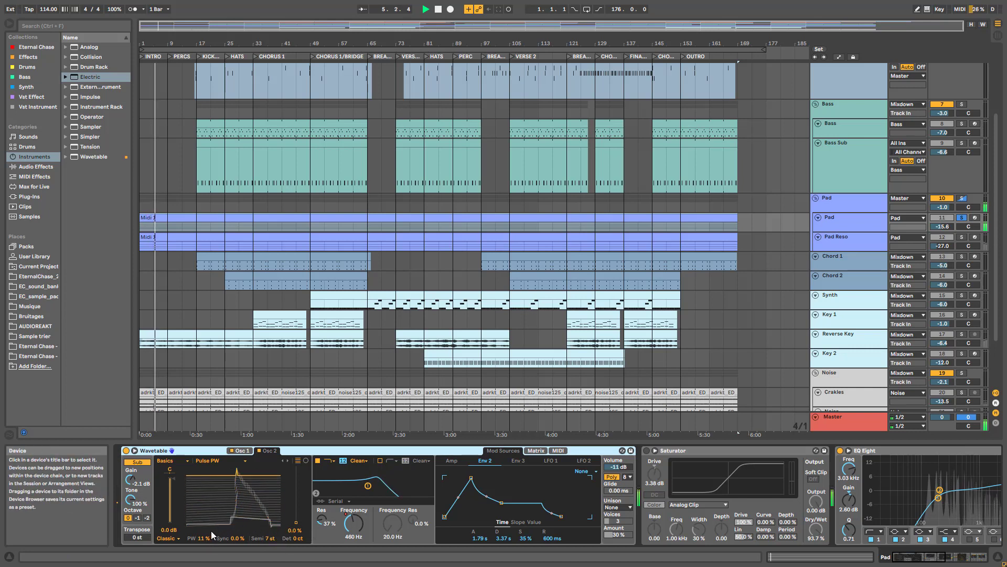
pyautogui.click(243, 452)
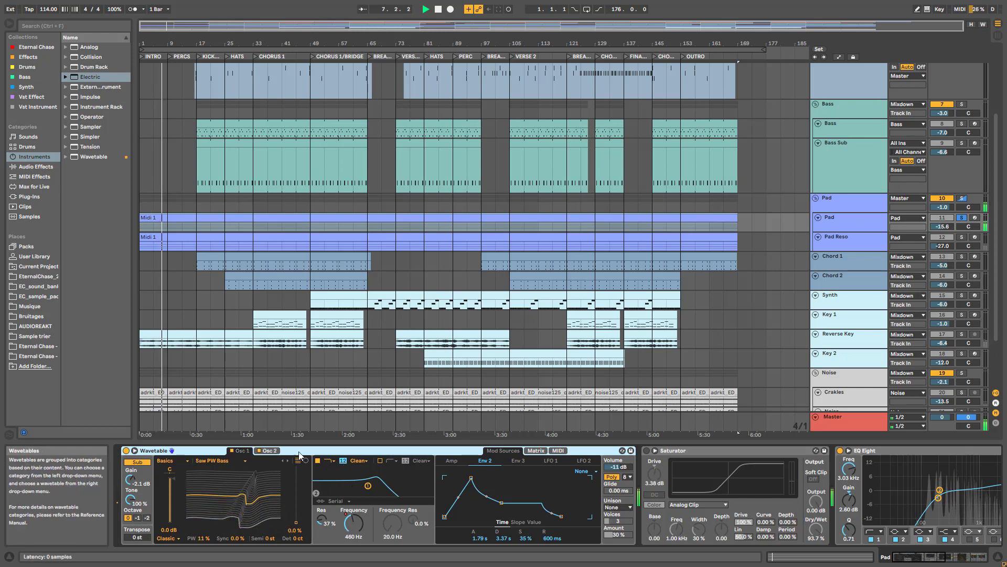
pyautogui.click(360, 460)
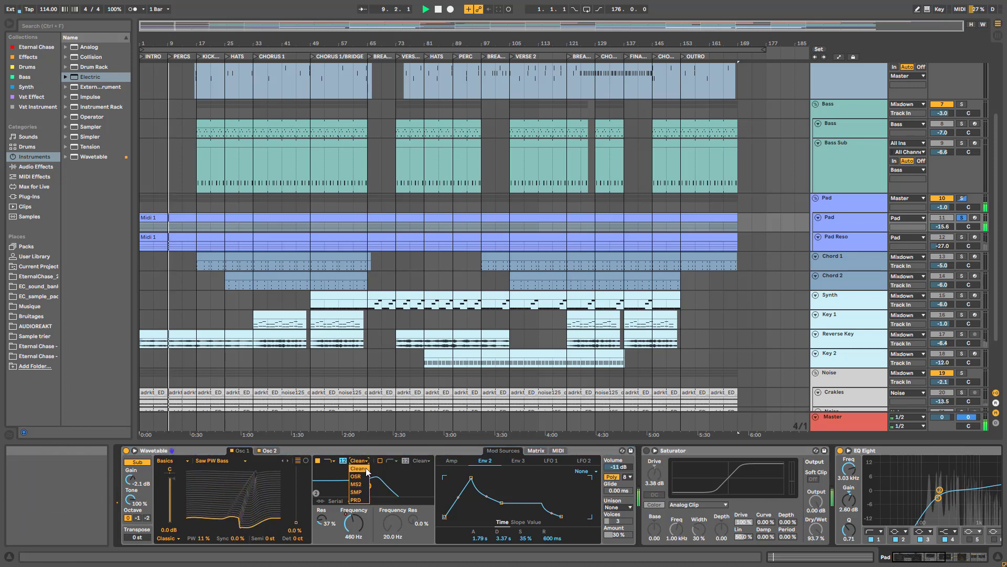
pyautogui.click(363, 465)
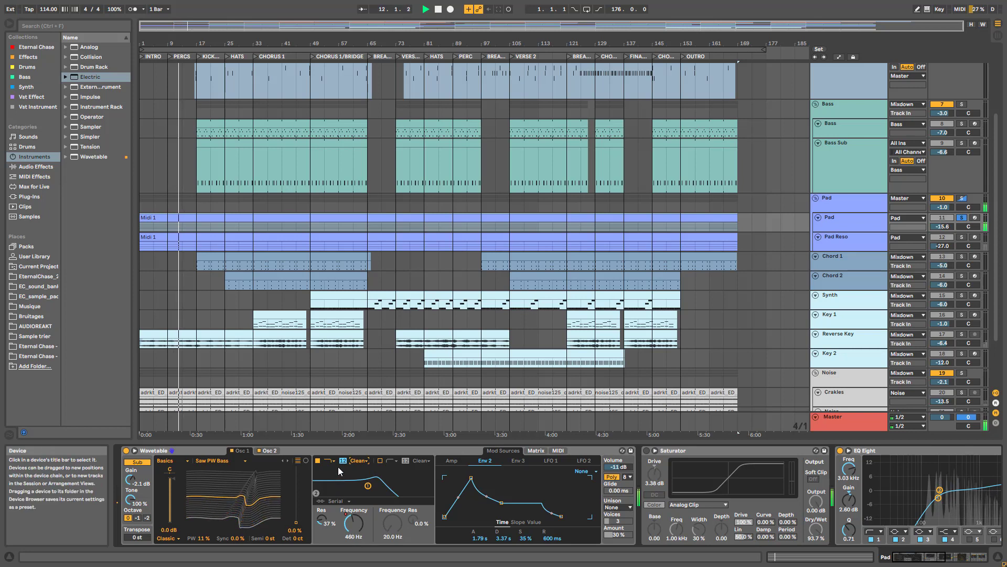
# Examine the Pad's Wavetable Osc 2 settings, its modulation matrix and the Env 2 envelope while the track plays.
pyautogui.click(270, 450)
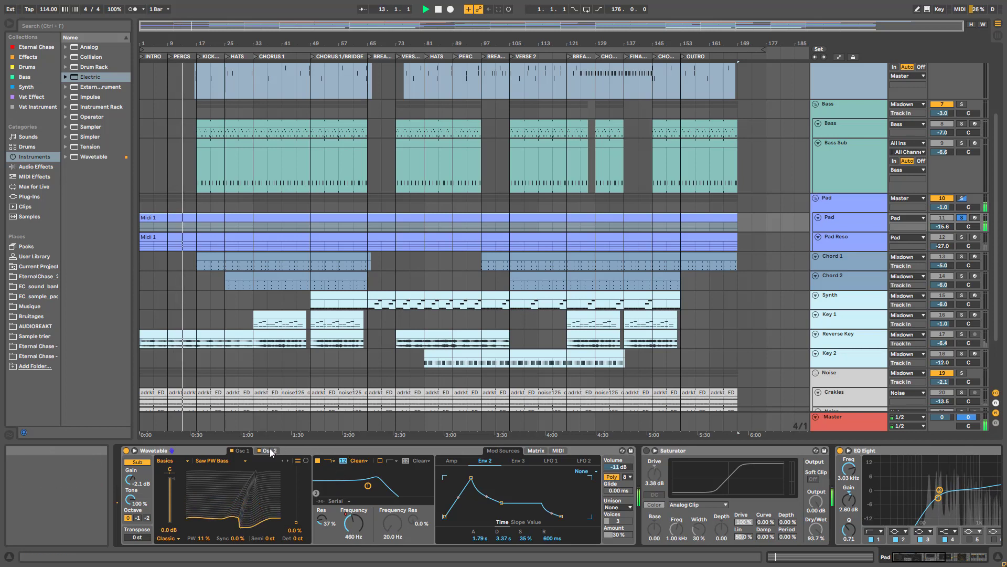
pyautogui.moveTo(268, 542)
pyautogui.mouseDown()
pyautogui.moveTo(268, 557)
pyautogui.moveTo(268, 542)
pyautogui.mouseUp()
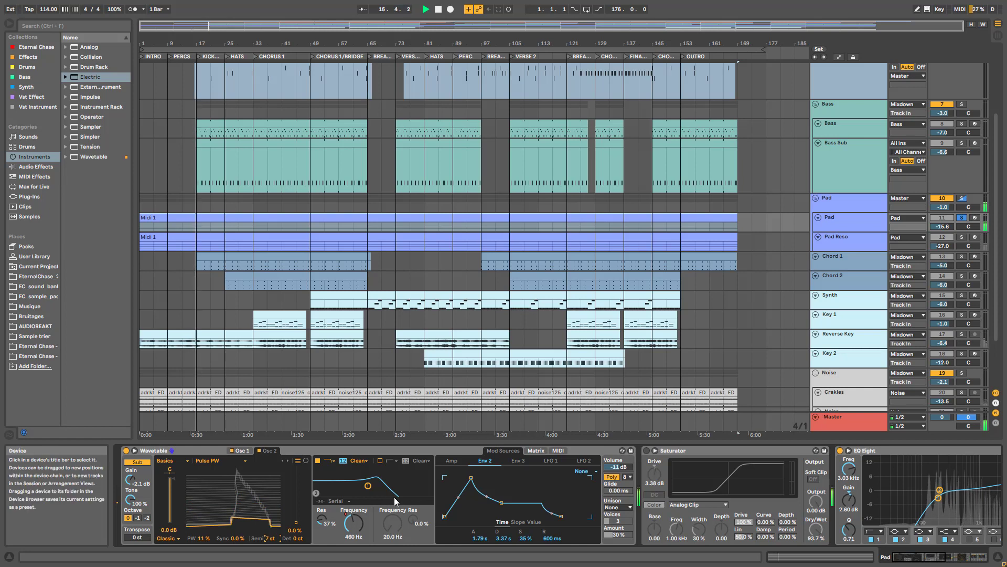
pyautogui.click(460, 461)
pyautogui.click(531, 451)
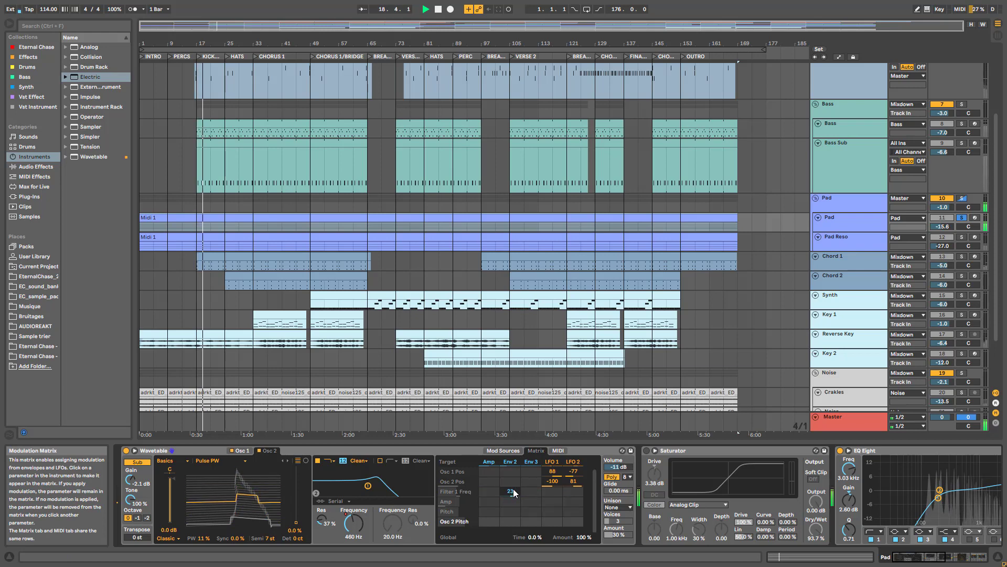
pyautogui.click(510, 463)
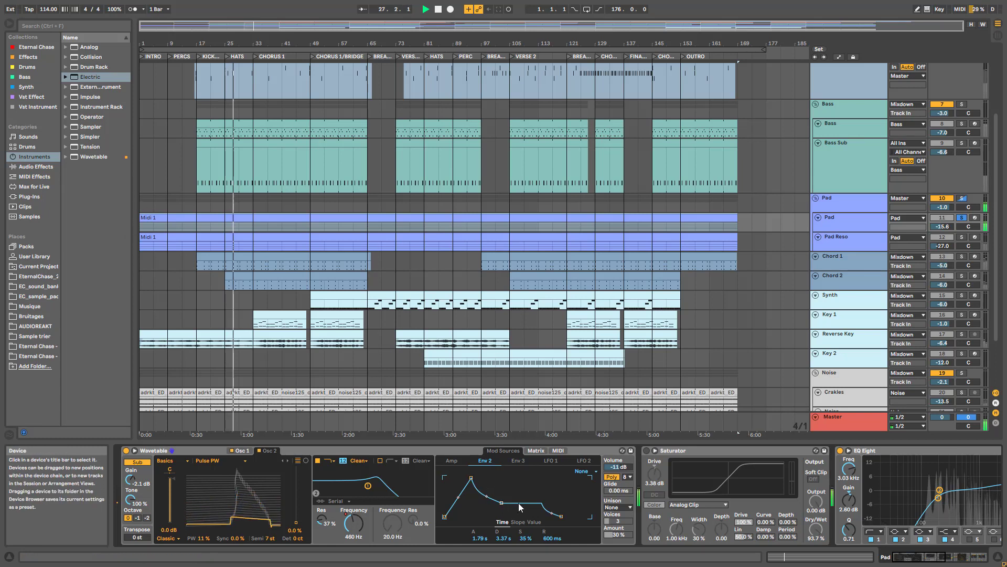
# Check how LFO 1 and LFO 2 modulate the Osc 1 and Osc 2 wave positions, reviewing both LFO shapes and the matrix.
pyautogui.click(536, 451)
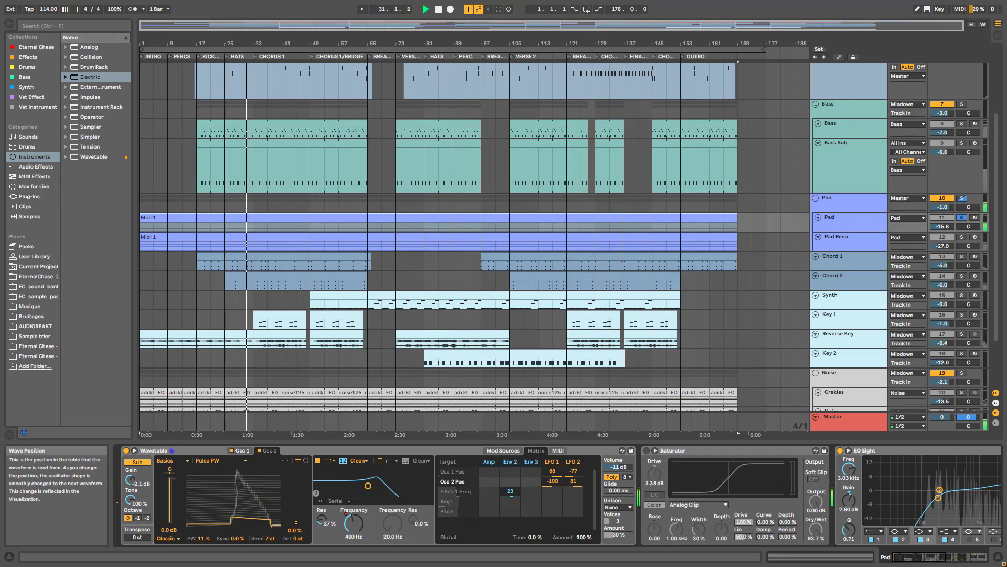
pyautogui.moveTo(296, 523); pyautogui.dragTo(296, 494)
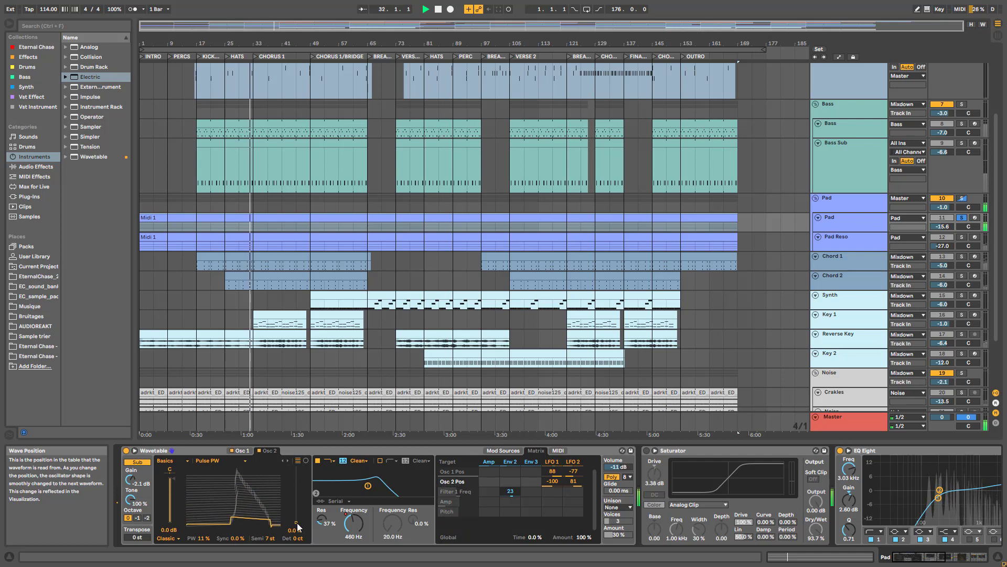
pyautogui.click(242, 451)
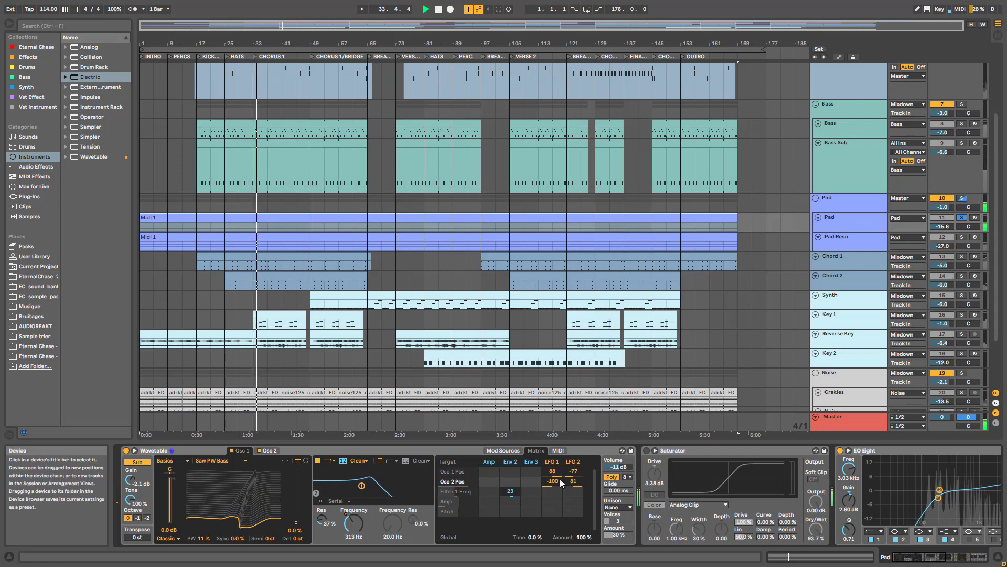
pyautogui.click(504, 451)
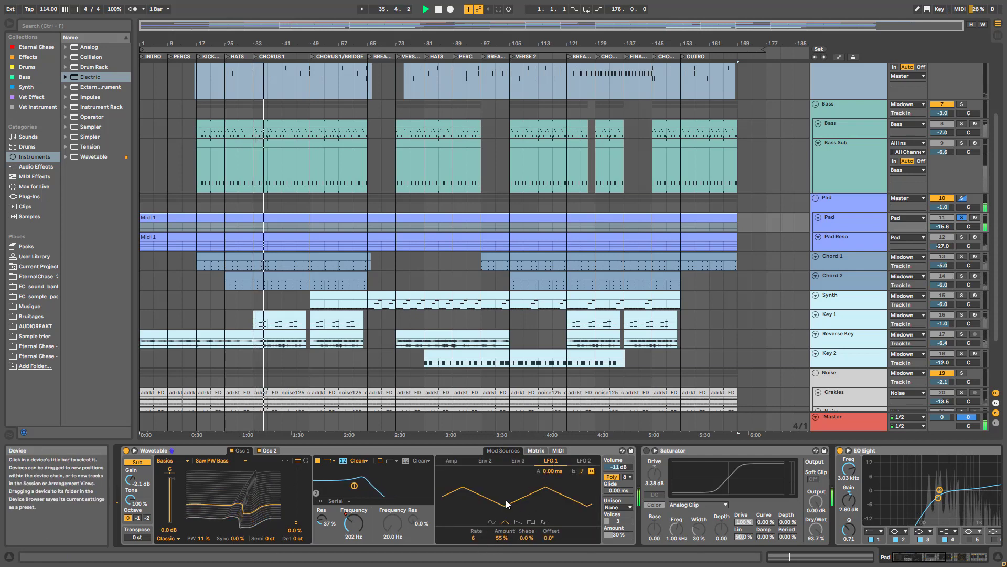
pyautogui.click(584, 460)
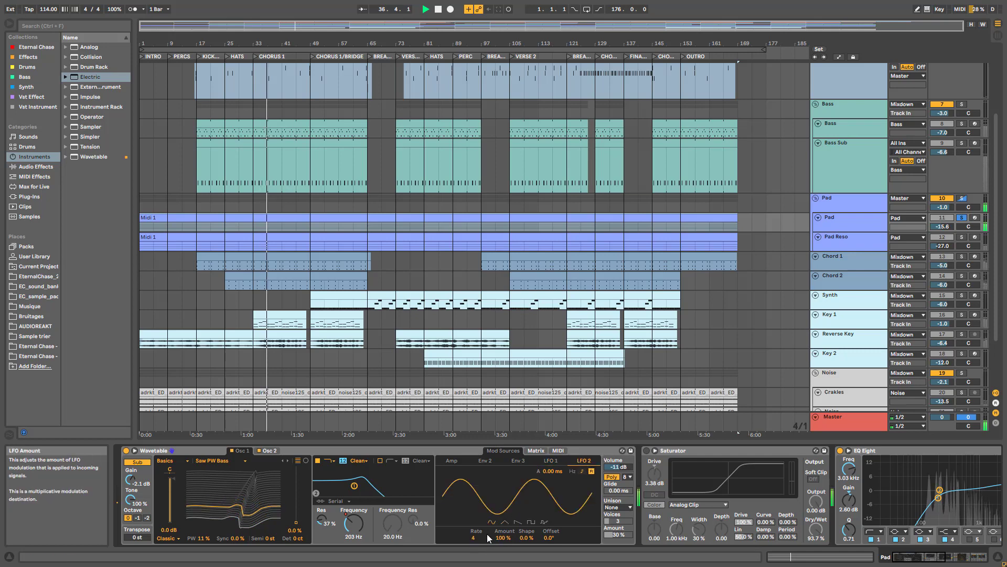
pyautogui.click(555, 460)
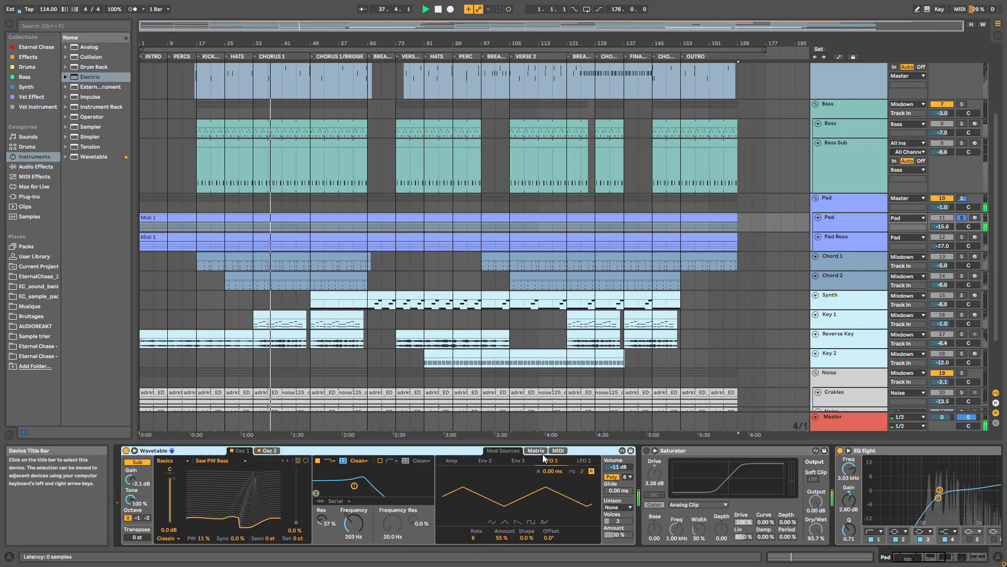
pyautogui.click(534, 451)
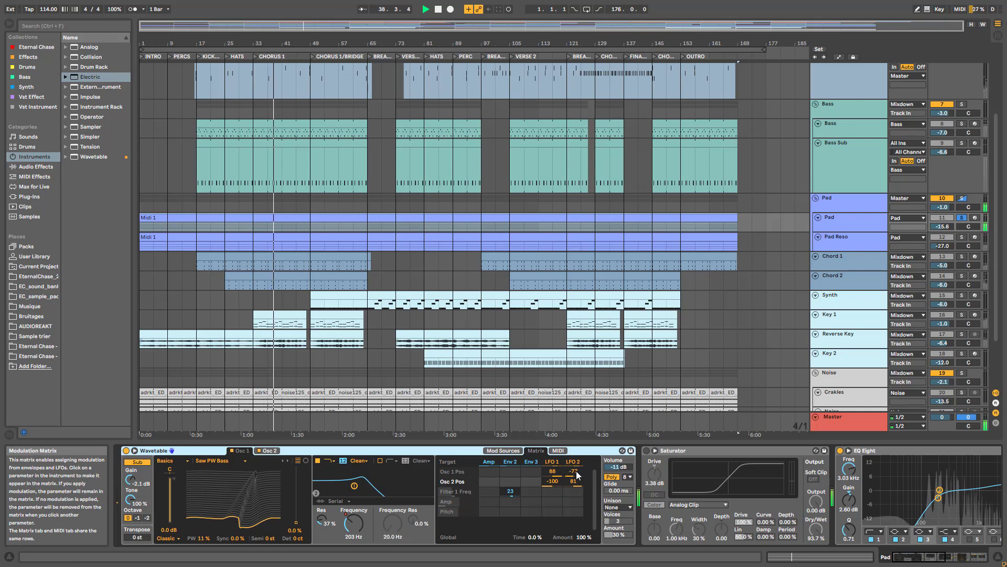
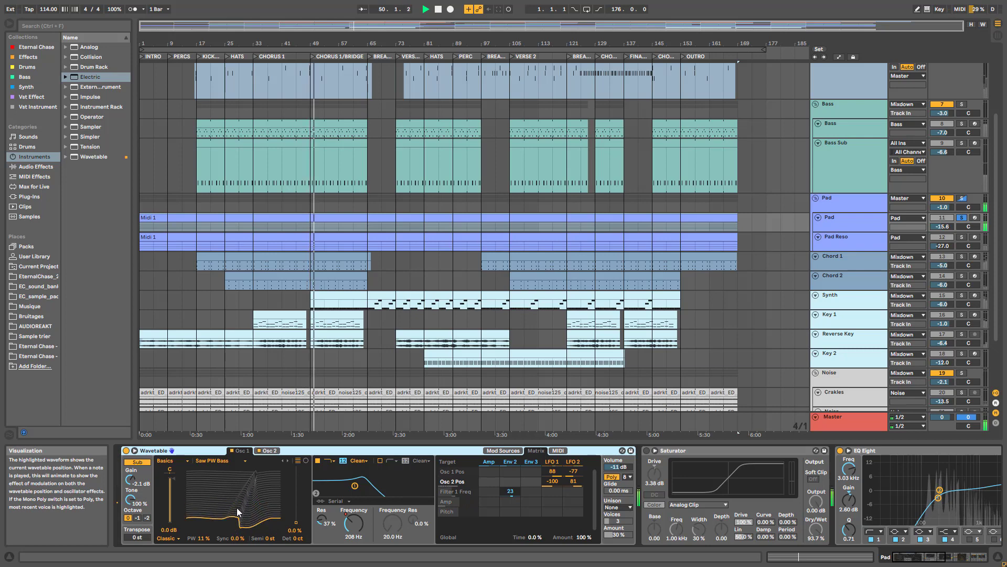
# Watch the waveform movement of Osc 2 and Osc 1, comparing it with LFO 2 and the matrix assignments.
pyautogui.click(272, 452)
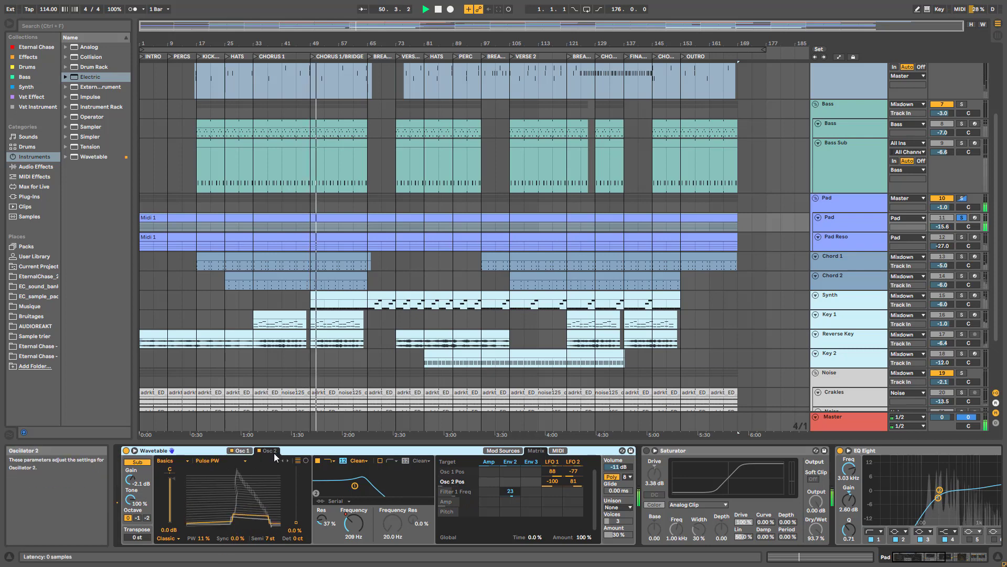
pyautogui.click(243, 451)
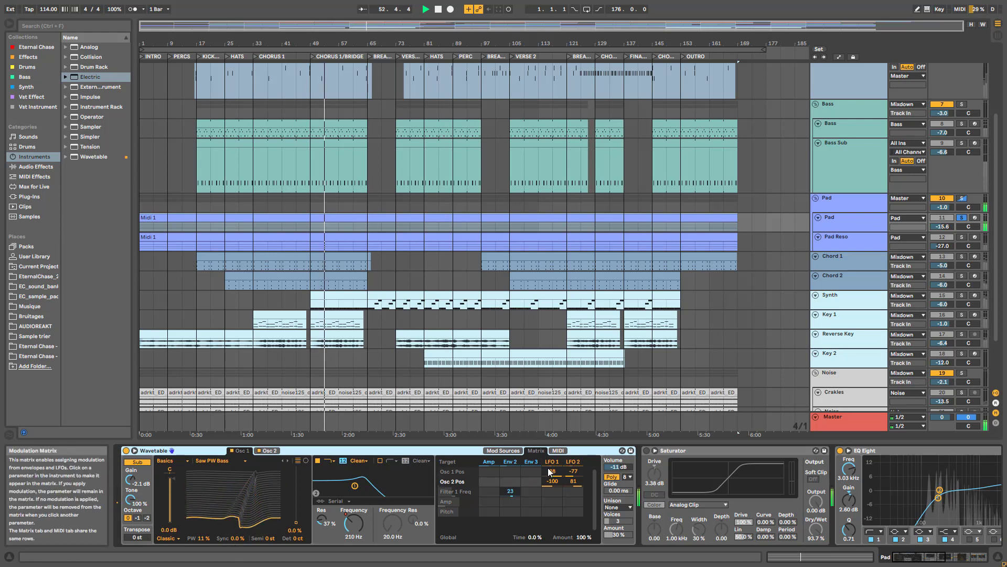
pyautogui.click(568, 461)
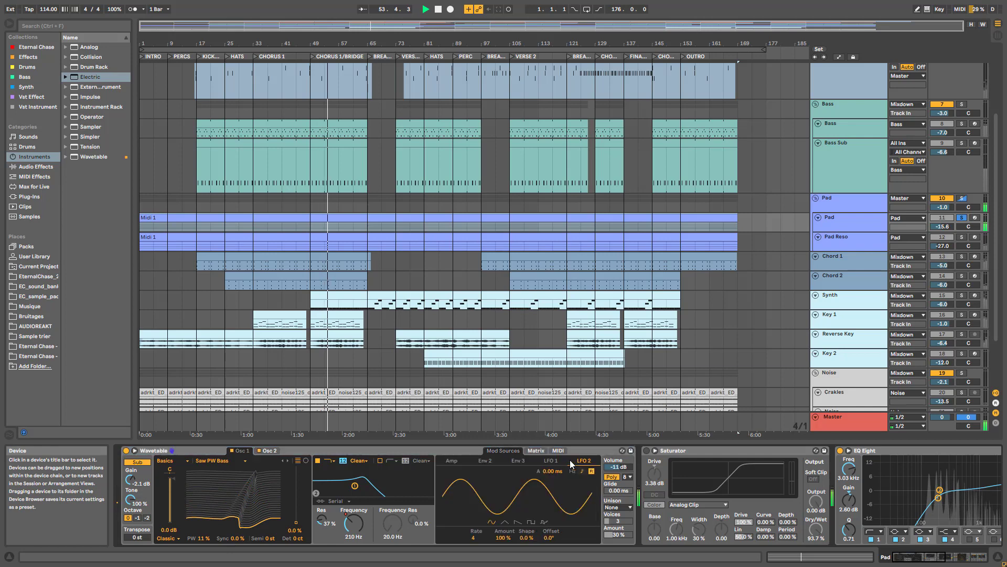
pyautogui.click(536, 450)
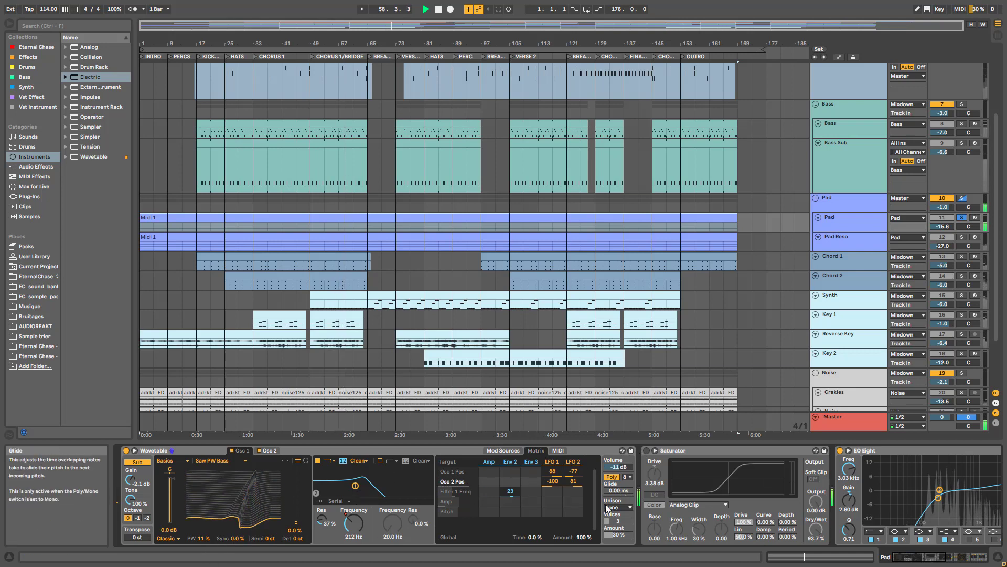
# Try Wavetable's Classic unison mode on the Pad and return it to None.
pyautogui.click(623, 509)
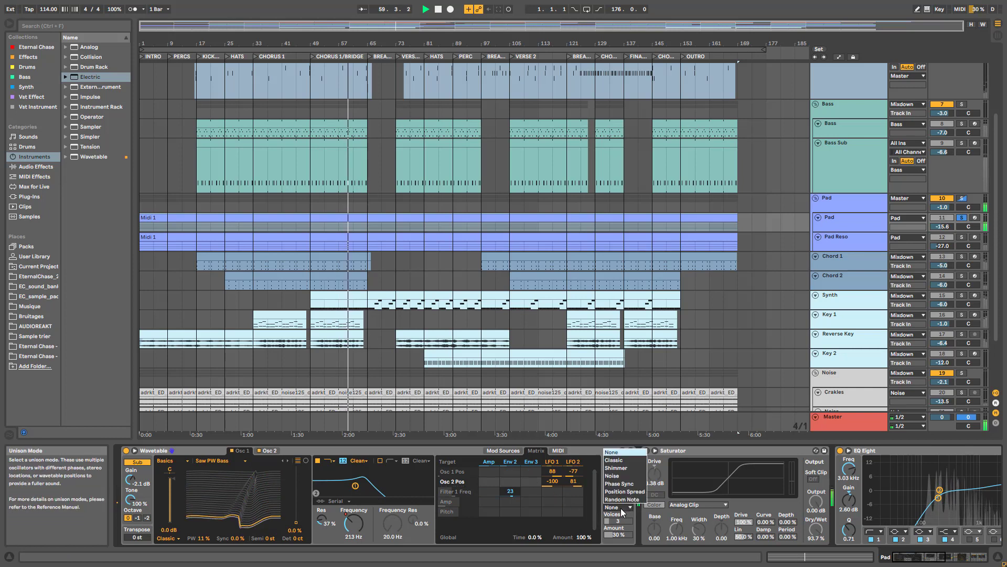
pyautogui.click(614, 460)
pyautogui.click(618, 506)
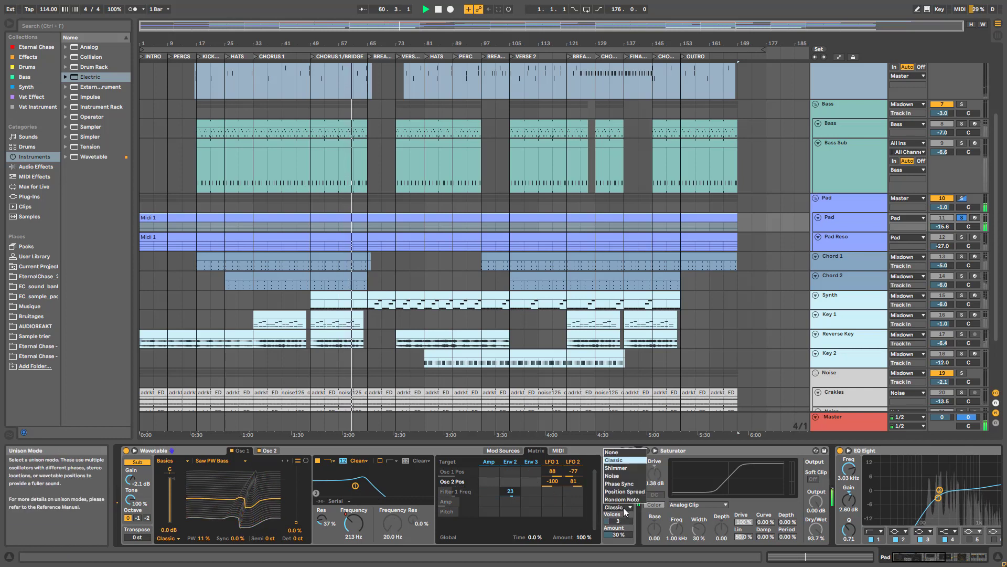
pyautogui.click(613, 452)
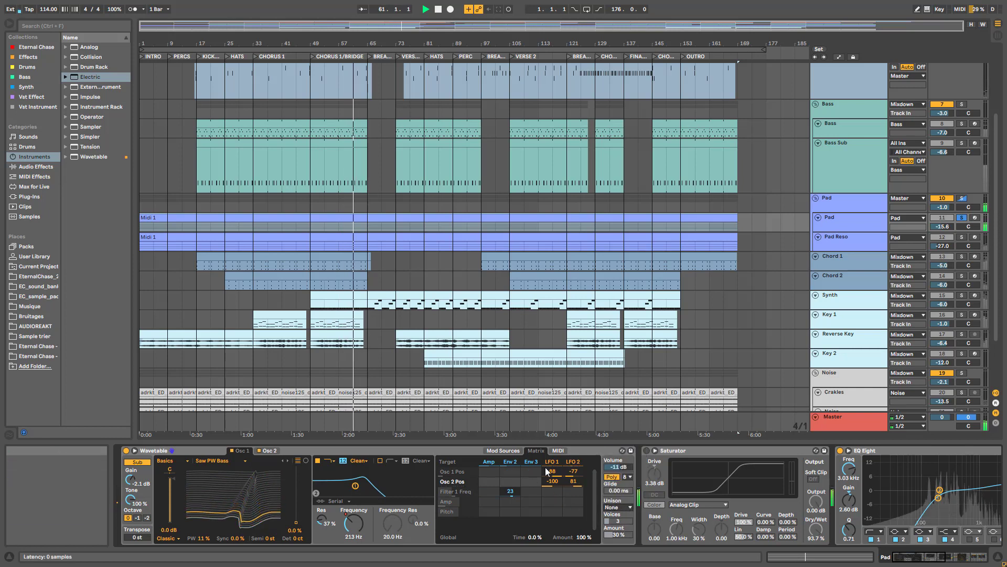
# Reactivate the Pad track's Saturator and bring its EQ Eight curve into view.
pyautogui.click(646, 452)
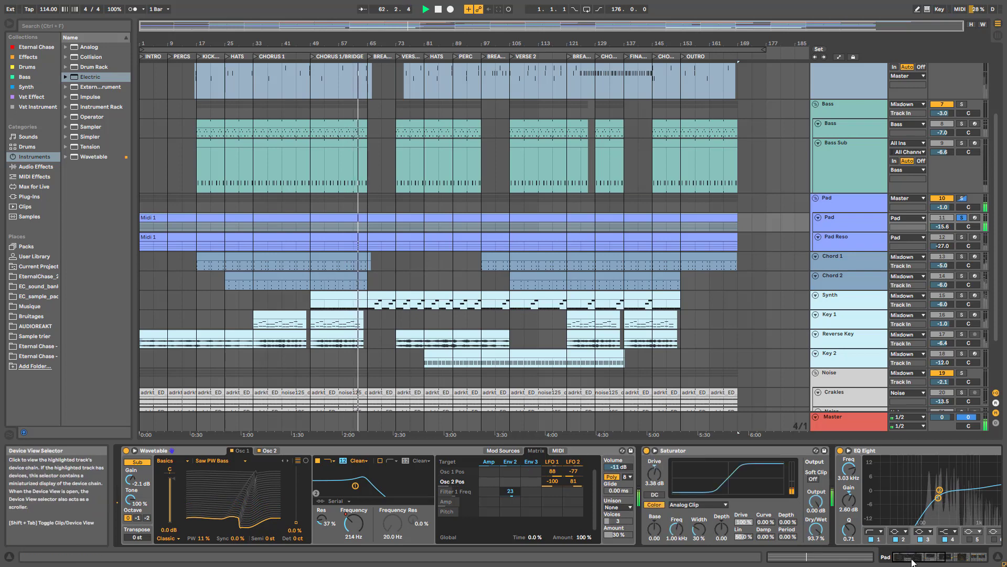
pyautogui.moveTo(921, 557); pyautogui.dragTo(937, 557)
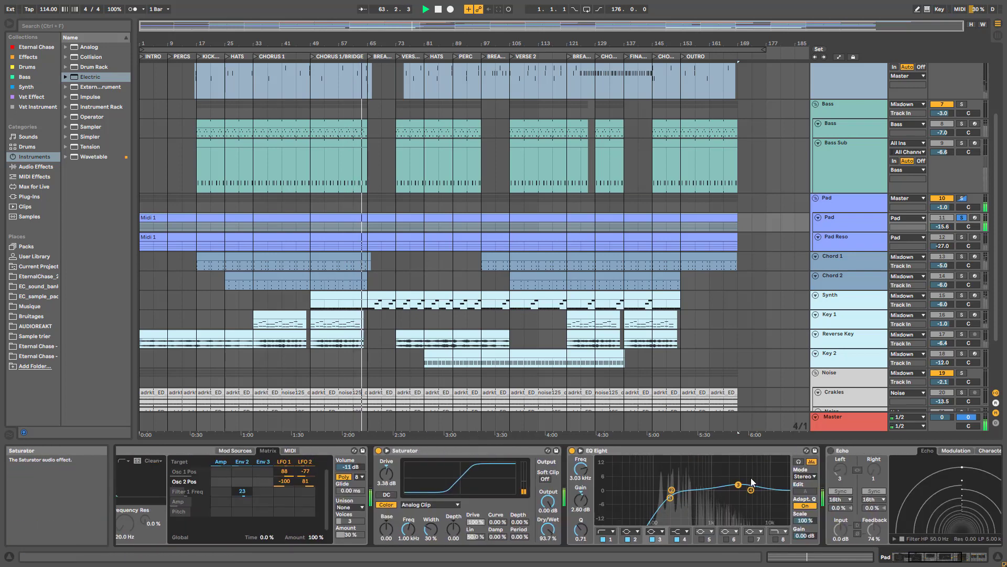
pyautogui.click(941, 561)
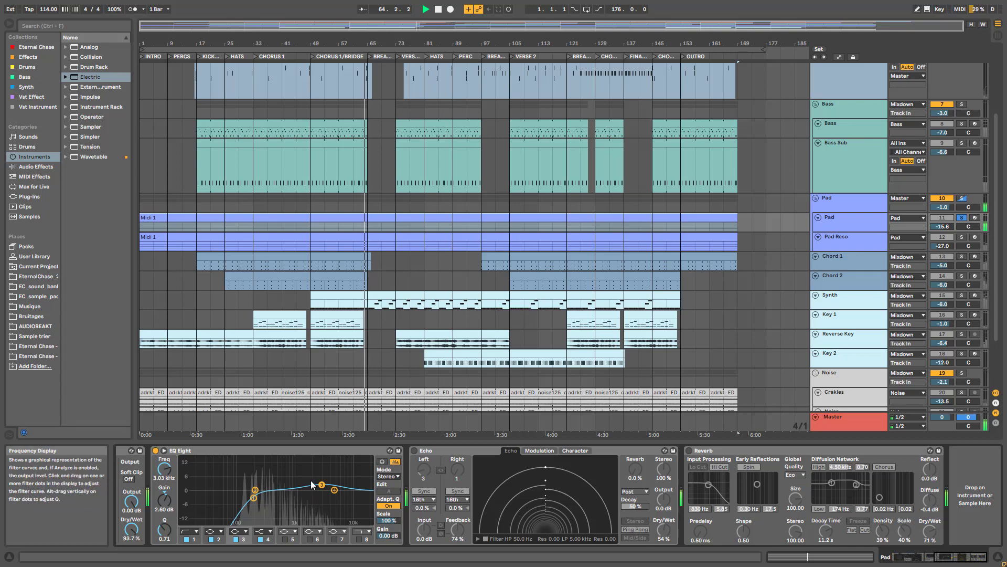
# Reactivate the Pad track's Echo and Reverb, reviewing Echo's Modulation and Character settings.
pyautogui.click(414, 450)
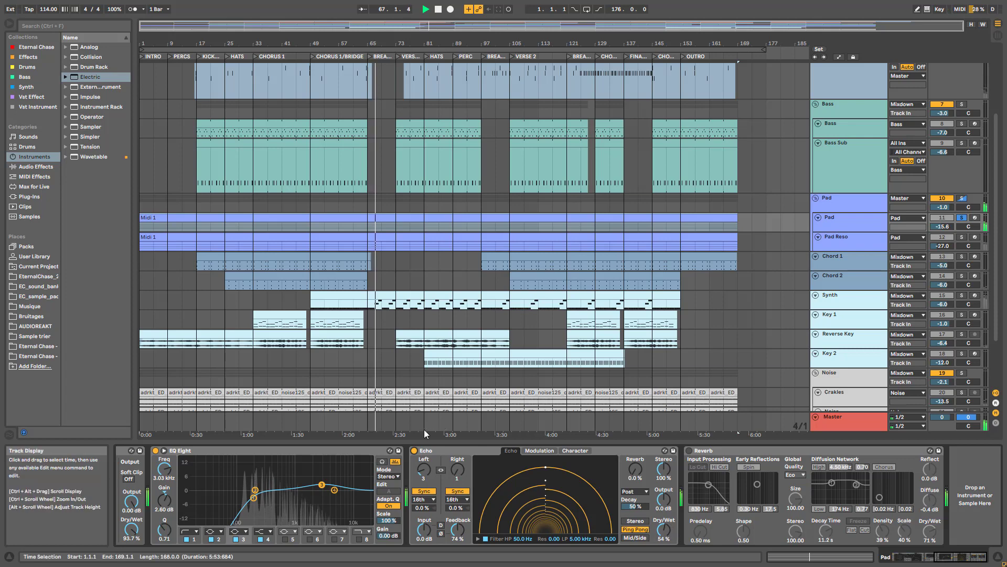
pyautogui.click(540, 452)
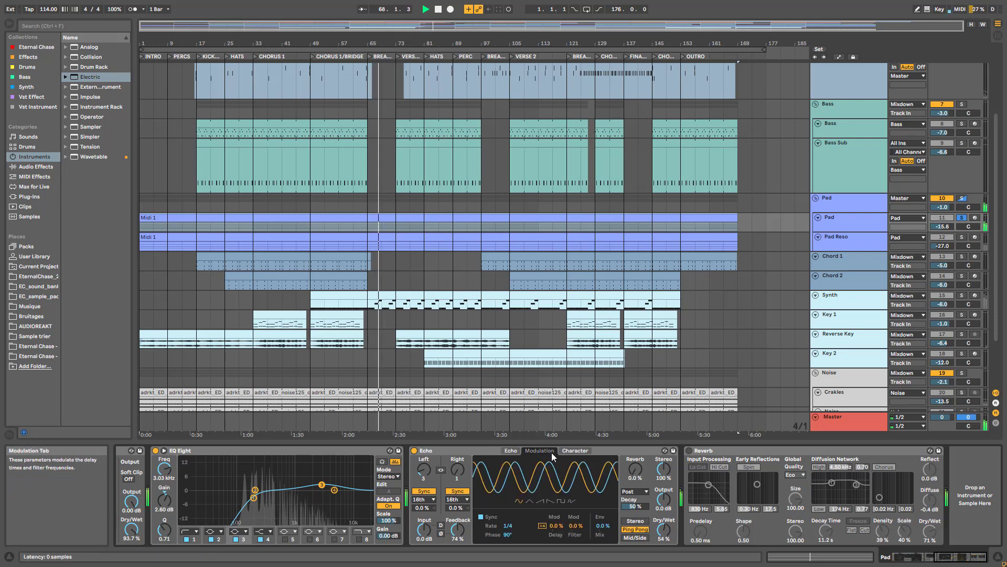
pyautogui.click(512, 450)
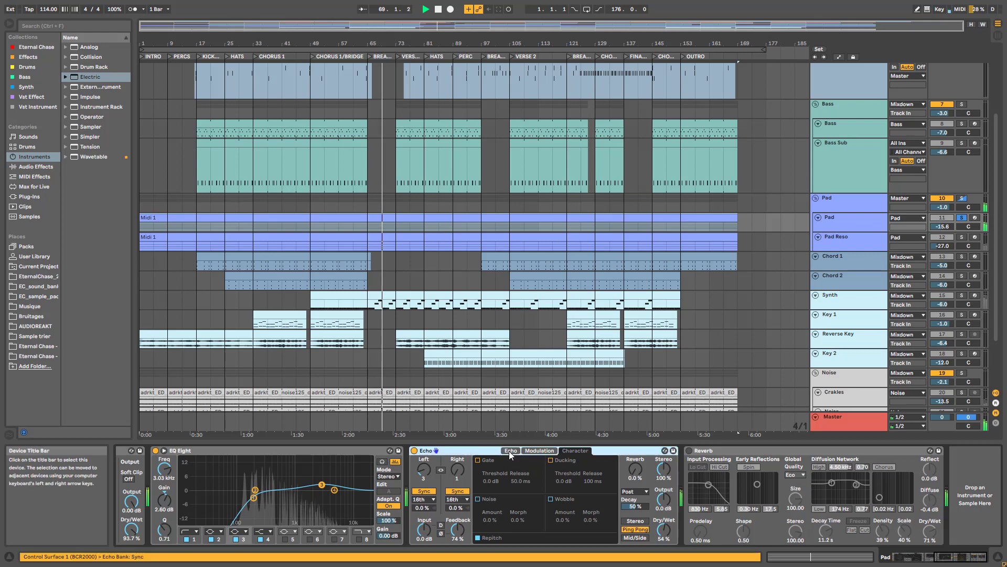
pyautogui.click(415, 451)
pyautogui.click(415, 451)
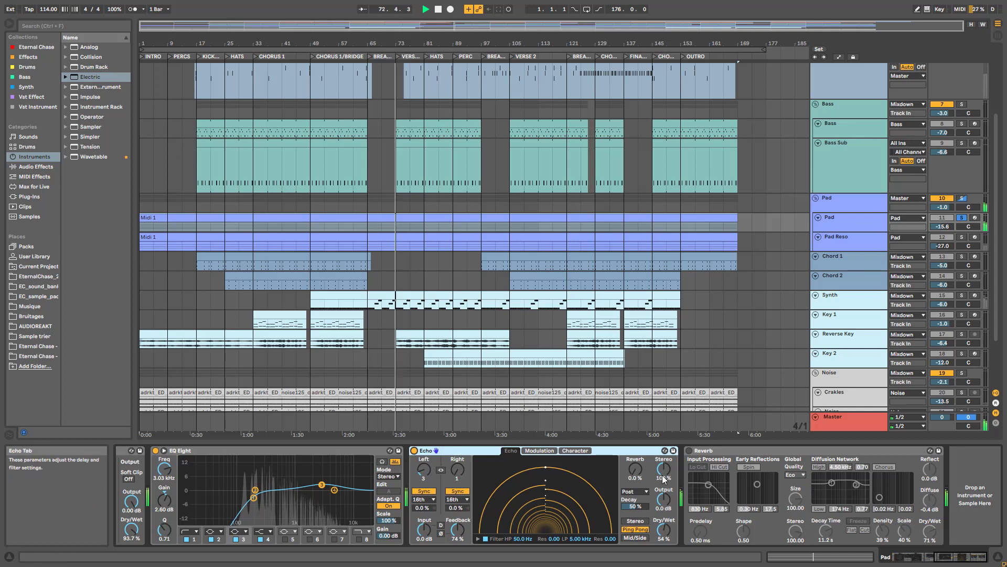
pyautogui.click(689, 451)
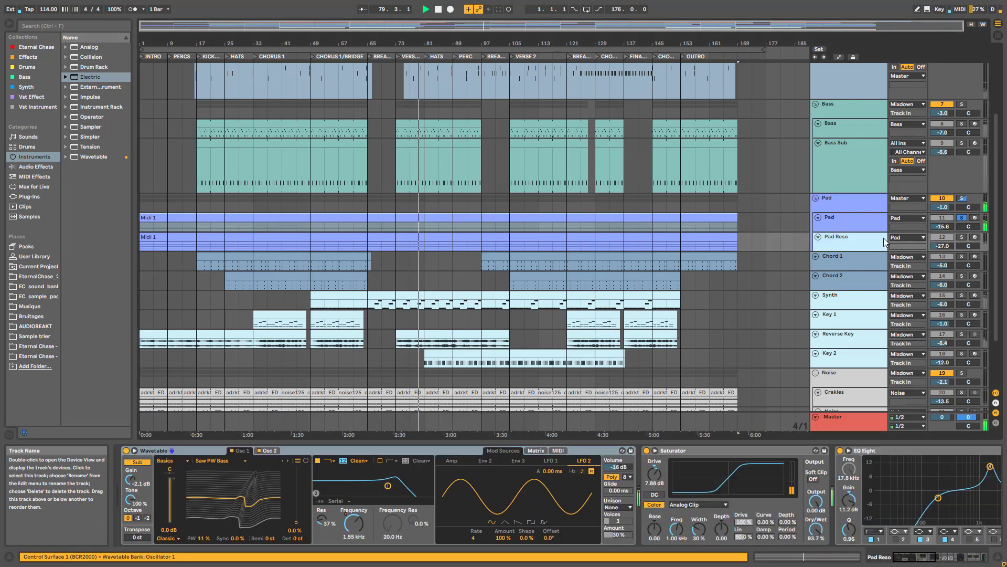
# Solo Pad Reso in place of Pad, compare the two tracks' devices and play Pad Reso from bar 1.
pyautogui.click(846, 243)
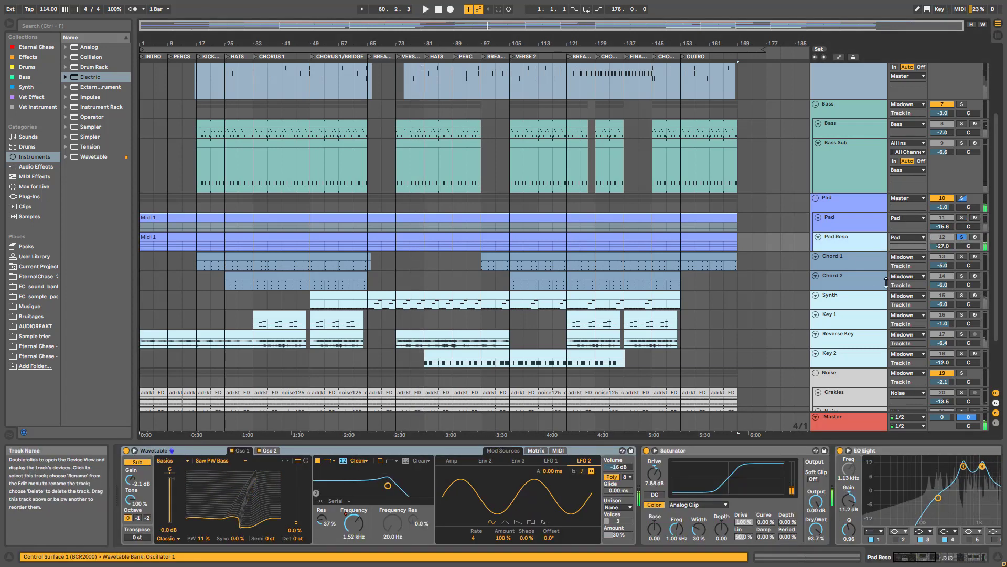
pyautogui.click(830, 217)
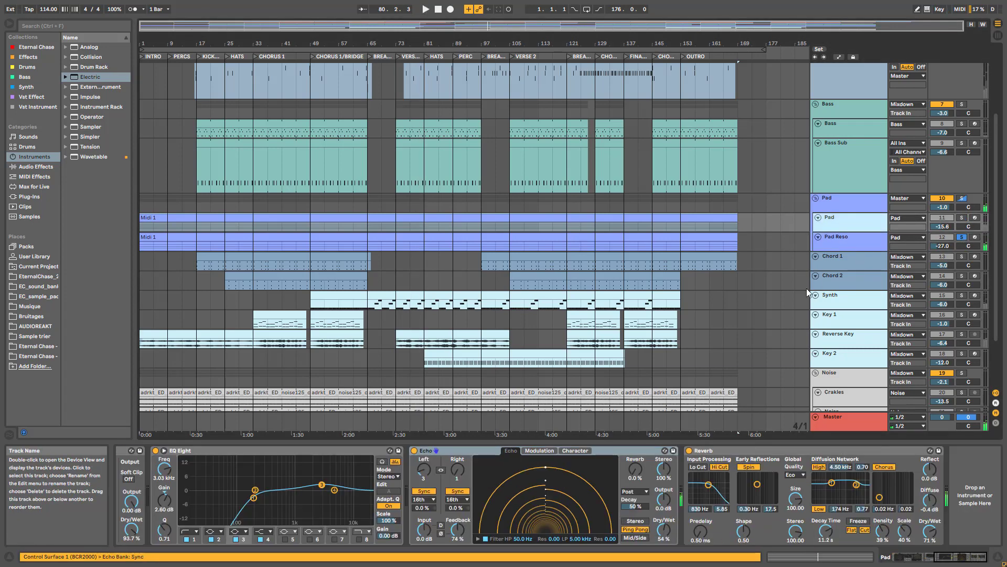
pyautogui.click(959, 560)
pyautogui.click(847, 248)
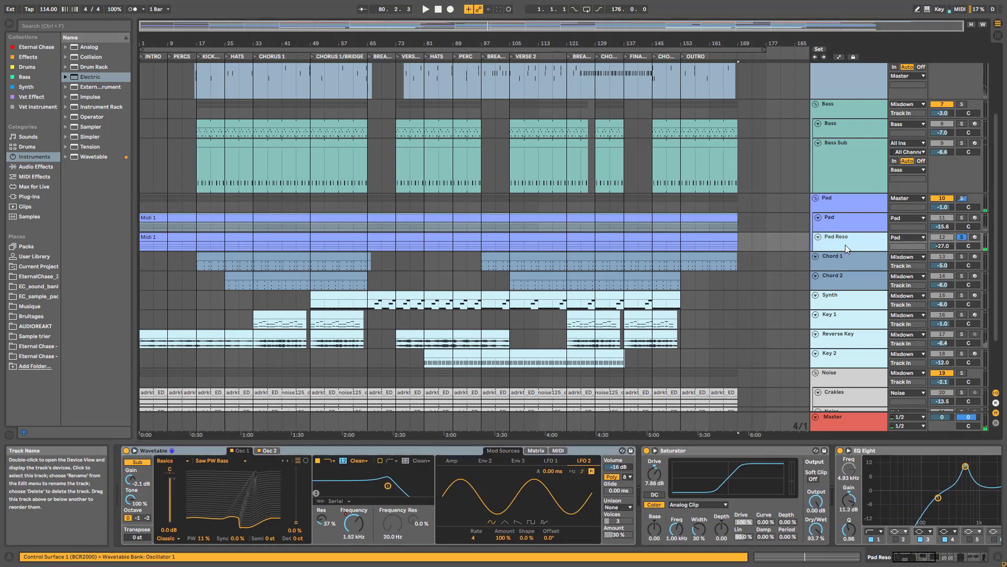
pyautogui.press('space')
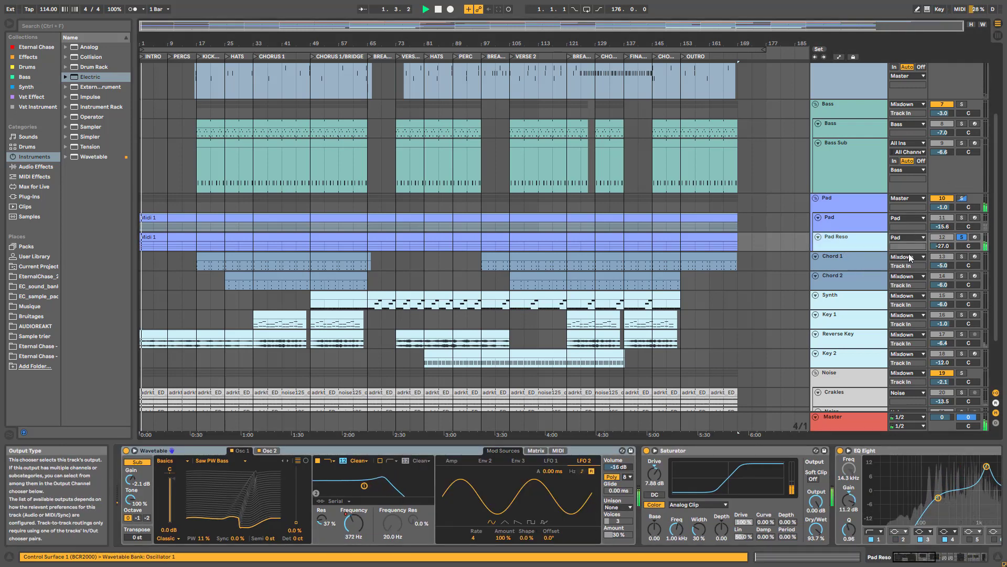
# Examine Pad Reso's Saturator, EQ Eight, two LFO devices and Echo, watching the modulated filter frequencies during playback.
pyautogui.click(936, 558)
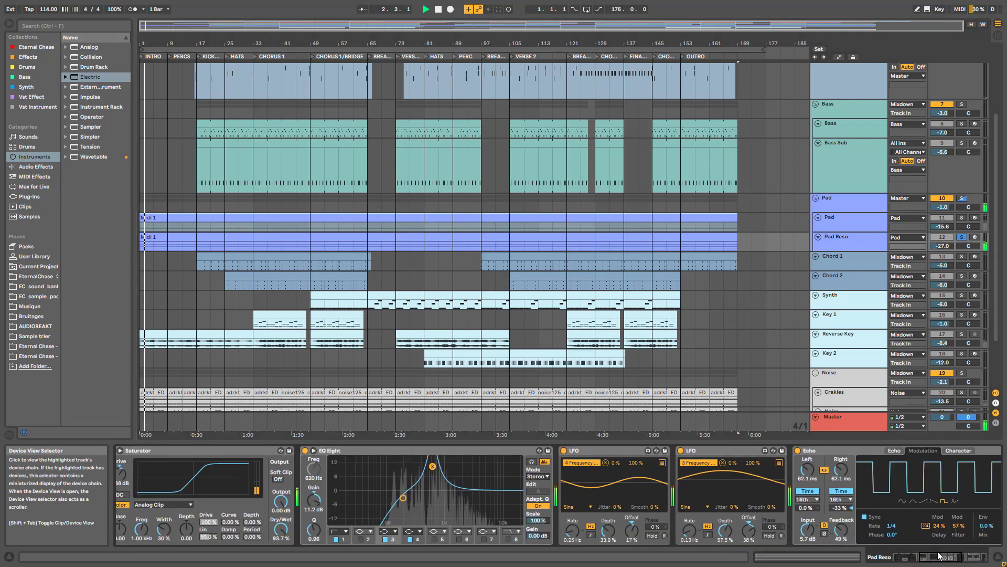
pyautogui.moveTo(934, 556); pyautogui.dragTo(930, 555)
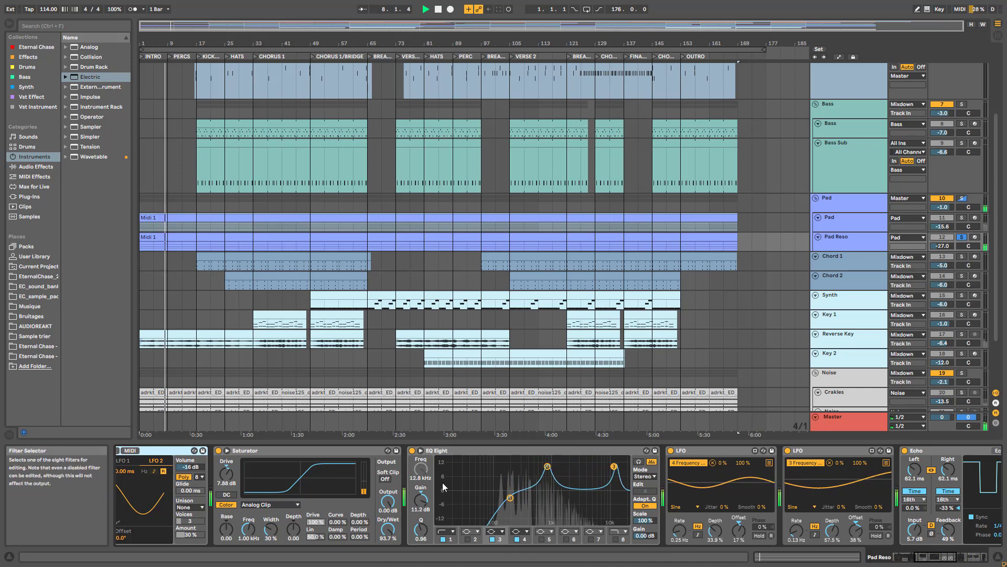
pyautogui.click(419, 470)
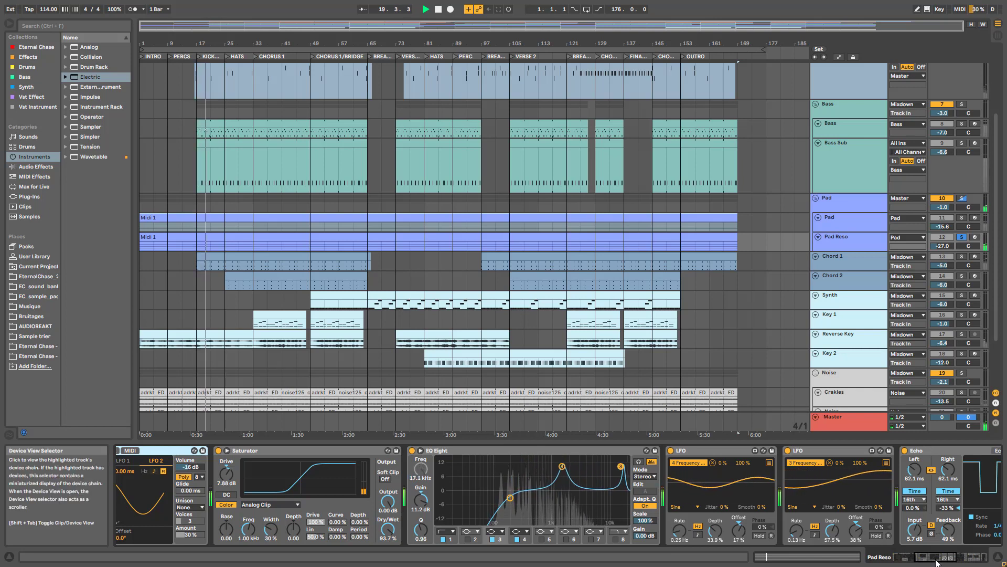
pyautogui.moveTo(938, 561); pyautogui.dragTo(940, 562)
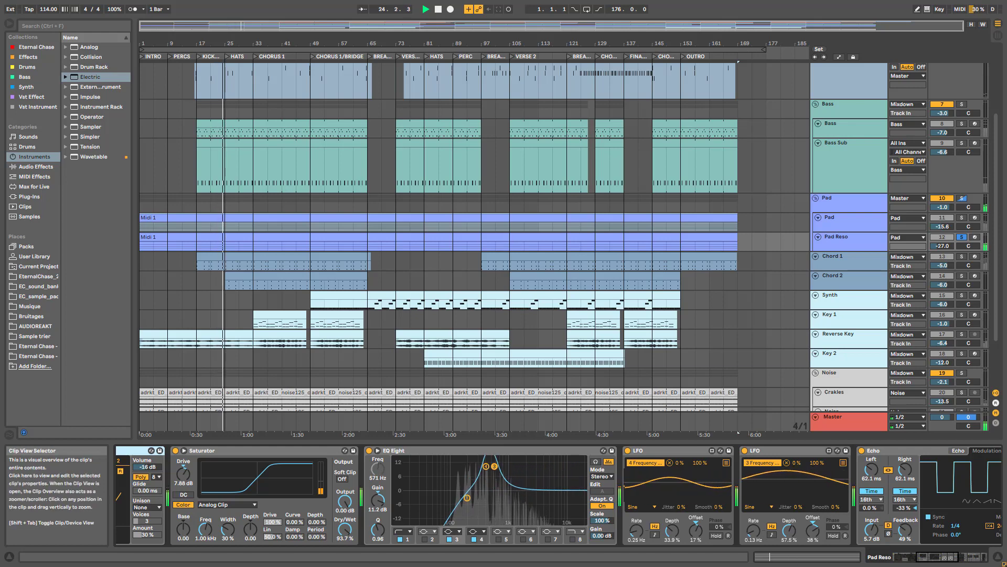
# Bring Pad Reso's Echo and Reverb into view and examine Echo's modulation, delay and filter settings.
pyautogui.moveTo(916, 557); pyautogui.dragTo(933, 557)
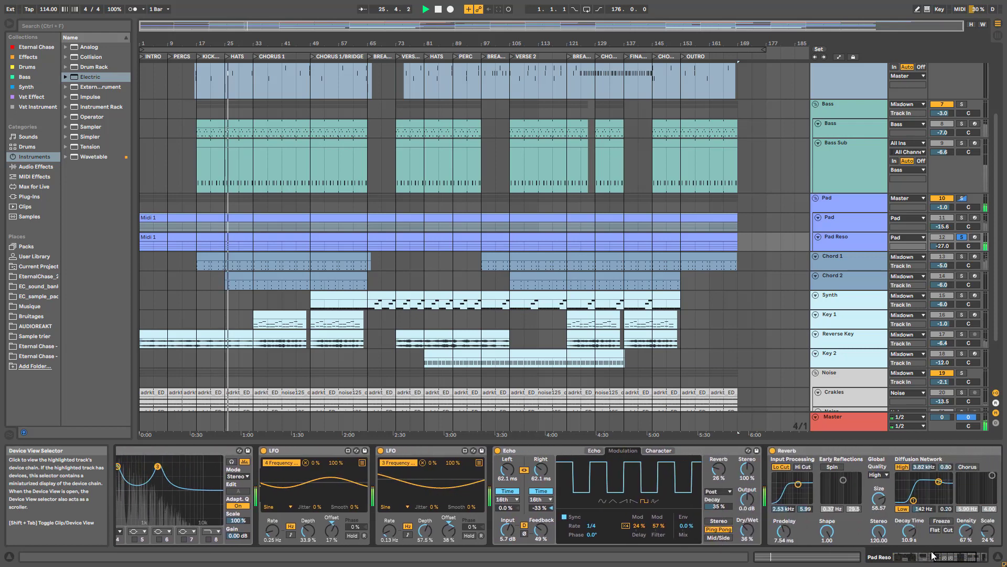
pyautogui.click(595, 451)
pyautogui.click(622, 452)
pyautogui.click(595, 451)
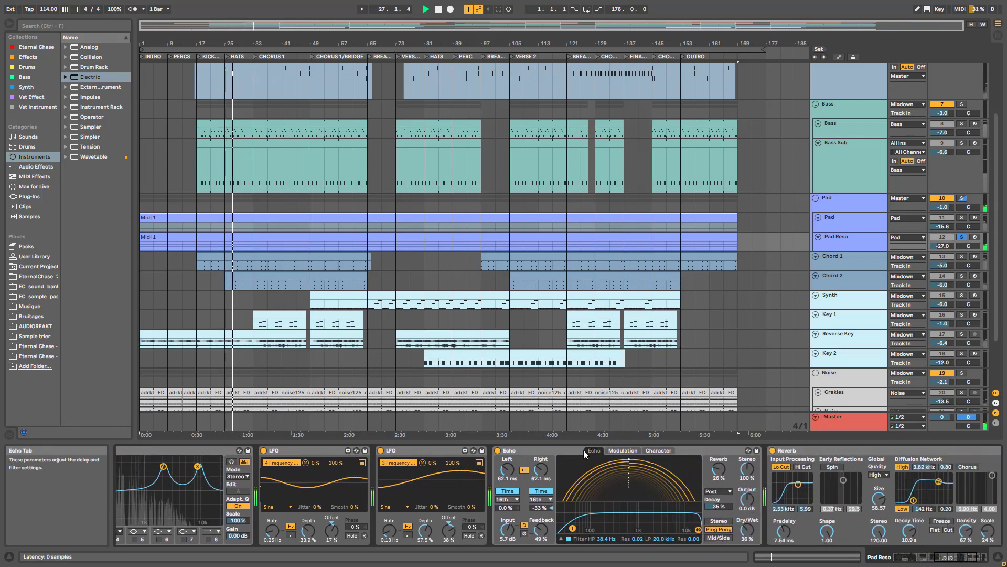
# Deactivate Pad Reso's Reverb and bypass and reactivate its Echo during playback to compare the dry and delayed sound.
pyautogui.click(497, 450)
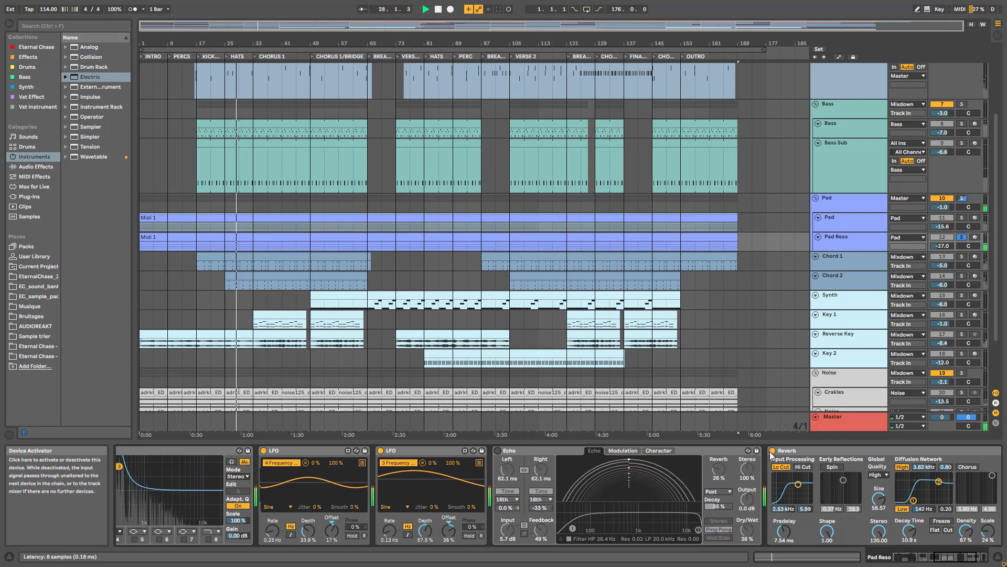
pyautogui.click(499, 450)
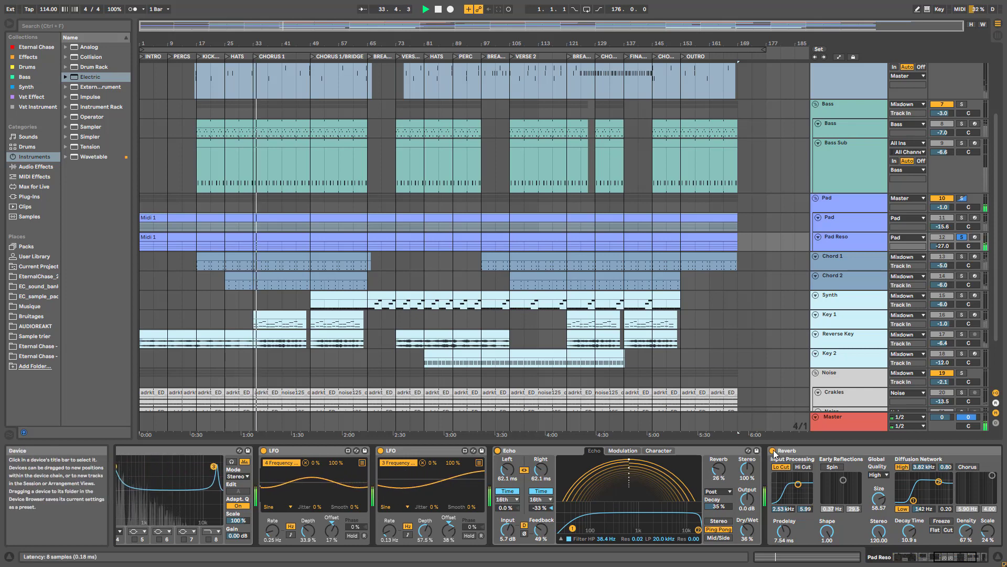
pyautogui.click(497, 452)
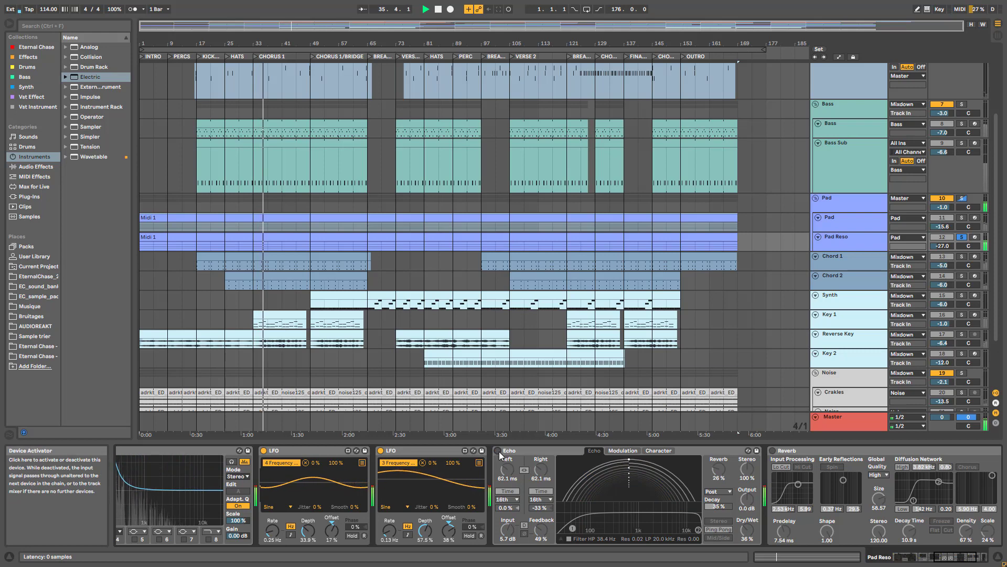
pyautogui.click(497, 450)
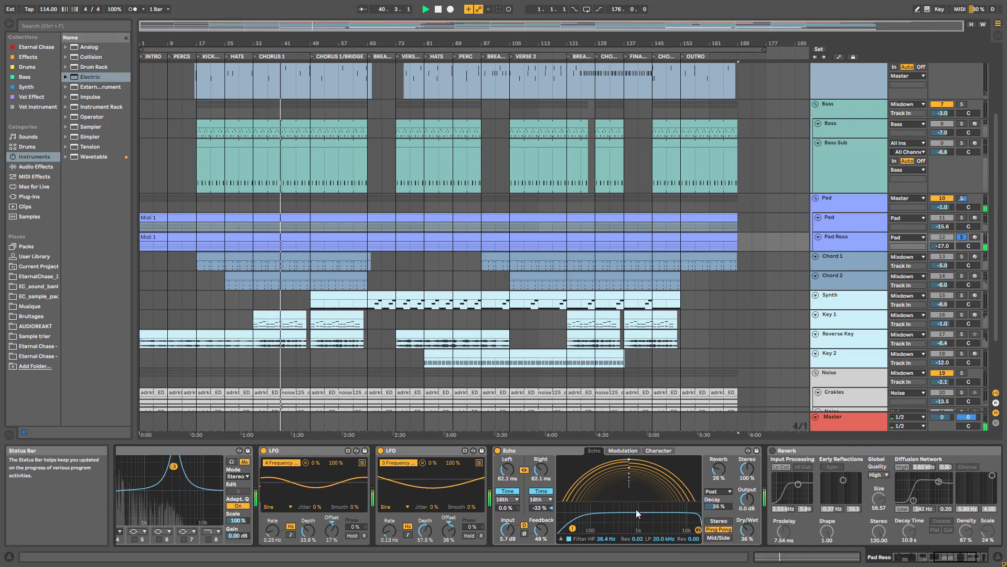
# Review the modulation amounts and filter display of Pad Reso's Echo, comparing playback with Echo bypassed and active.
pyautogui.click(622, 451)
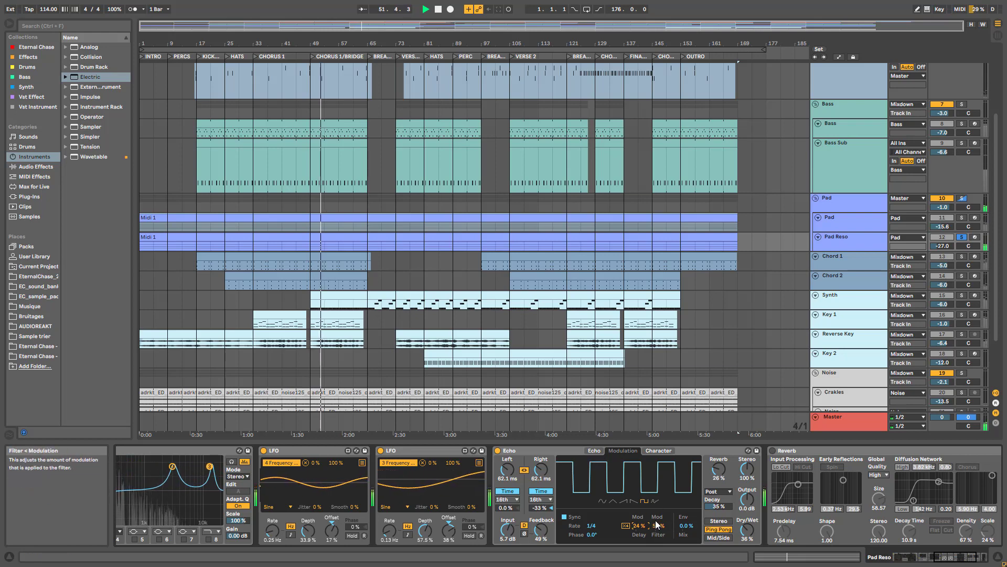
pyautogui.click(594, 450)
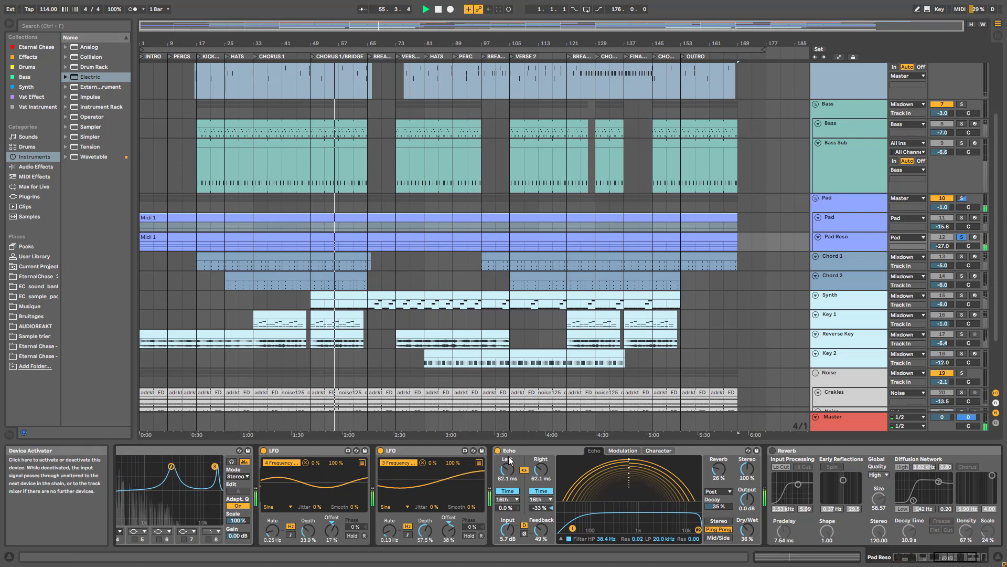
pyautogui.click(498, 452)
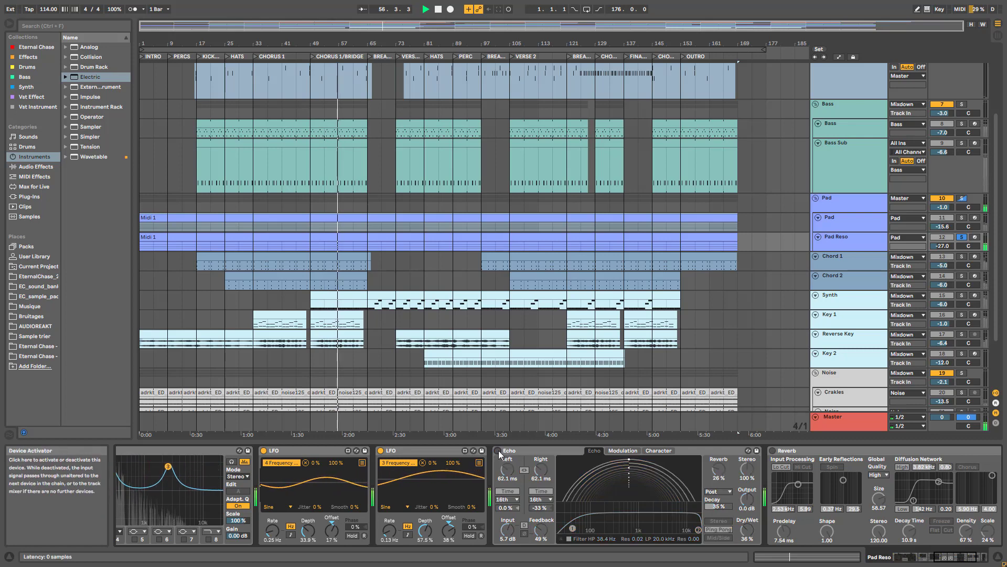
pyautogui.click(498, 451)
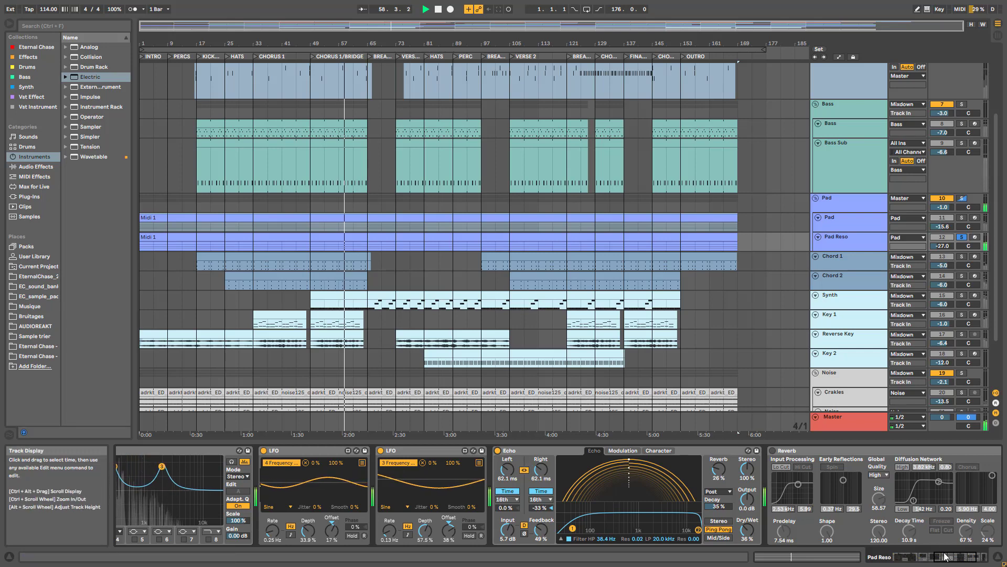
# Turn on the Reverb on the Pad Reso track and look back along its device chain to the EQ Eight and Saturator.
pyautogui.hscroll(5, 556, 470)
pyautogui.click(558, 450)
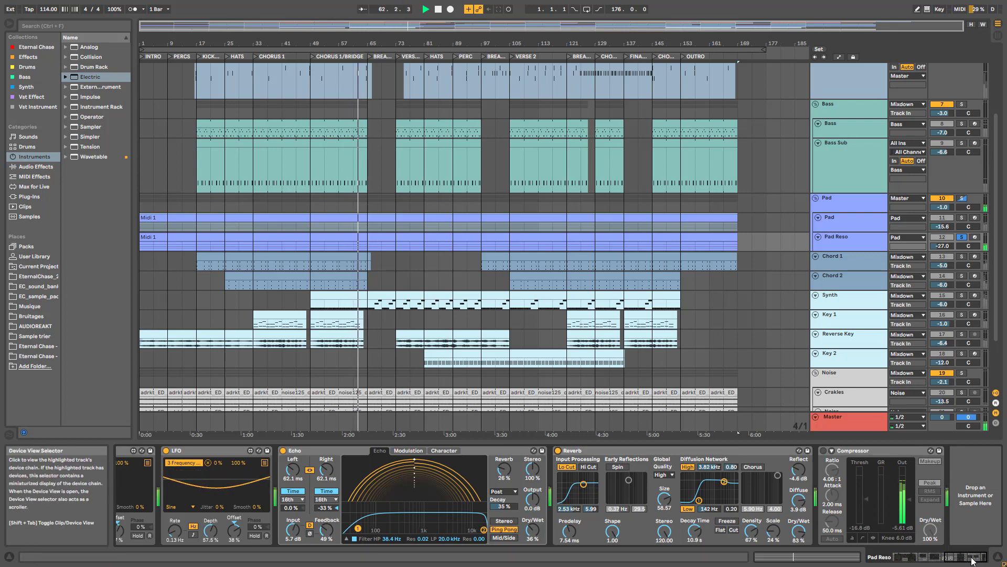
pyautogui.moveTo(972, 557); pyautogui.dragTo(940, 557)
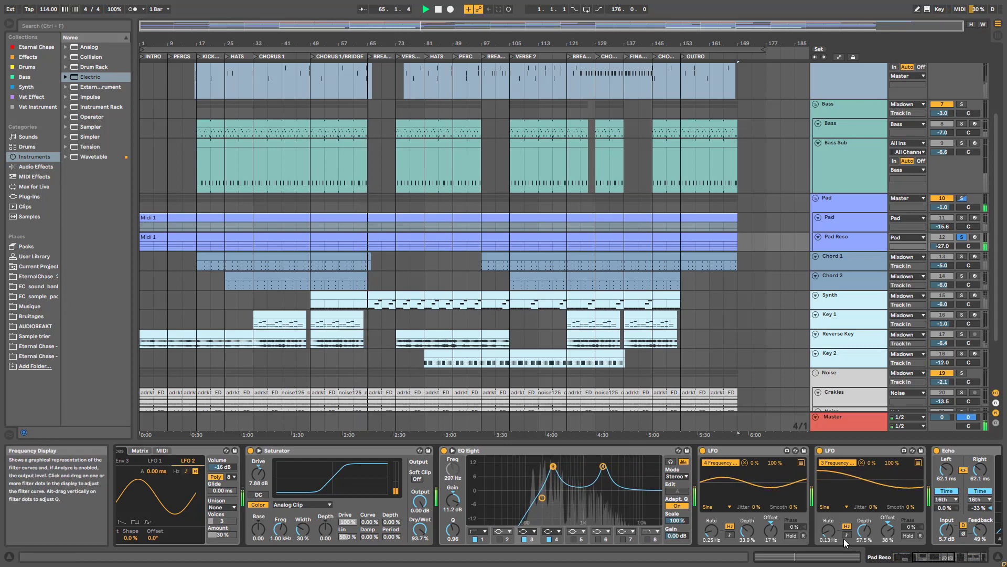
pyautogui.click(933, 561)
pyautogui.moveTo(933, 560)
pyautogui.mouseDown()
pyautogui.moveTo(960, 561)
pyautogui.moveTo(932, 561)
pyautogui.mouseUp()
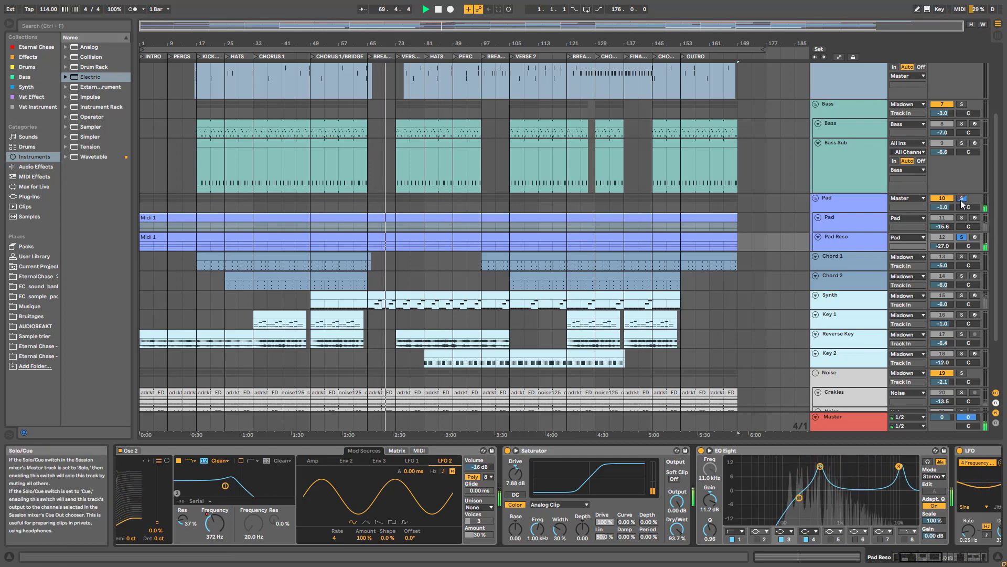
# Solo the whole Pad group in place of Pad Reso and bring up the group's own effects.
pyautogui.click(961, 199)
pyautogui.click(852, 198)
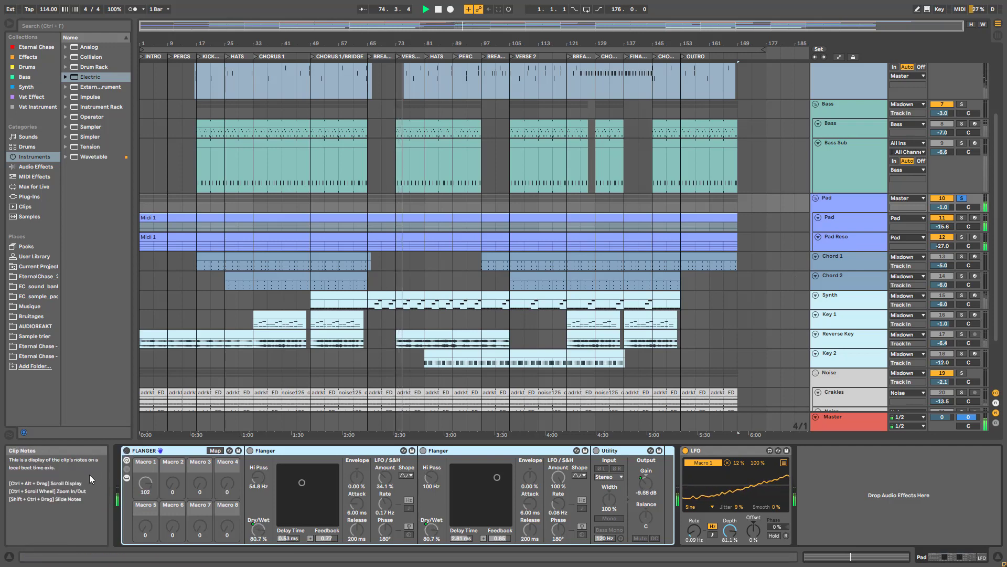
pyautogui.click(836, 219)
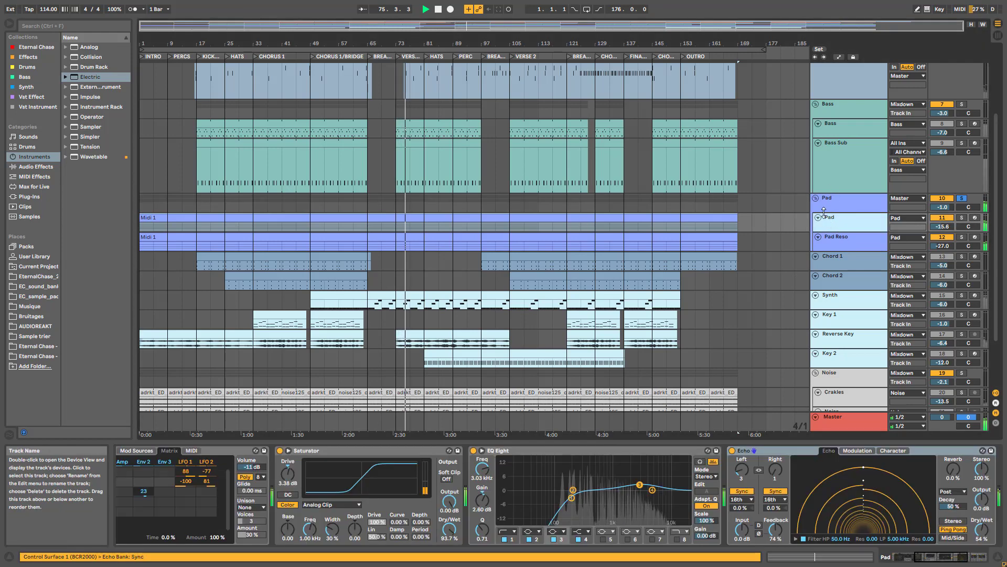
pyautogui.click(864, 203)
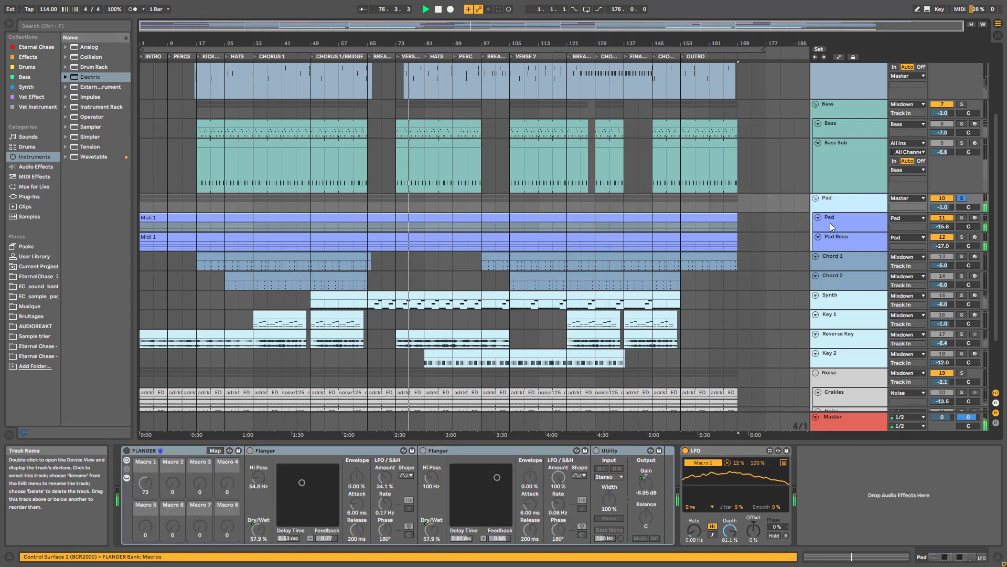
# Show automation lanes, enlarge the Pad and Pad Reso tracks, and display Pad Reso's Wavetable Filter 1 Freq automation.
pyautogui.press('a')
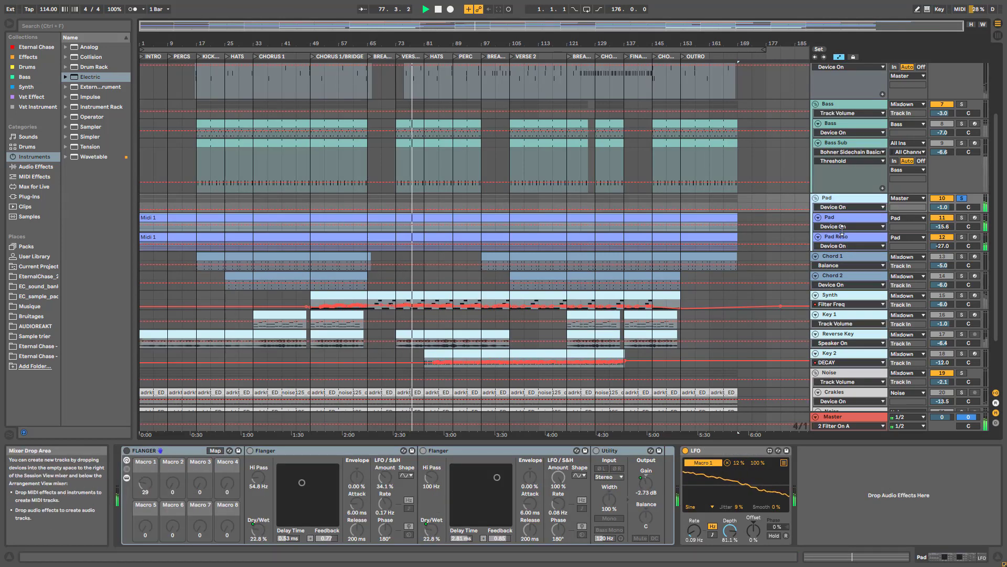
pyautogui.moveTo(845, 233); pyautogui.dragTo(846, 245)
pyautogui.click(846, 264)
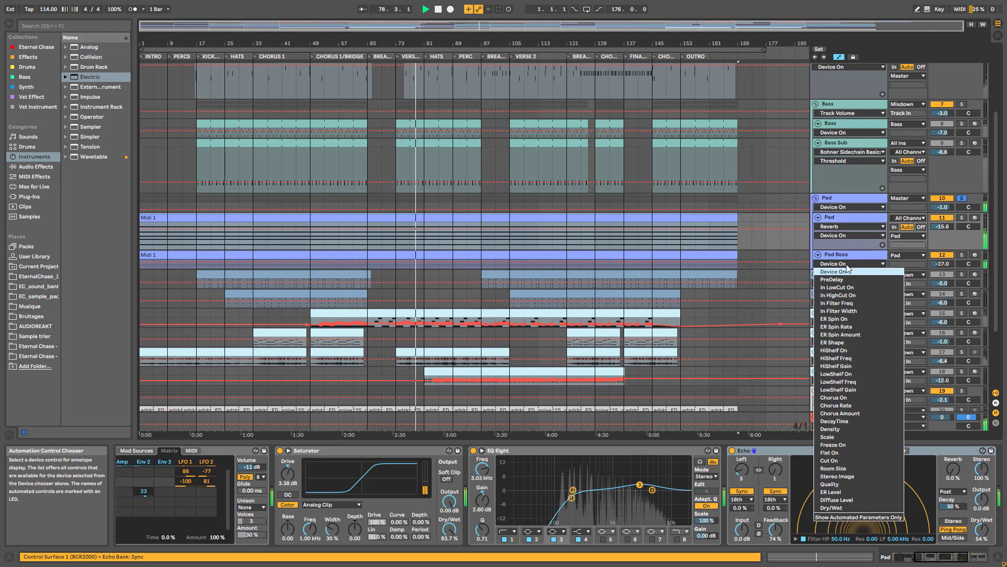
pyautogui.click(847, 265)
pyautogui.moveTo(847, 268); pyautogui.dragTo(847, 303)
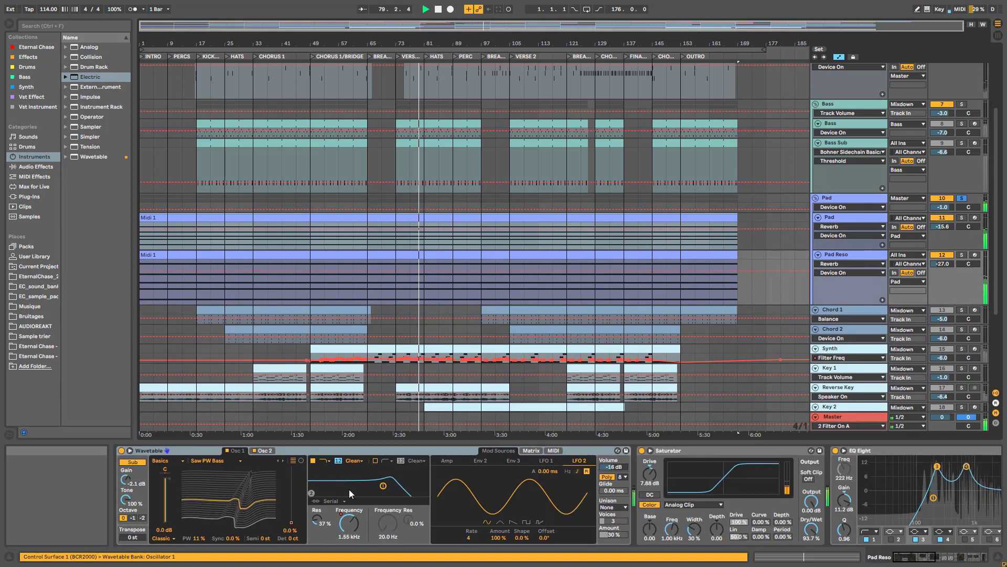
pyautogui.click(345, 527)
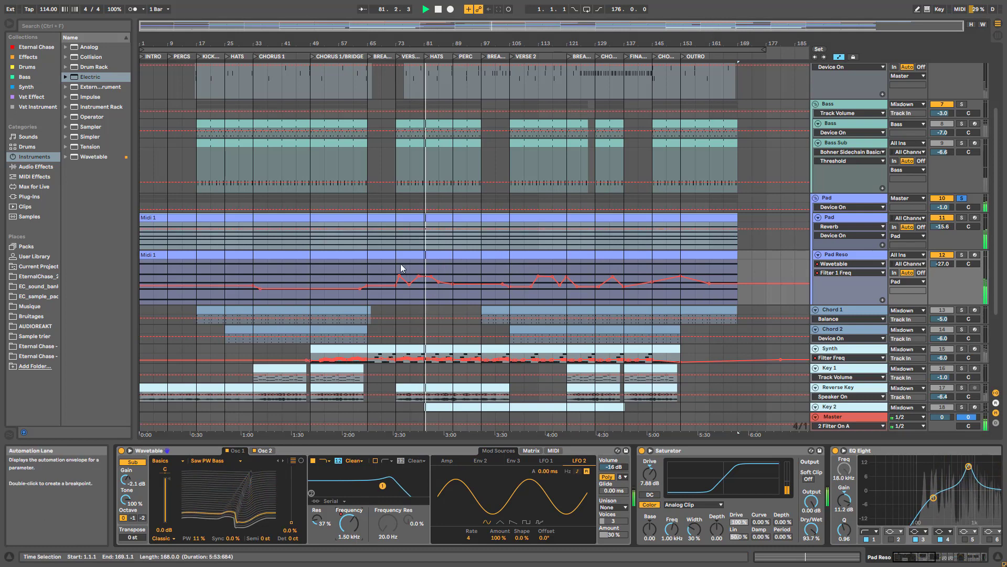
# Fold the Pad and Pad Reso tracks and stop playback.
pyautogui.click(819, 217)
pyautogui.click(818, 228)
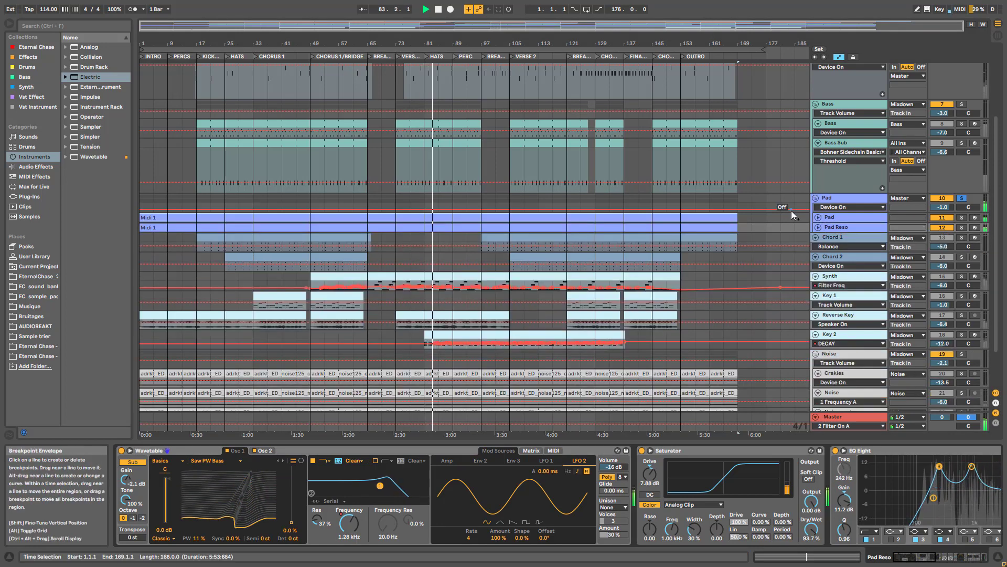
pyautogui.press('space')
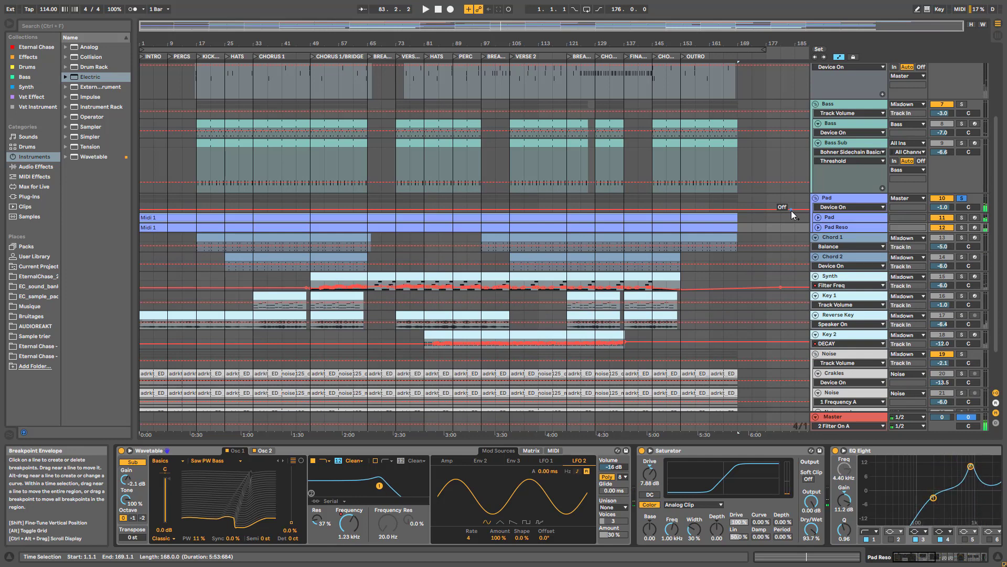
# Play the soloed Pad group from the start of the arrangement and turn on its FLANGER rack.
pyautogui.click(860, 197)
pyautogui.press('space')
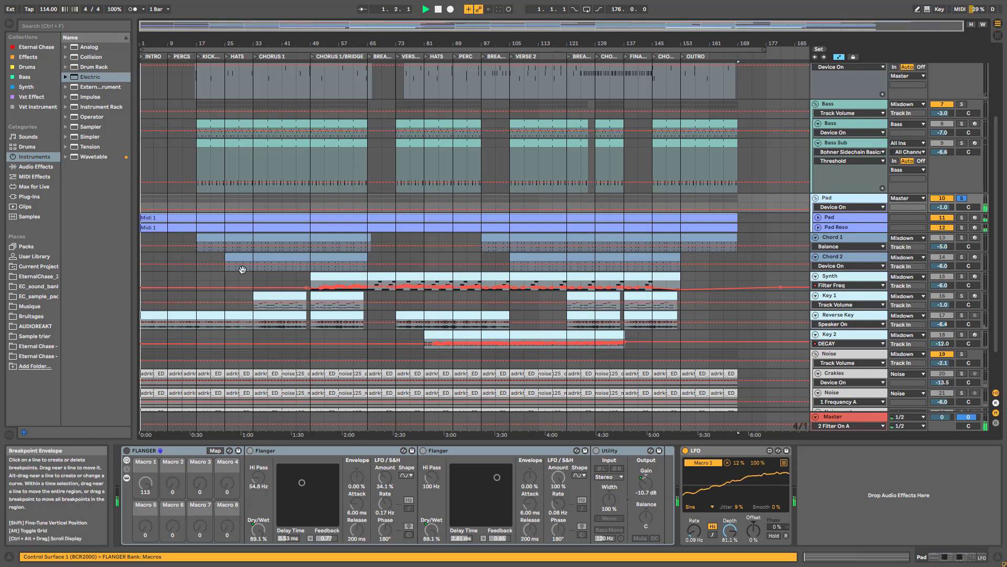
pyautogui.click(127, 452)
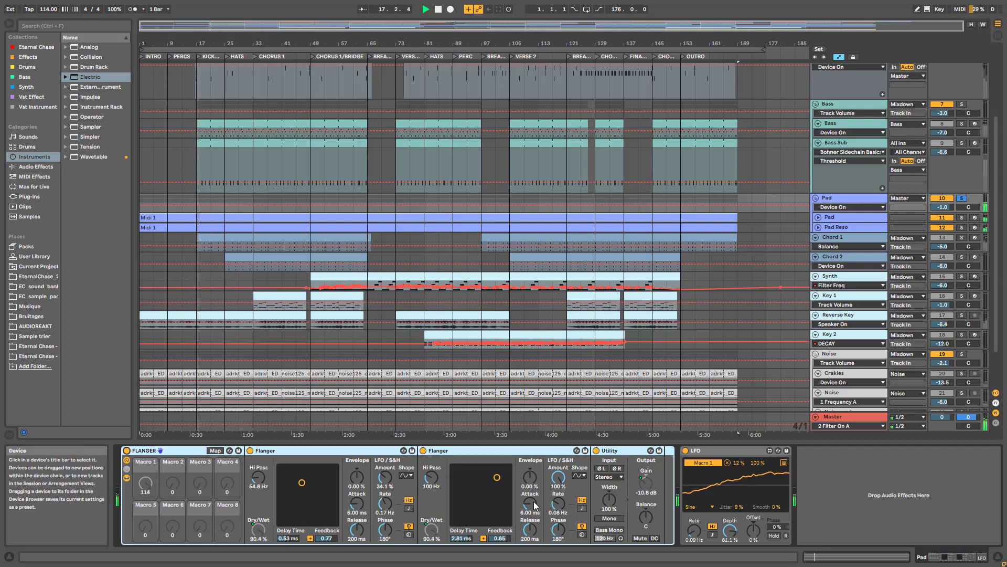
# Check the Utility gain and Macro 1 in the FLANGER rack, hide the rack's chain devices and stop playback.
pyautogui.click(644, 483)
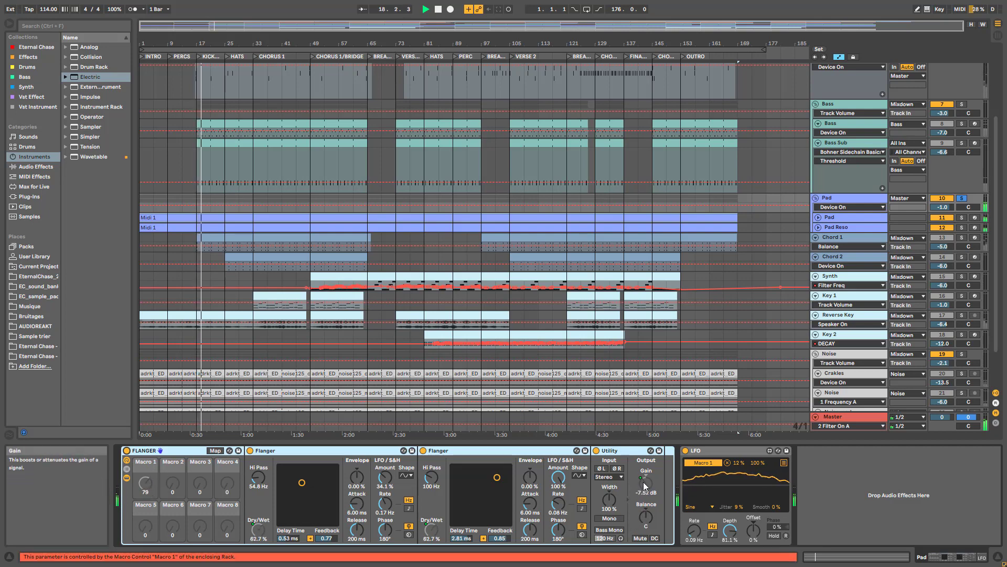
pyautogui.click(645, 485)
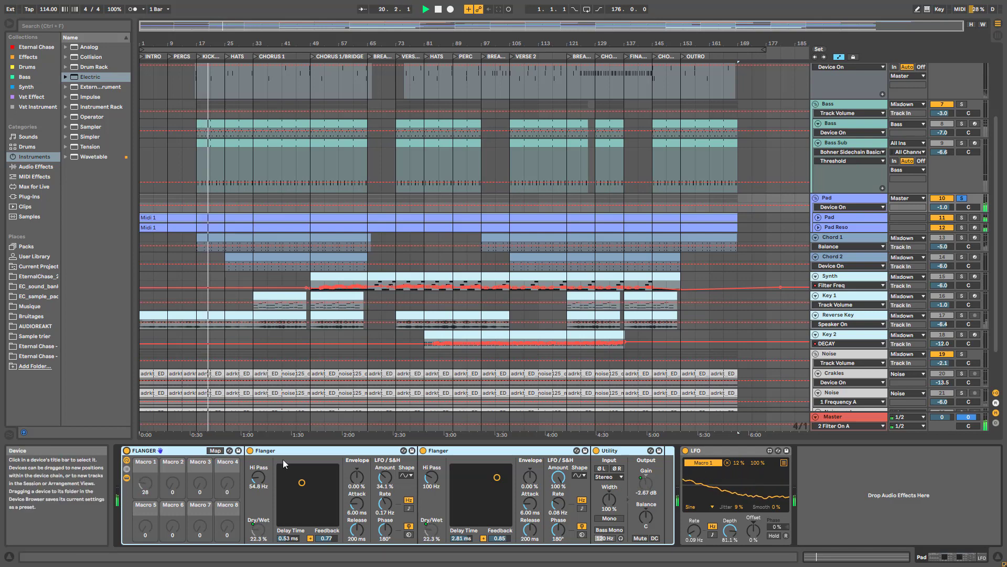
pyautogui.click(143, 479)
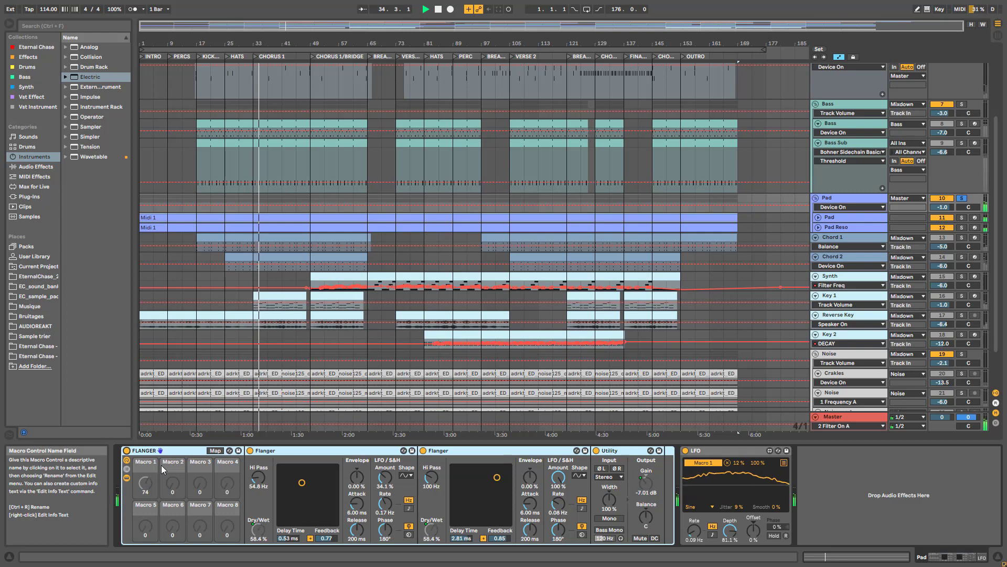
pyautogui.click(127, 477)
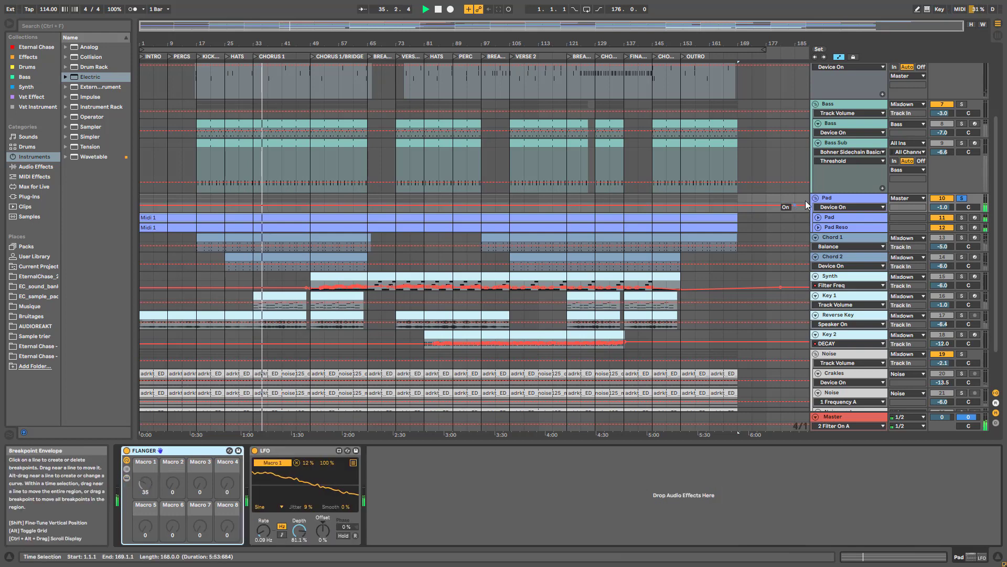
pyautogui.press('space')
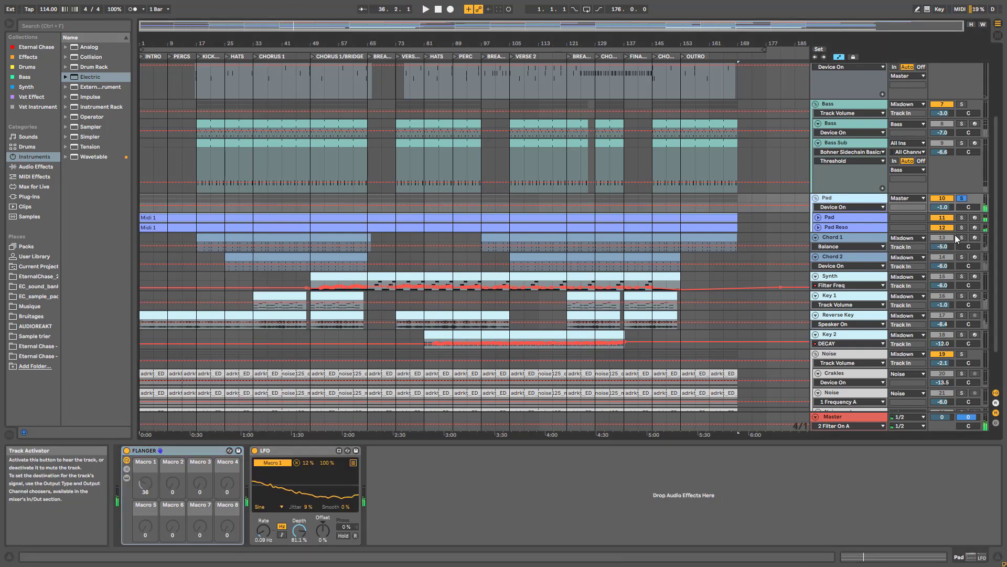
# Solo the Chord 1 track, show its devices and play it from bar 17.
pyautogui.click(962, 238)
pyautogui.click(839, 239)
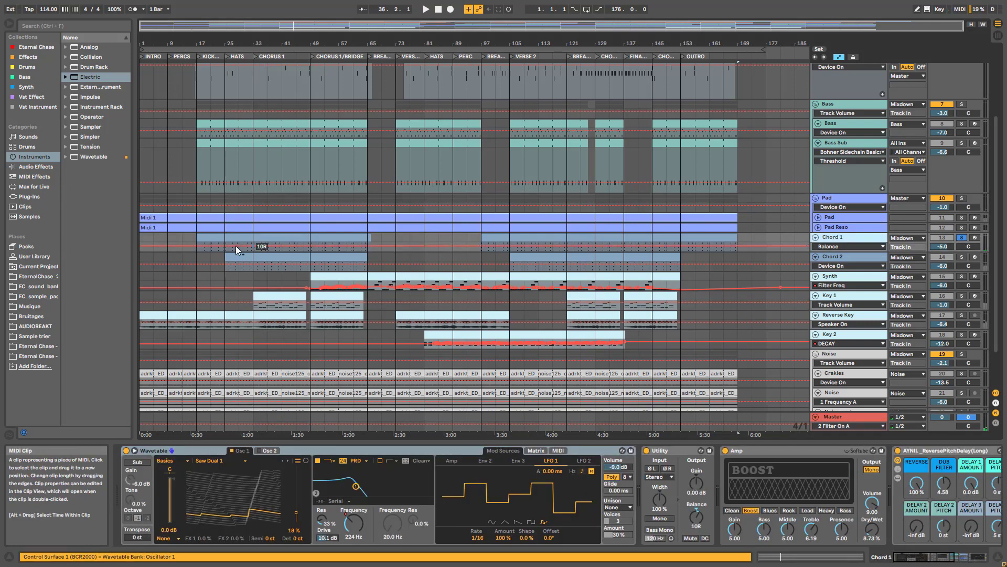
pyautogui.click(196, 250)
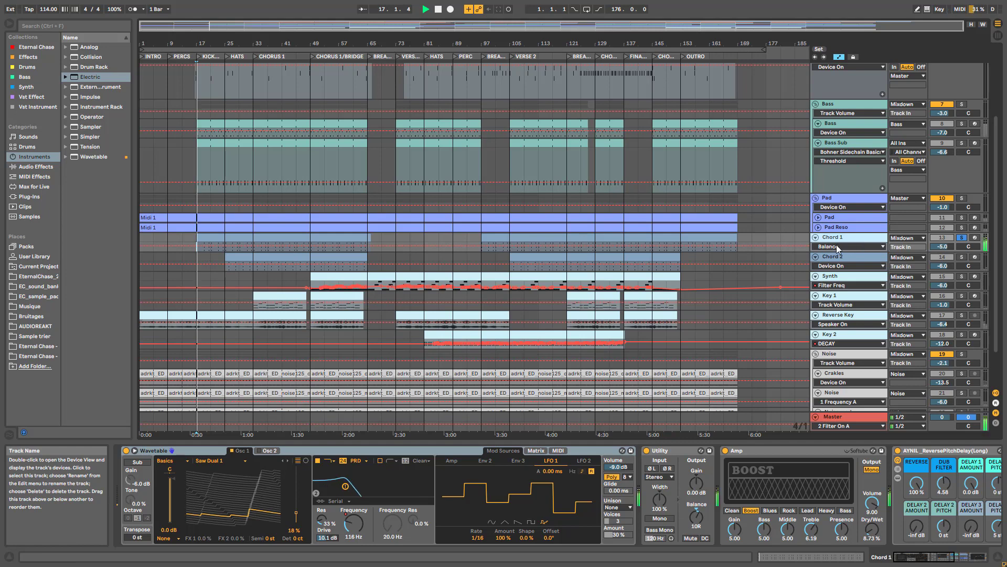
# Stop playback and turn off the EQ Eight, the AYNIL racks and the Amp on the Chord 1 track.
pyautogui.moveTo(922, 557); pyautogui.dragTo(958, 557)
pyautogui.press('space')
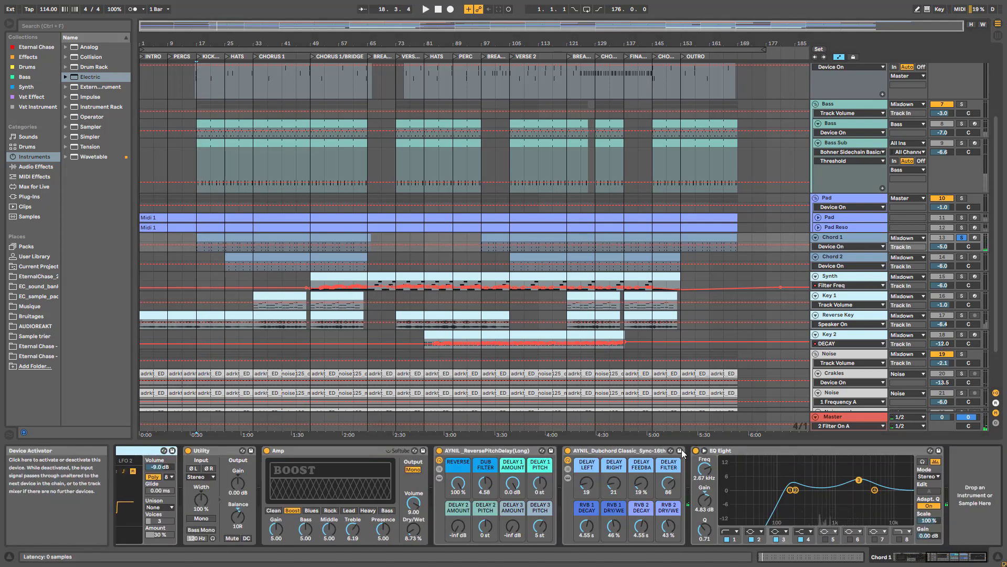
pyautogui.click(696, 450)
pyautogui.click(567, 450)
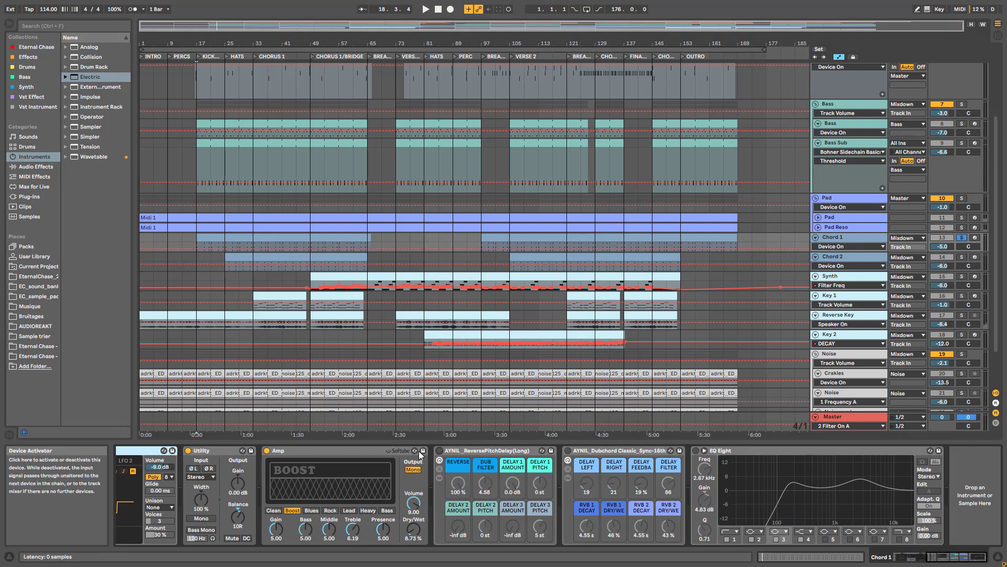
pyautogui.click(267, 451)
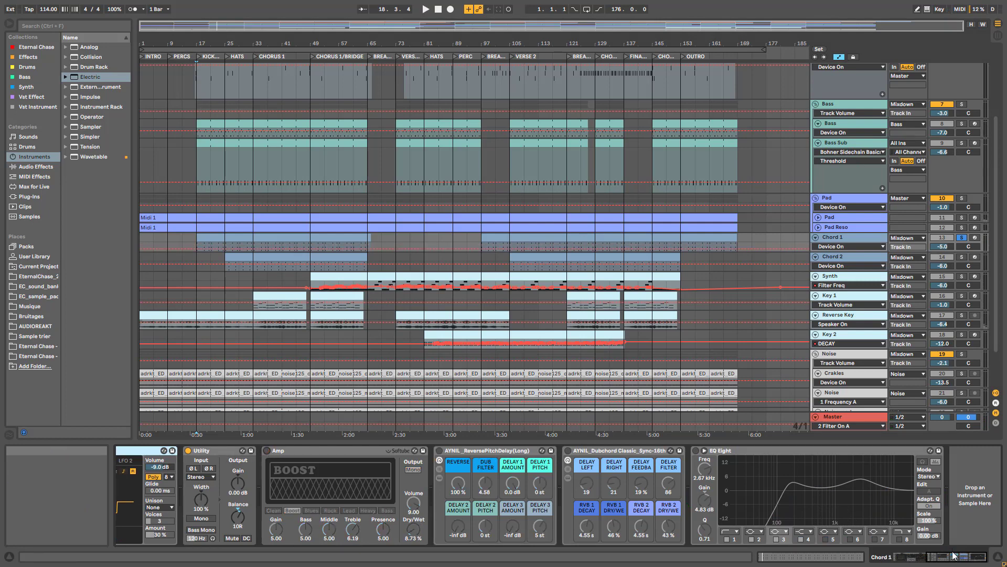
# Return to Chord 1's Wavetable and listen to its sound without the effects.
pyautogui.moveTo(954, 556); pyautogui.dragTo(905, 563)
pyautogui.press('space')
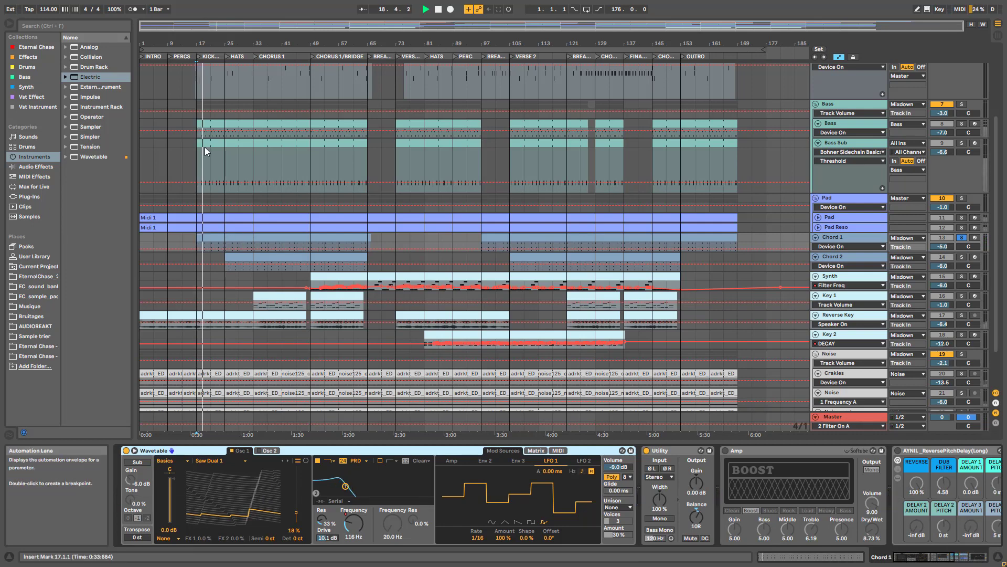
pyautogui.moveTo(218, 26); pyautogui.dragTo(199, 59)
pyautogui.press('space')
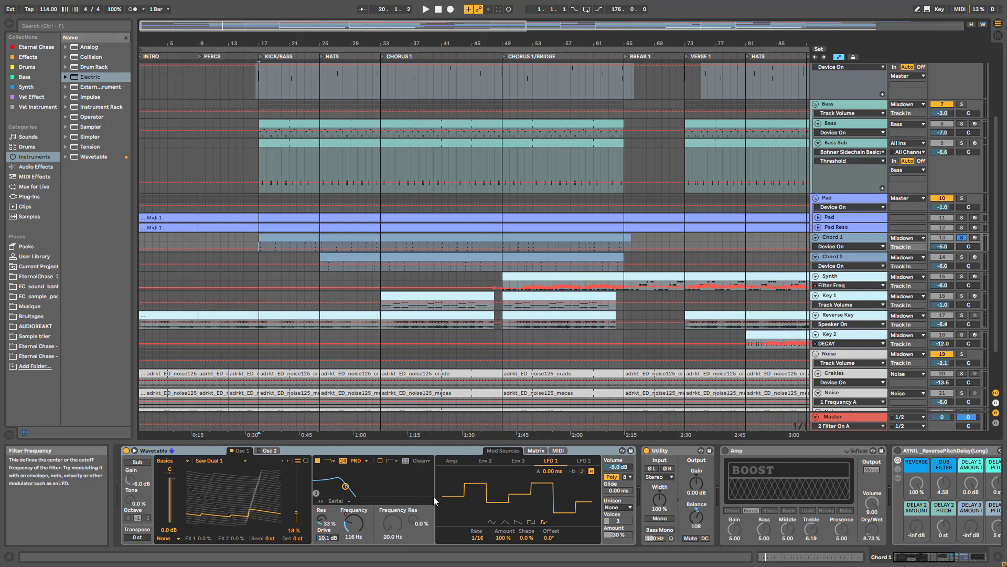
# Show the modulation matrix of Chord 1's Wavetable and audition the chord from bar 17.
pyautogui.click(539, 452)
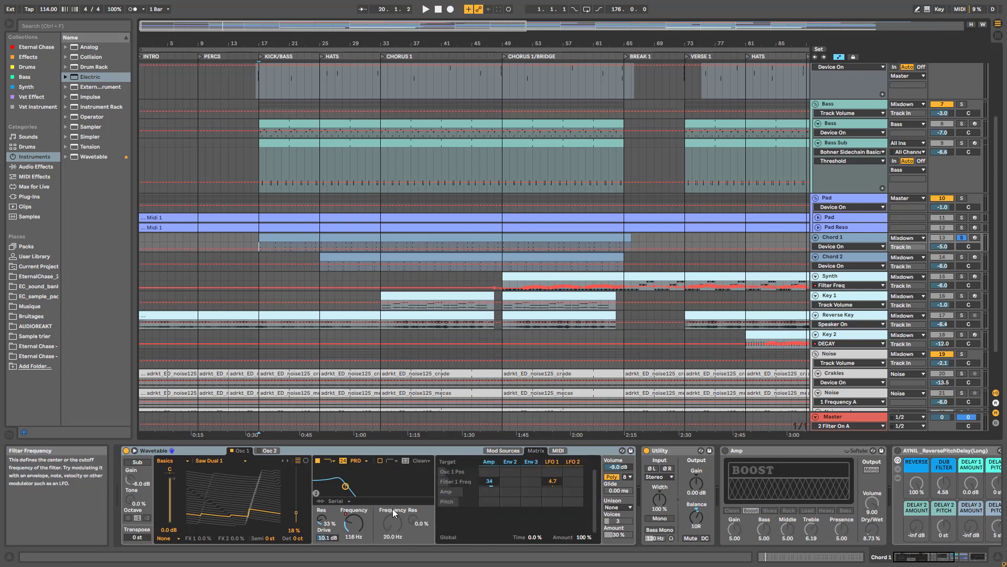
pyautogui.press('space')
pyautogui.press('space')
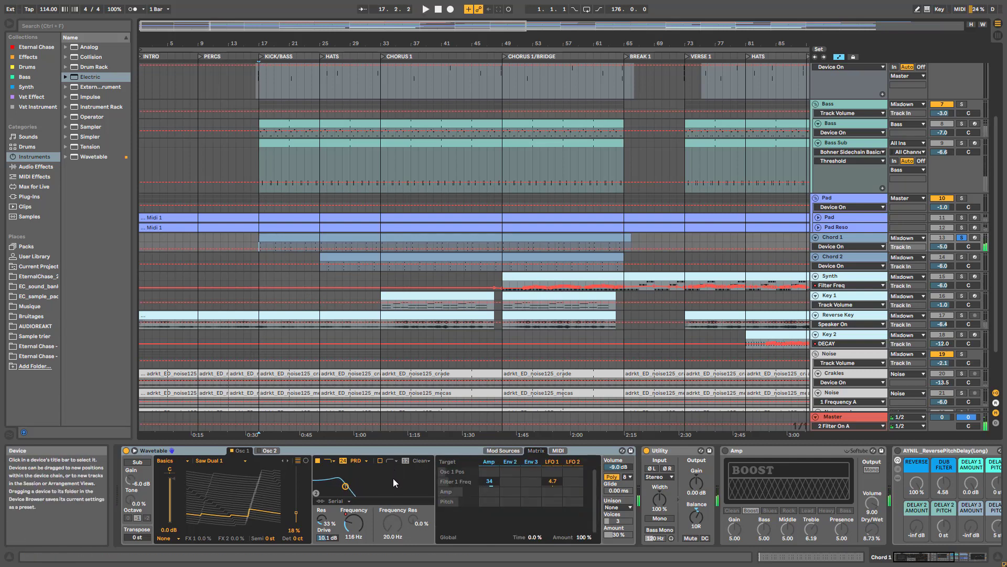
pyautogui.press('space')
pyautogui.press('space')
# Try the chord with the Amp modulation of Filter 1 Freq reset to 0.0, undo the reset and replay it.
pyautogui.doubleClick(494, 483)
pyautogui.press('space')
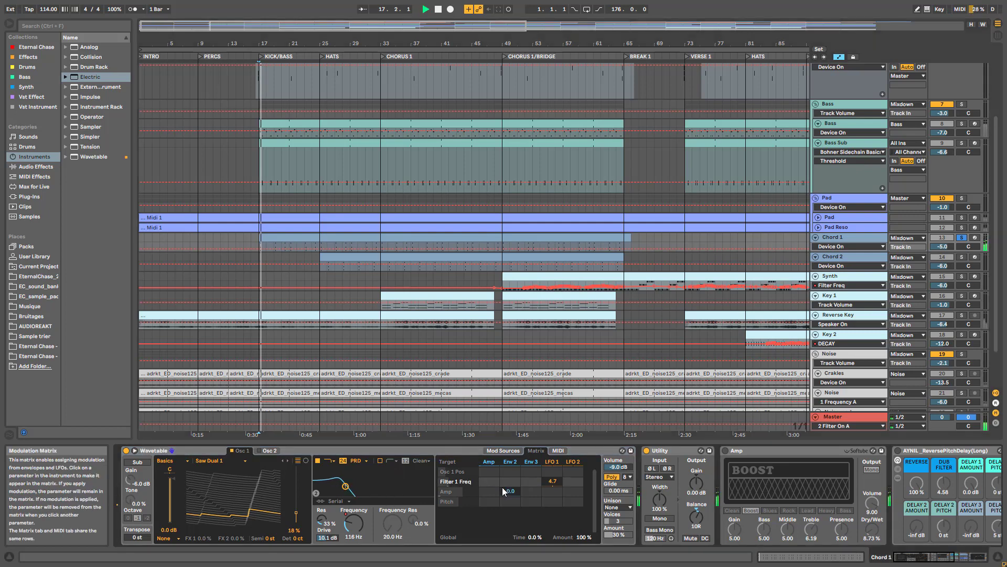
pyautogui.hotkey('ctrl', 'z')
pyautogui.press('space')
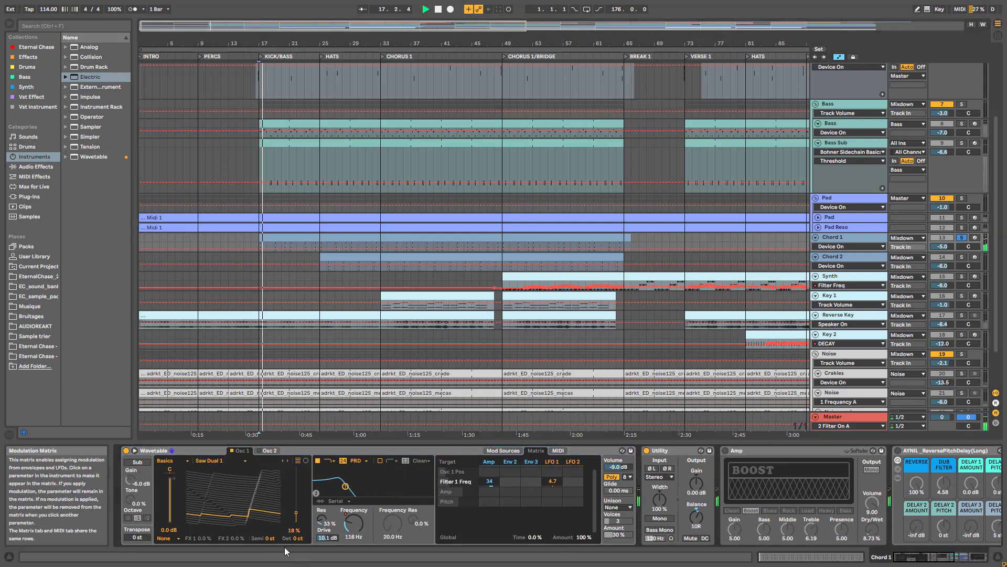
pyautogui.press('space')
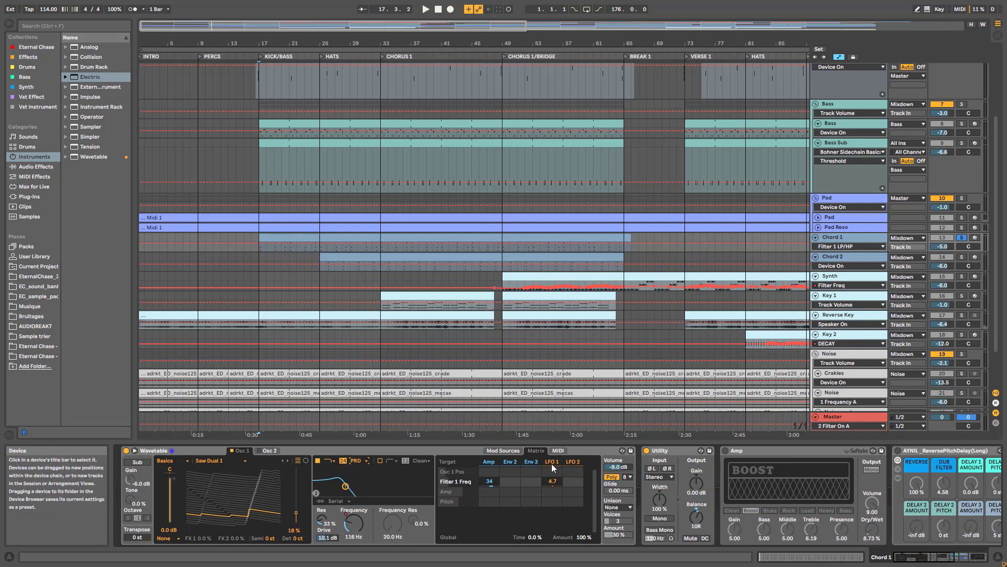
# View the Wavetable's LFO 1 modulation source and return to the modulation matrix.
pyautogui.click(503, 451)
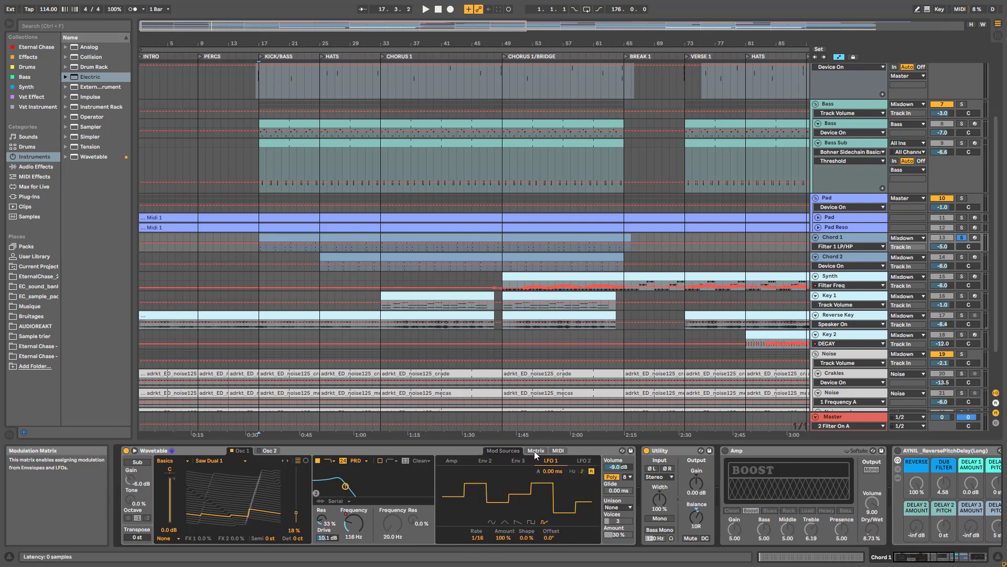
pyautogui.click(536, 450)
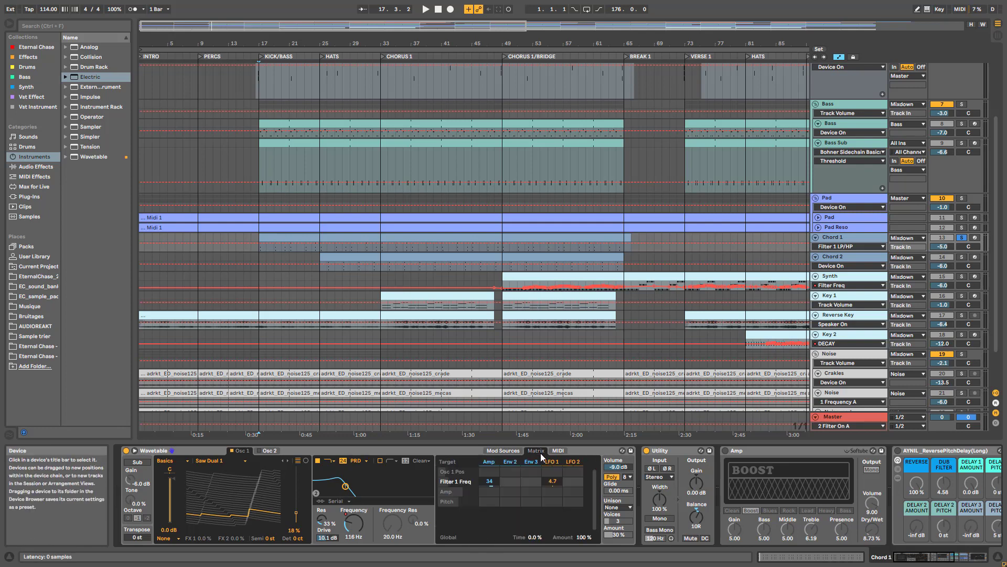
# Display Chord 1's Filter 1 Freq automation, and switch its automation lane back to Device On.
pyautogui.click(352, 529)
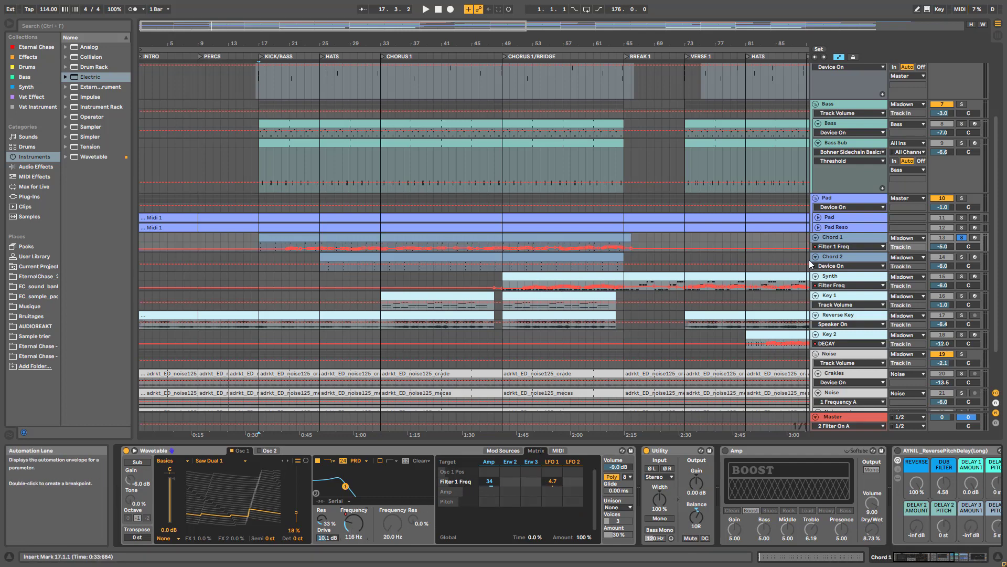
pyautogui.click(837, 247)
pyautogui.click(836, 251)
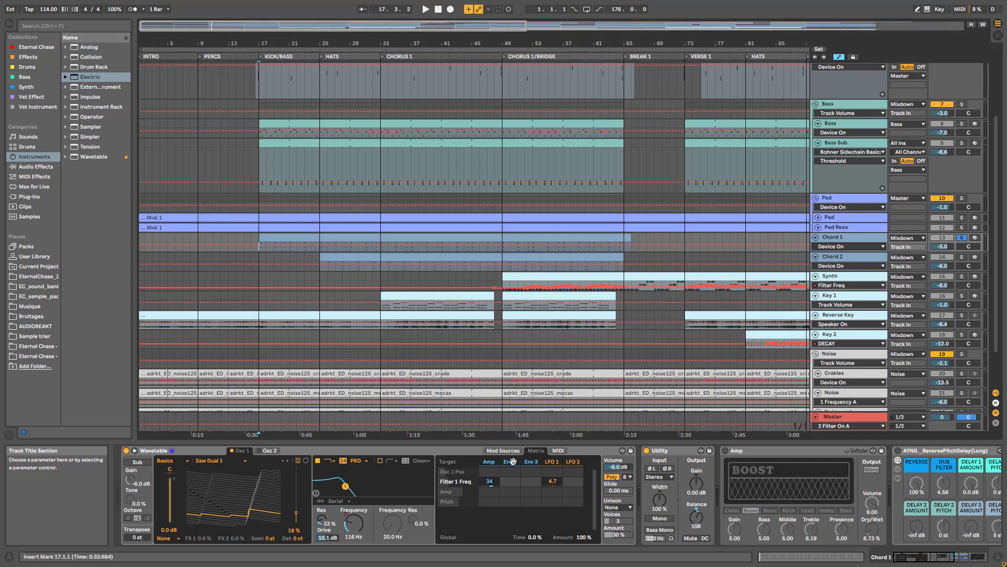
# Display the Filter 1 Freq automation on Chord 1 and enlarge the track to show its curve.
pyautogui.click(356, 527)
pyautogui.moveTo(856, 252); pyautogui.dragTo(856, 323)
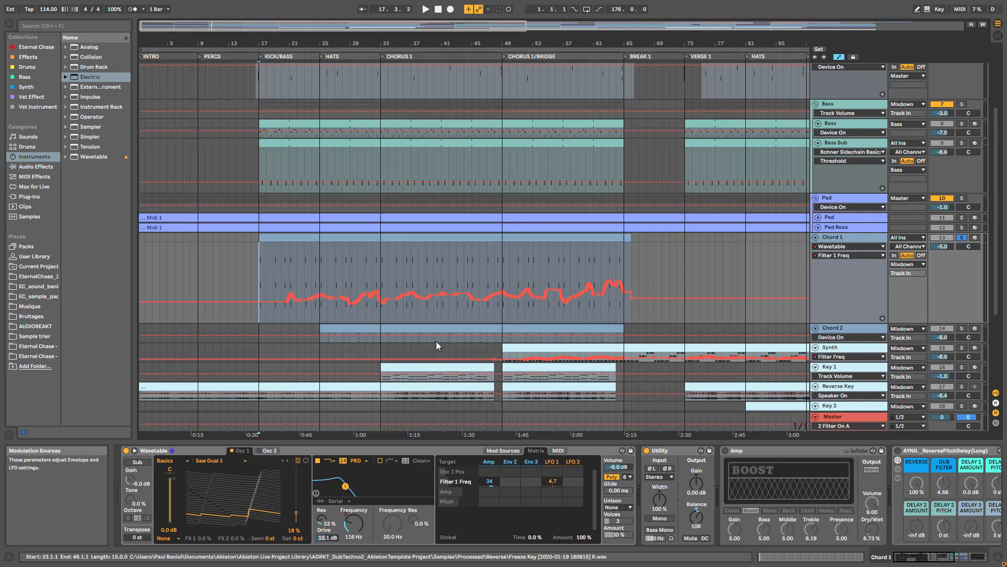
# Audition Chord 1 from bar 25 and switch on its Amp device during playback.
pyautogui.click(321, 311)
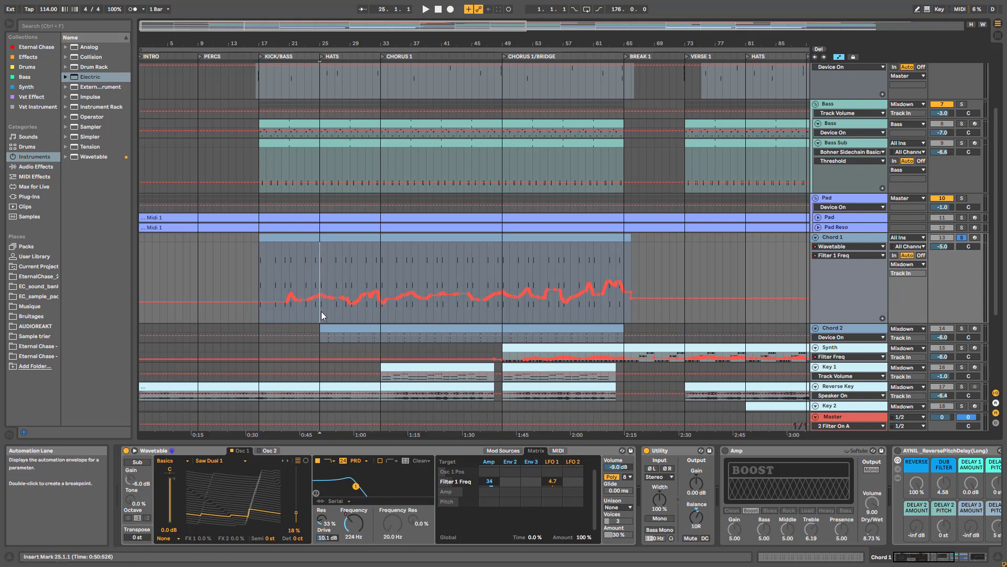
pyautogui.press('space')
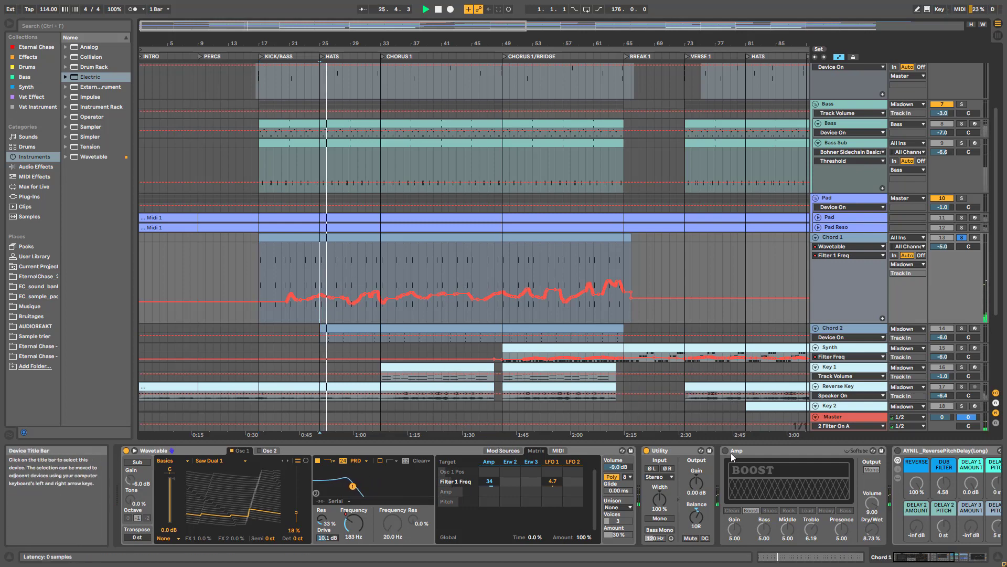
pyautogui.click(725, 451)
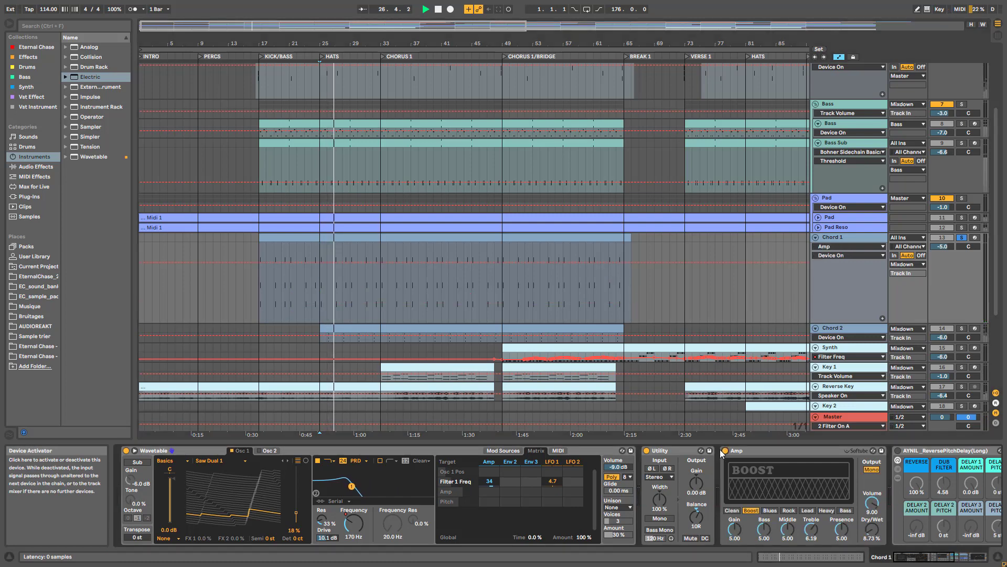
pyautogui.press('space')
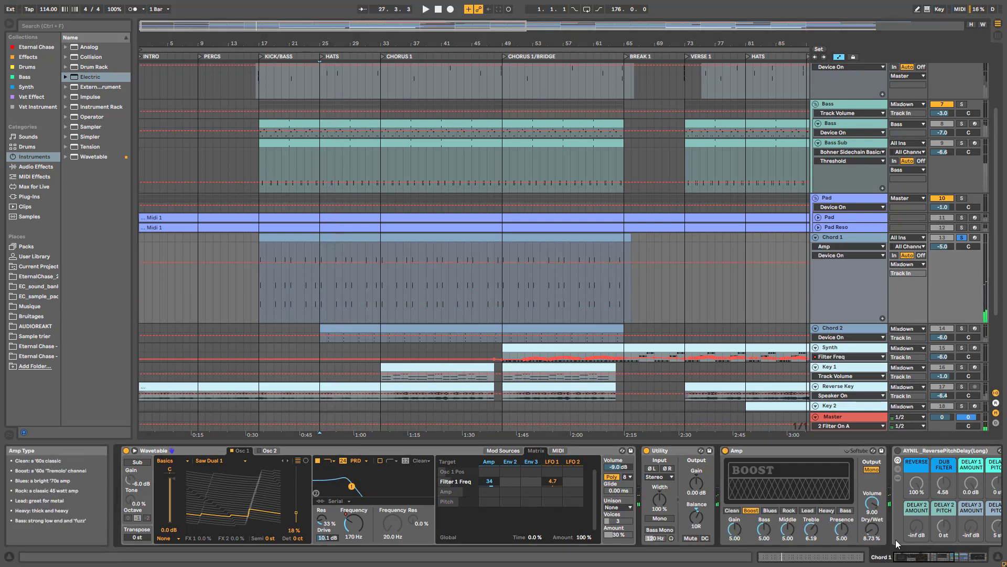
# Switch on Chord 1's AYNIL_ReversePitchDelay(Long) rack and audition the chord from bar 25.
pyautogui.click(937, 560)
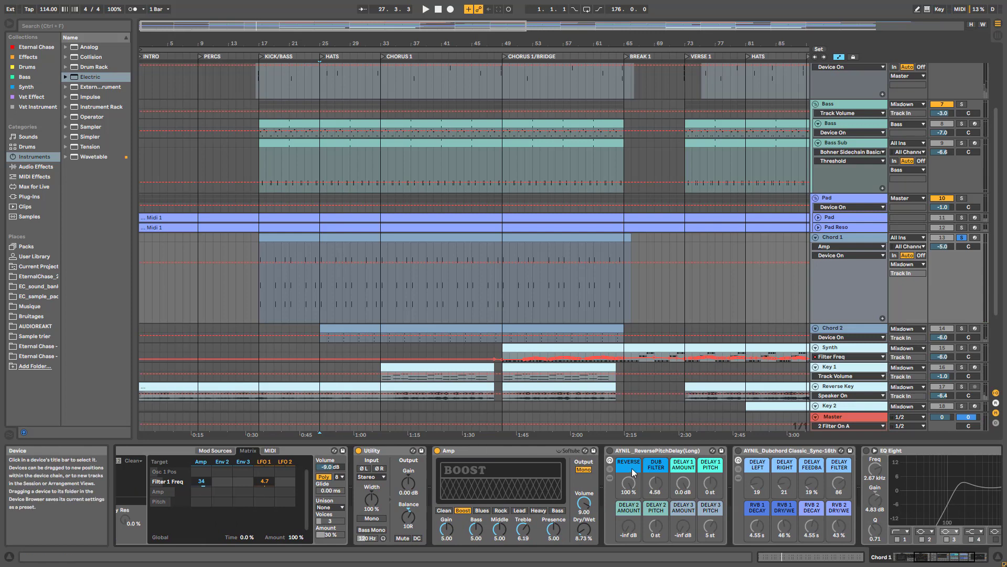
pyautogui.click(610, 450)
pyautogui.click(655, 451)
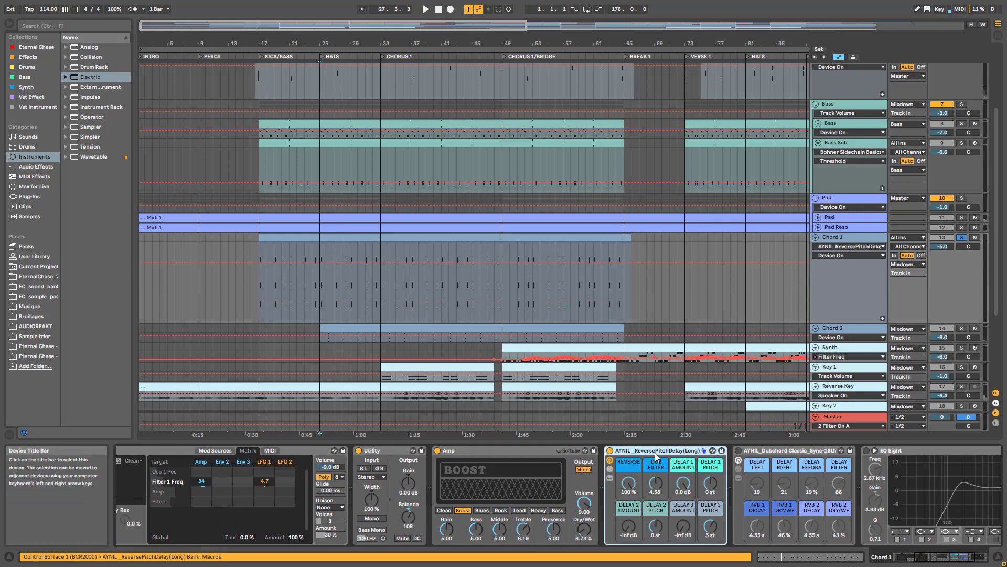
pyautogui.click(321, 308)
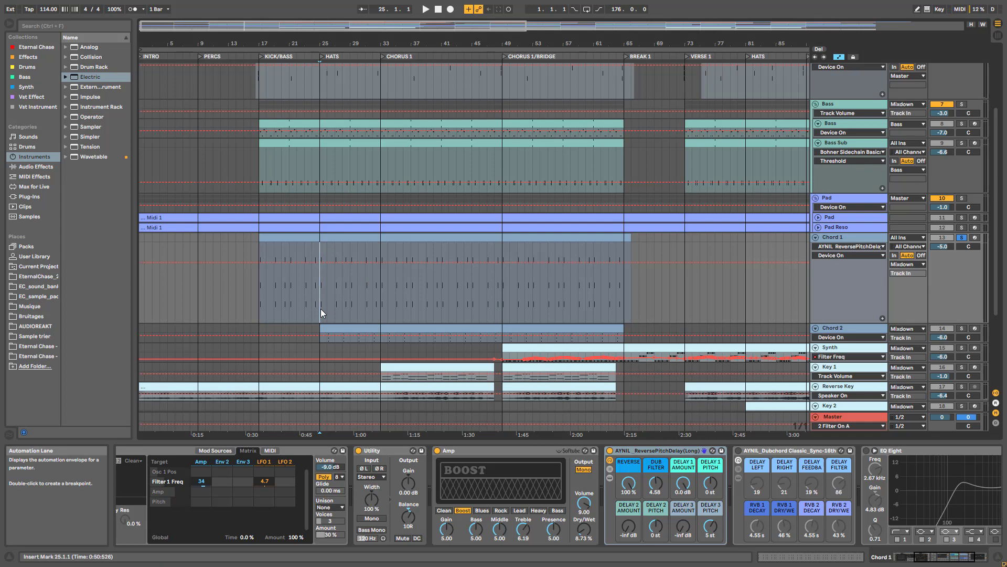
pyautogui.press('space')
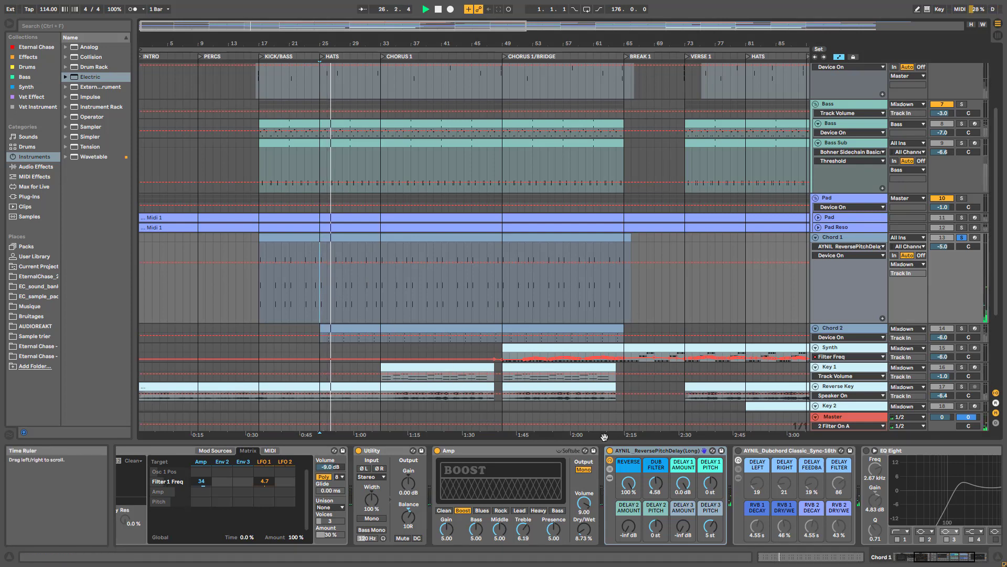
# Try the chord with the delay rack's Reverse macro at 0 %, replay it and undo the change.
pyautogui.moveTo(630, 490); pyautogui.dragTo(629, 546)
pyautogui.press('space')
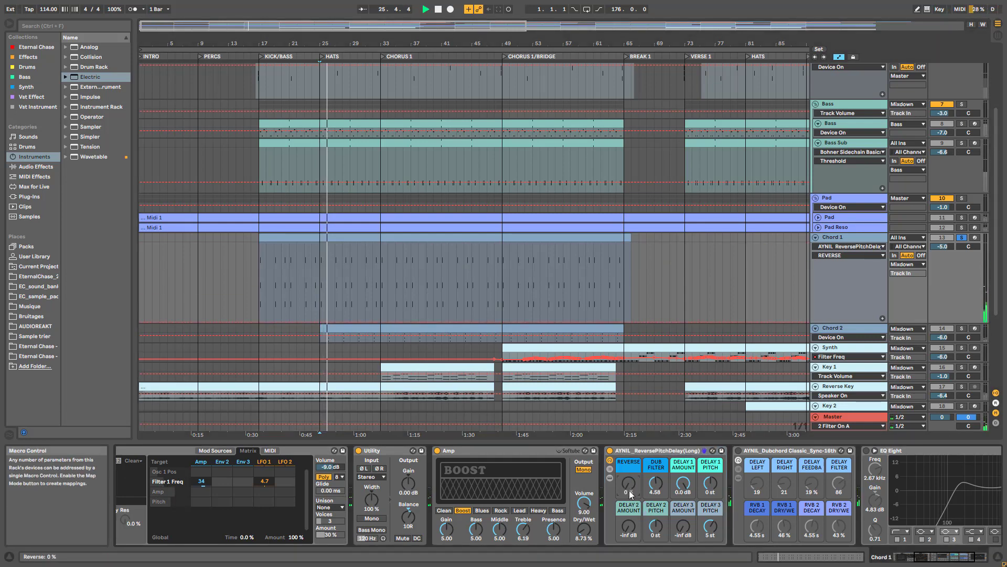
pyautogui.press('space')
pyautogui.hotkey('ctrl', 'z')
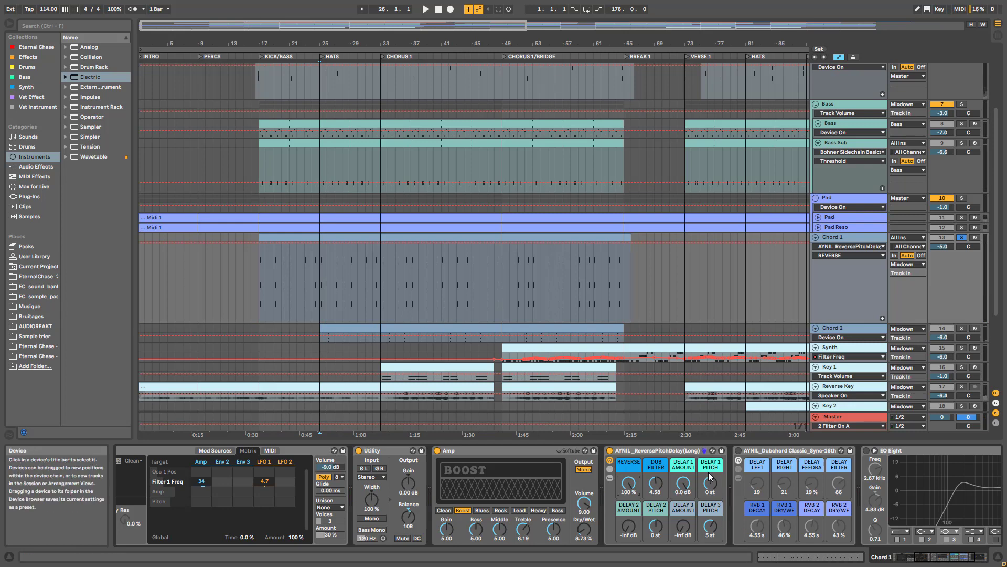
# Switch on the AYNIL_Dubchord Classic_Sync-16th rack on Chord 1 and play the chord from bar 25.
pyautogui.moveTo(952, 557); pyautogui.dragTo(971, 557)
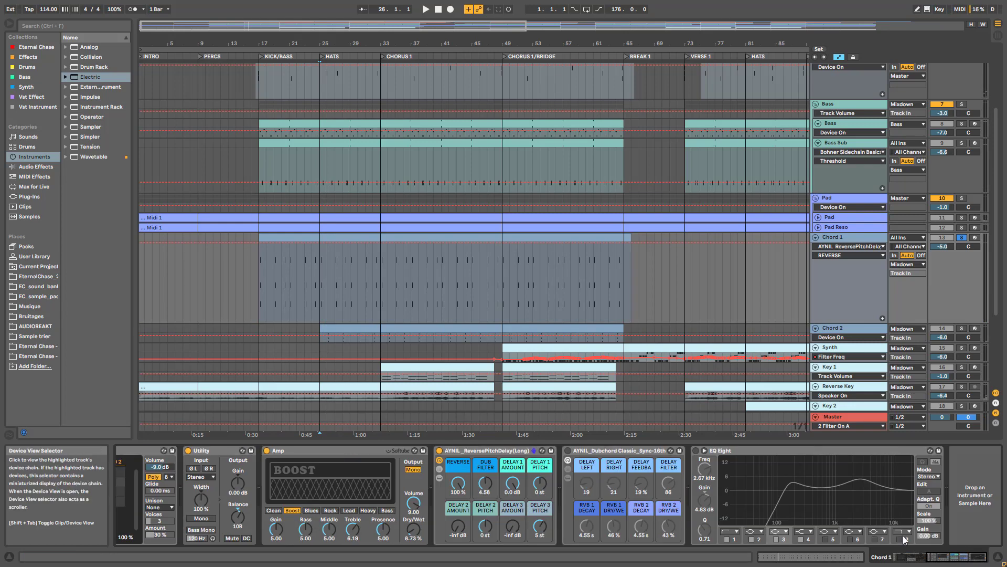
pyautogui.click(568, 451)
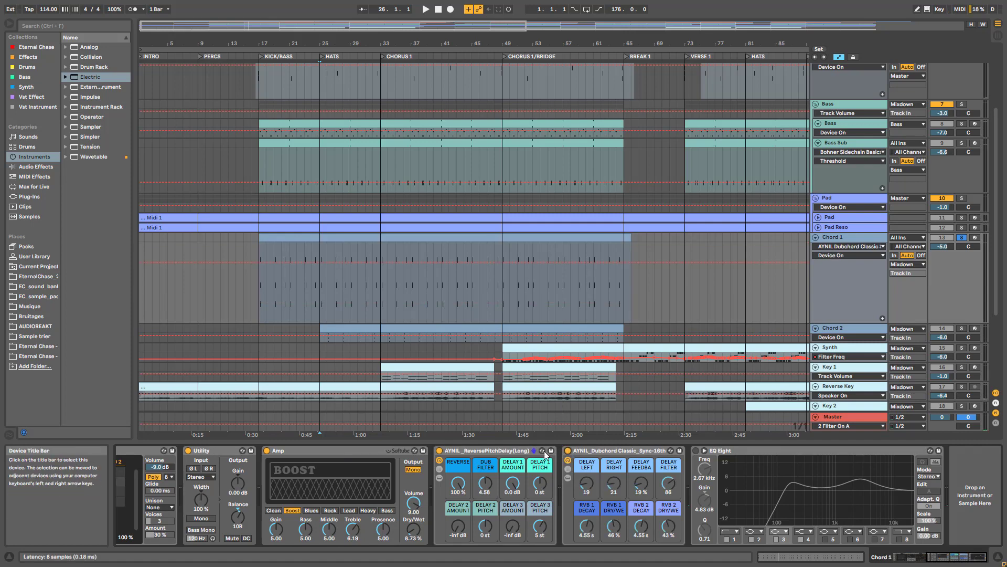
pyautogui.press('space')
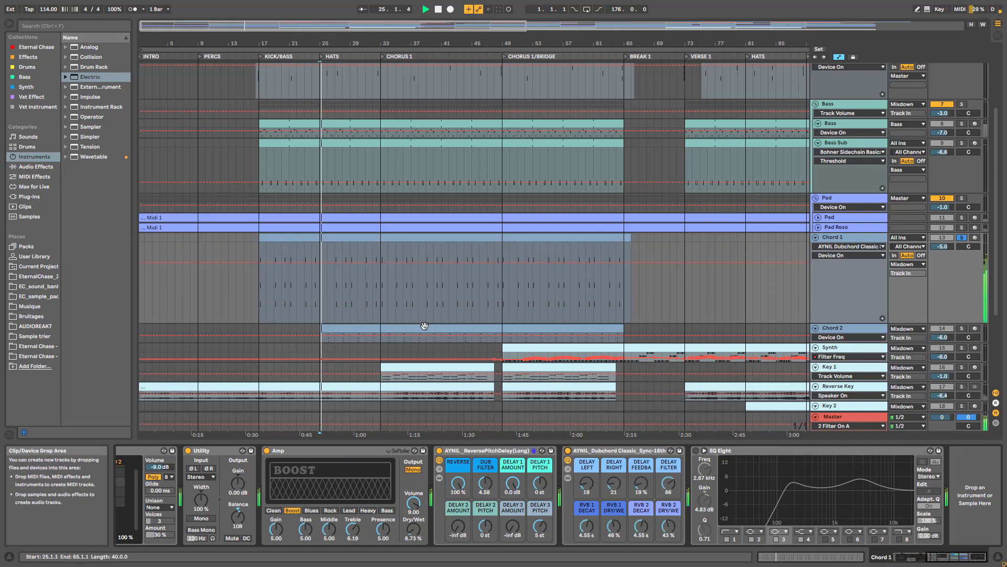
# Examine the Dubchord rack's Del + Rev and Rev Only chains and their devices, and fold the rack back to its macros.
pyautogui.click(570, 478)
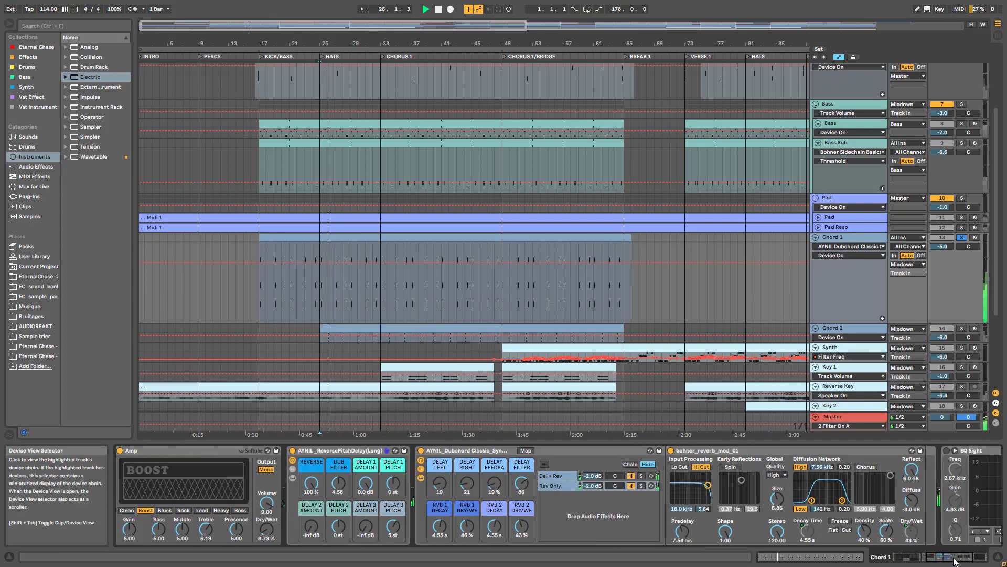
pyautogui.click(415, 476)
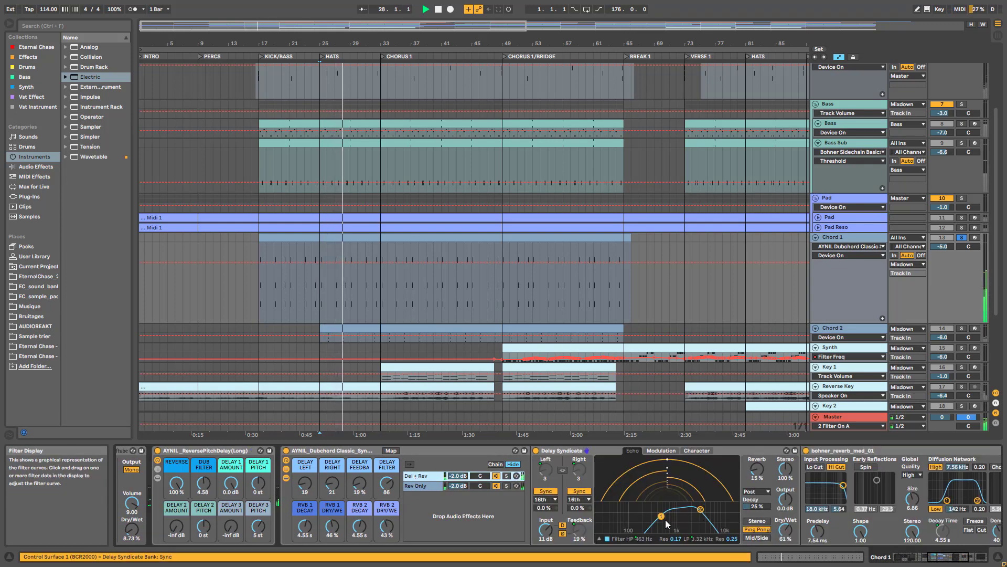
pyautogui.moveTo(948, 558); pyautogui.dragTo(956, 558)
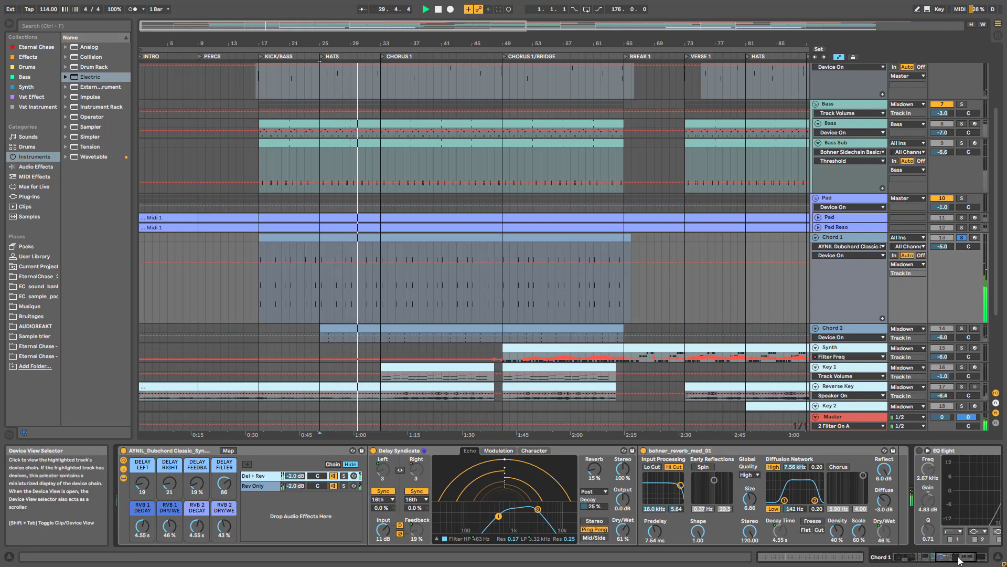
pyautogui.moveTo(957, 558); pyautogui.dragTo(946, 557)
pyautogui.press('Delete')
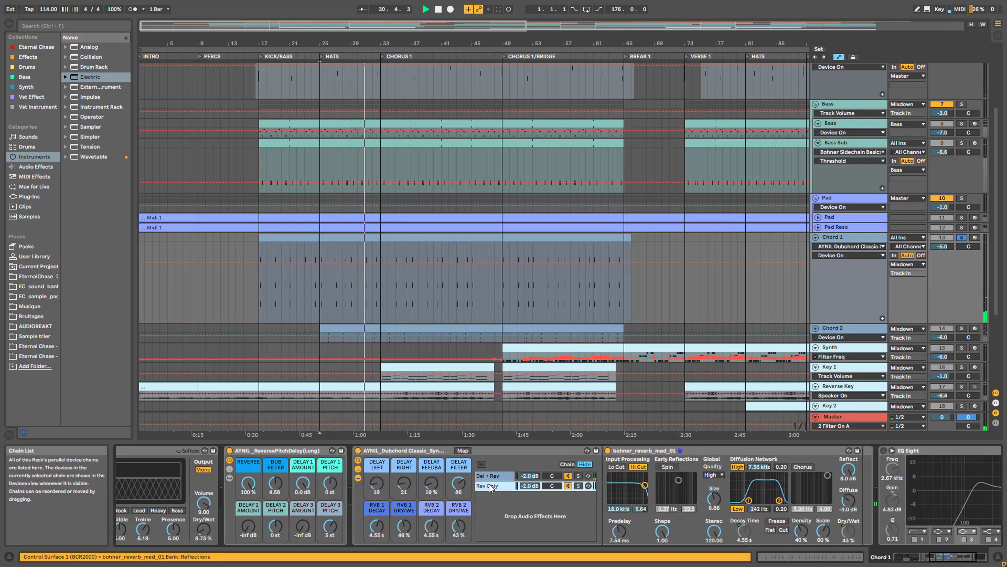
pyautogui.press('Delete')
pyautogui.click(358, 470)
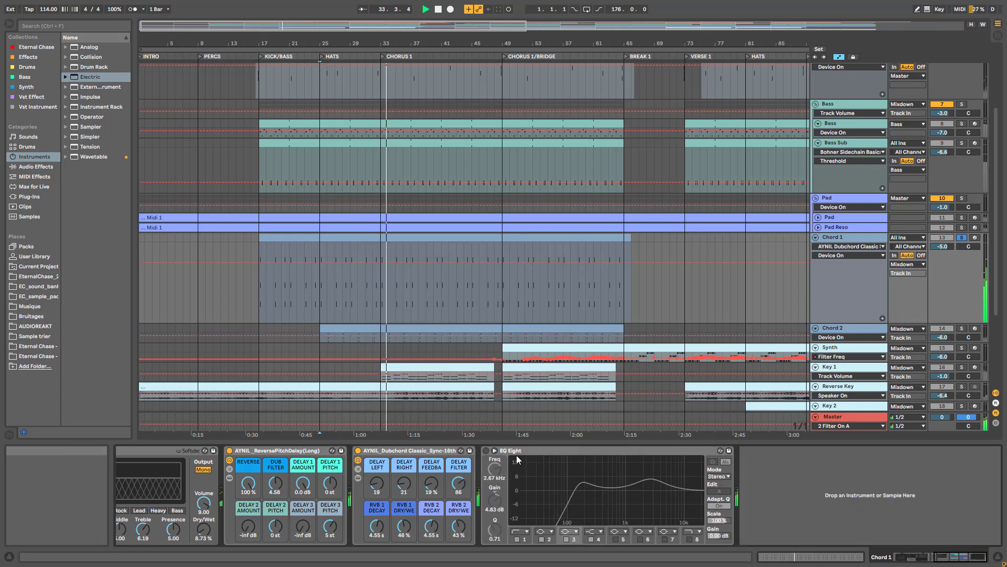
# Switch on Chord 1's EQ Eight and audition the chord soloed together with the Pad group.
pyautogui.click(486, 450)
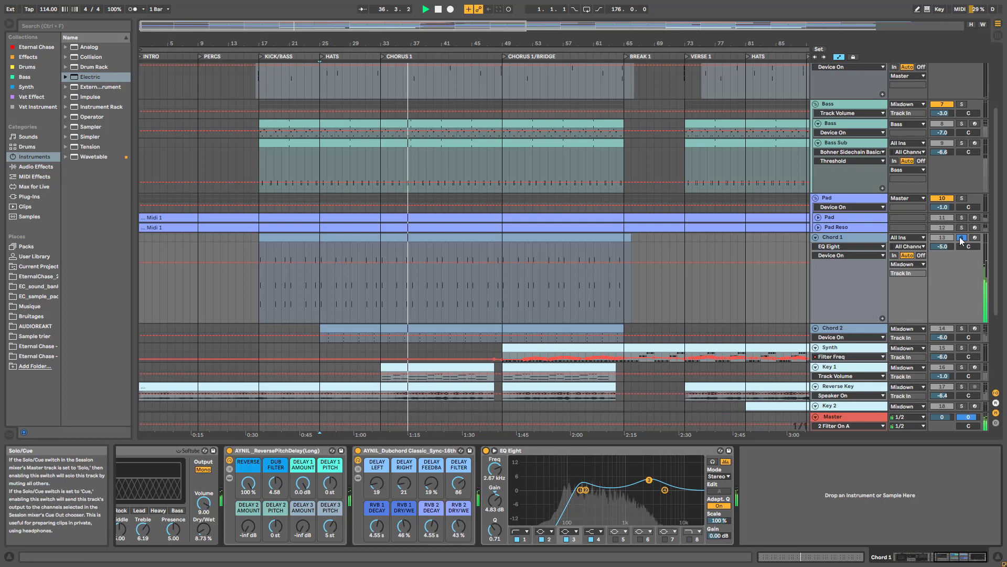
pyautogui.click(962, 198)
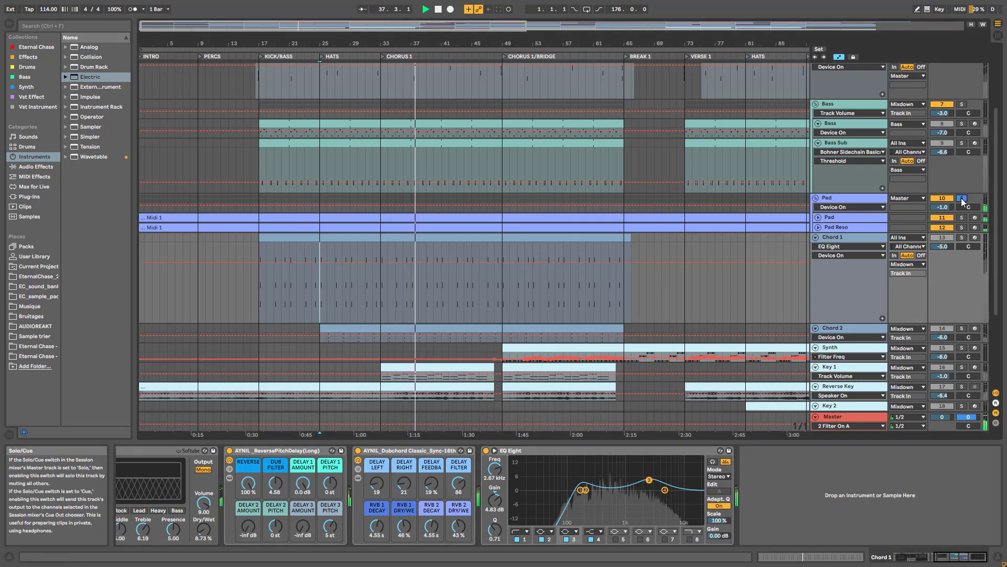
pyautogui.press('super')
pyautogui.keyDown('ctrl'); pyautogui.click(963, 238); pyautogui.keyUp('ctrl')
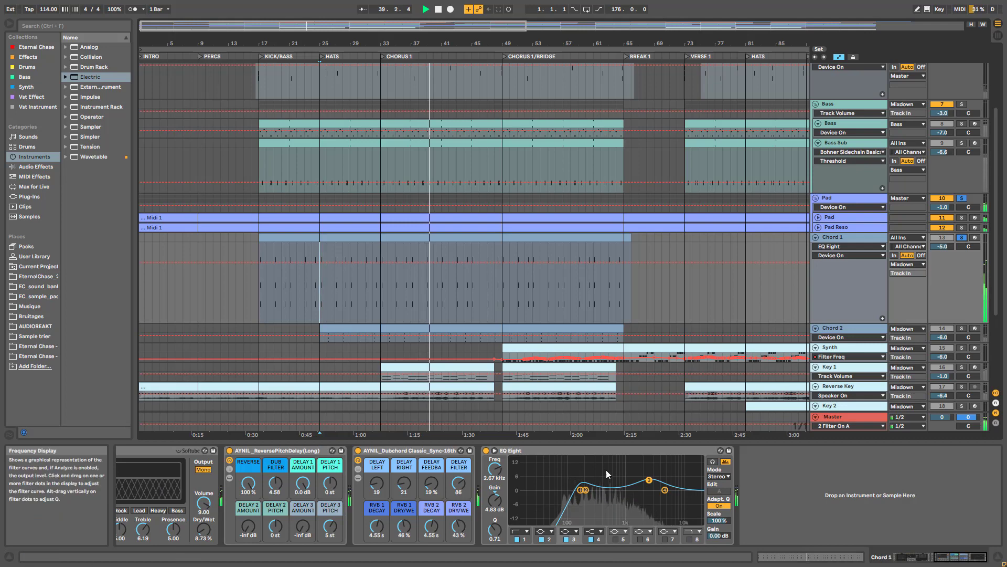
# Show Chord 2's devices, audition the track on its own and add Chord 1 to the solo.
pyautogui.scroll(-2, 864, 279)
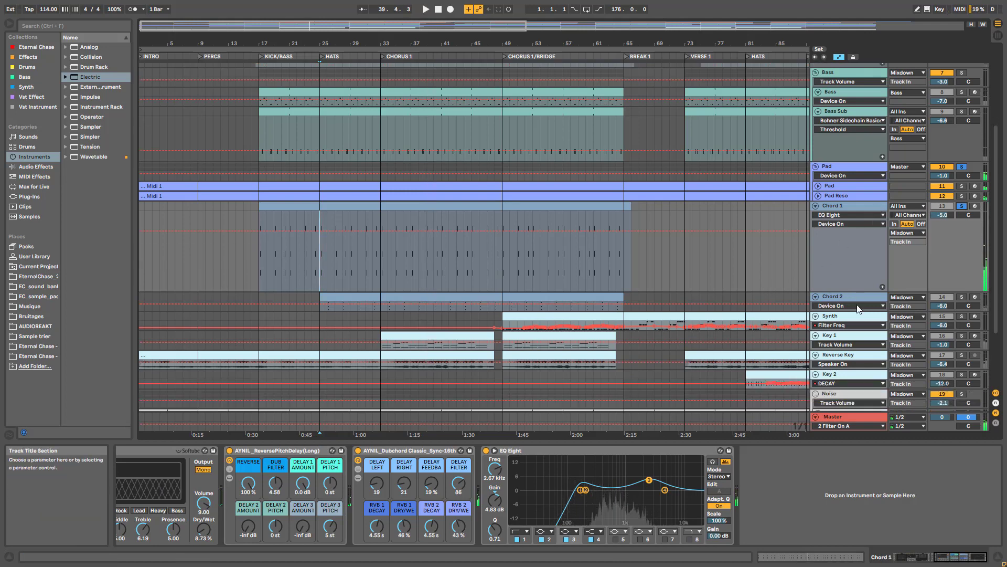
pyautogui.click(849, 296)
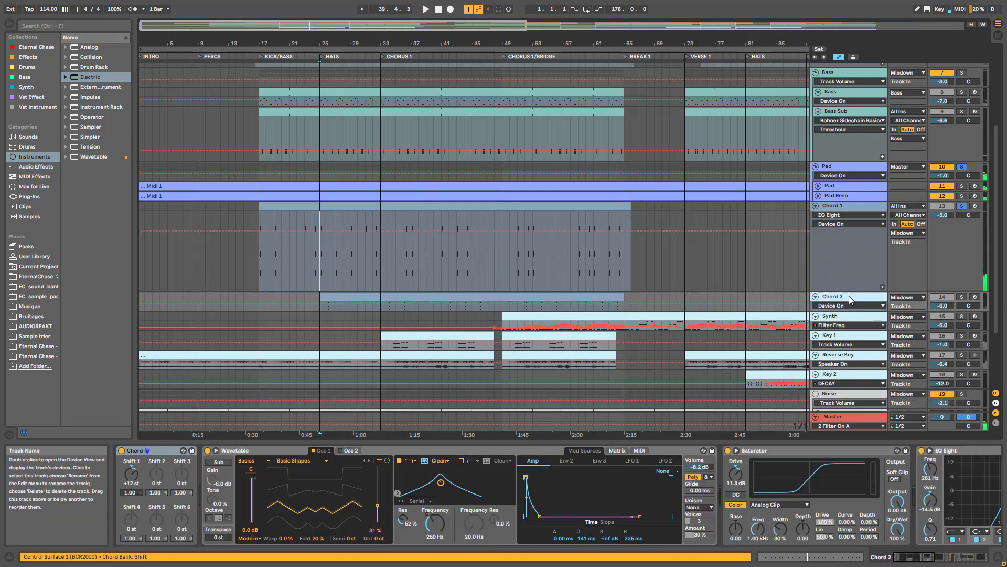
pyautogui.click(962, 296)
pyautogui.press('space')
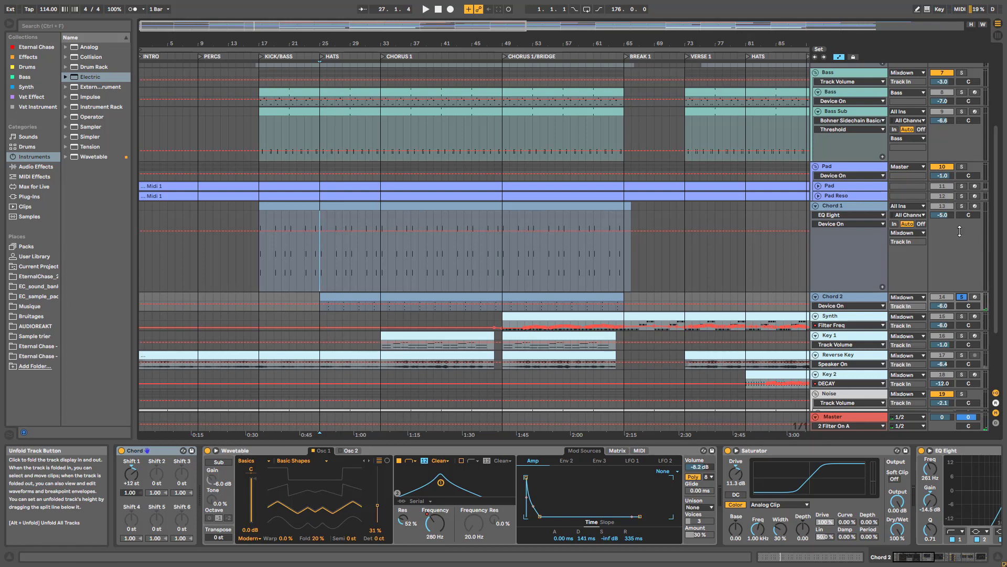
pyautogui.keyDown('ctrl'); pyautogui.click(962, 205); pyautogui.keyUp('ctrl')
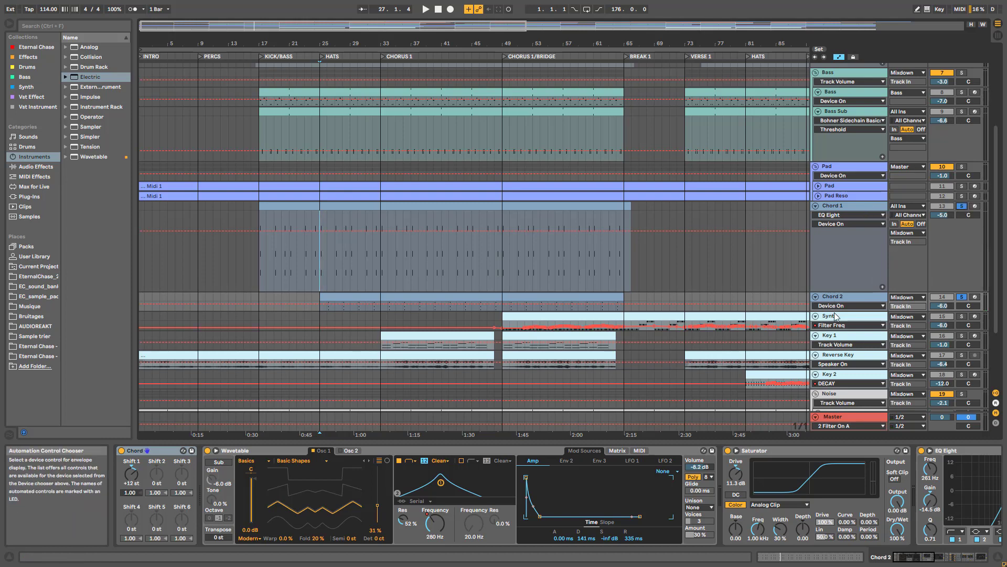
# Enlarge the Chord 2 track and switch off its Filter Delay, Reverb, Saturator and both EQ Eight devices.
pyautogui.moveTo(836, 313); pyautogui.dragTo(836, 340)
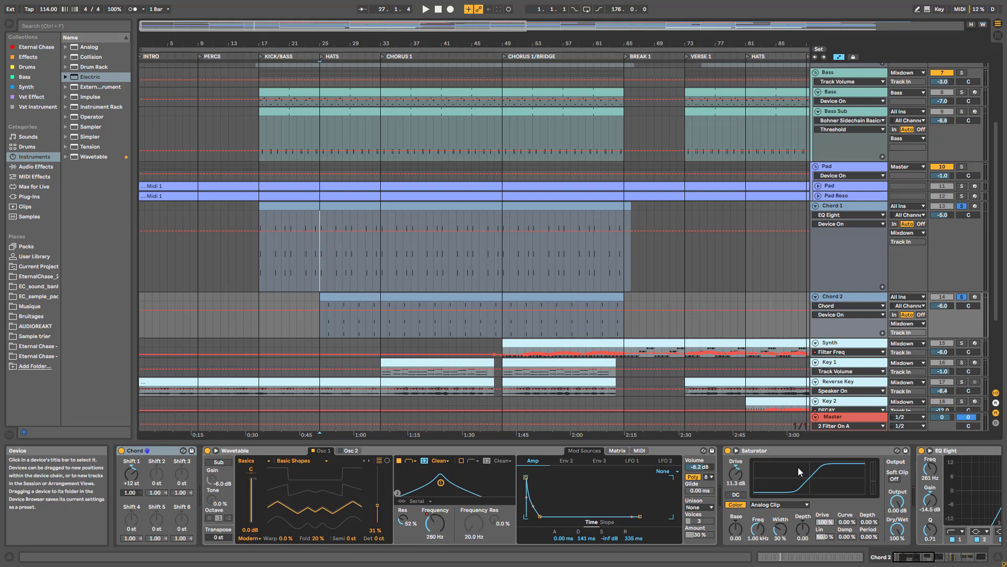
pyautogui.moveTo(930, 558); pyautogui.dragTo(955, 558)
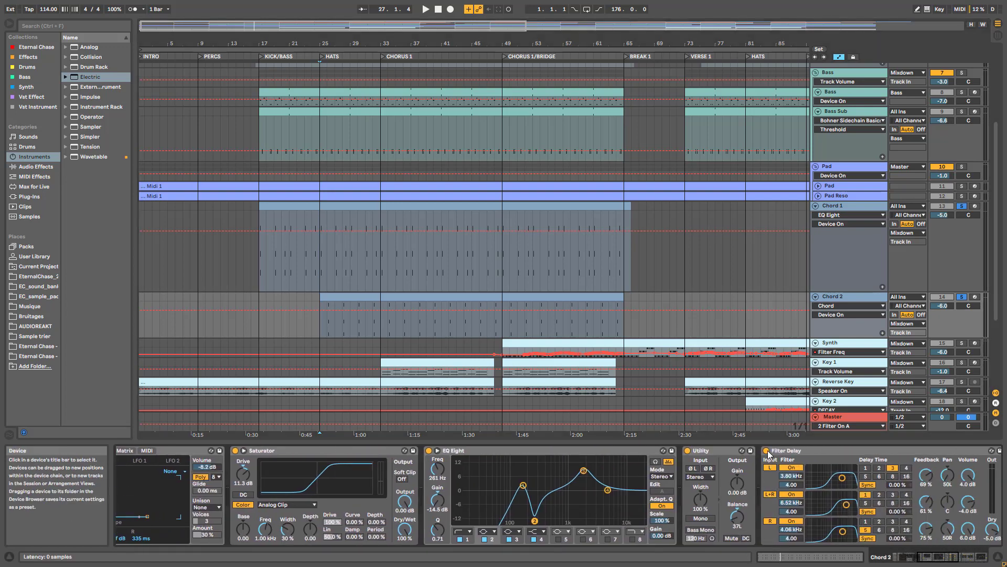
pyautogui.scroll(-5, 787, 480)
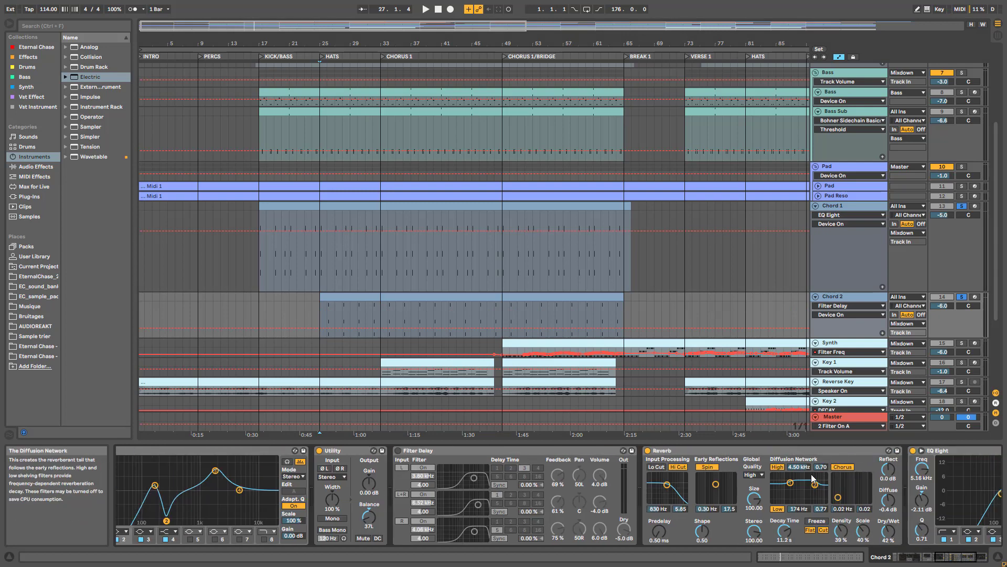
pyautogui.click(913, 450)
pyautogui.click(648, 450)
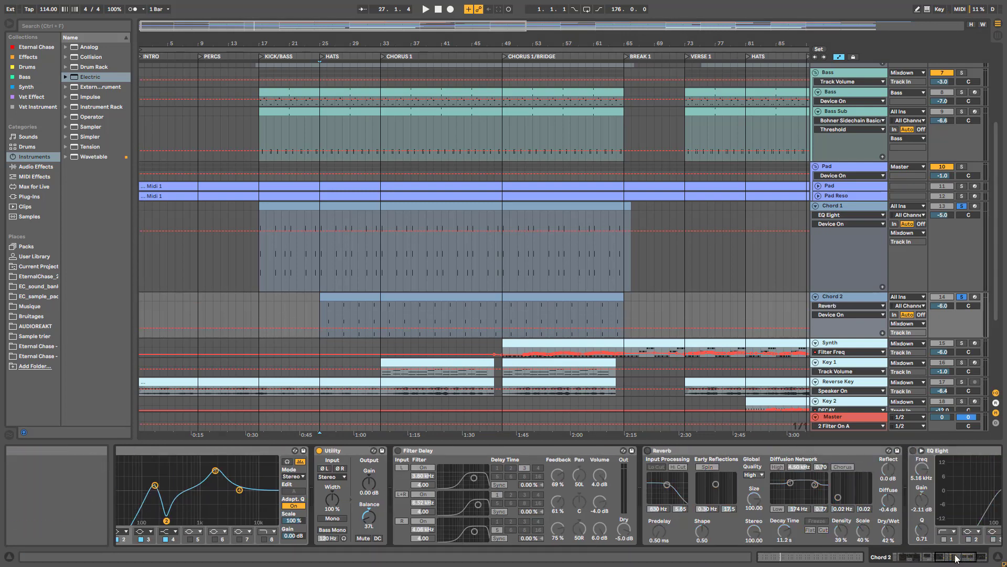
pyautogui.scroll(6, 926, 498)
pyautogui.click(926, 450)
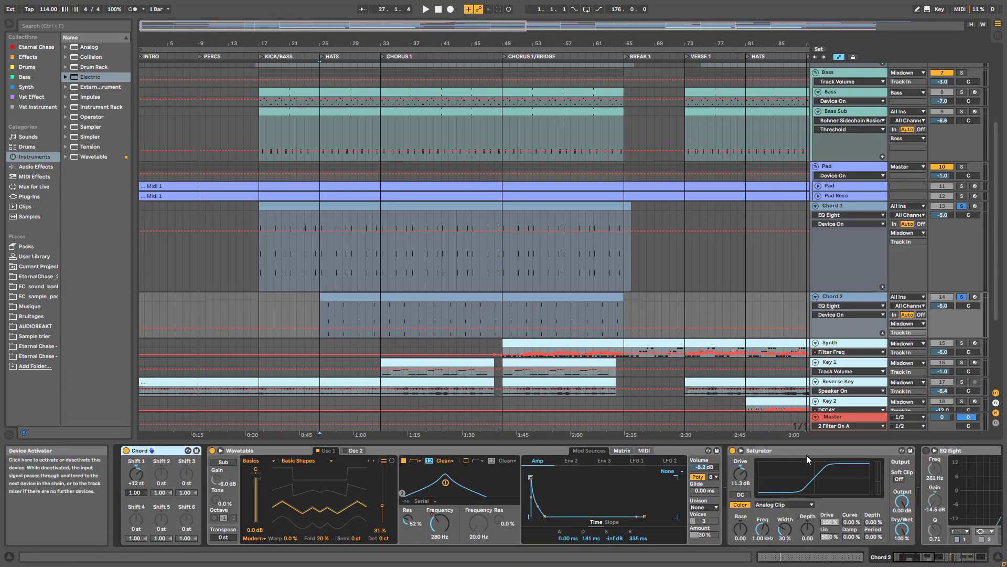
pyautogui.click(732, 450)
# Solo only Chord 2 and audition its dry sound from bar 26 with the arrangement enlarged around its start.
pyautogui.press('space')
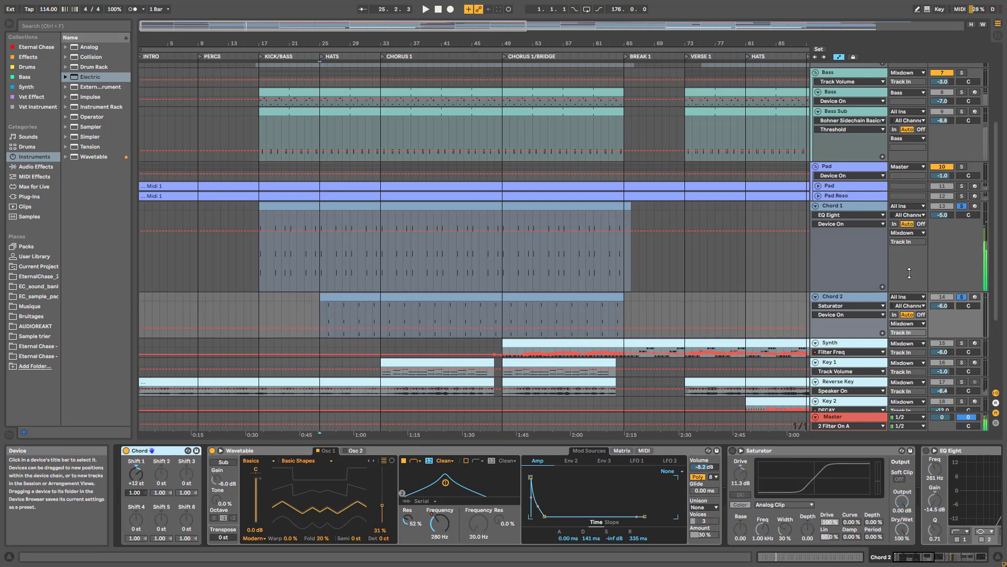
pyautogui.moveTo(967, 305); pyautogui.dragTo(967, 303)
pyautogui.click(962, 298)
pyautogui.click(962, 298)
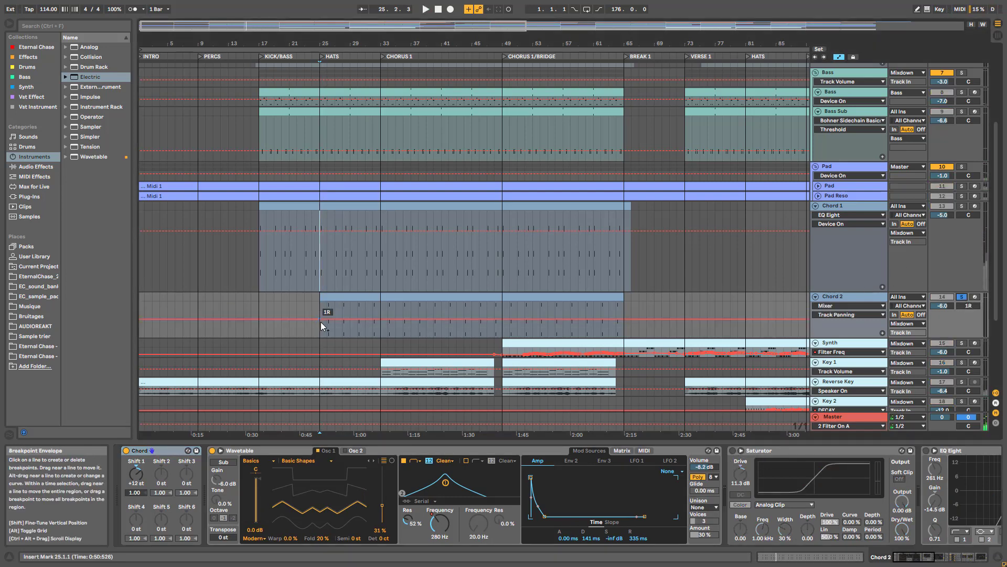
pyautogui.click(327, 334)
pyautogui.press('space')
pyautogui.moveTo(376, 26); pyautogui.dragTo(294, 54)
pyautogui.press('space')
pyautogui.press('space')
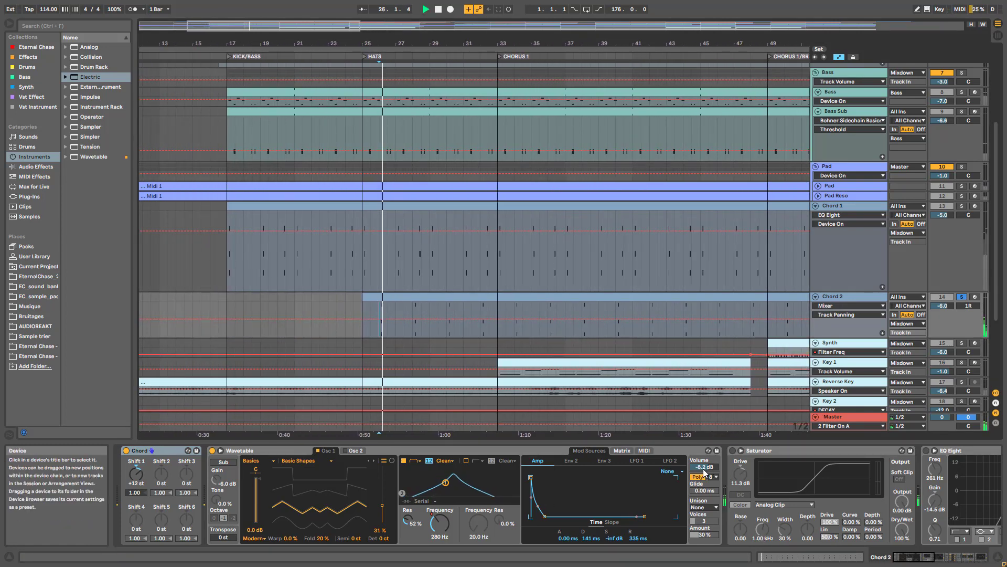
# Raise the volume of Chord 2's Wavetable to 0.0 dB and replay the dry chord from bar 26.
pyautogui.moveTo(704, 467); pyautogui.dragTo(704, 446)
pyautogui.press('space')
pyautogui.press('space')
pyautogui.press('space')
pyautogui.press('space')
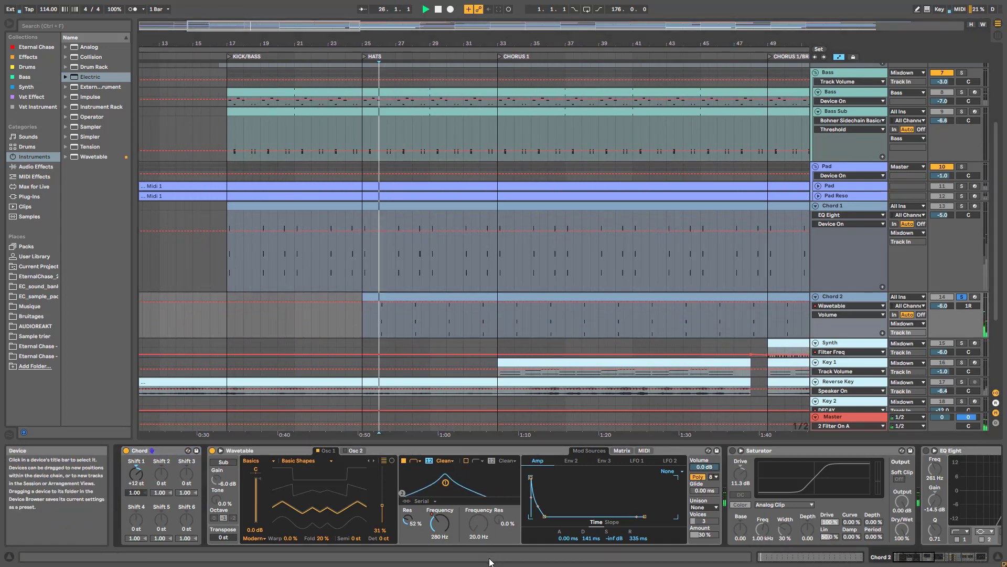
# Try effect mode None on oscillator 1 of Chord 2's Wavetable, and undo a trial raise of its filter frequency.
pyautogui.click(253, 538)
pyautogui.click(252, 507)
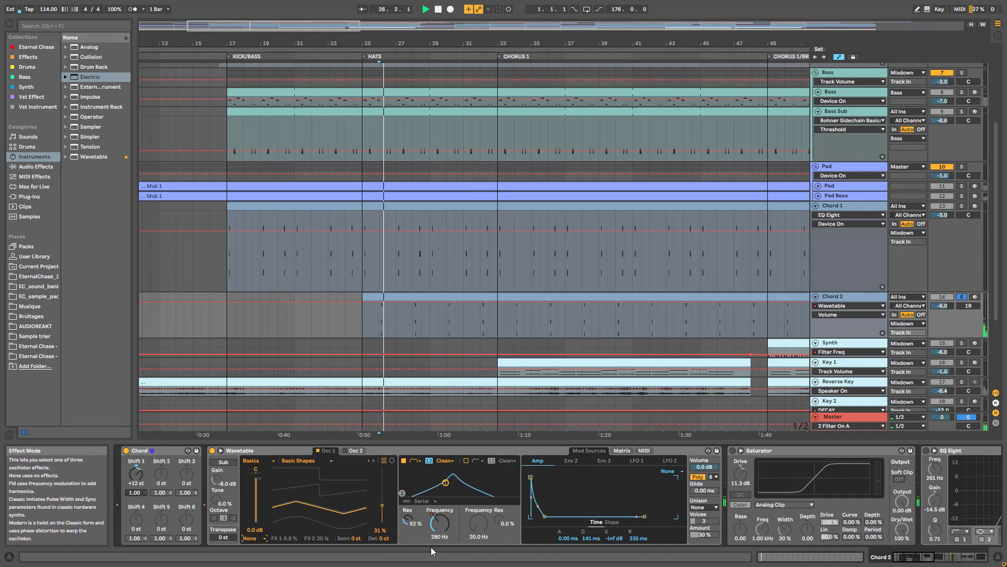
pyautogui.moveTo(440, 533); pyautogui.dragTo(439, 514)
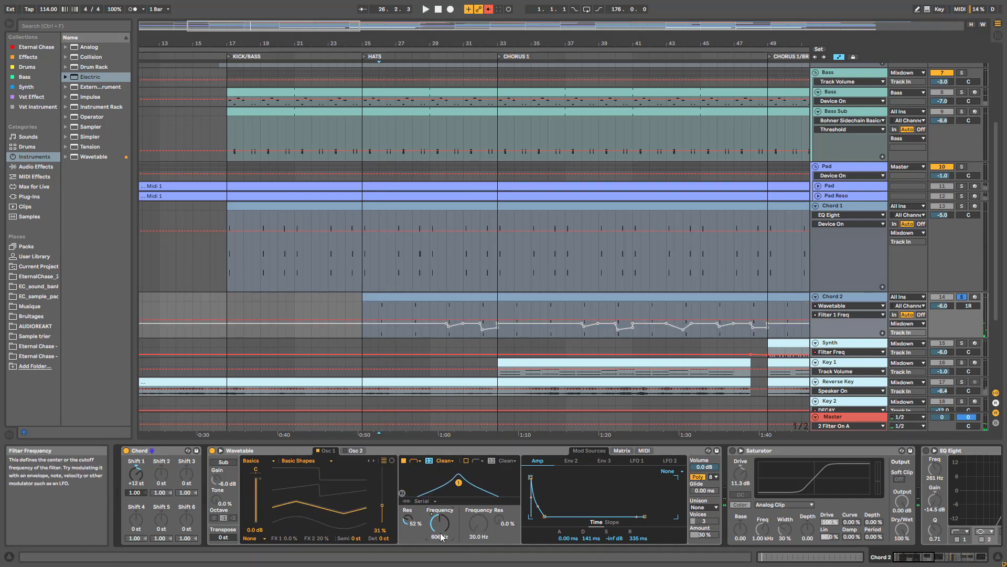
pyautogui.hotkey('ctrl', 'z')
pyautogui.press('space')
pyautogui.press('space')
# Switch on the Saturator on Chord 2 and audition the chord from bar 26.
pyautogui.click(733, 451)
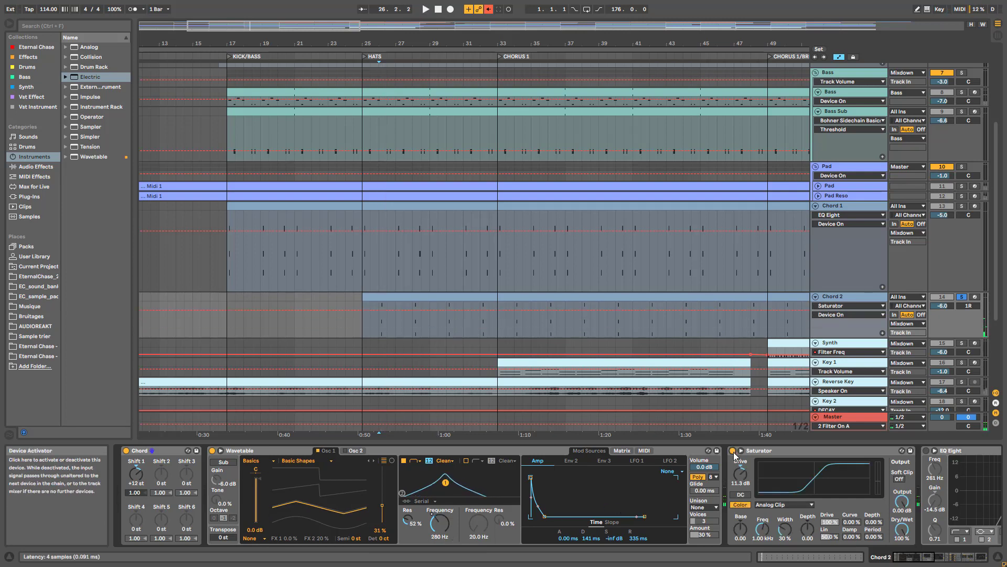
pyautogui.press('space')
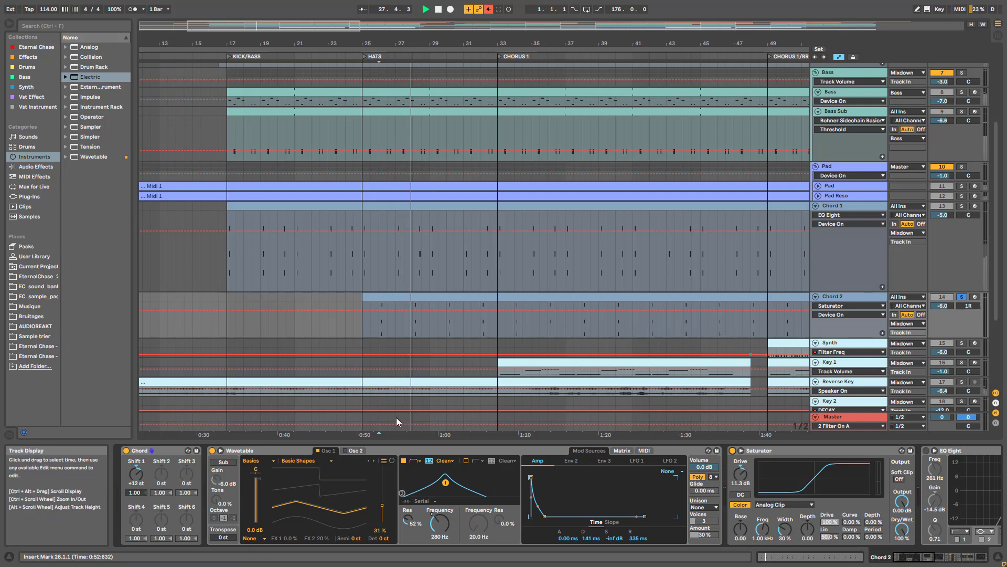
pyautogui.press('space')
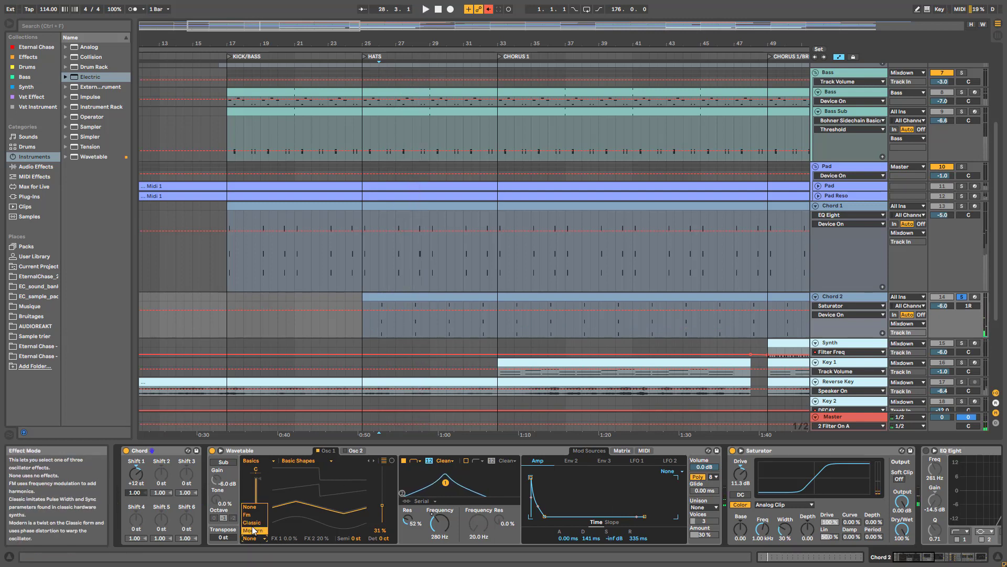
# Compare the Classic and Modern effect modes on Wavetable's oscillator 1, replaying the chord from bar 26 with Modern.
pyautogui.click(250, 538)
pyautogui.click(252, 523)
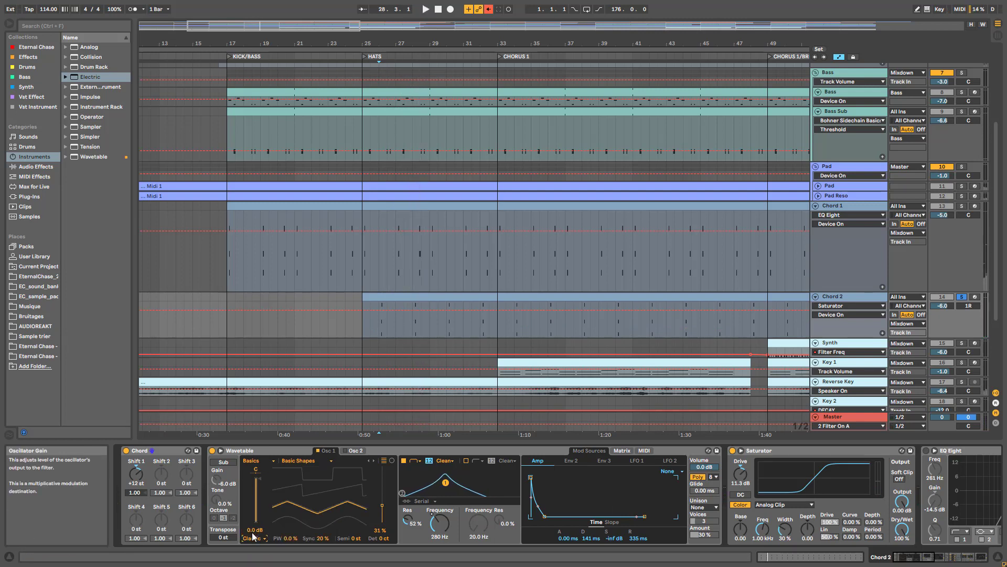
pyautogui.click(252, 536)
pyautogui.click(252, 529)
pyautogui.press('space')
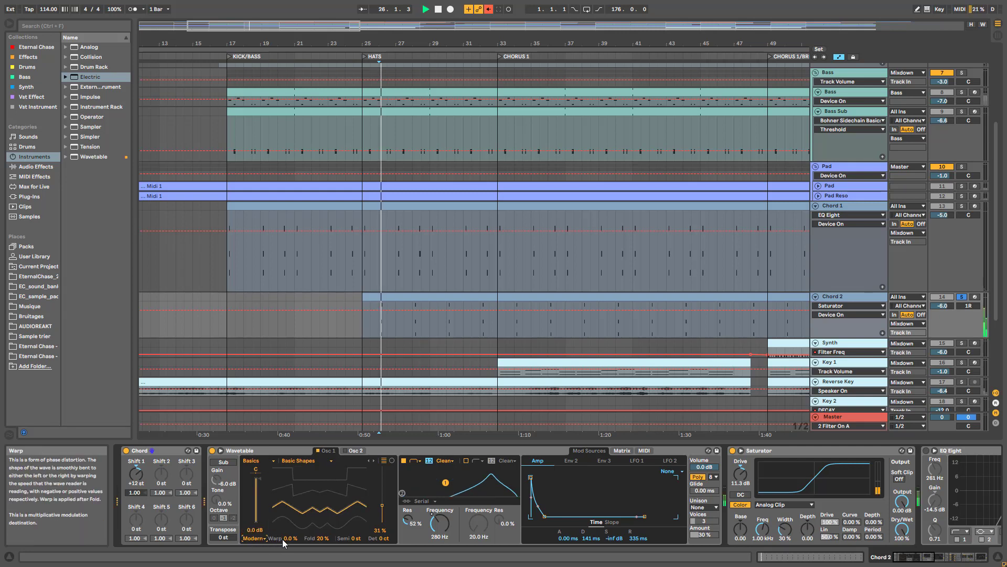
pyautogui.press('space')
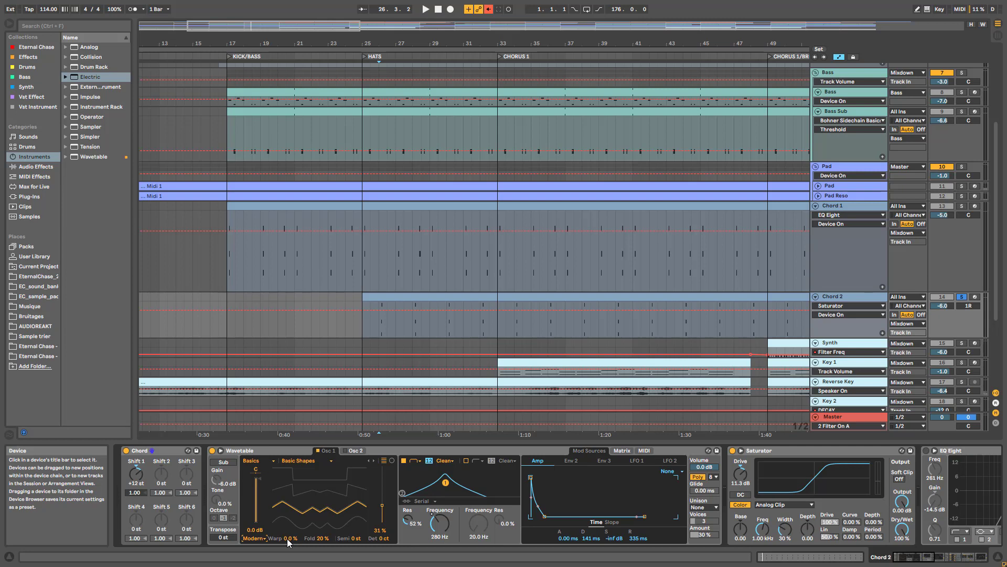
# Undo the recent Wavetable changes on Chord 2 and restore the oscillator's effect mode to Modern.
pyautogui.hotkey('ctrl', 'z')
pyautogui.hotkey('ctrl', 'z')
pyautogui.hotkey('ctrl', 'z')
pyautogui.hotkey('ctrl', 'z')
pyautogui.hotkey('ctrl', 'z')
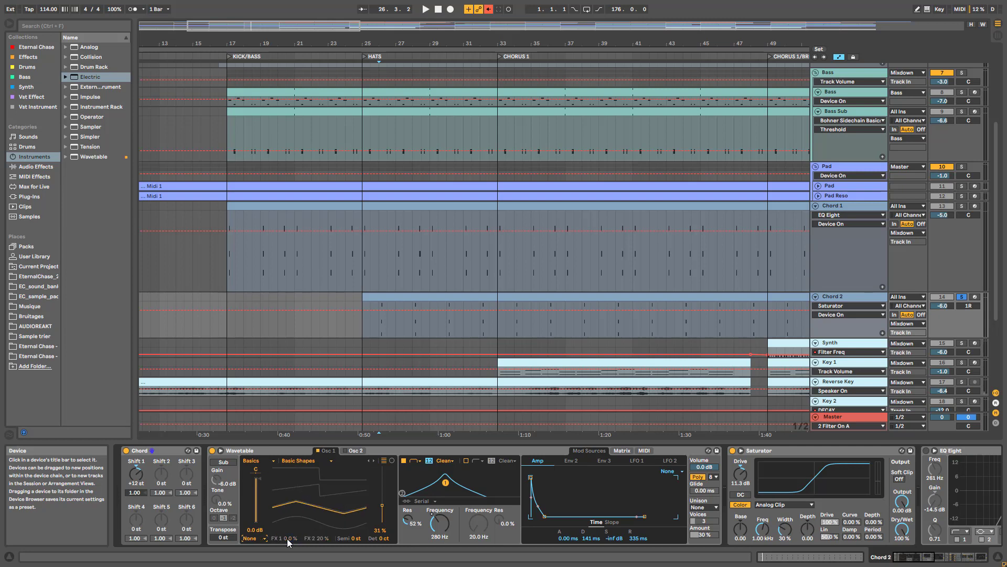
pyautogui.hotkey('ctrl', 'y')
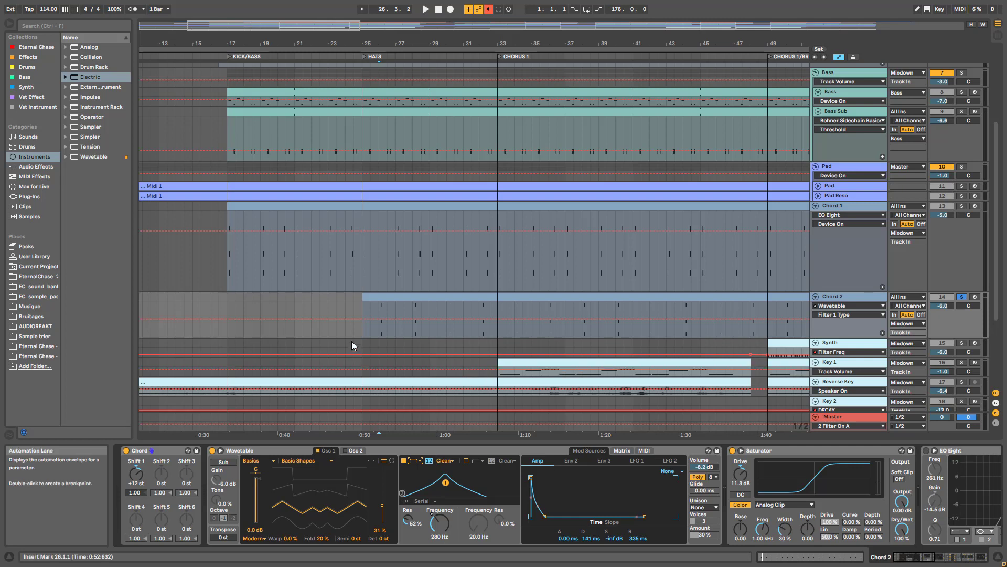
# Place the insert marker at bar 26 on Chord 2 and briefly audition the saturated chord.
pyautogui.click(373, 337)
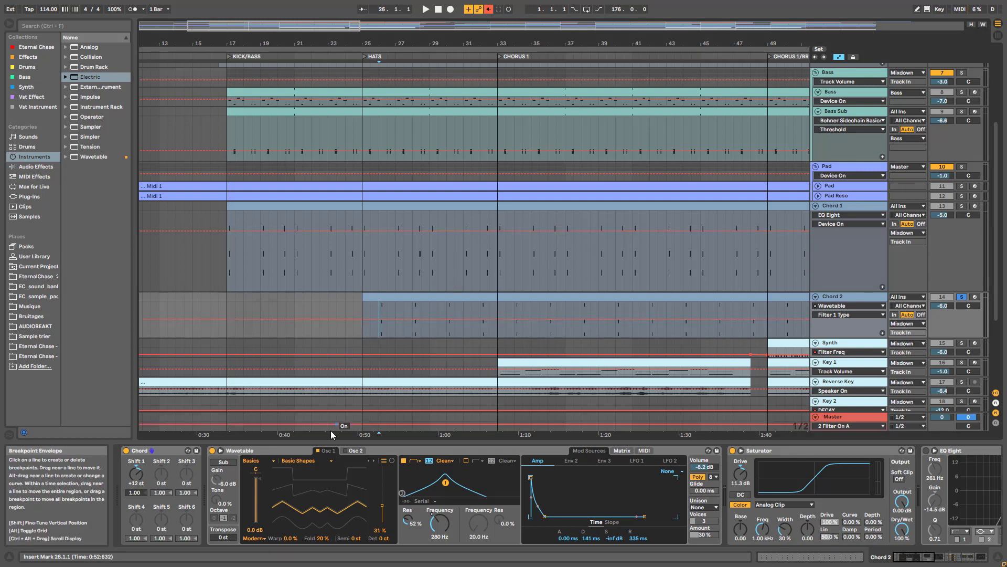
pyautogui.press('space')
pyautogui.press('space')
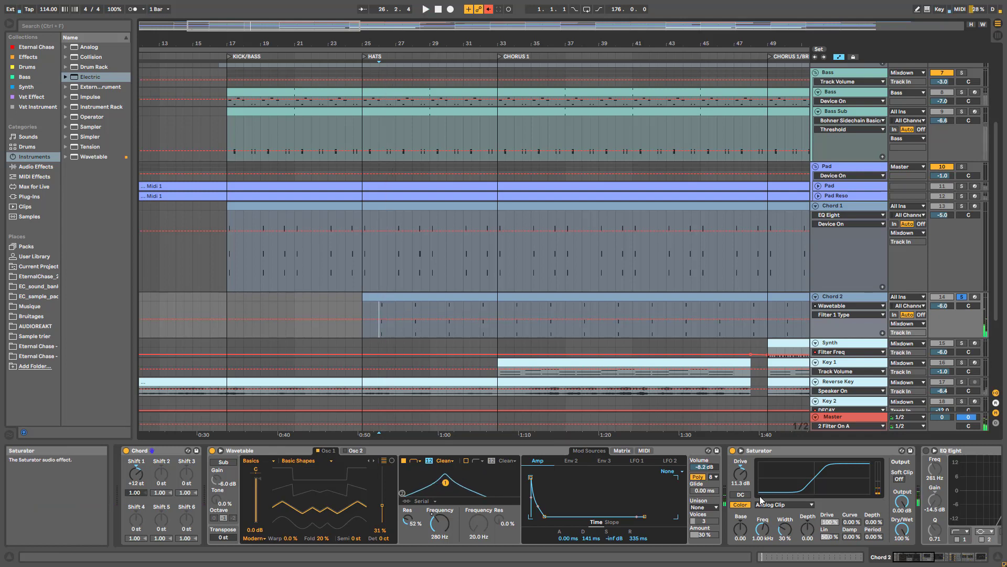
pyautogui.press('space')
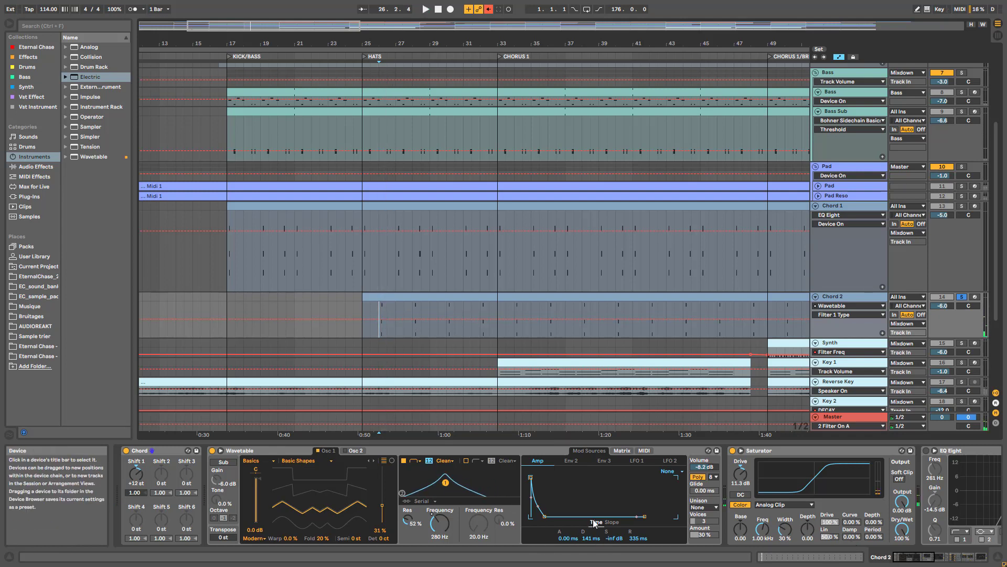
# Examine the Filter 1 Freq modulation in Wavetable's matrix, its LFO 1 and its Amp envelope while Chord 2 plays from bar 26.
pyautogui.click(623, 453)
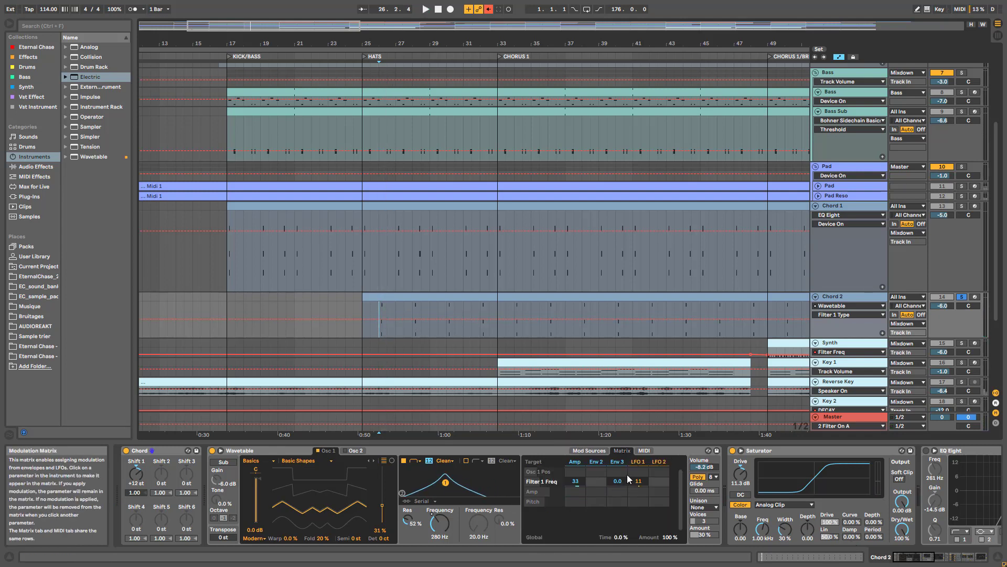
pyautogui.click(639, 462)
pyautogui.press('space')
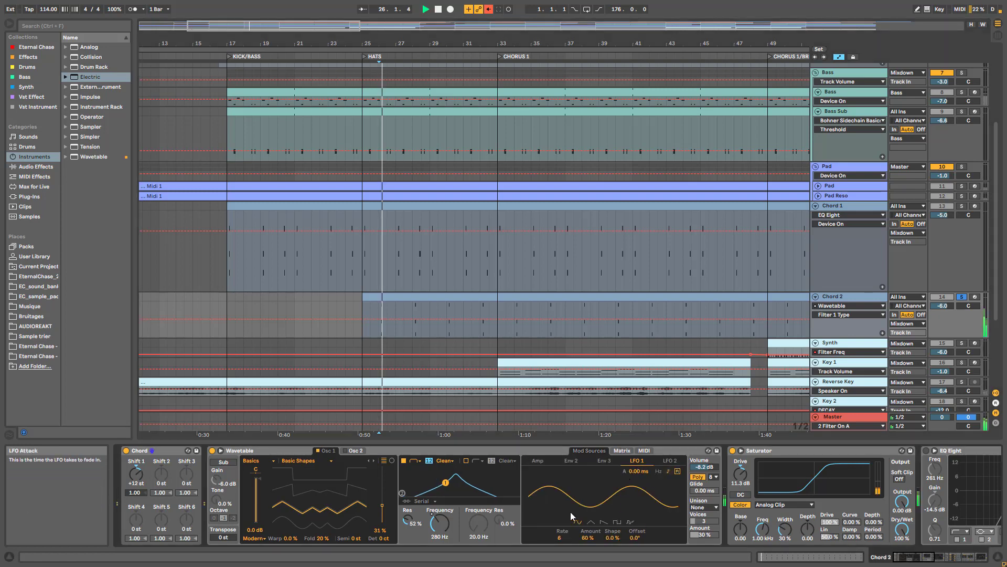
pyautogui.click(622, 451)
pyautogui.click(639, 462)
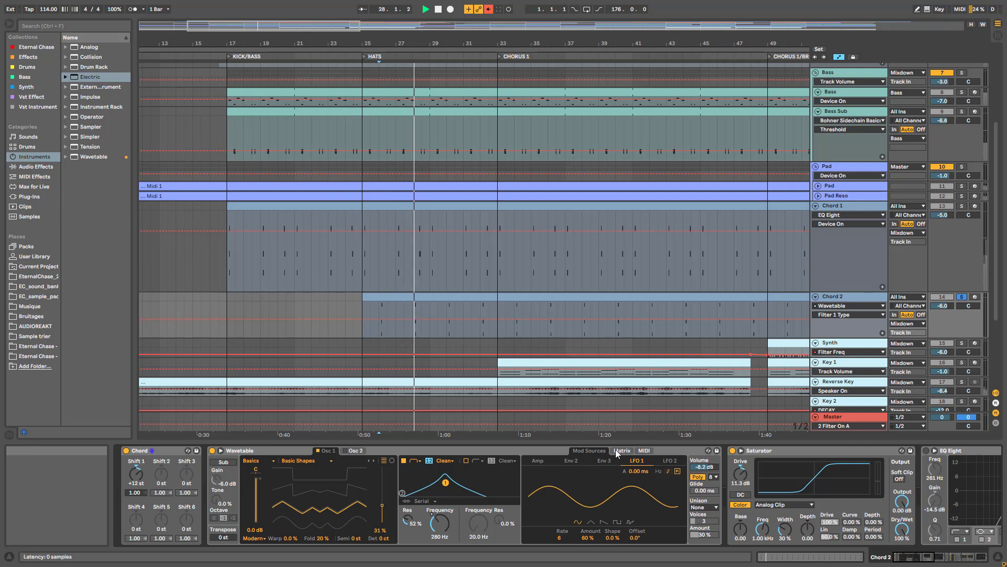
pyautogui.click(622, 450)
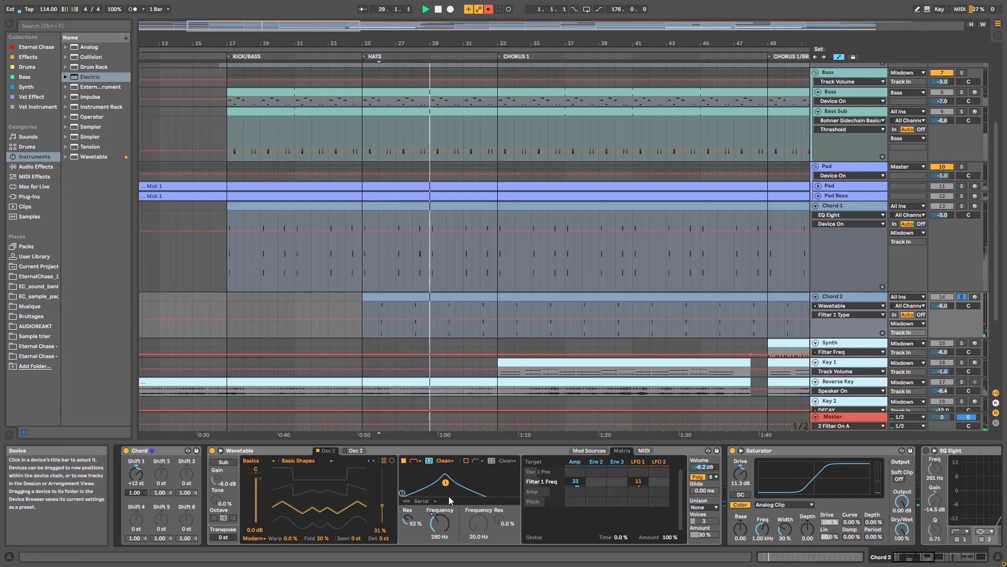
pyautogui.click(575, 461)
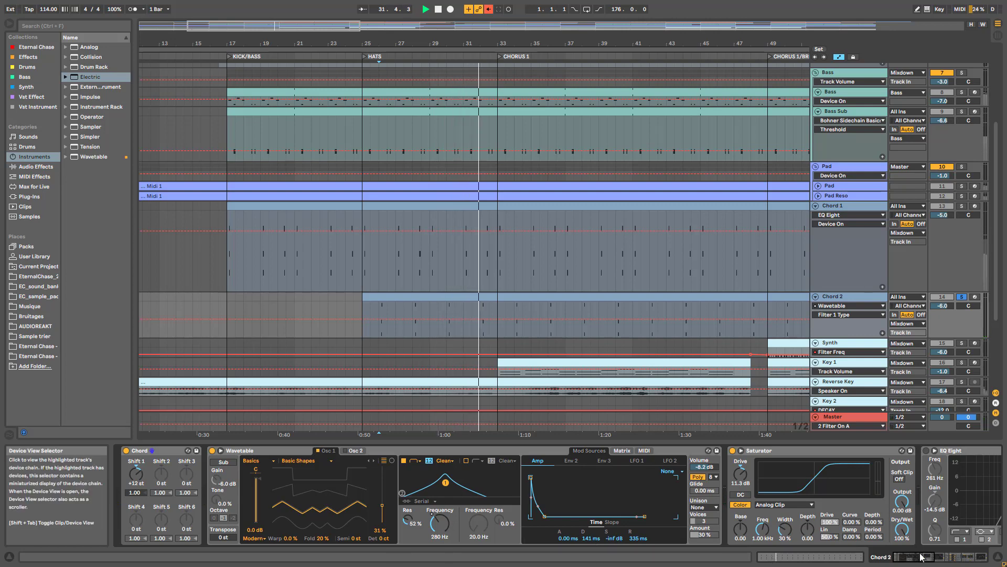
# Switch on the first EQ Eight and the Filter Delay on Chord 2 during playback.
pyautogui.hscroll(10, 357, 494)
pyautogui.click(353, 450)
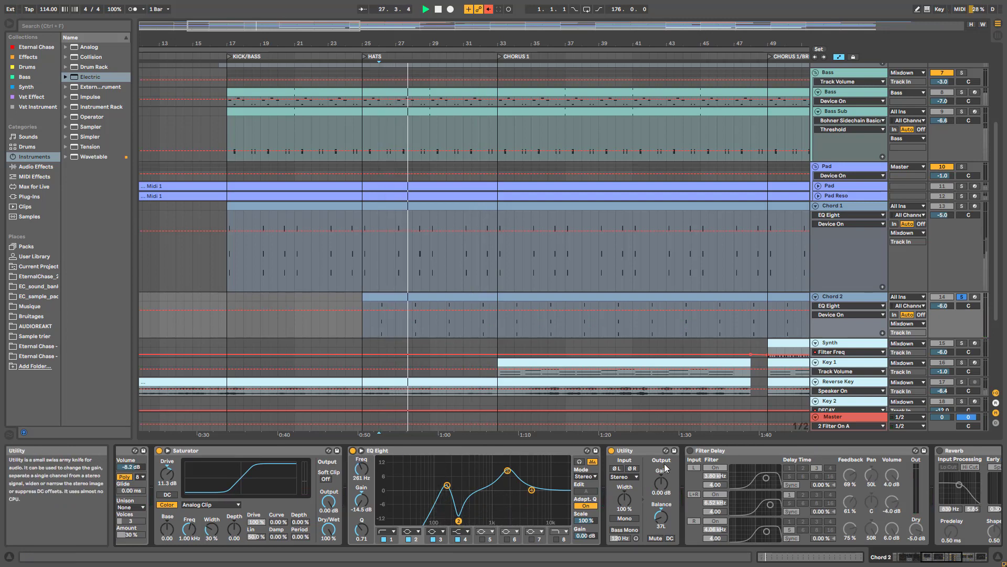
pyautogui.click(690, 451)
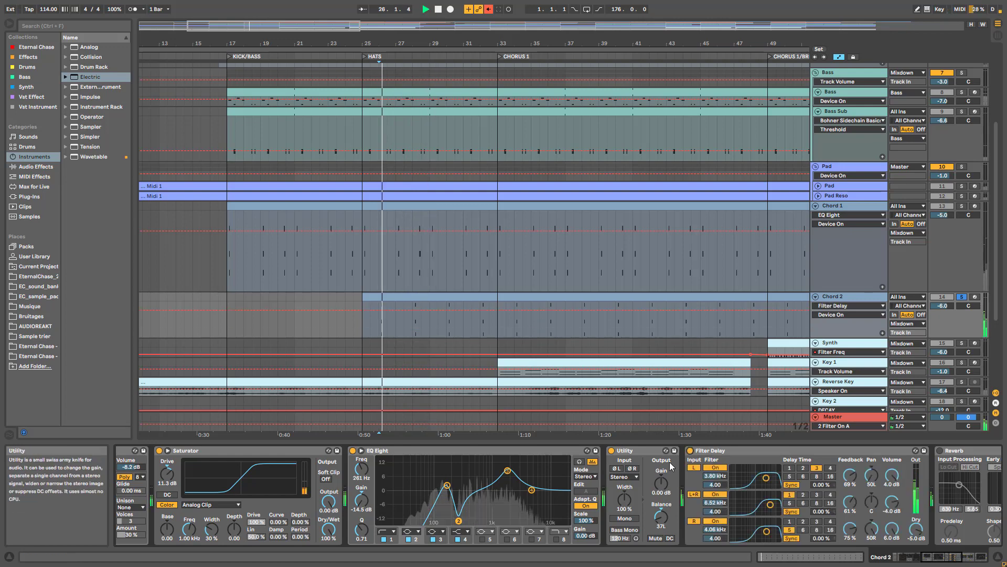
# Switch on the Reverb and the final EQ Eight at the end of Chord 2's device chain.
pyautogui.click(955, 560)
pyautogui.moveTo(956, 559); pyautogui.dragTo(959, 559)
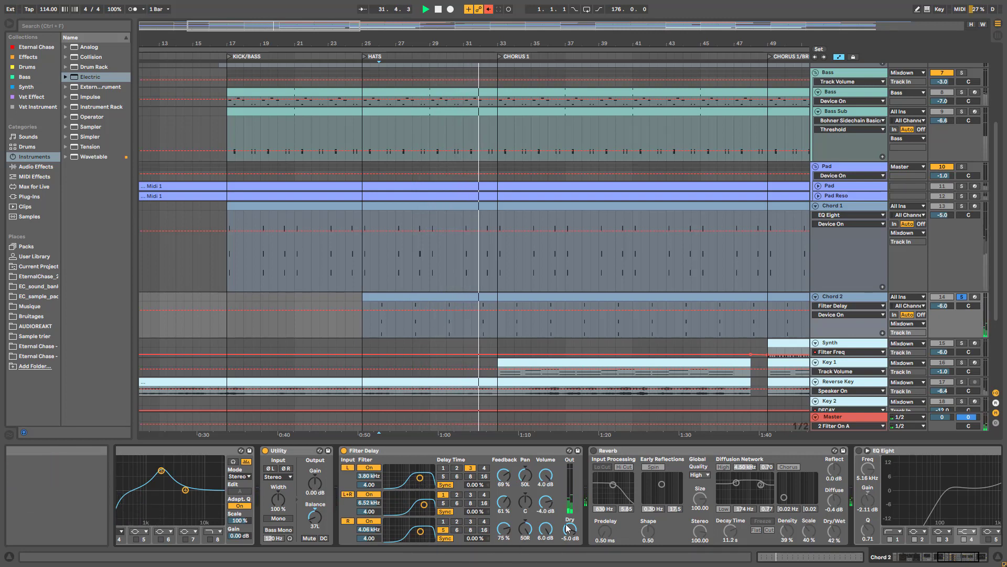
pyautogui.click(594, 450)
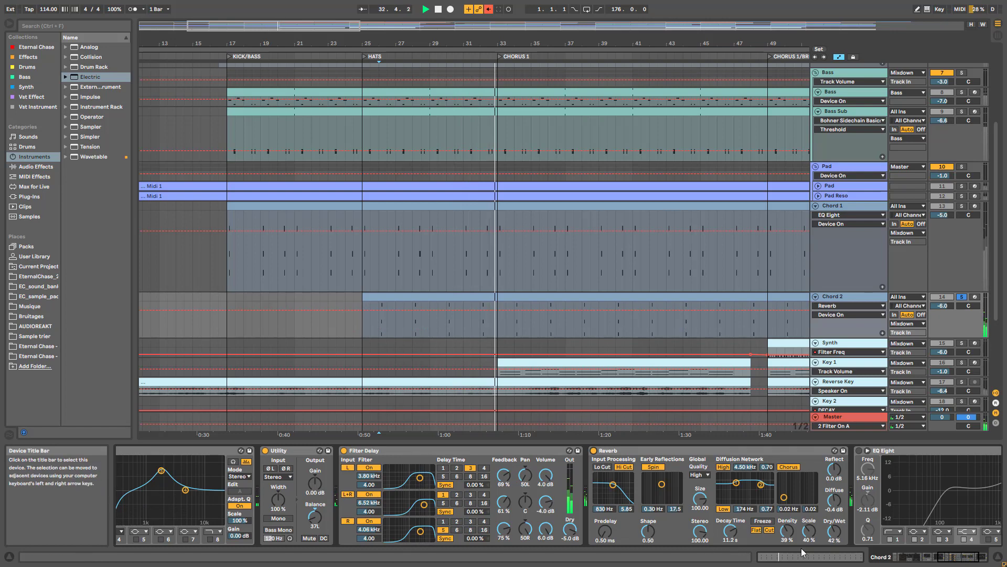
pyautogui.click(926, 549)
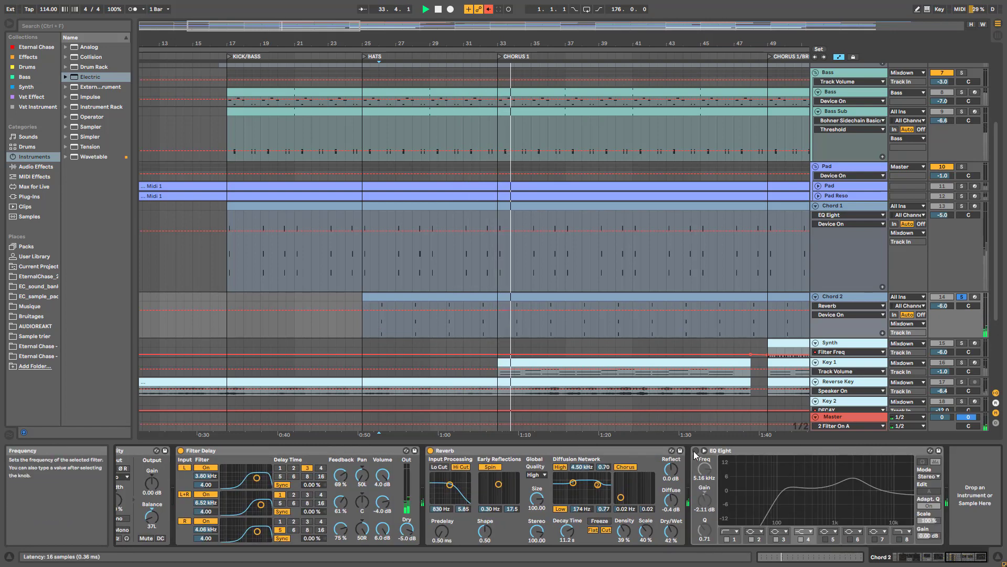
pyautogui.click(696, 450)
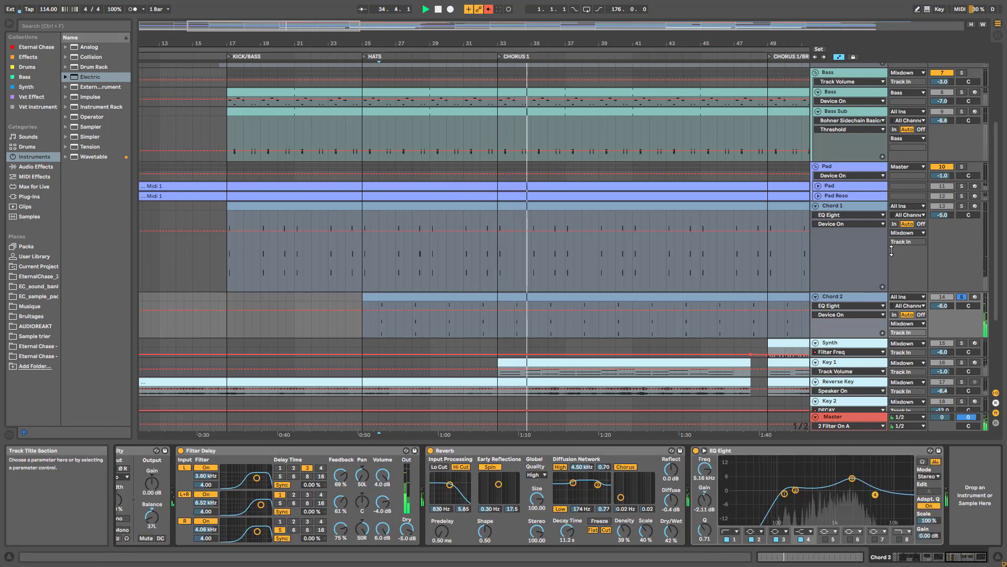
# Add Chord 1 to the solo, audition both chord tracks together, and clear the solo once playback is stopped.
pyautogui.scroll(-2, 598, 317)
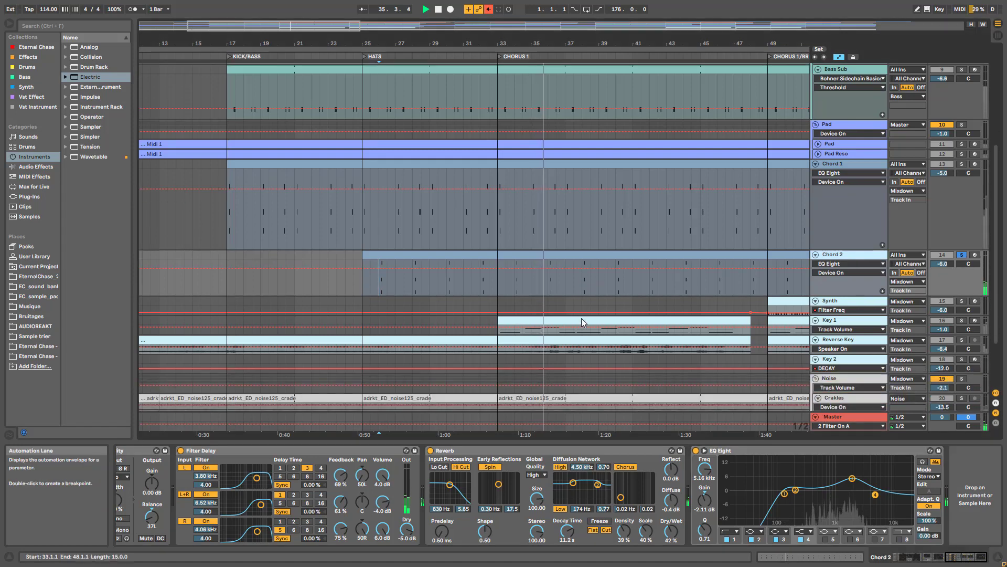
pyautogui.click(961, 165)
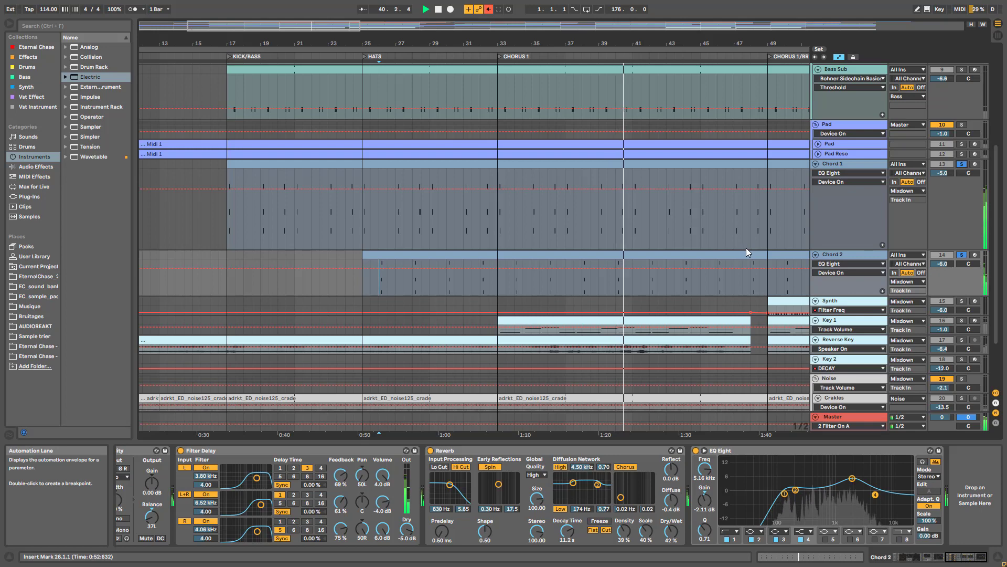
pyautogui.press('space')
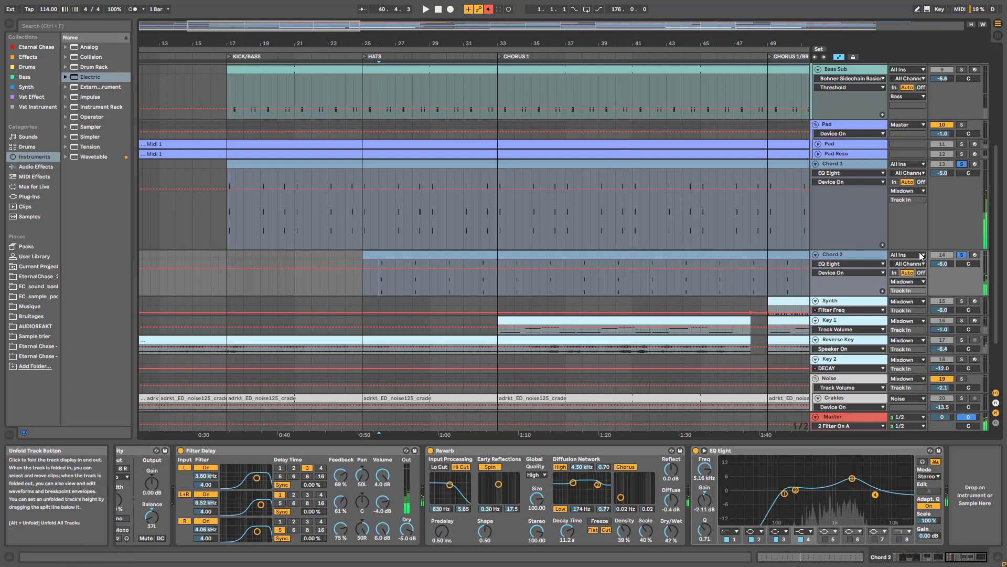
pyautogui.click(959, 257)
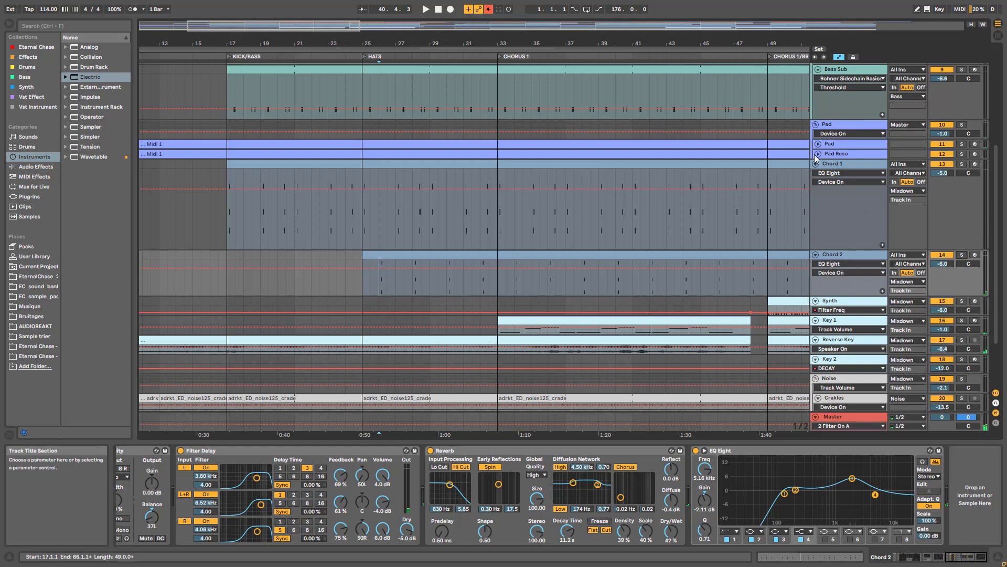
# Show the Filter 1 Freq automation of Chord 2's Wavetable across a wider stretch of the arrangement.
pyautogui.moveTo(283, 28); pyautogui.dragTo(284, 3)
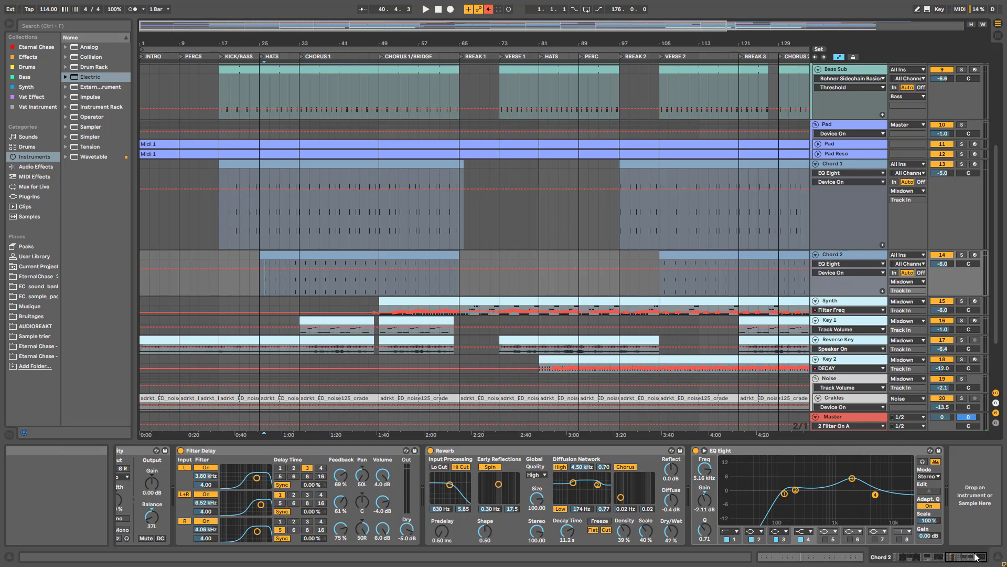
pyautogui.moveTo(975, 557); pyautogui.dragTo(915, 556)
pyautogui.click(440, 524)
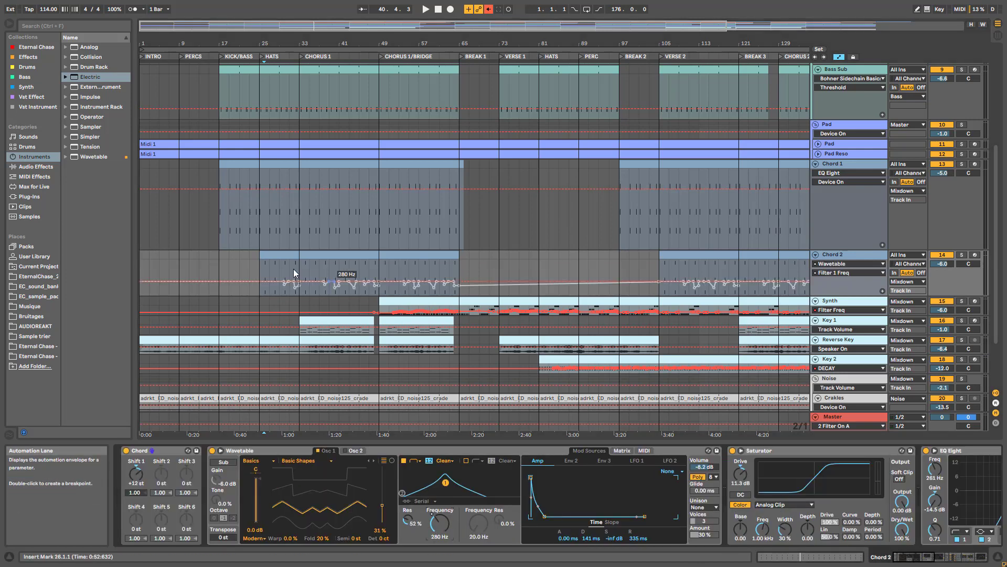
# Show the Filter 1 Freq automation of Chord 1's Wavetable and re-enable the overridden automation.
pyautogui.click(842, 165)
pyautogui.moveTo(949, 557); pyautogui.dragTo(904, 556)
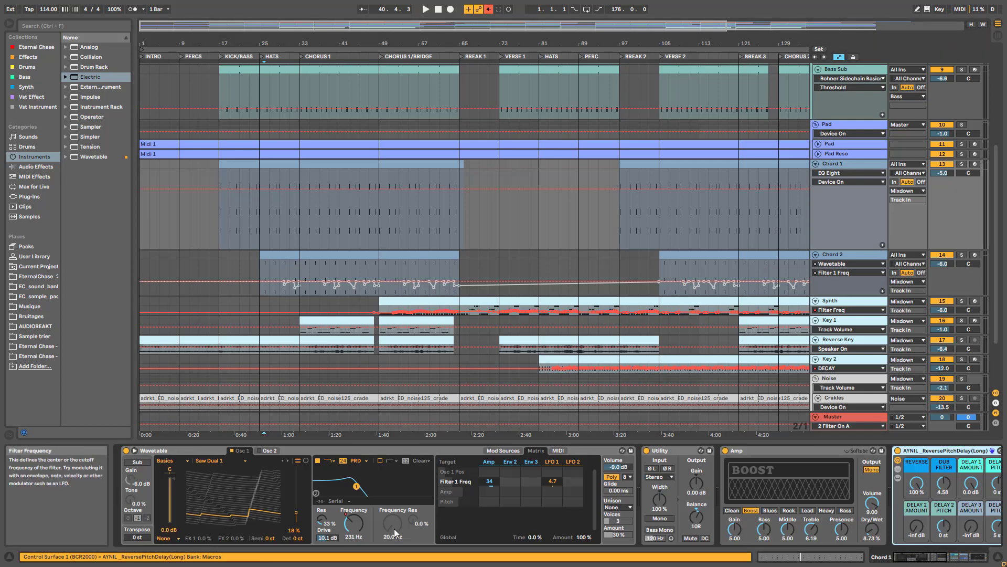
pyautogui.click(351, 523)
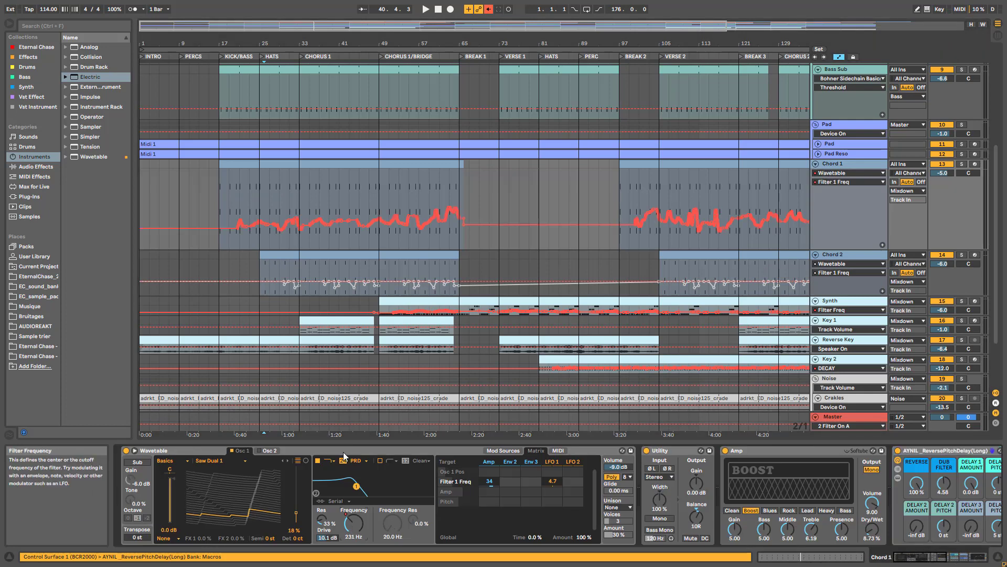
pyautogui.click(488, 10)
# Fold the Chord 1 and Chord 2 tracks and enlarge the Synth track to show its Filter Freq automation.
pyautogui.click(815, 164)
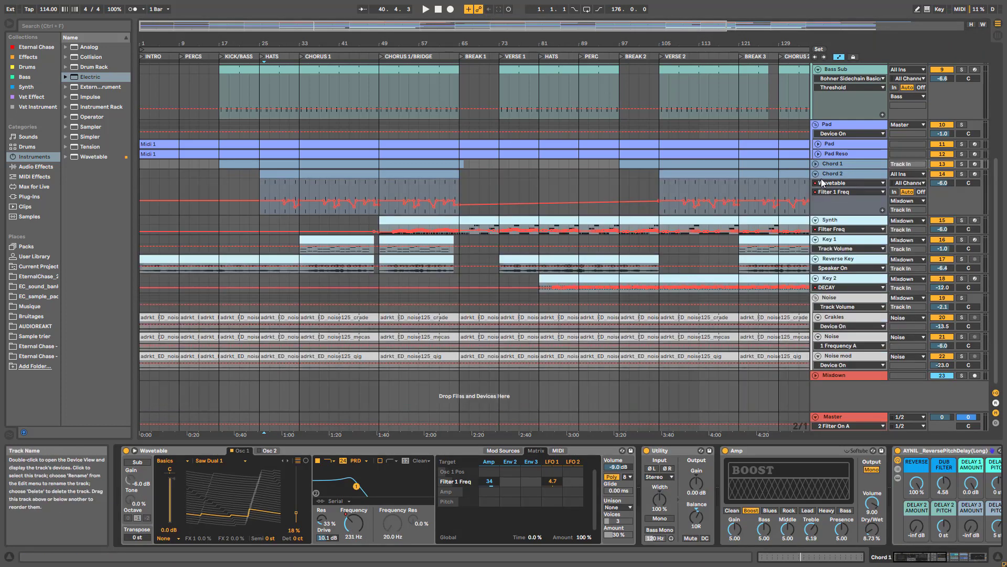
pyautogui.click(816, 174)
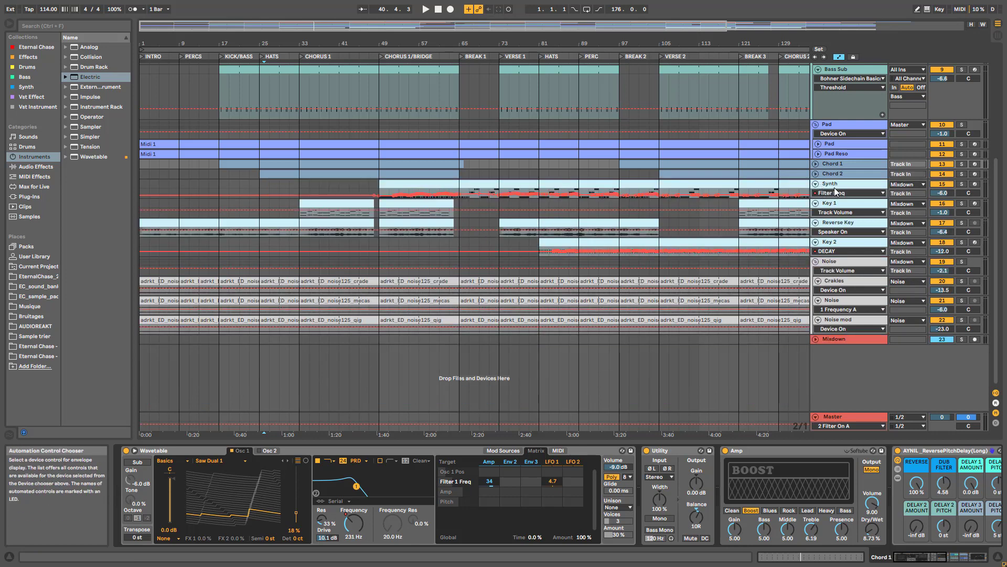
pyautogui.moveTo(839, 198); pyautogui.dragTo(842, 241)
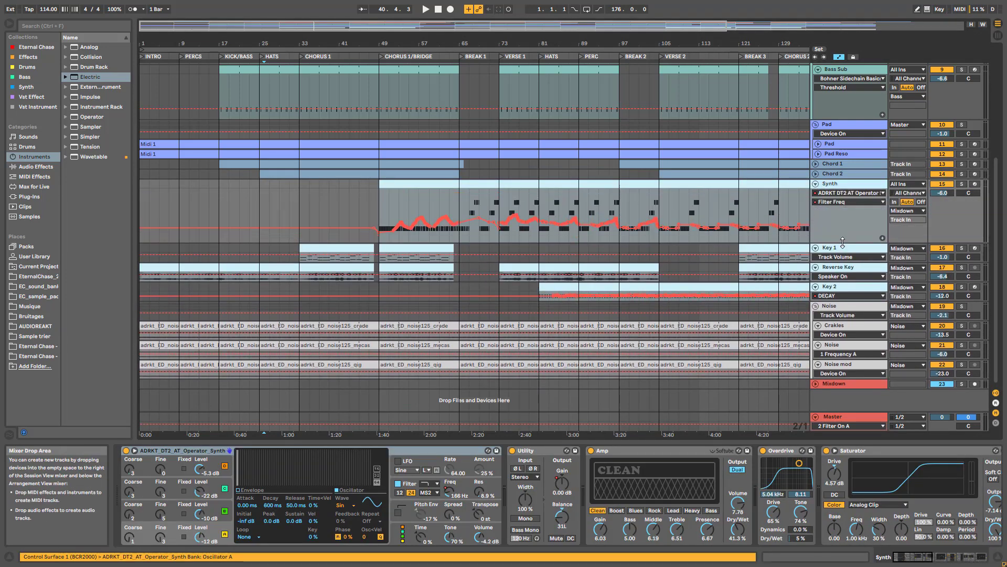
# Solo the Synth track and play it from the start of the BREAK 1 section.
pyautogui.click(961, 183)
pyautogui.press('space')
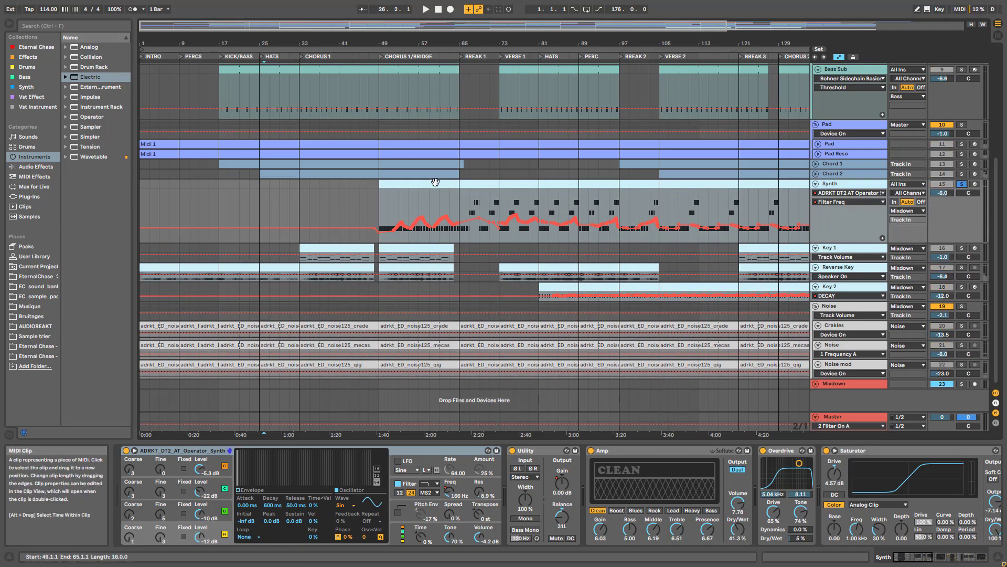
pyautogui.click(469, 187)
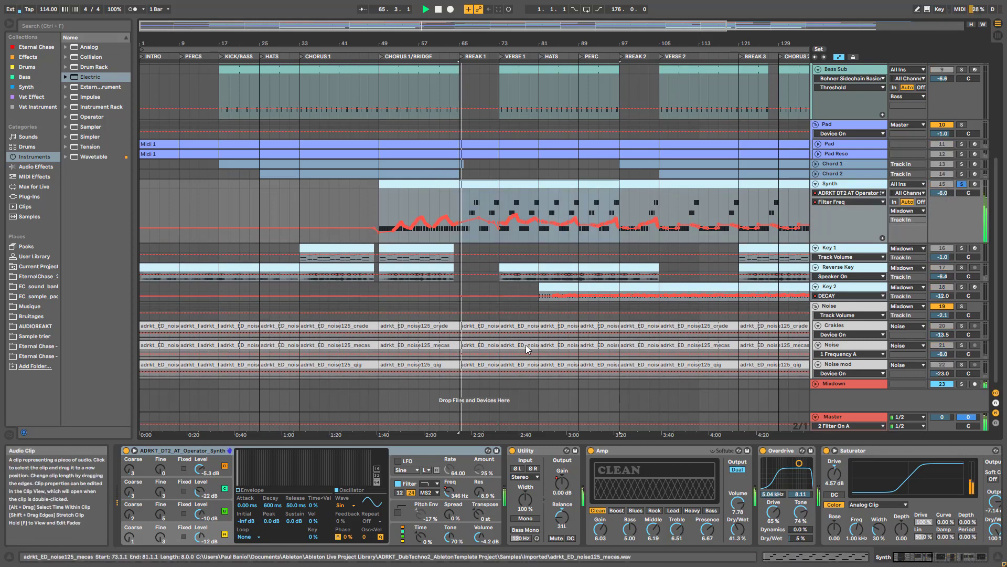
# Stop playback and switch off the final EQ Eight, the Reverb, Drum Buss and Delay on the Synth track.
pyautogui.scroll(-10, 922, 503)
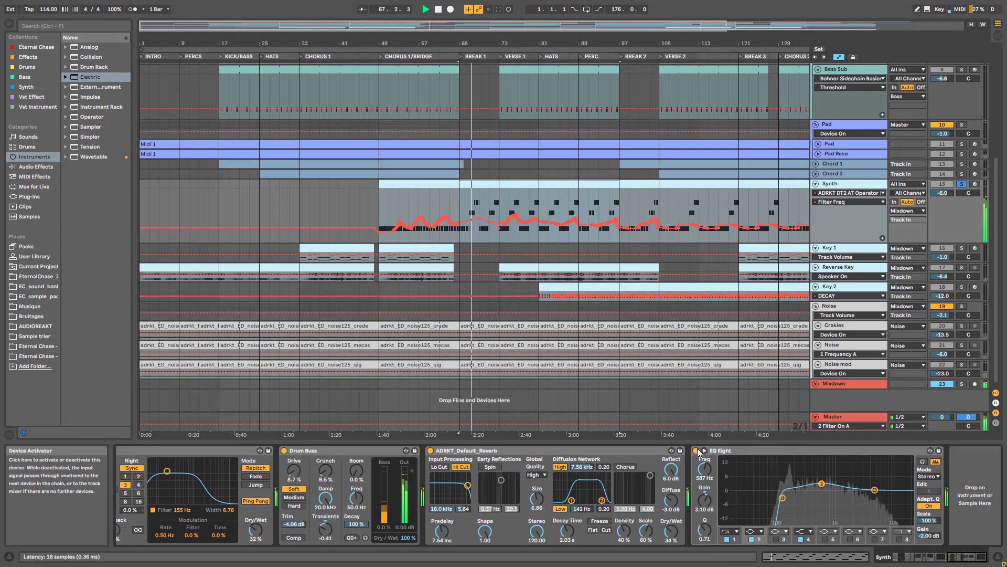
pyautogui.click(695, 451)
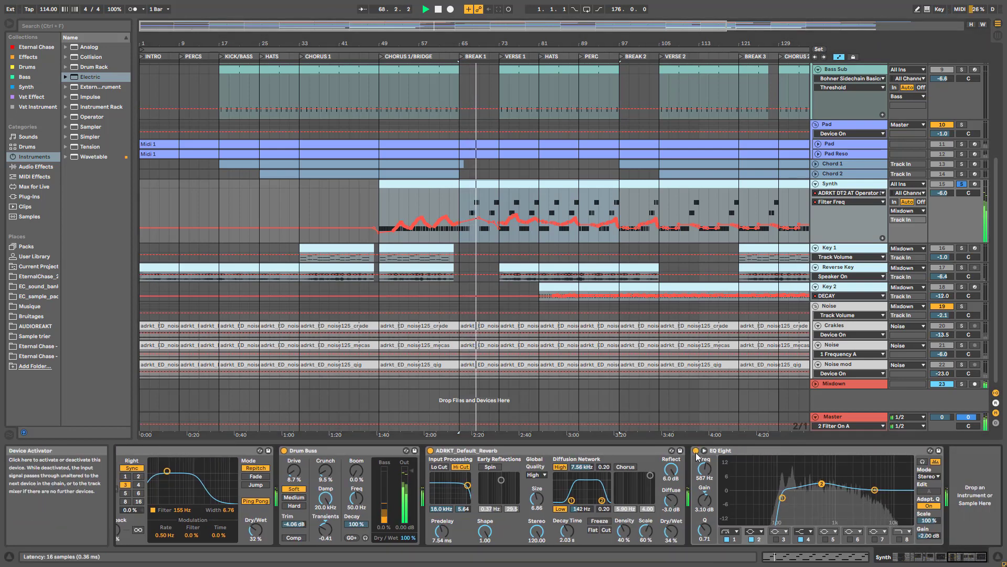
pyautogui.press('space')
pyautogui.click(696, 450)
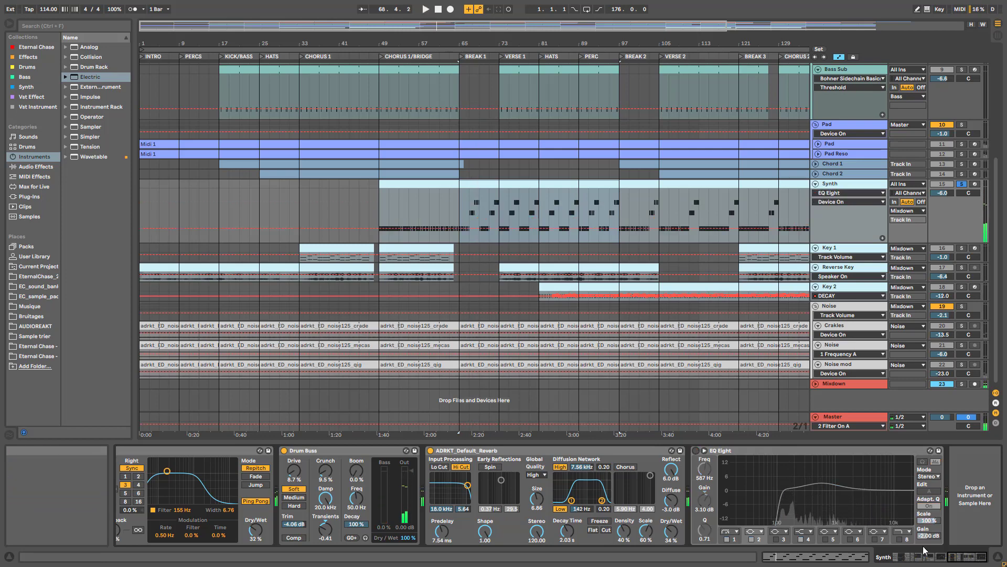
pyautogui.moveTo(958, 556); pyautogui.dragTo(943, 554)
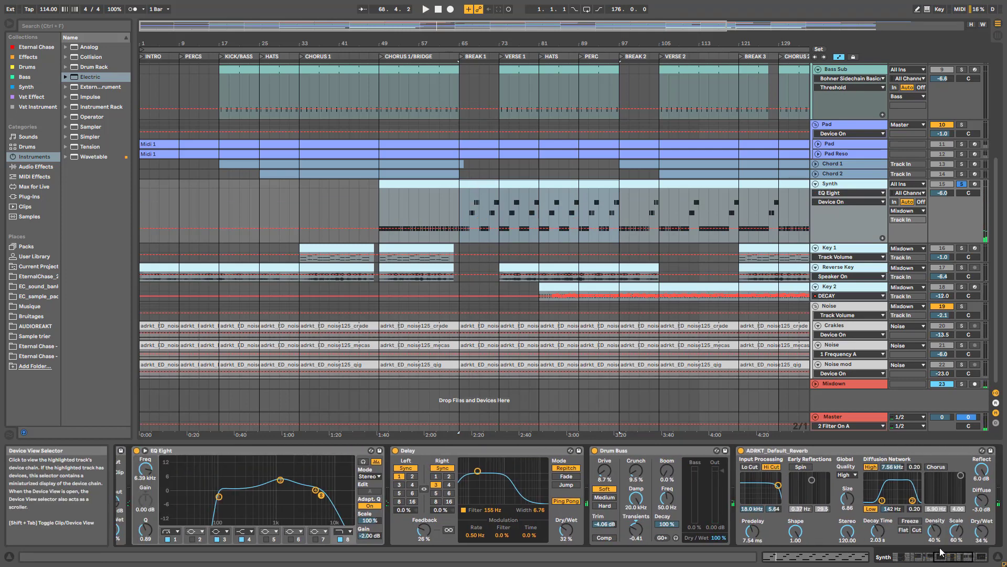
pyautogui.click(741, 451)
pyautogui.click(594, 450)
pyautogui.click(395, 451)
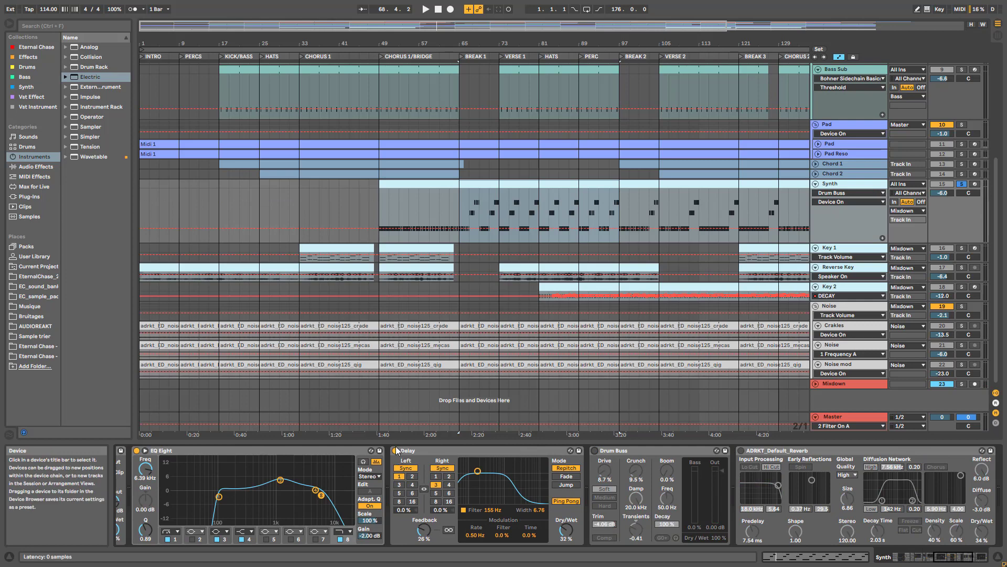
# Switch off the remaining Synth track effects: EQ Eight, Saturator, Overdrive and Amp.
pyautogui.hscroll(-10, 676, 460)
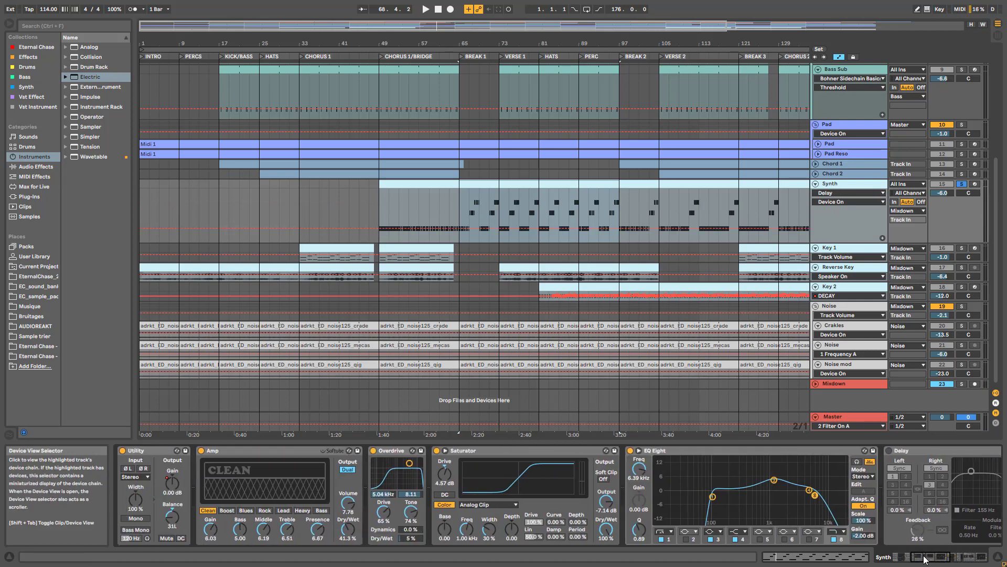
pyautogui.click(654, 450)
pyautogui.click(460, 451)
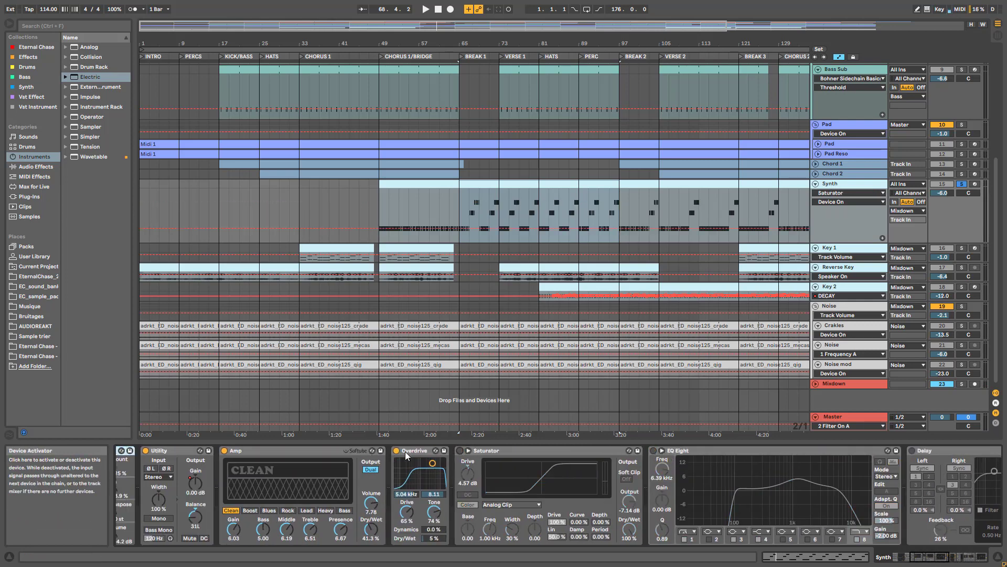
pyautogui.click(396, 451)
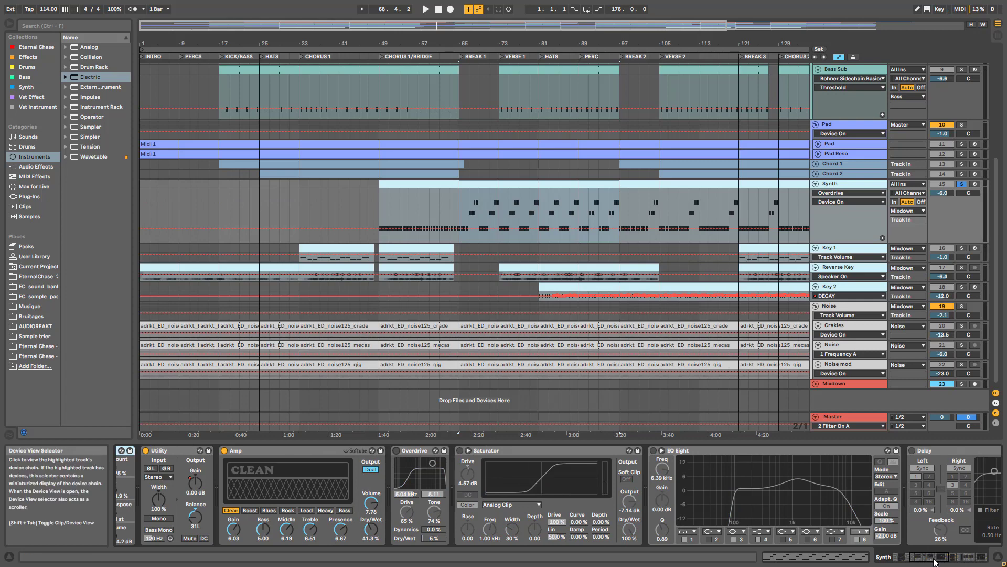
pyautogui.click(909, 559)
pyautogui.click(592, 451)
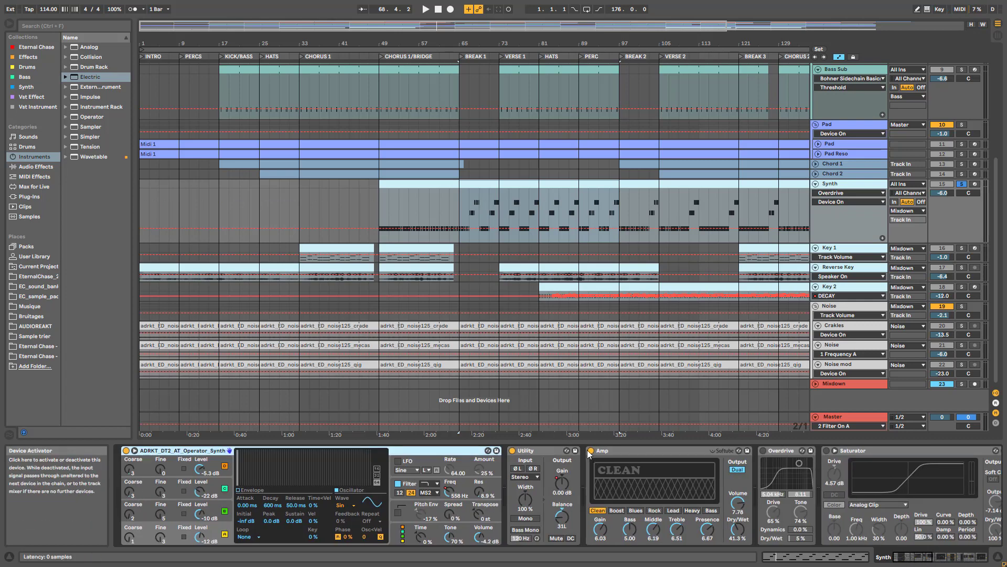
# Audition the dry synth from BREAK 1, stop playback, and examine the settings of Operator's four oscillators.
pyautogui.click(465, 204)
pyautogui.press('space')
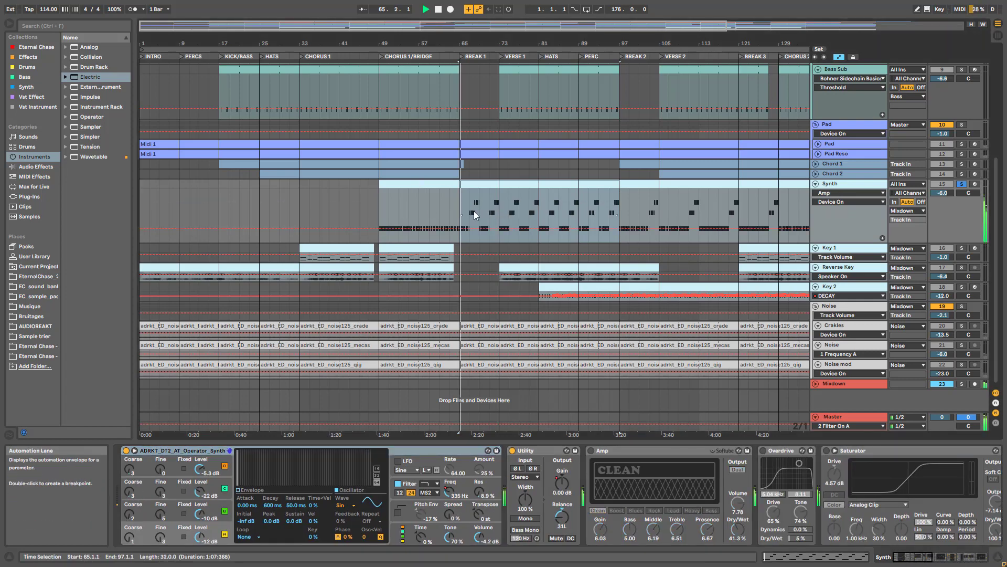
pyautogui.click(214, 517)
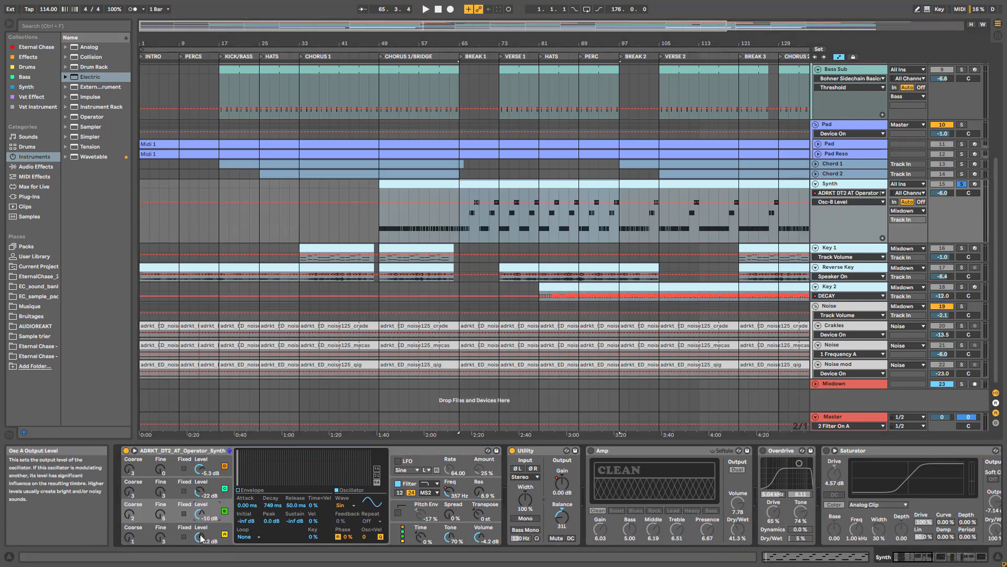
pyautogui.click(220, 483)
pyautogui.click(222, 476)
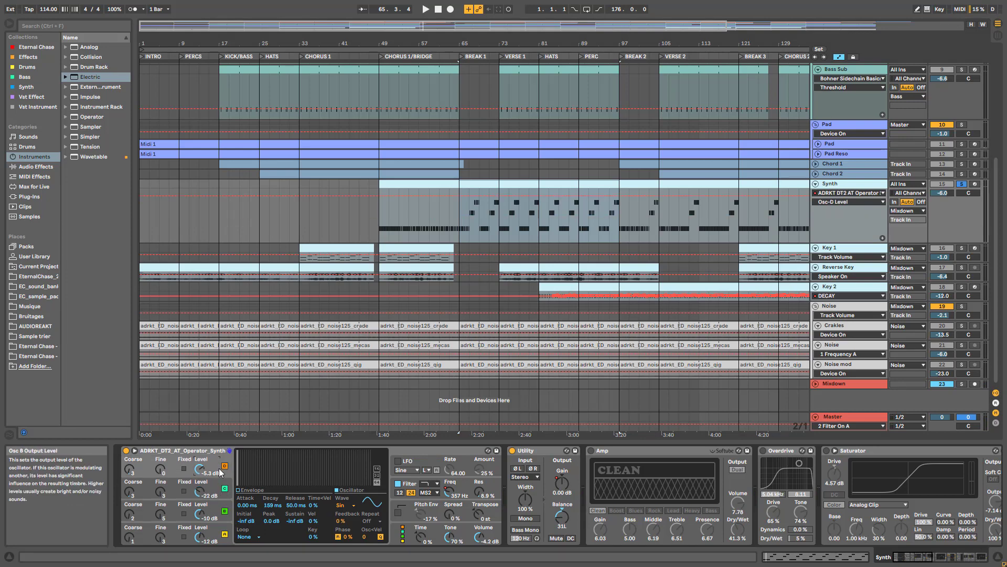
pyautogui.click(216, 531)
pyautogui.click(220, 517)
pyautogui.click(212, 494)
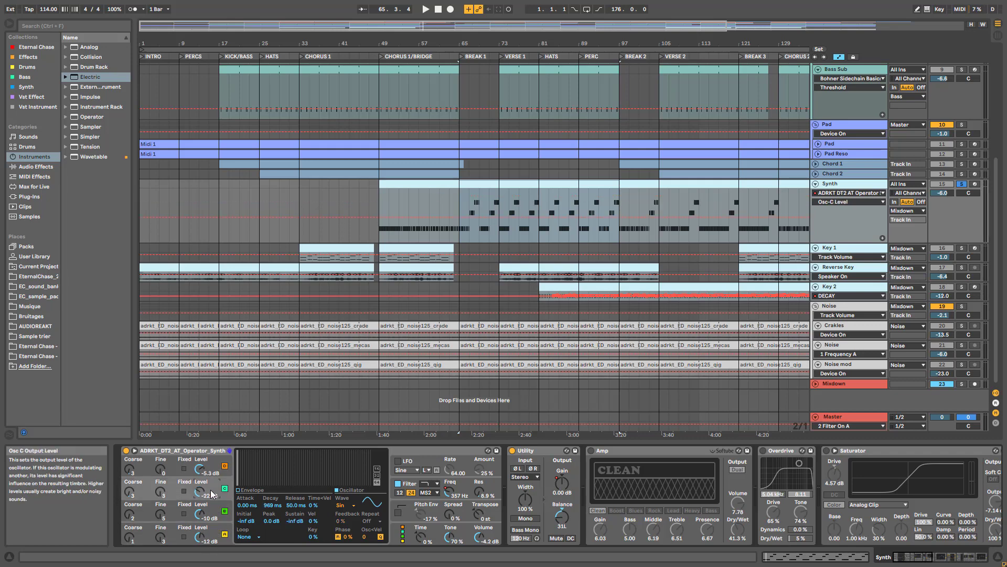
pyautogui.click(217, 465)
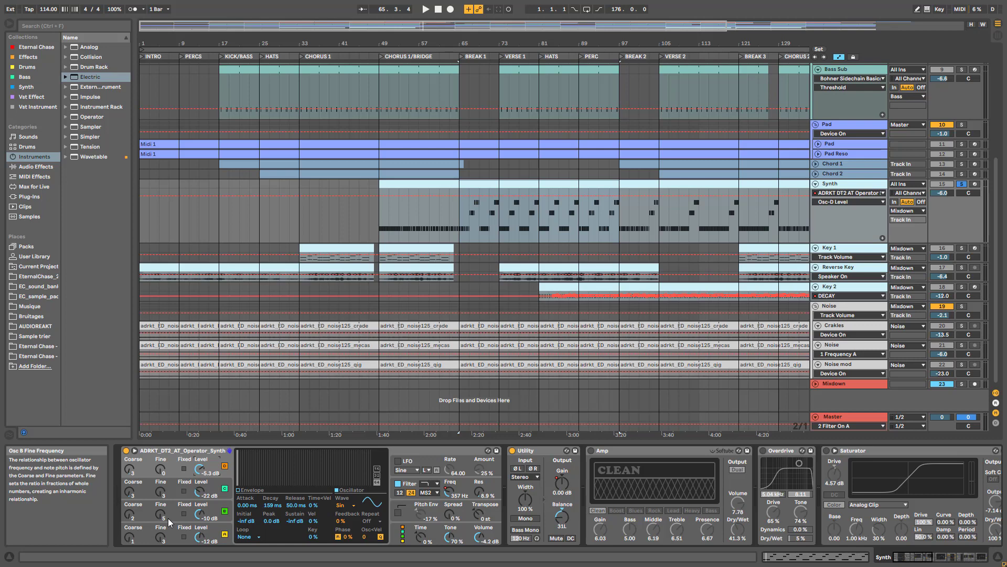
# Show Operator's filter envelope, try a different envelope amount during playback, and undo the change.
pyautogui.click(410, 490)
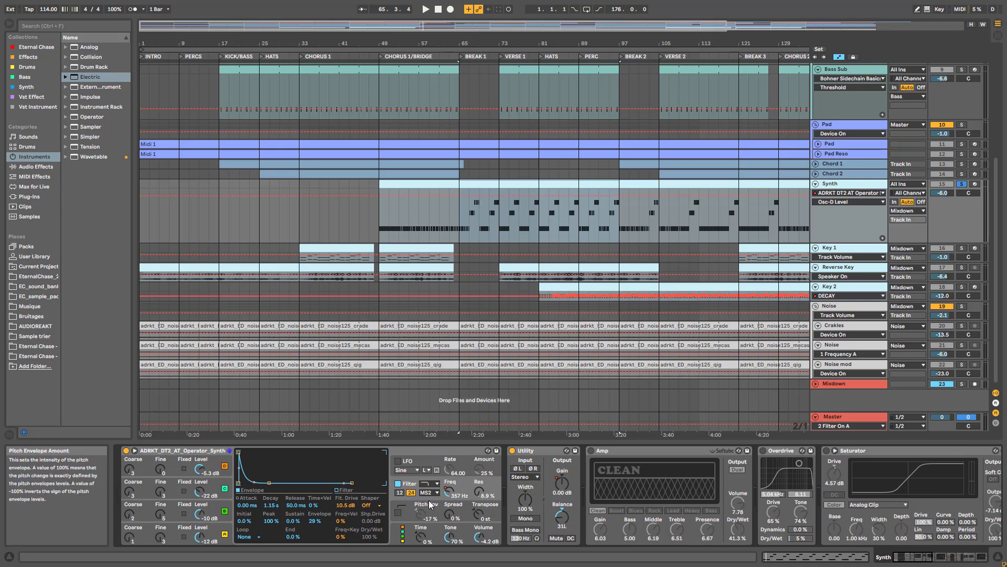
pyautogui.press('space')
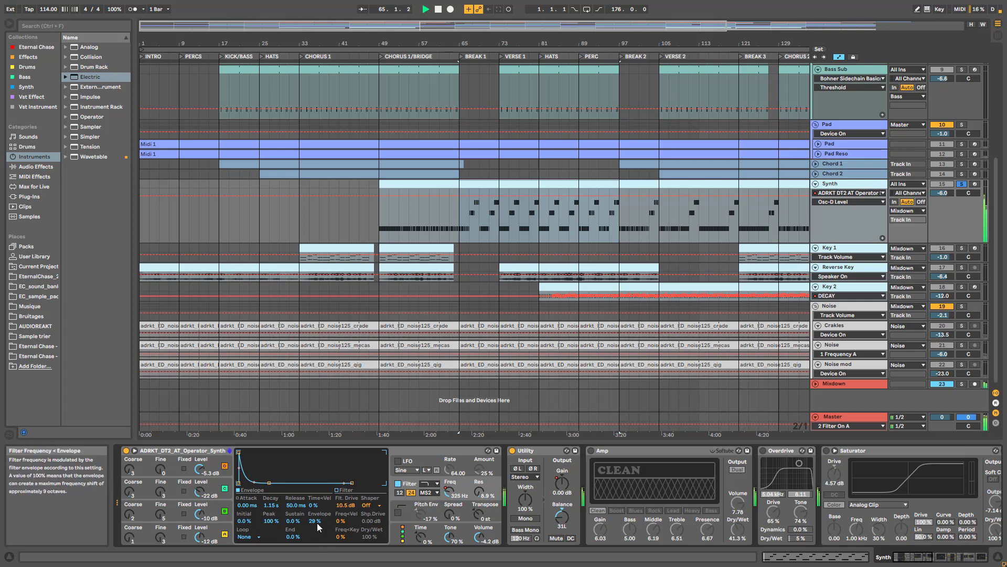
pyautogui.moveTo(319, 521); pyautogui.dragTo(319, 541)
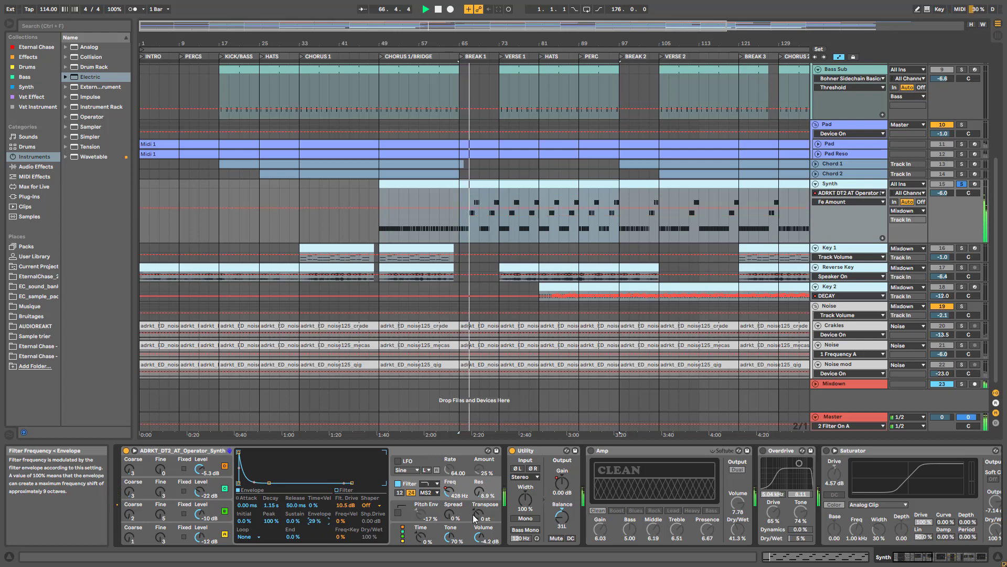
pyautogui.hotkey('ctrl', 'z')
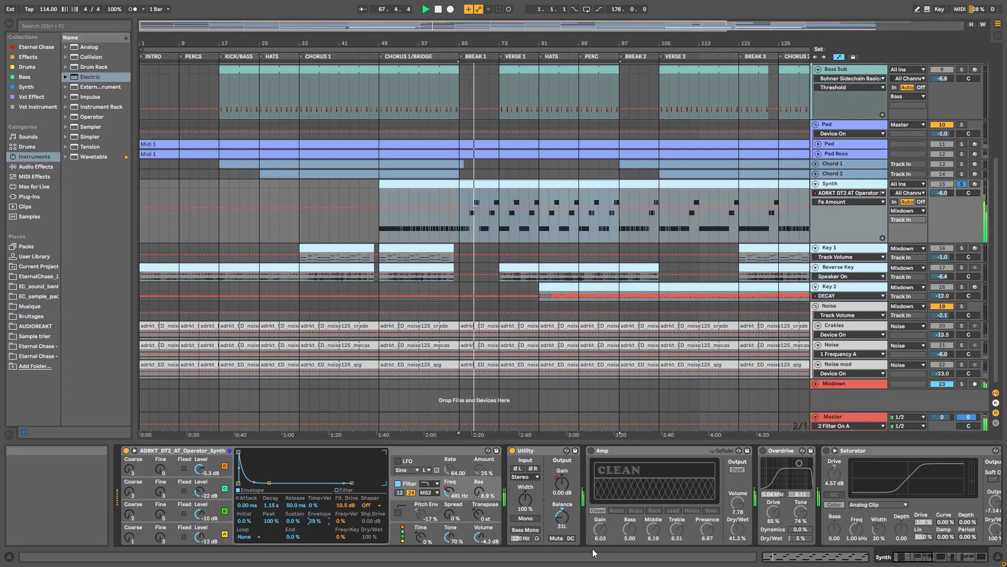
pyautogui.press('space')
# Switch the Synth track's Amp back on and audition the sound from BREAK 1.
pyautogui.click(912, 559)
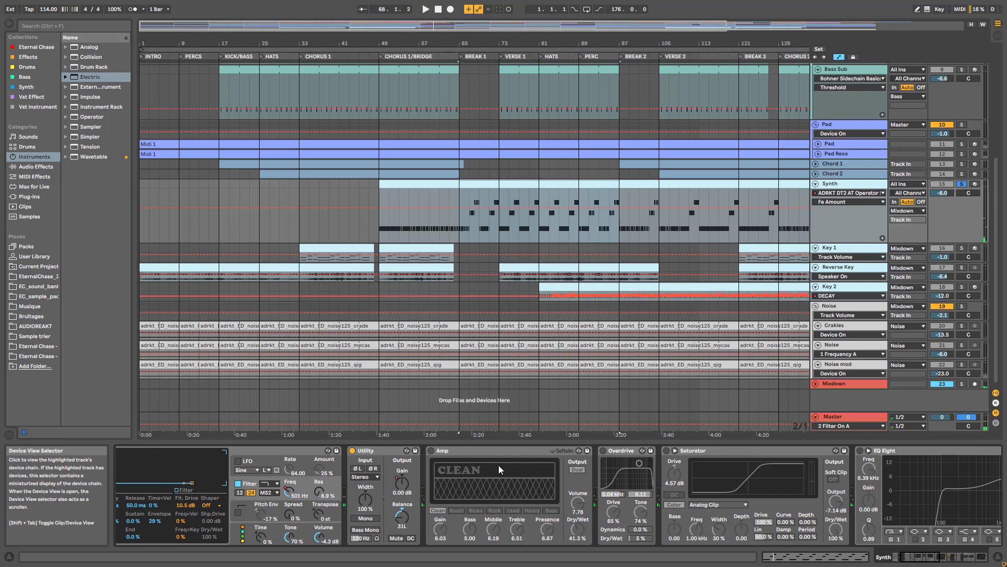
pyautogui.click(431, 452)
pyautogui.press('space')
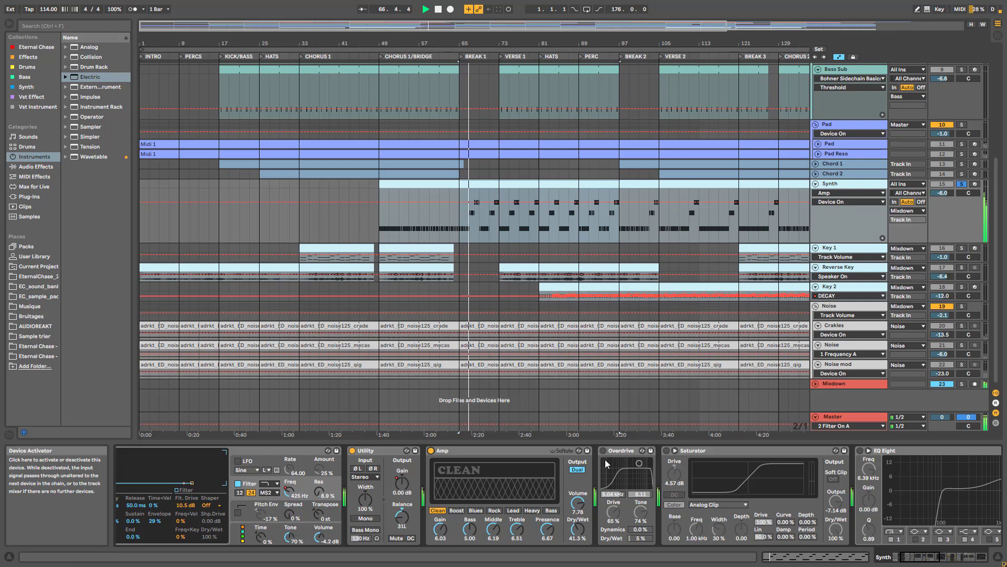
# Toggle the Synth track's Overdrive to compare the sound with and without it.
pyautogui.click(602, 451)
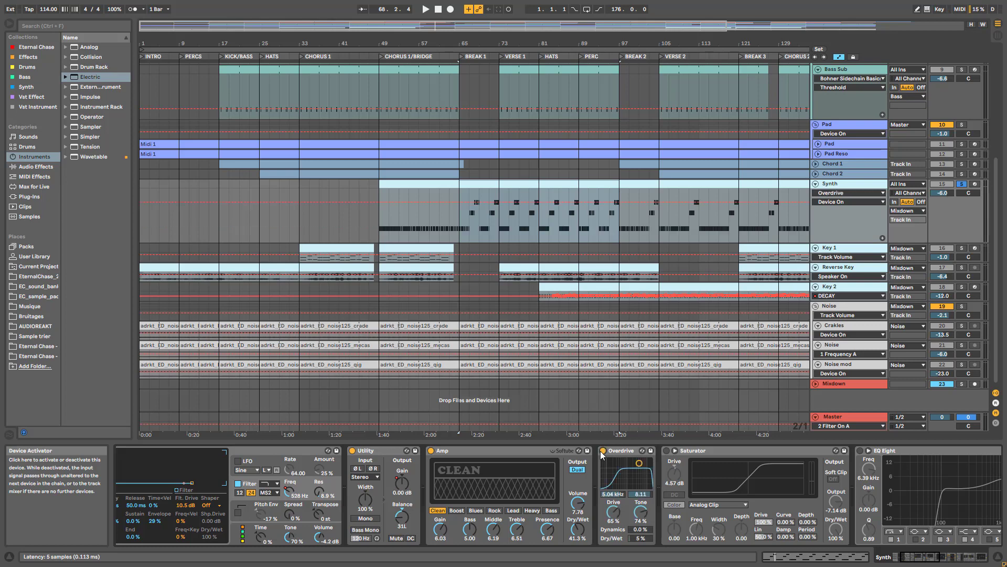
pyautogui.click(603, 450)
pyautogui.click(604, 452)
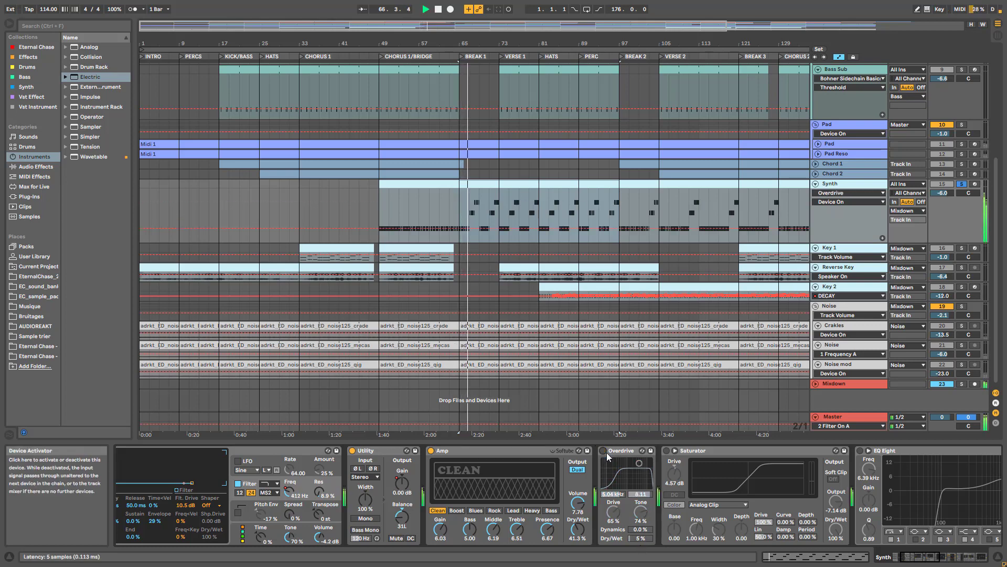
# Switch the Synth track's Saturator back on and audition it together with the Amp and Overdrive.
pyautogui.click(666, 451)
pyautogui.press('space')
pyautogui.click(666, 451)
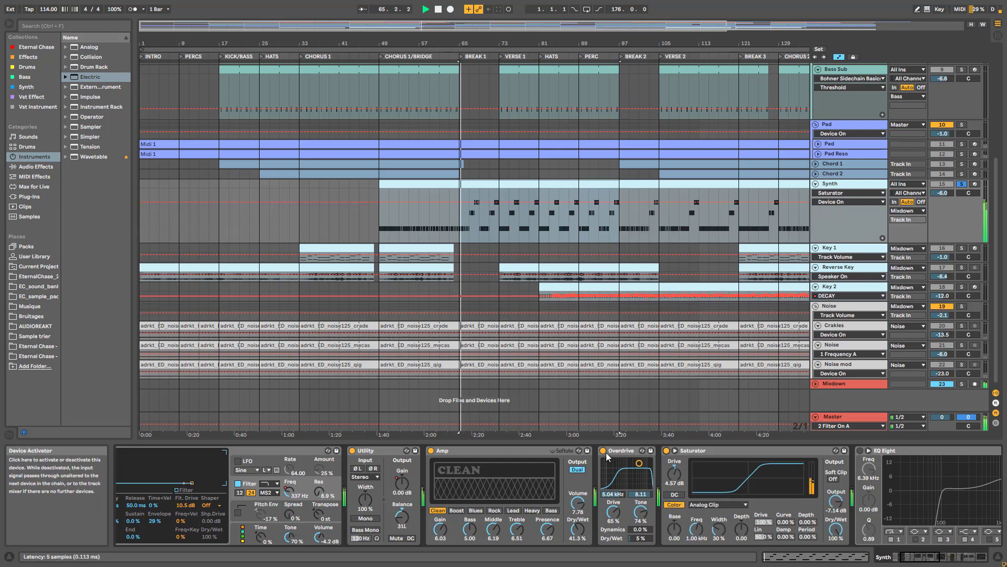
pyautogui.press('space')
# Re-enable the EQ Eight after the Saturator, and compare the playing synth with Overdrive off and on.
pyautogui.moveTo(910, 557); pyautogui.dragTo(938, 561)
pyautogui.click(711, 451)
pyautogui.click(710, 451)
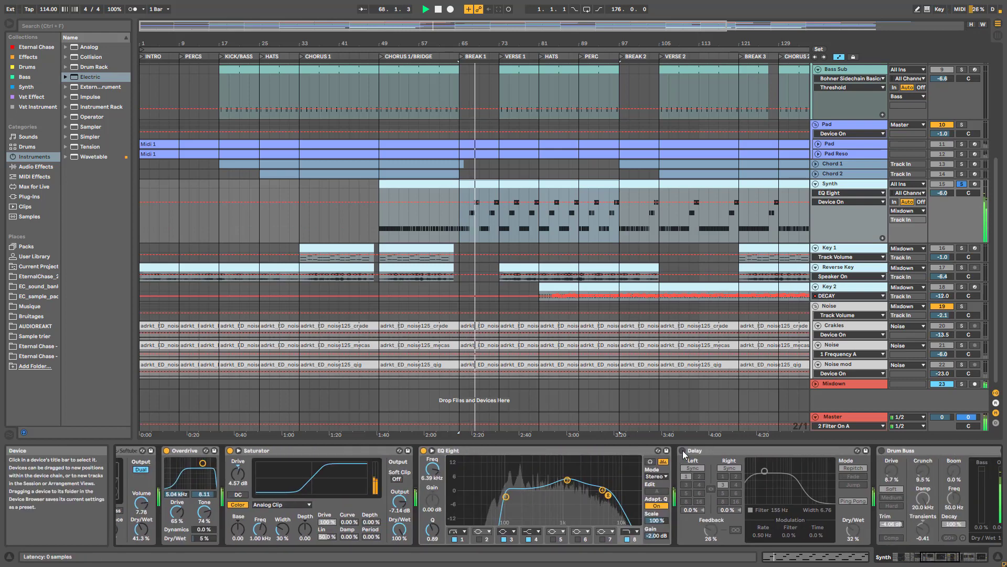
pyautogui.click(168, 452)
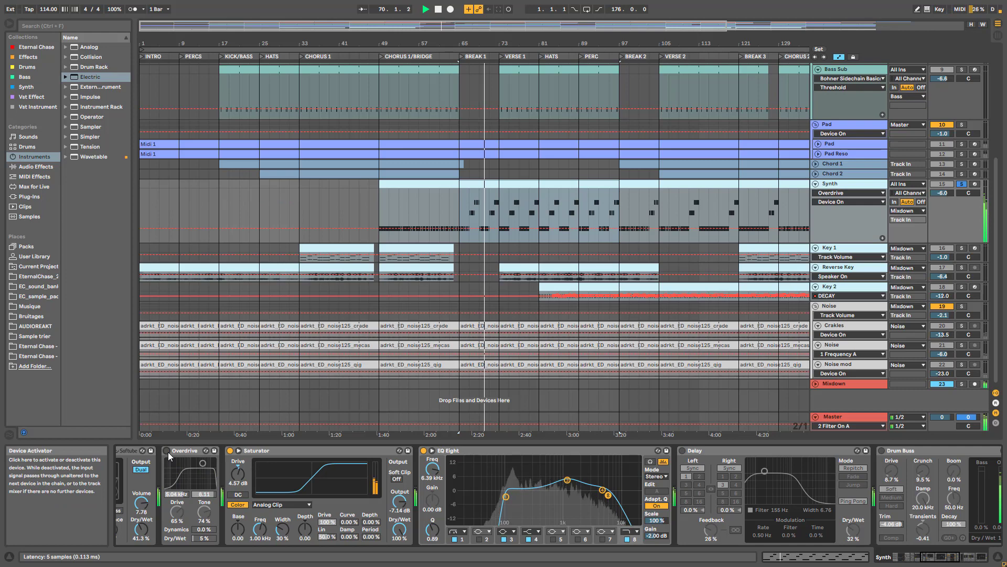
pyautogui.click(168, 451)
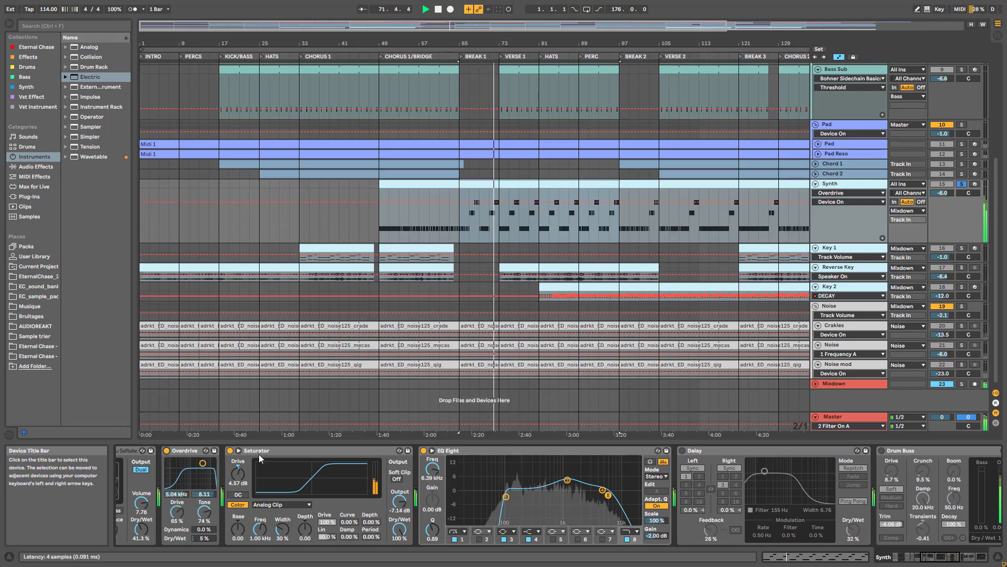
# Switch the Synth track's Delay back on, listen to it, and stop playback.
pyautogui.click(681, 451)
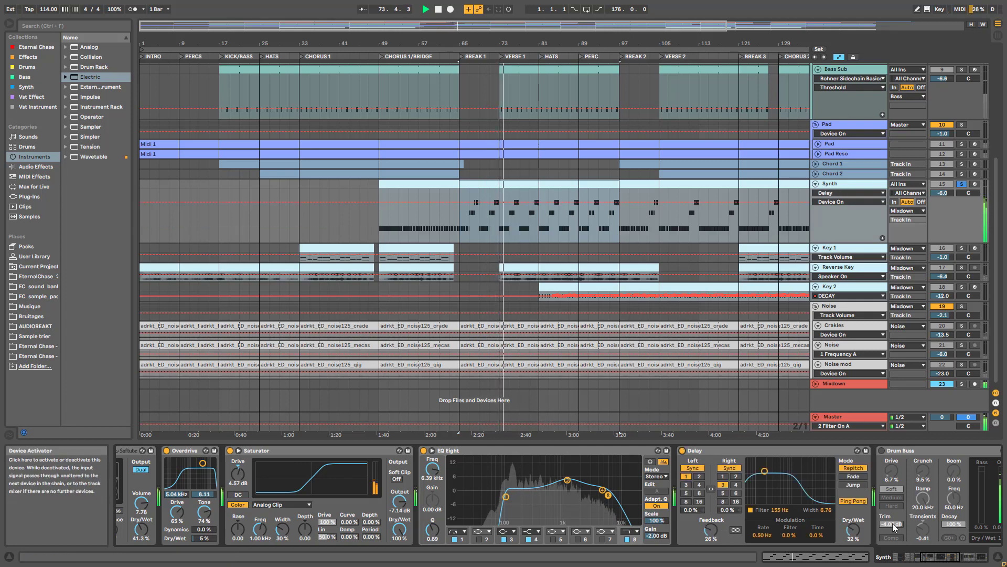
pyautogui.click(942, 559)
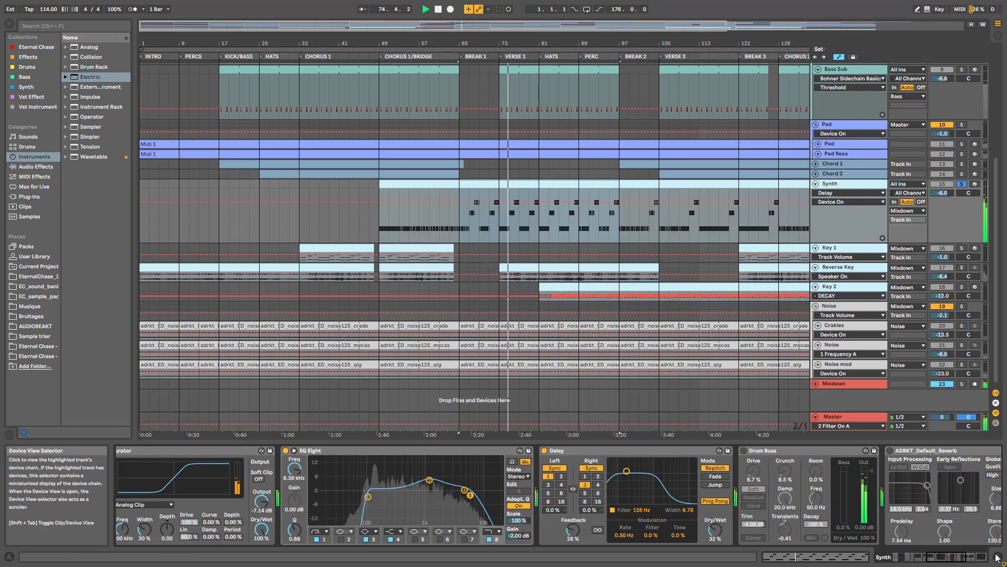
pyautogui.press('space')
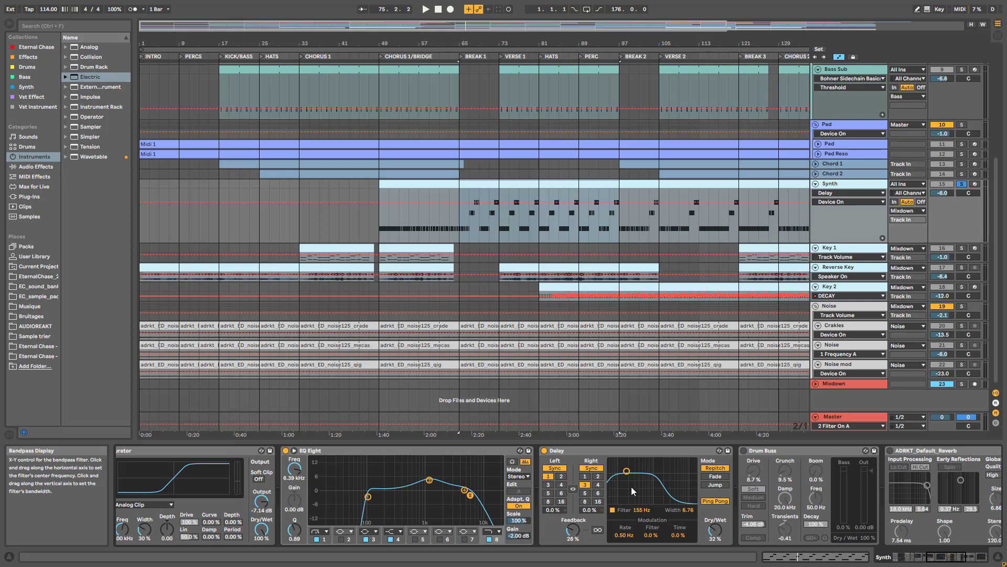
# Try a Delay filter frequency of 5.39 kHz with a width of 7.43 during playback, and undo the change.
pyautogui.press('space')
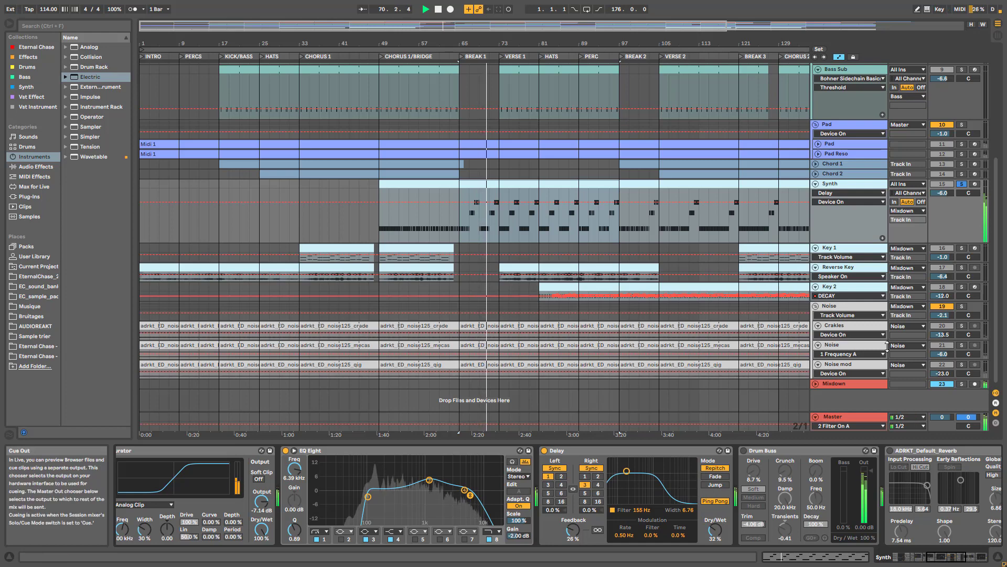
pyautogui.moveTo(630, 472); pyautogui.dragTo(677, 467)
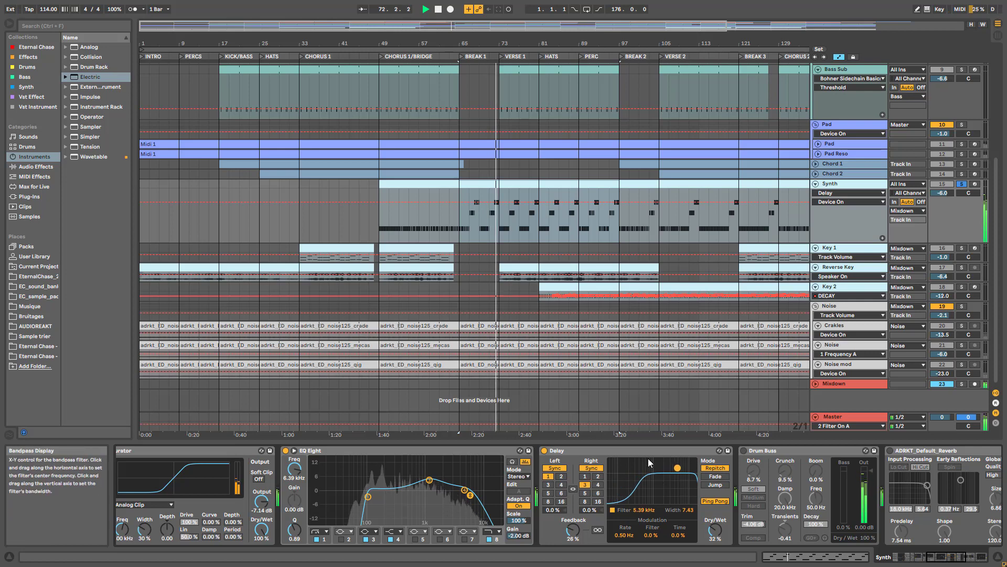
pyautogui.hotkey('ctrl', 'z')
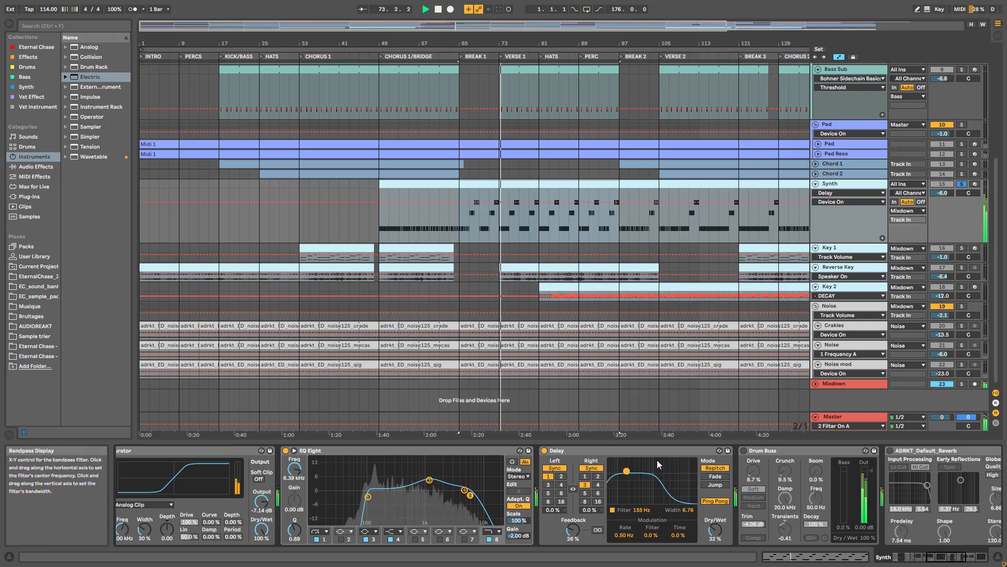
# Switch the Synth track's Drum Buss back on while the synth is playing.
pyautogui.click(744, 452)
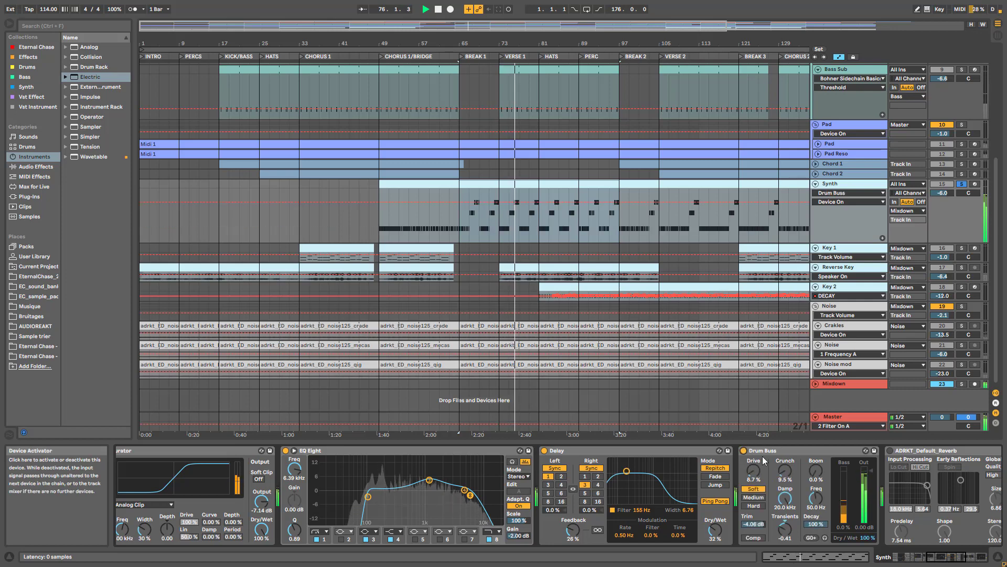
# Switch the Synth track's ADRKT_Default_Reverb back on, and compare the playing synth with Drum Buss off and on.
pyautogui.moveTo(930, 560); pyautogui.dragTo(954, 560)
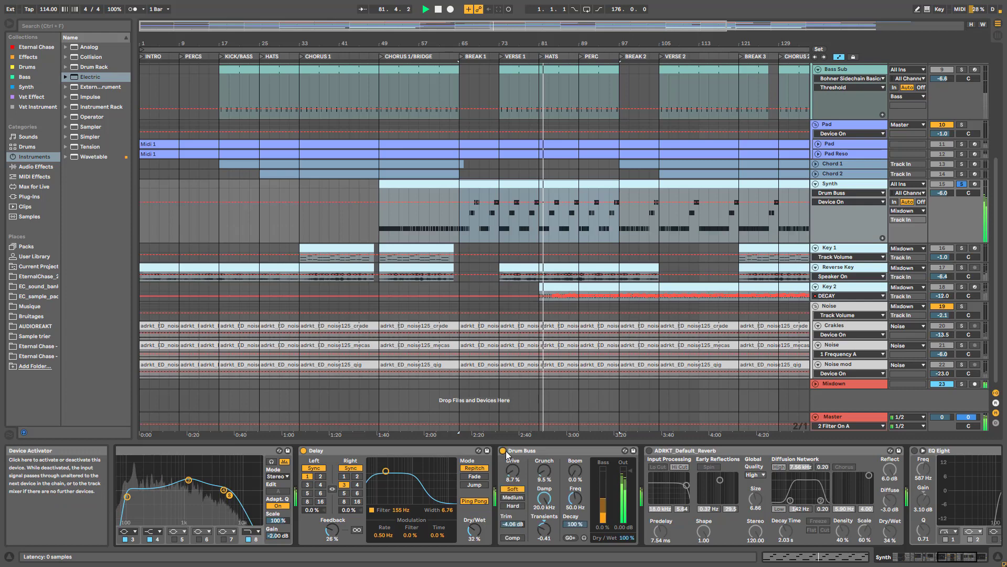
pyautogui.click(650, 451)
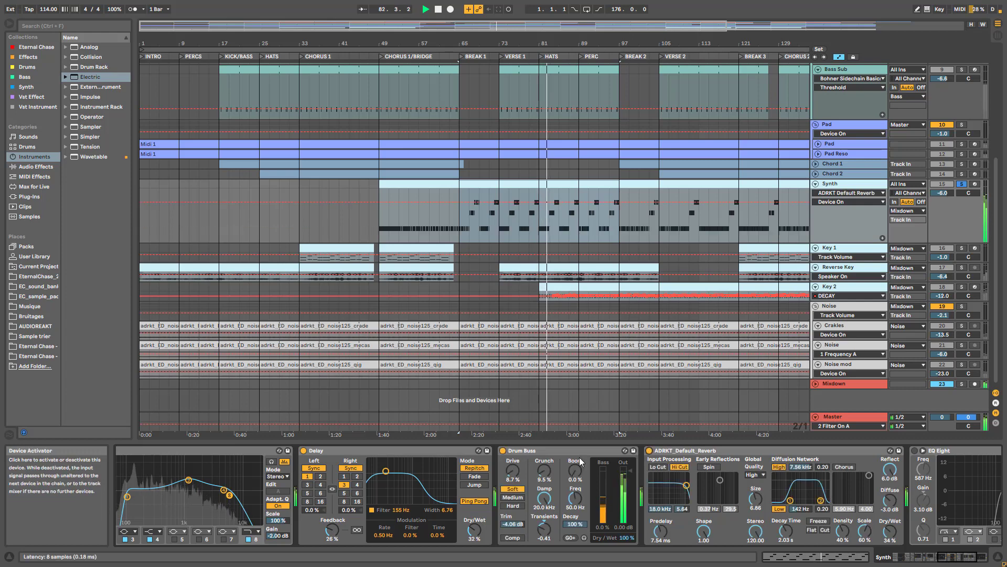
pyautogui.click(505, 451)
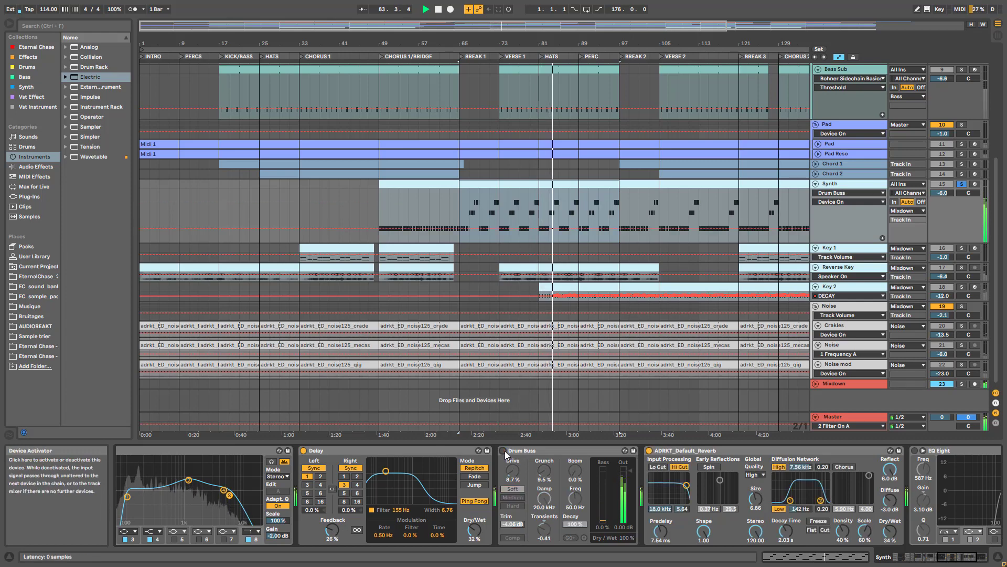
pyautogui.click(504, 451)
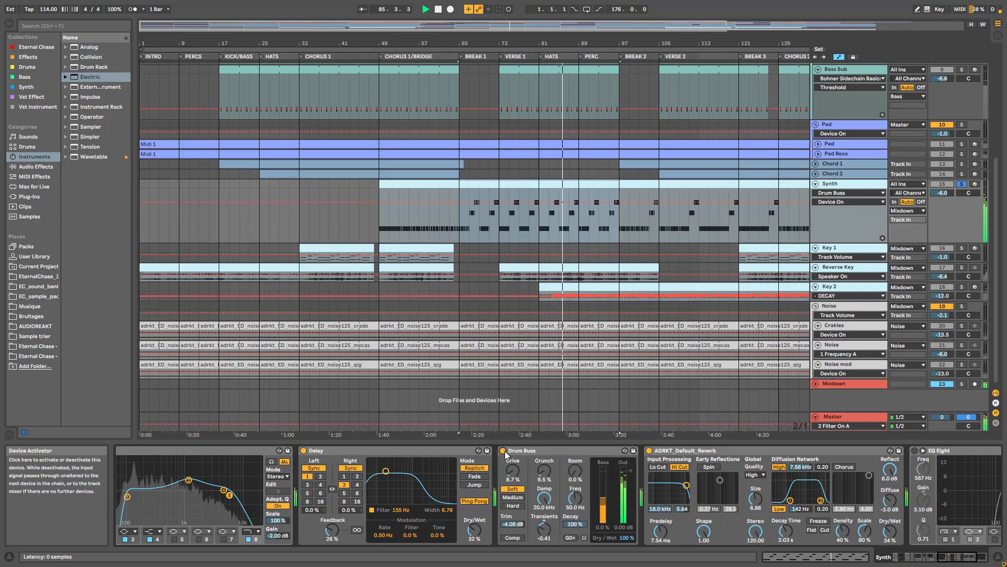
# Unsolo the Synth track and compare its Drum Buss off and on within the full mix, ending with playback stopped.
pyautogui.click(962, 184)
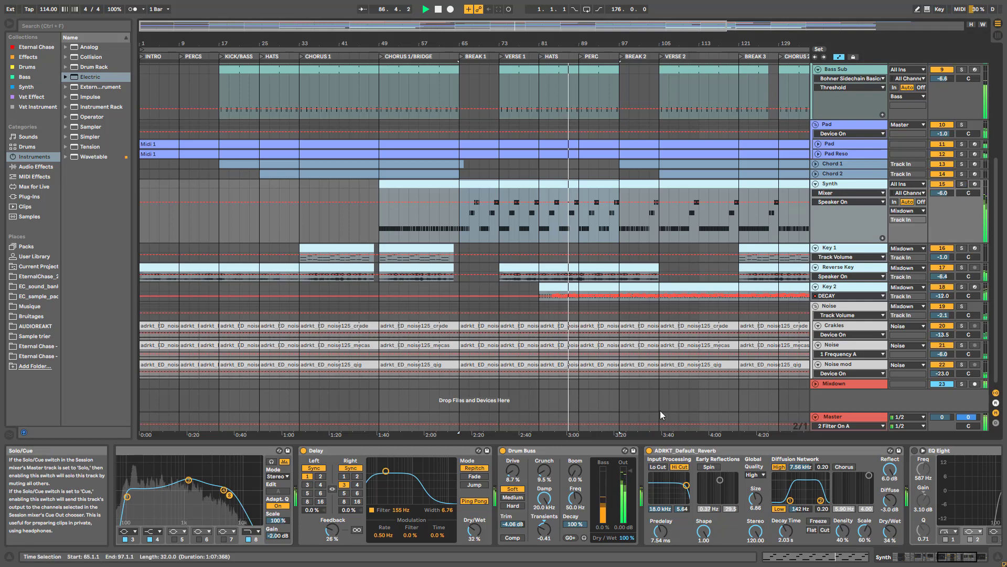
pyautogui.click(504, 451)
pyautogui.click(504, 451)
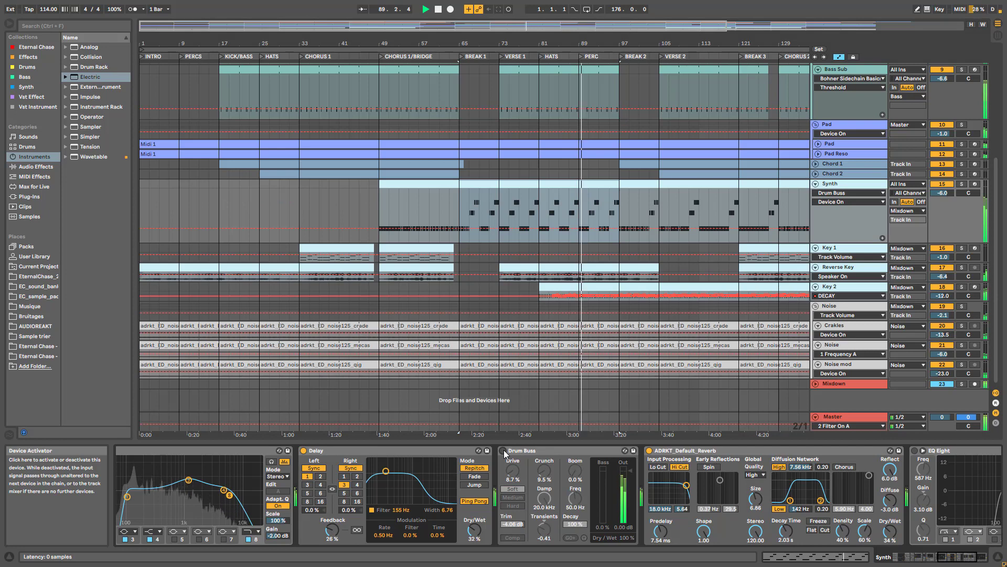
pyautogui.click(504, 451)
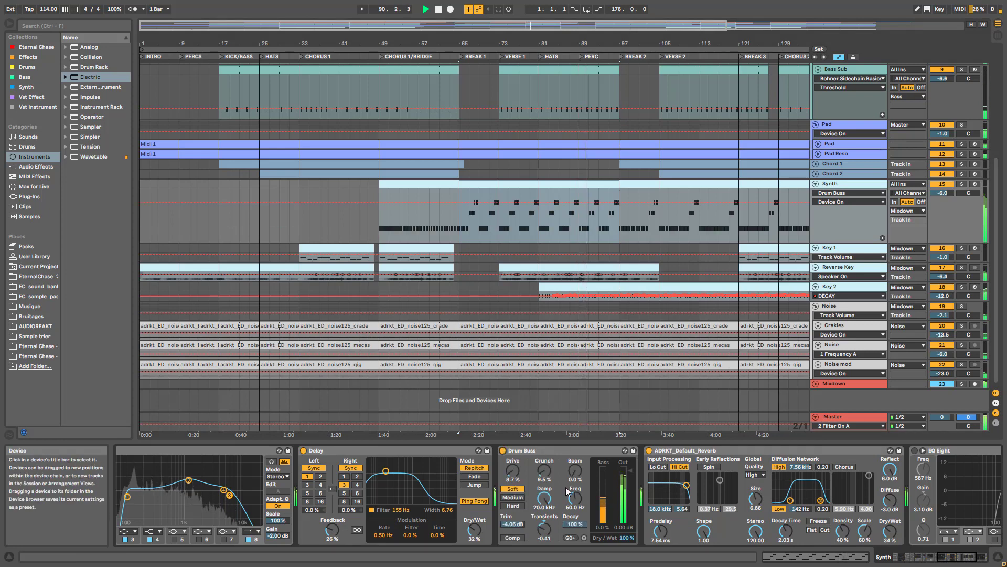
pyautogui.press('space')
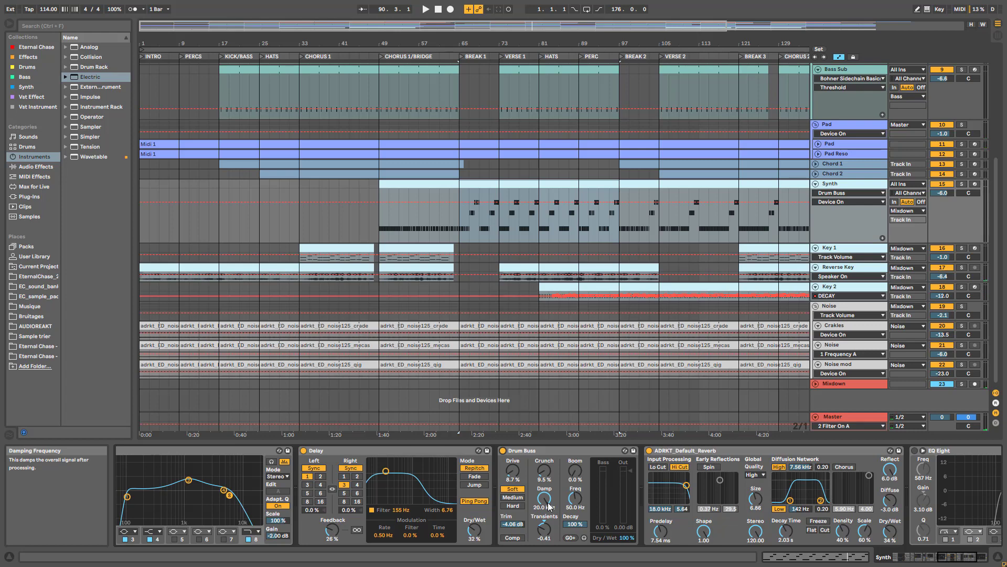
# Re-enable the final EQ Eight on the Synth track and play the full mix.
pyautogui.click(962, 558)
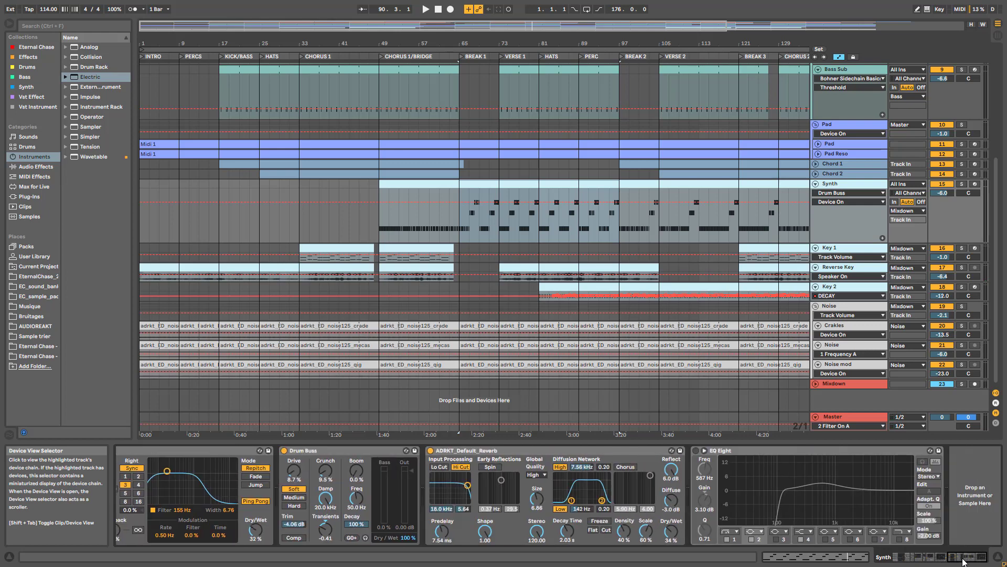
pyautogui.click(695, 450)
pyautogui.press('space')
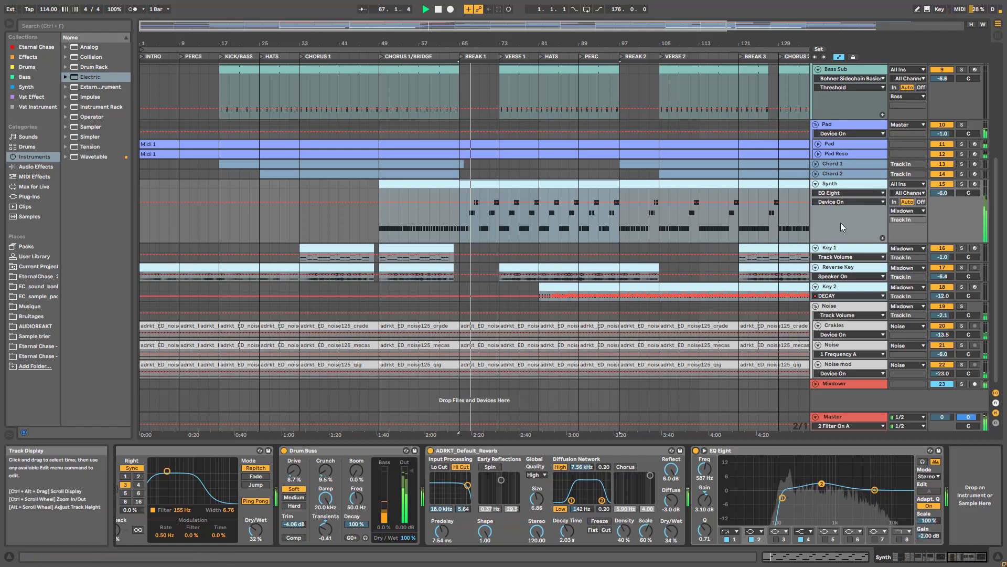
# Open the Synth clip starting at bar 65 to view its MIDI notes during playback, and stop playback.
pyautogui.doubleClick(495, 185)
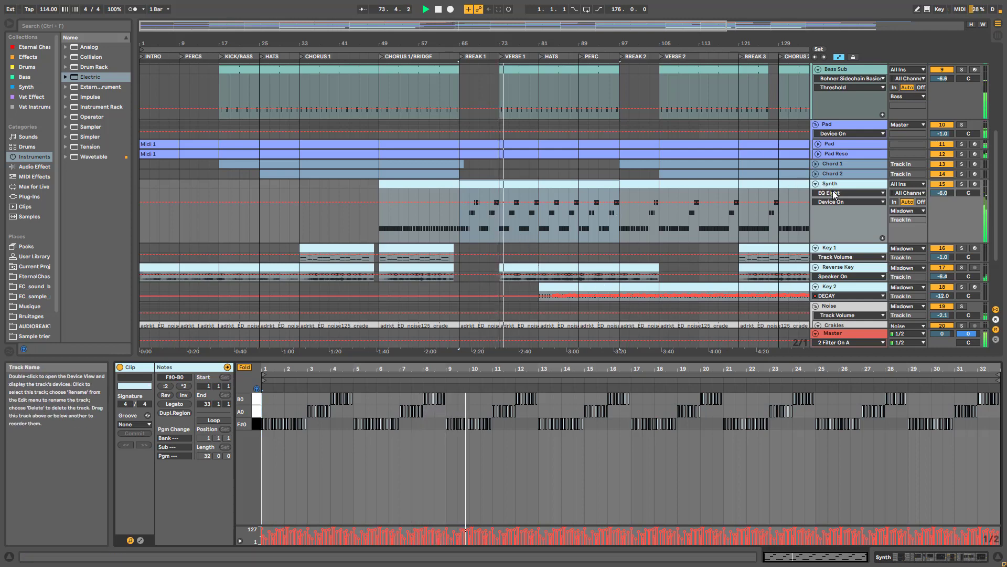
pyautogui.scroll(-2, 833, 193)
pyautogui.press('space')
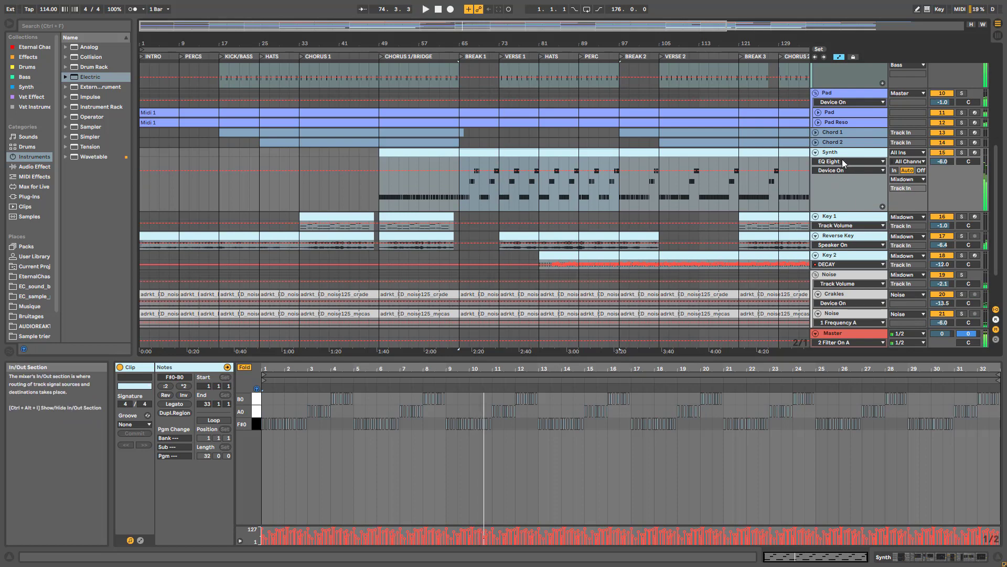
# Fold the Synth track, and enlarge the Key 1 track with its device chain shown.
pyautogui.doubleClick(834, 156)
pyautogui.click(816, 182)
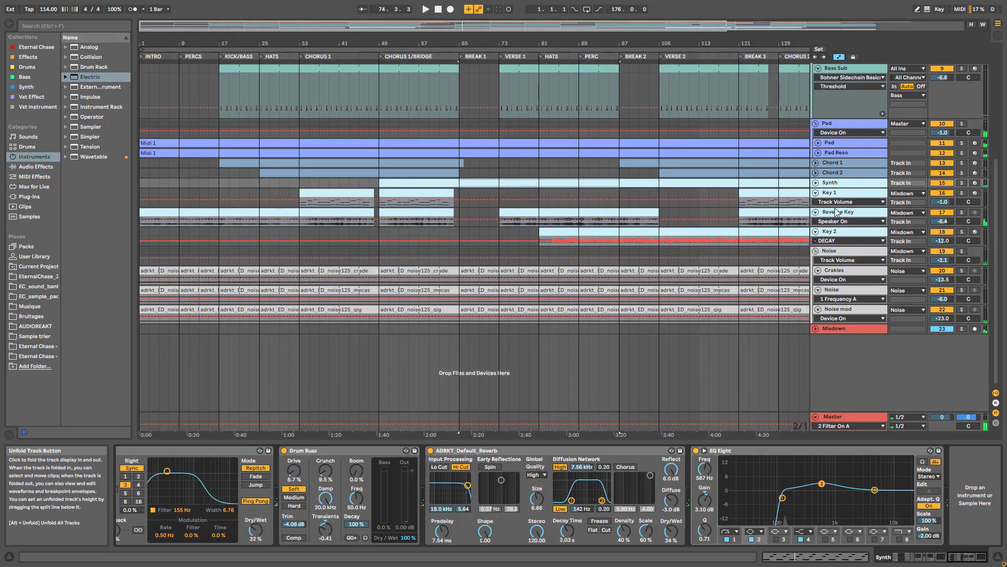
pyautogui.click(828, 193)
pyautogui.moveTo(836, 211); pyautogui.dragTo(837, 243)
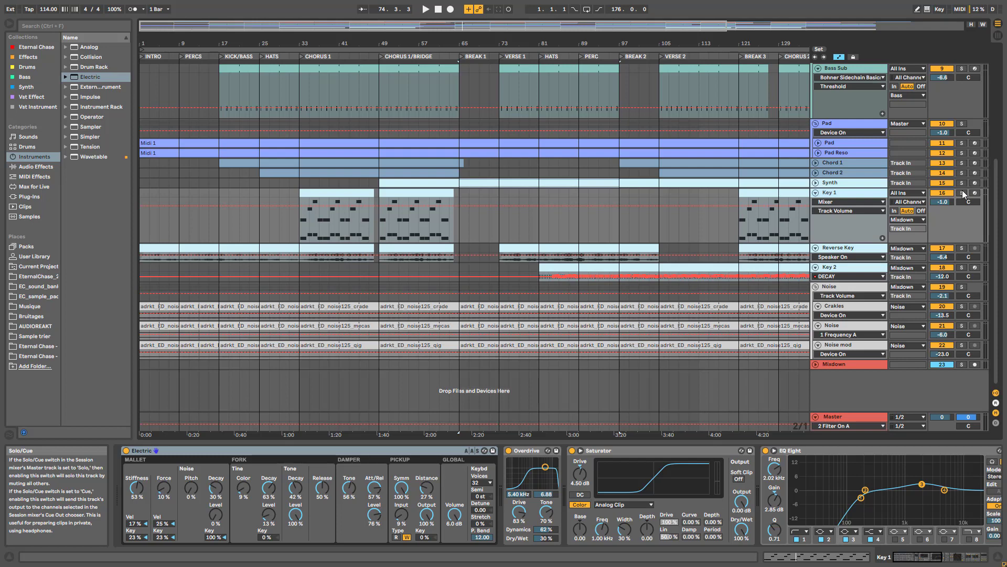
# Look through the Key 1 device chain and arm the Key 1 track for live playing.
pyautogui.click(953, 561)
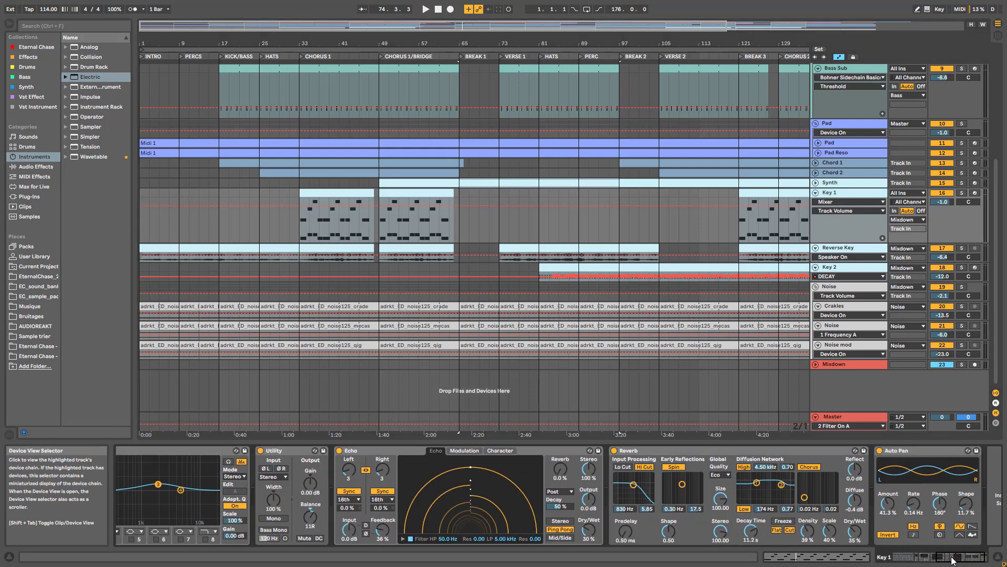
pyautogui.moveTo(953, 561); pyautogui.dragTo(909, 561)
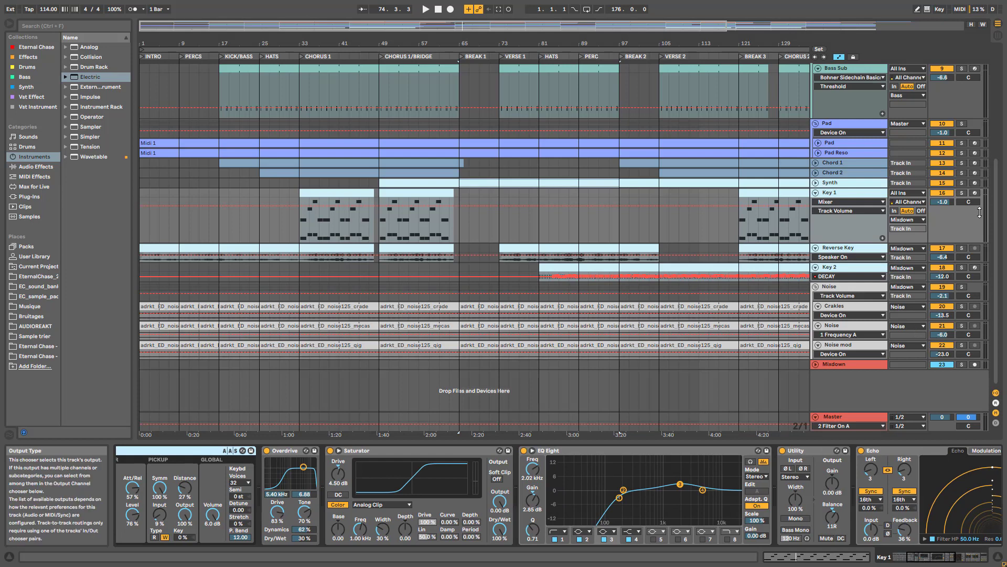
pyautogui.click(975, 192)
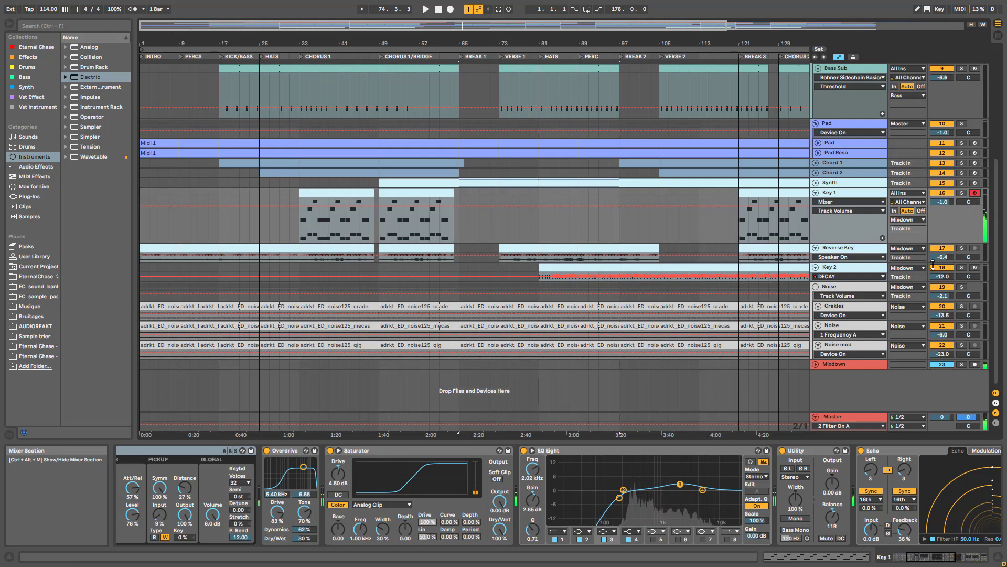
# Switch off Reverb, Echo, Overdrive, Saturator and EQ Eight on the Key 1 track to leave the Electric sound dry.
pyautogui.moveTo(914, 560); pyautogui.dragTo(926, 555)
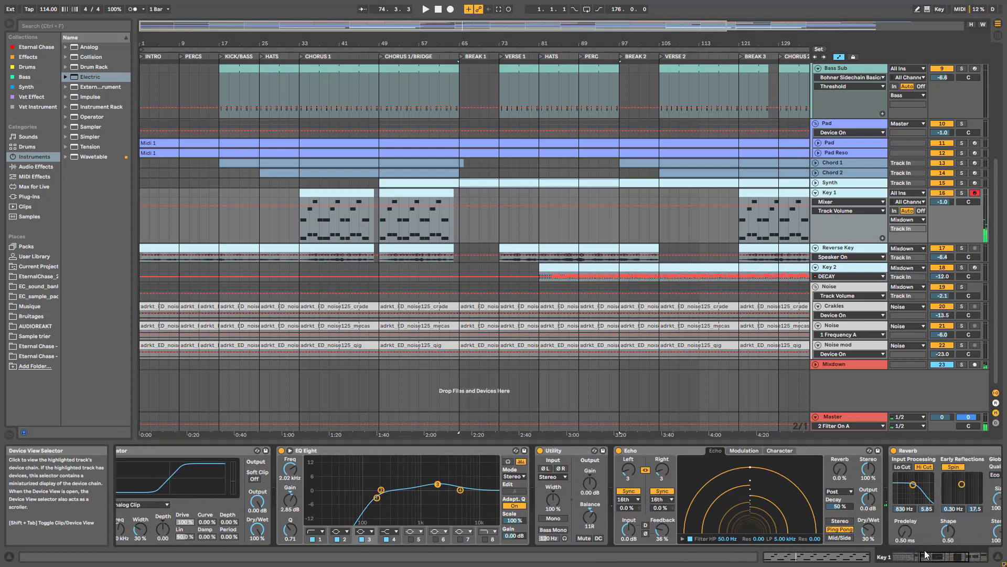
pyautogui.click(894, 451)
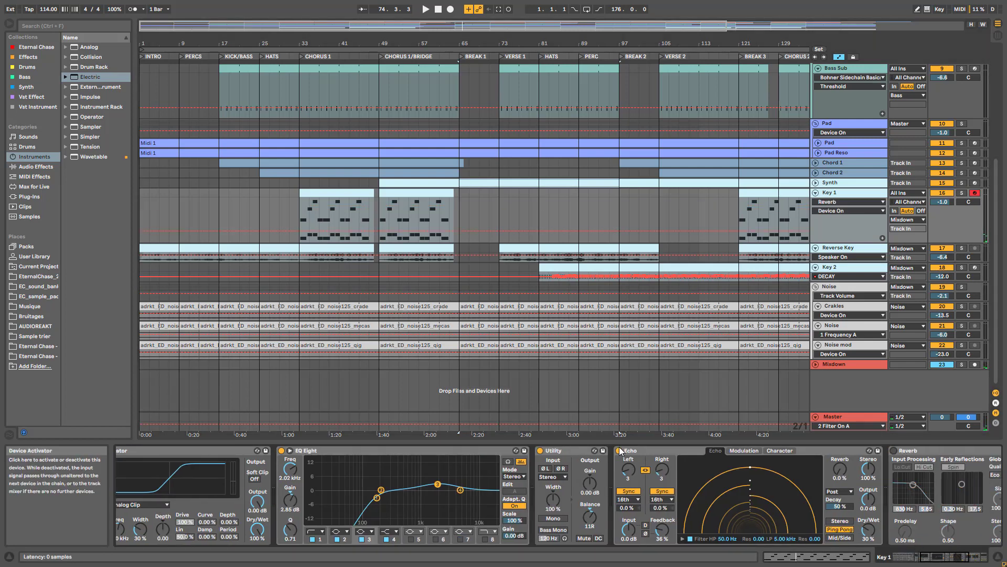
pyautogui.click(618, 450)
pyautogui.moveTo(946, 558); pyautogui.dragTo(910, 556)
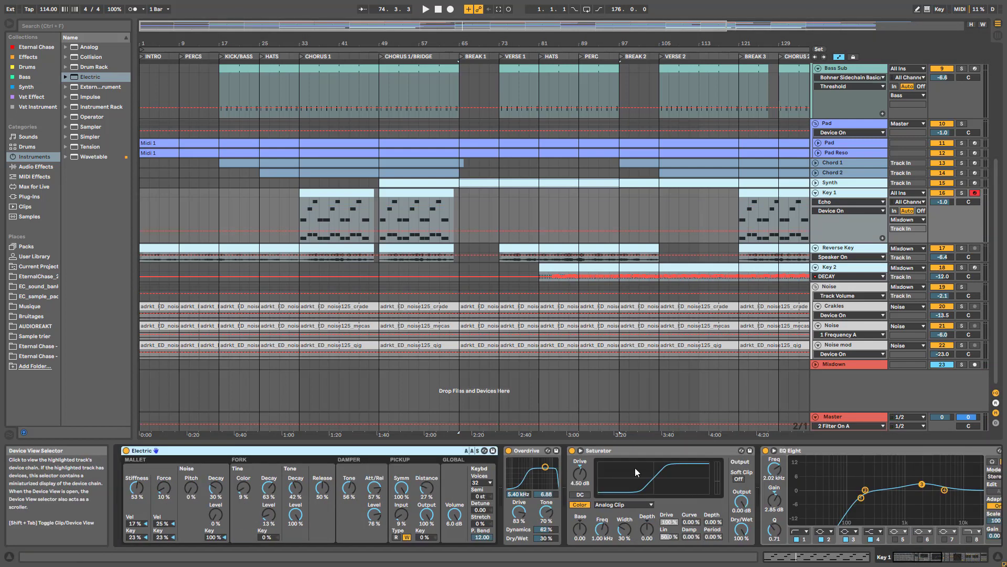
pyautogui.click(514, 452)
pyautogui.click(572, 450)
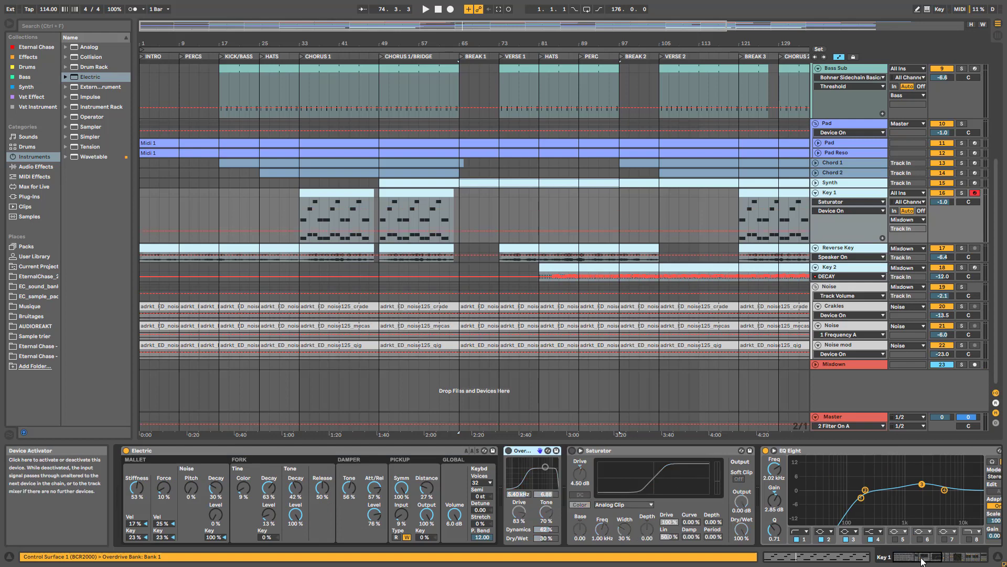
pyautogui.click(922, 559)
pyautogui.moveTo(922, 560); pyautogui.dragTo(926, 560)
pyautogui.click(589, 451)
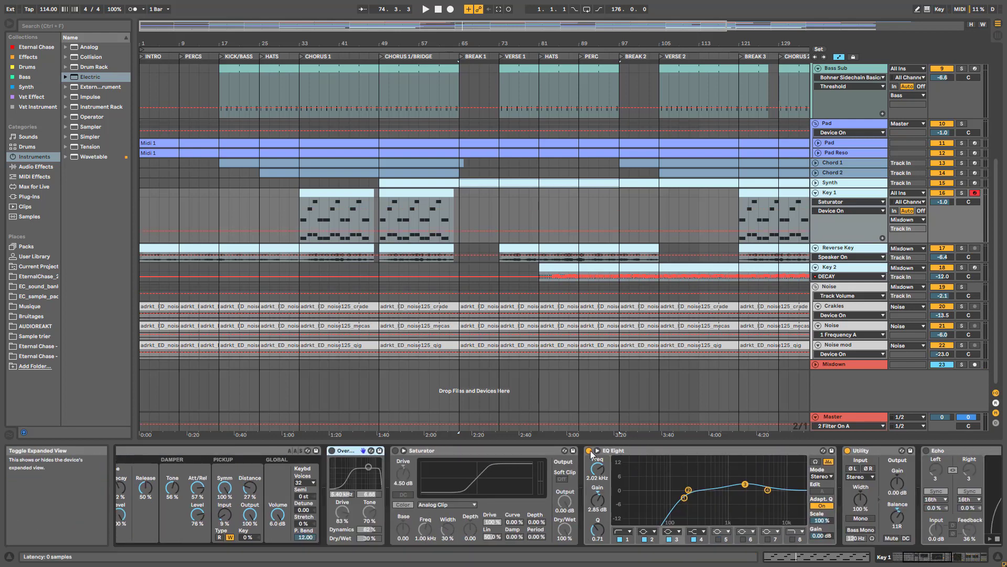
# Re-enable Overdrive on the Key 1 track, and compare the Electric sound with Overdrive off and on.
pyautogui.click(909, 557)
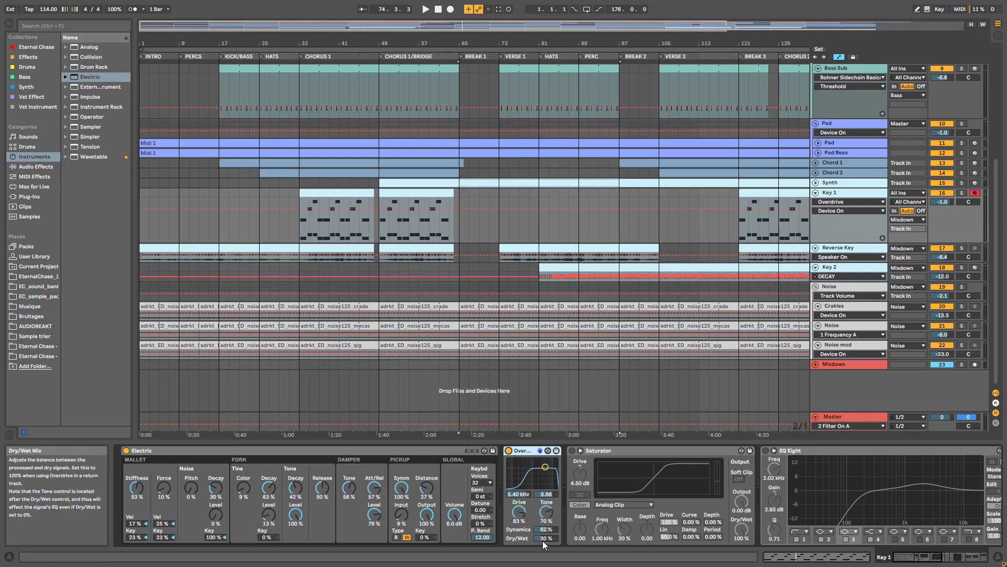
pyautogui.press('space')
pyautogui.press('space')
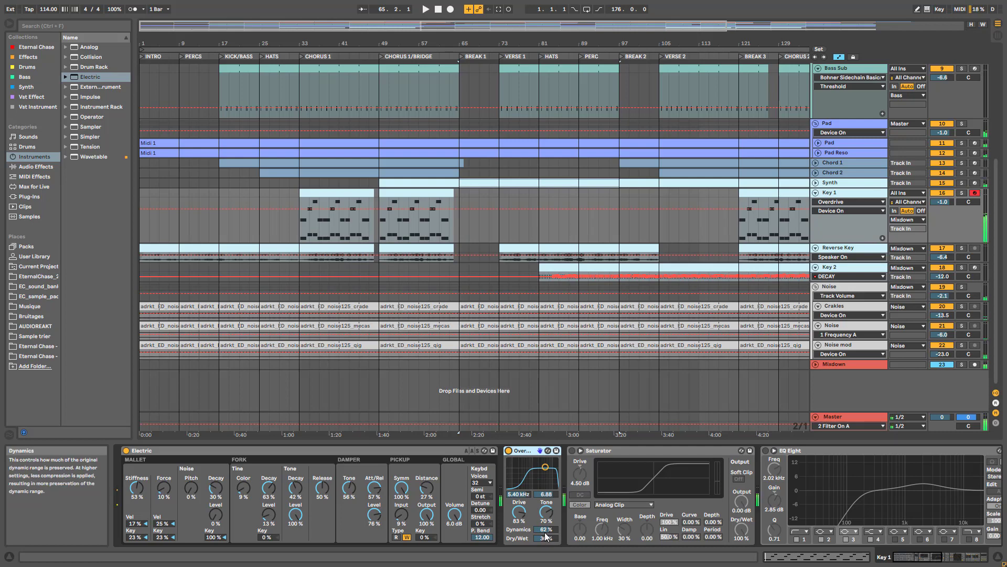
pyautogui.click(509, 450)
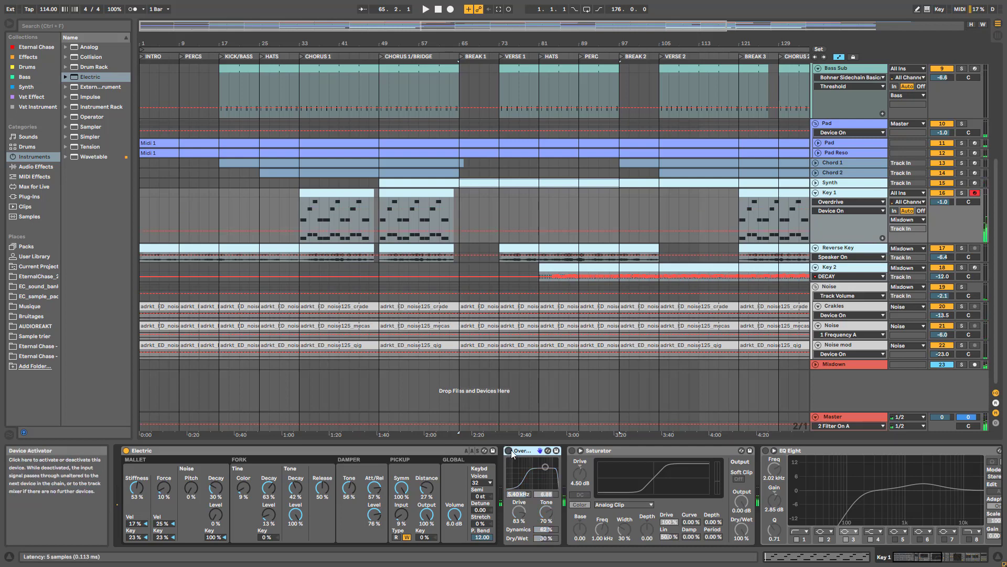
pyautogui.click(509, 451)
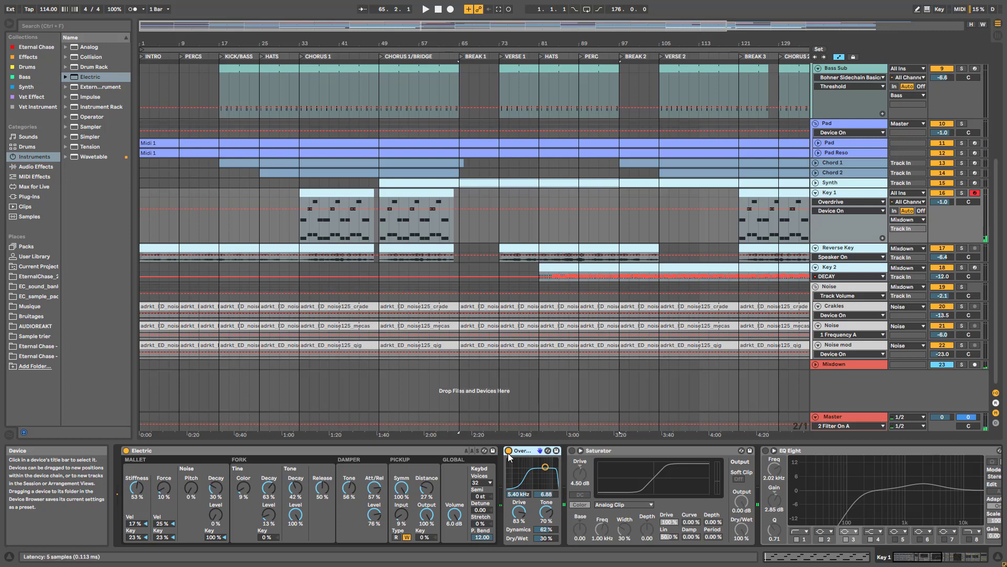
pyautogui.click(509, 453)
pyautogui.click(509, 451)
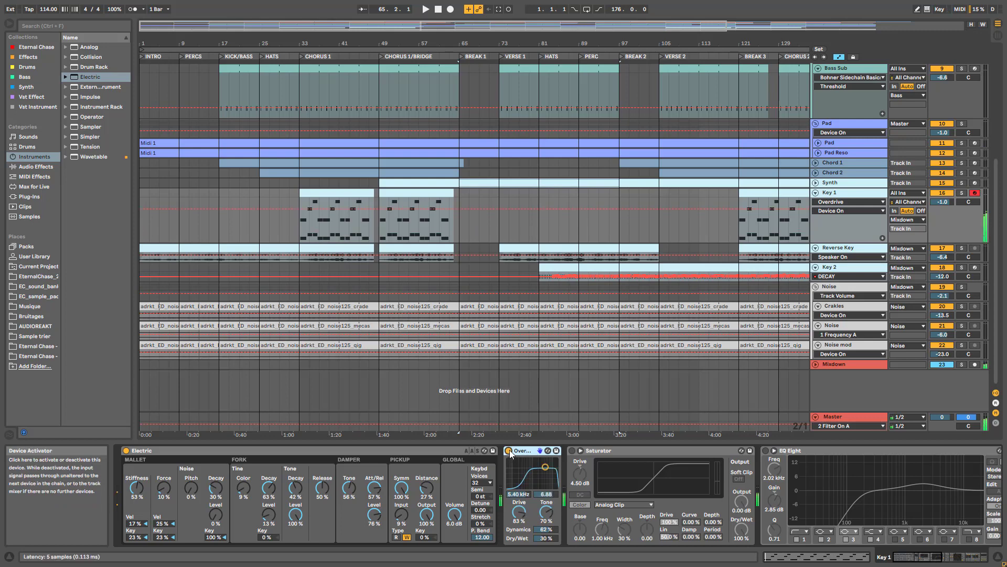
# Solo Key 1, play its Chorus 1/Bridge clip from bar 49, and switch Saturator back on.
pyautogui.click(573, 447)
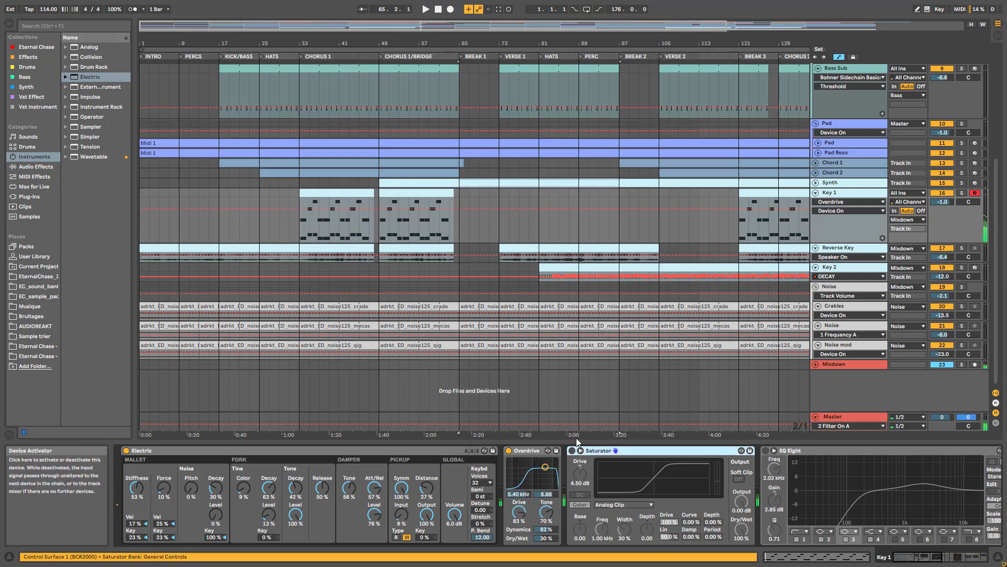
pyautogui.click(962, 193)
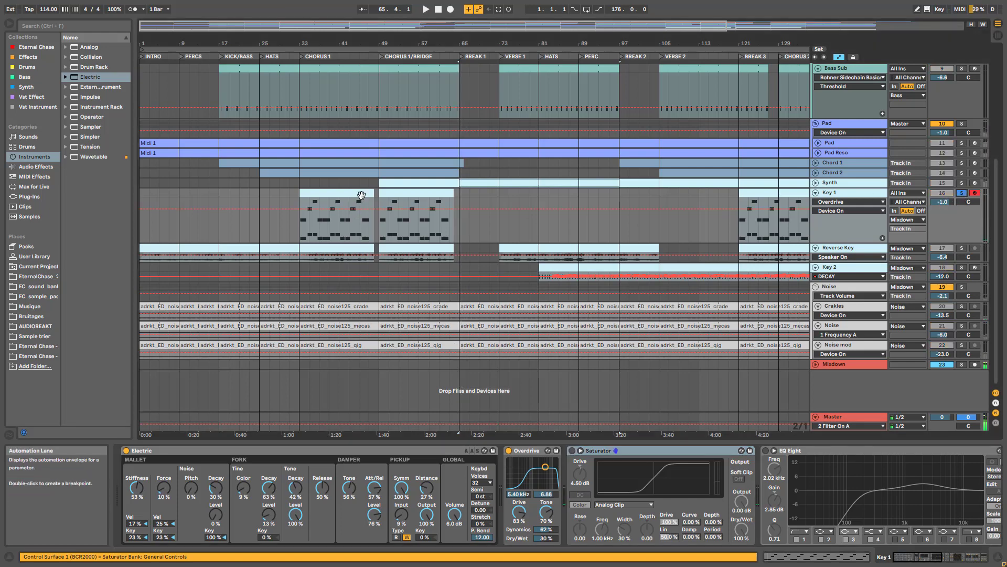
pyautogui.click(409, 212)
pyautogui.press('space')
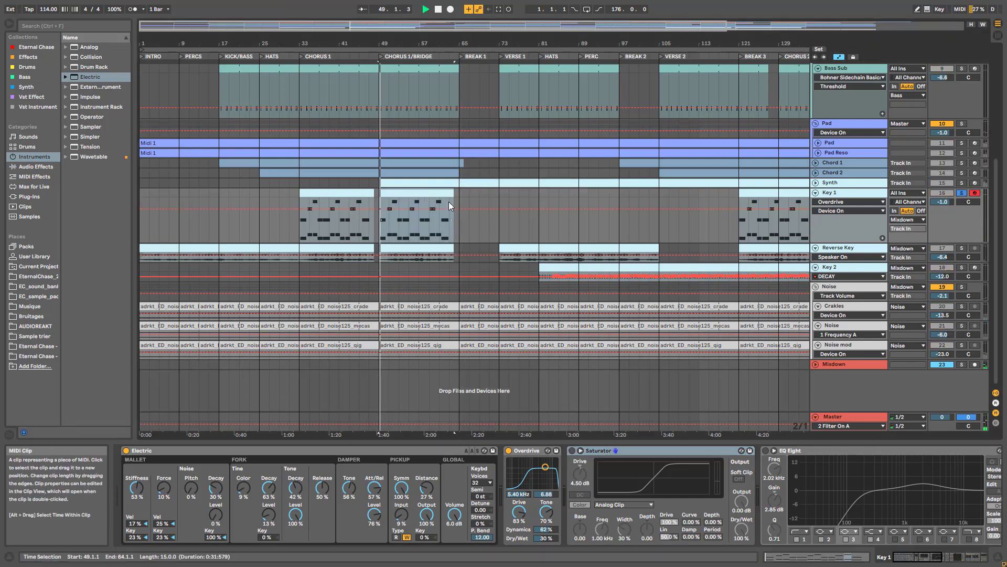
pyautogui.click(572, 450)
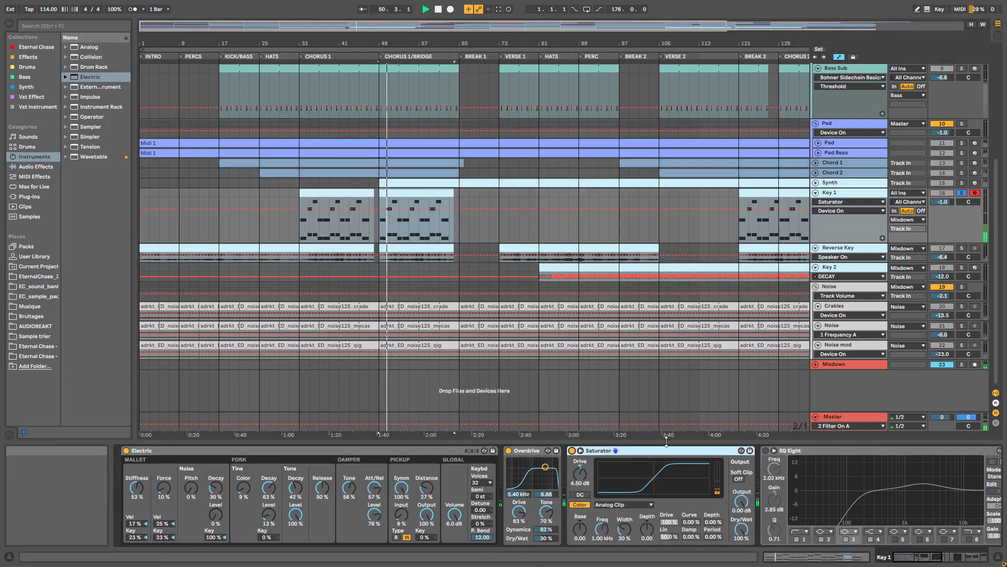
# Re-enable EQ Eight and Echo on the Key 1 track while the soloed clip plays.
pyautogui.click(781, 456)
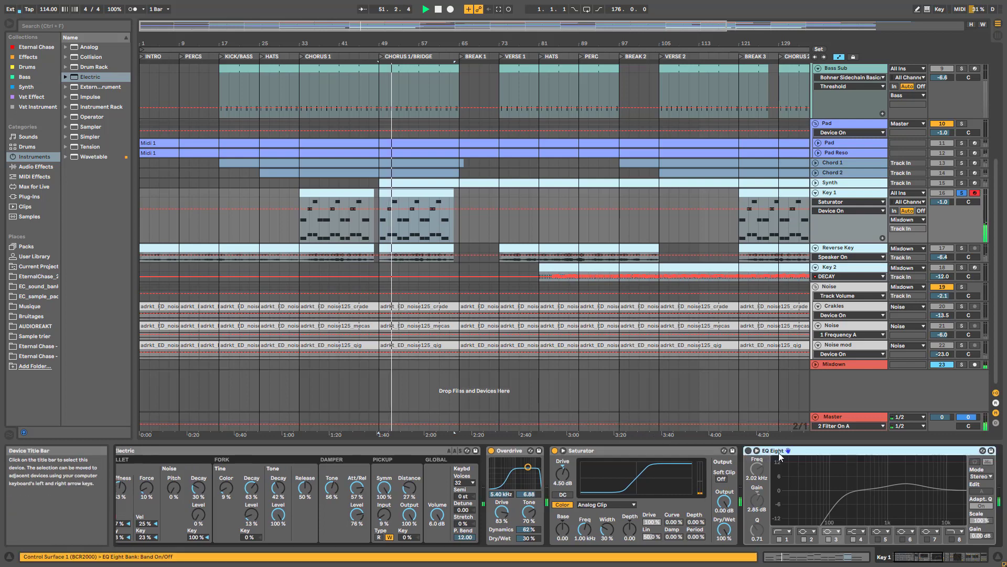
pyautogui.click(946, 562)
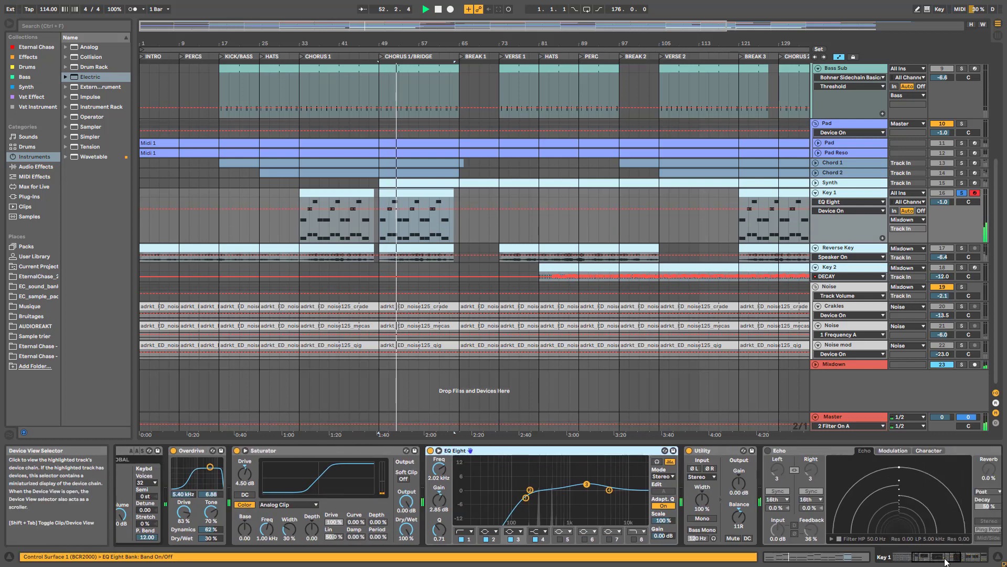
pyautogui.moveTo(947, 562); pyautogui.dragTo(961, 560)
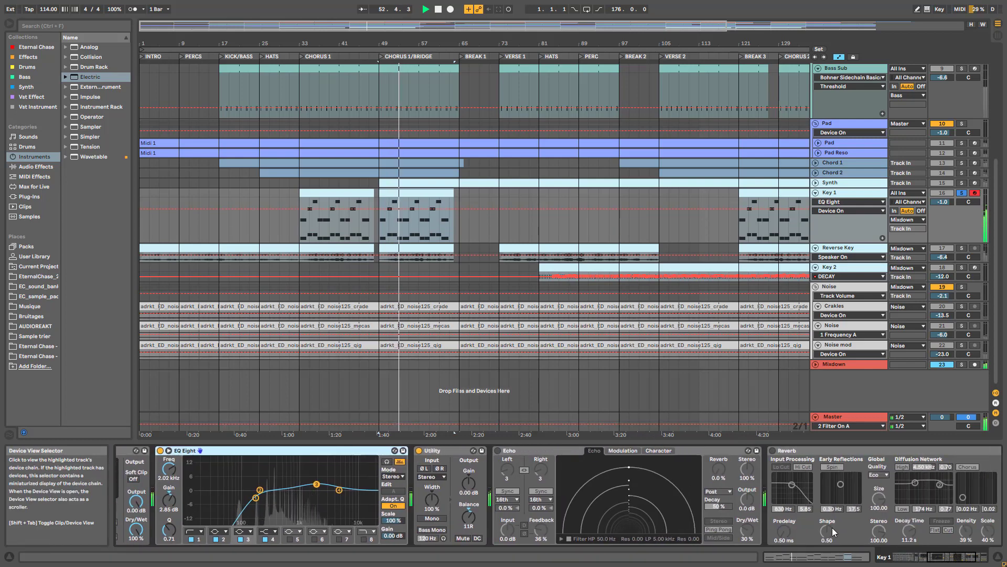
pyautogui.click(497, 451)
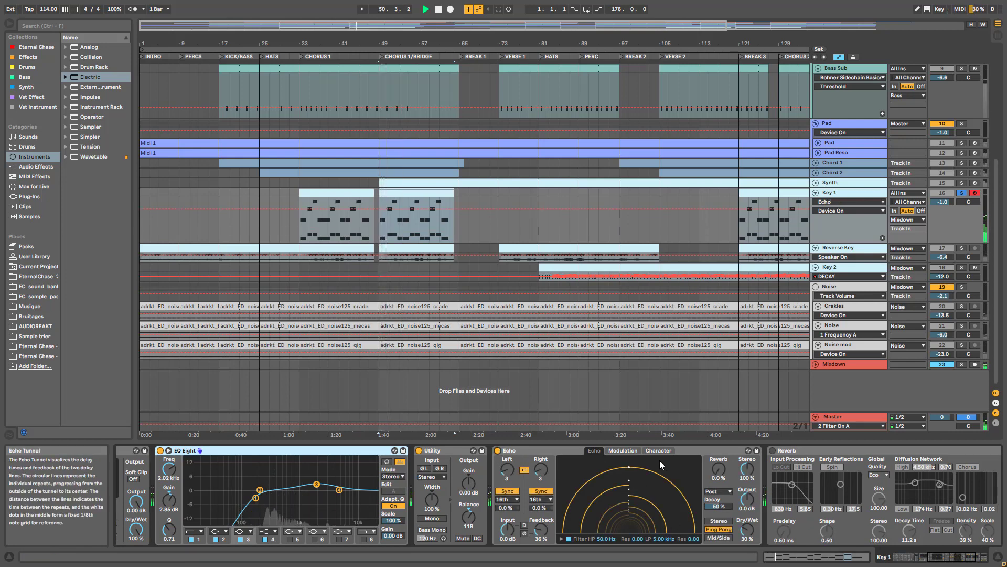
# Show Echo's filter display on Key 1 and set its high-pass to 411 Hz and low-pass to 7.05 kHz.
pyautogui.click(561, 539)
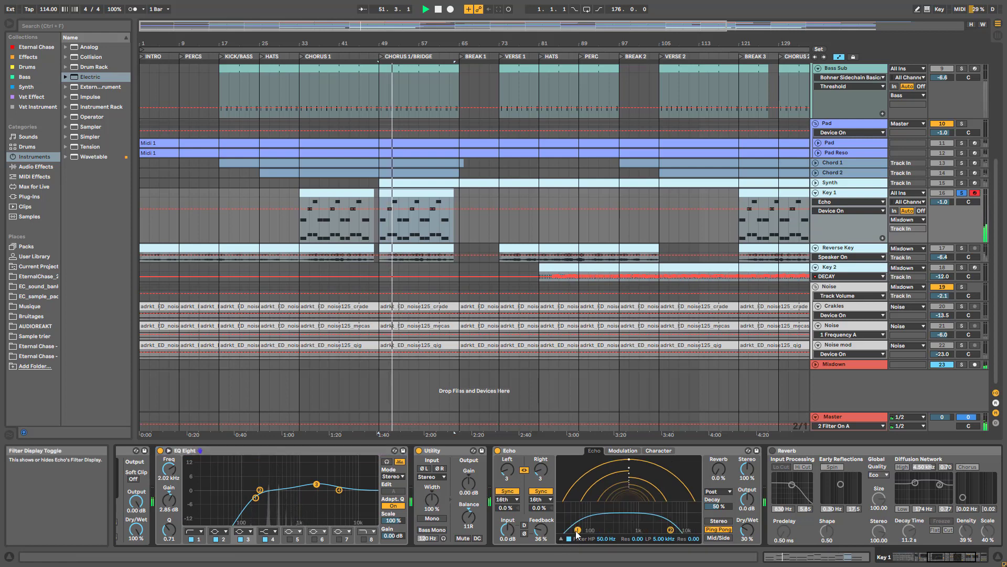
pyautogui.moveTo(578, 530); pyautogui.dragTo(681, 534)
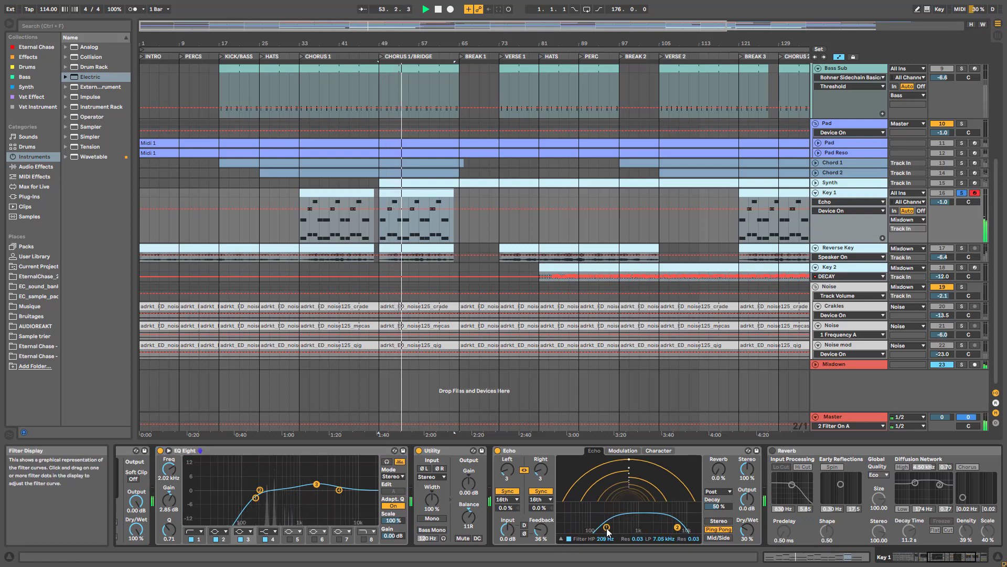
pyautogui.moveTo(606, 528); pyautogui.dragTo(620, 526)
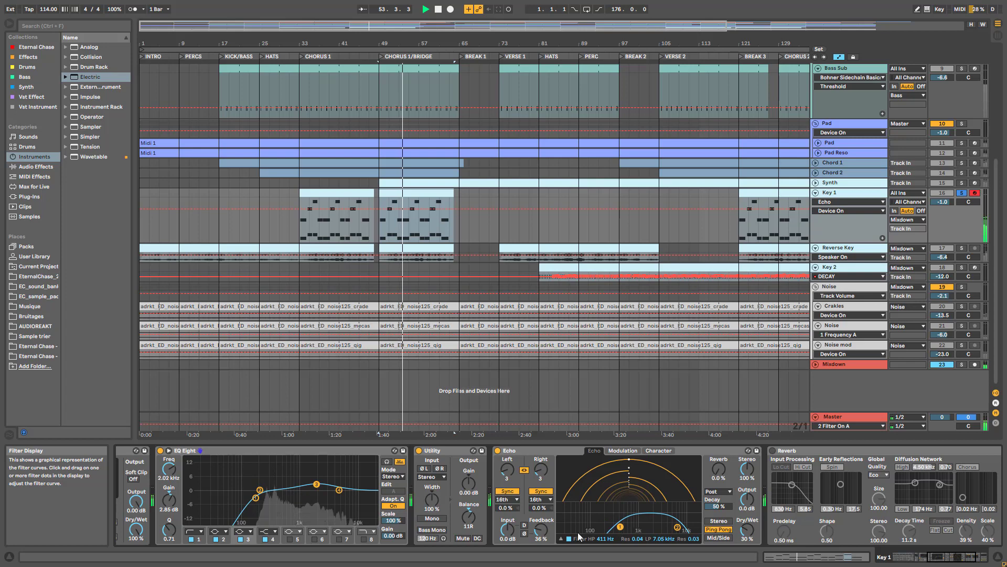
# Re-enable Reverb on the Key 1 track, bring Auto Pan at the chain's end into view, and stop playback.
pyautogui.click(772, 450)
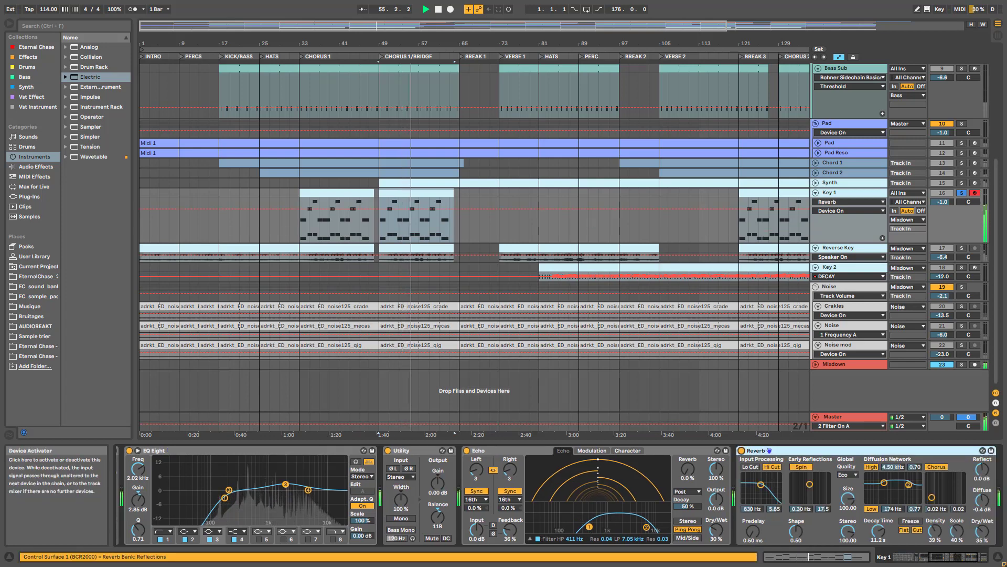
pyautogui.moveTo(960, 558); pyautogui.dragTo(969, 557)
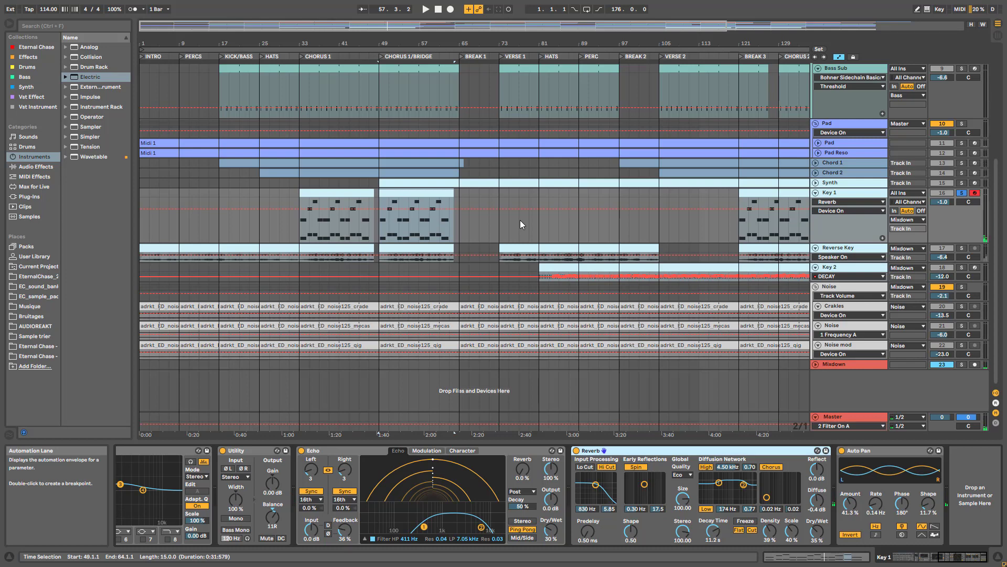
pyautogui.press('space')
# Audition the soloed Key 1 Chorus 1 clip from bar 33, and unsolo the track to hear it in the full mix.
pyautogui.click(297, 233)
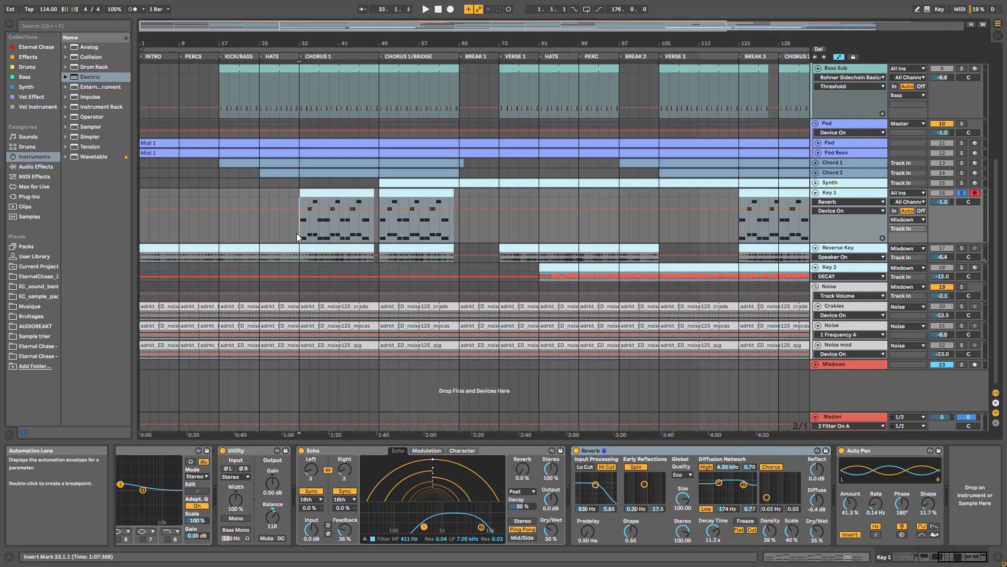
pyautogui.moveTo(410, 25); pyautogui.dragTo(301, 78)
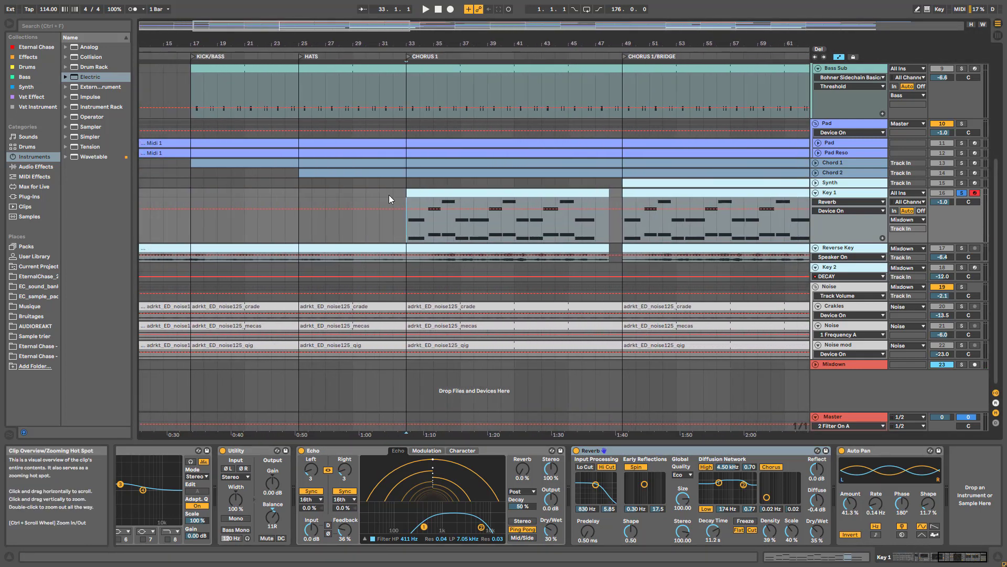
pyautogui.press('space')
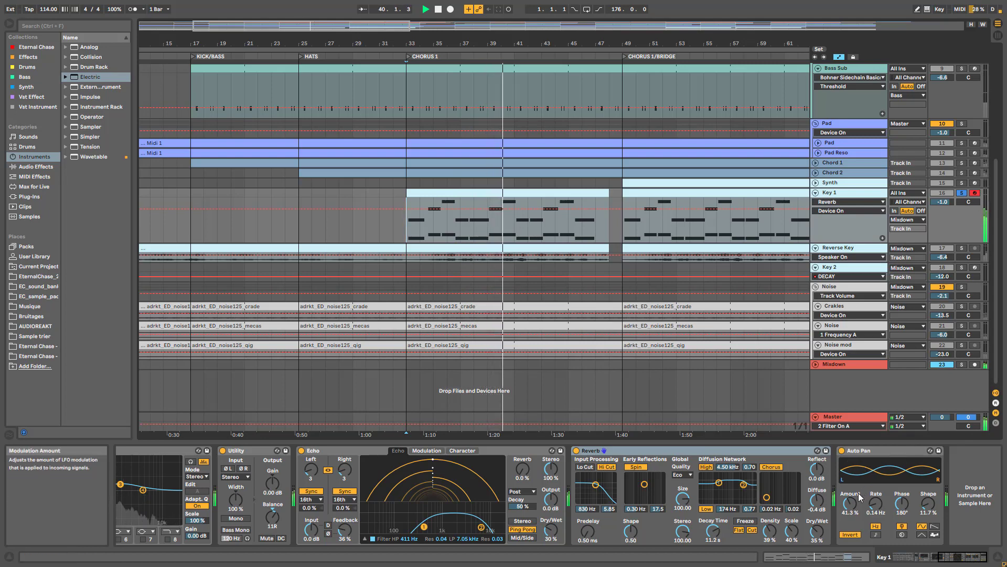
pyautogui.press('space')
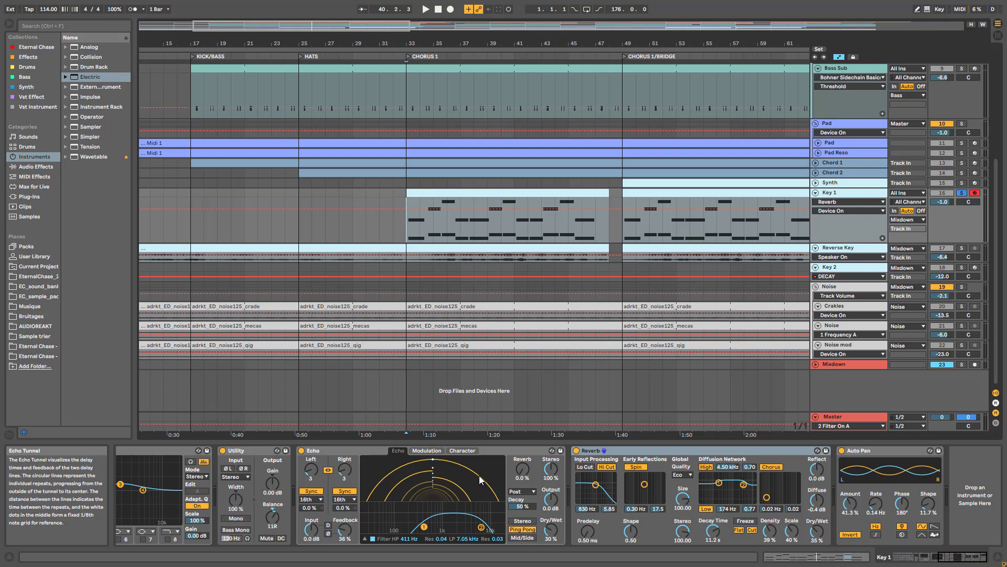
pyautogui.press('space')
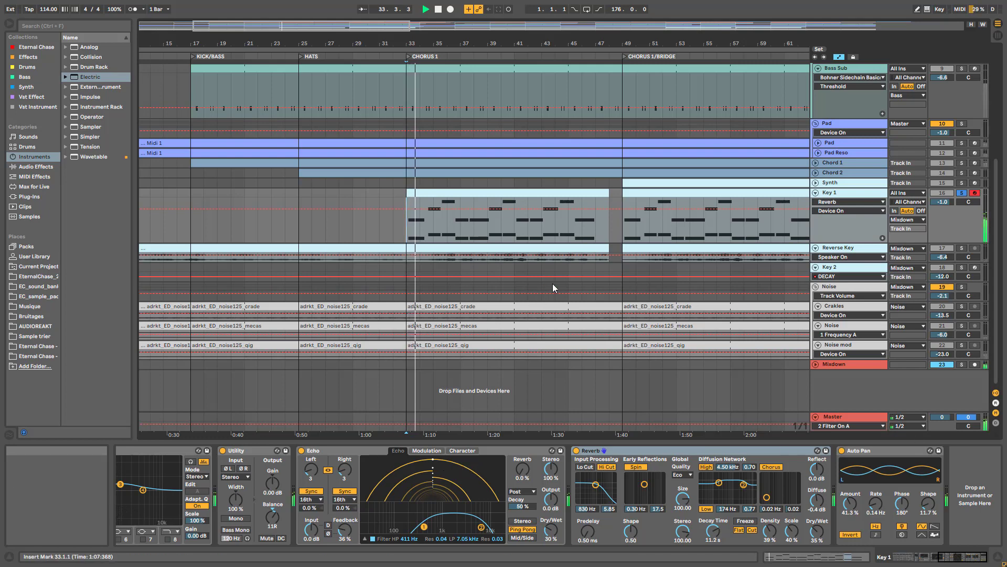
pyautogui.click(962, 193)
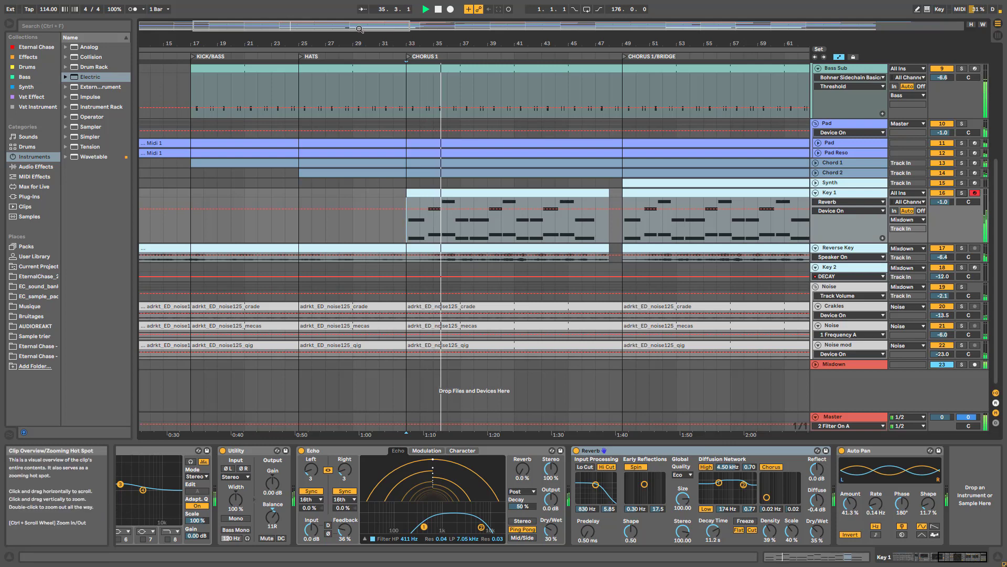
# Enlarge the Reverse Key track so its waveforms are readable, and show the whole arrangement.
pyautogui.moveTo(402, 20); pyautogui.dragTo(425, 226)
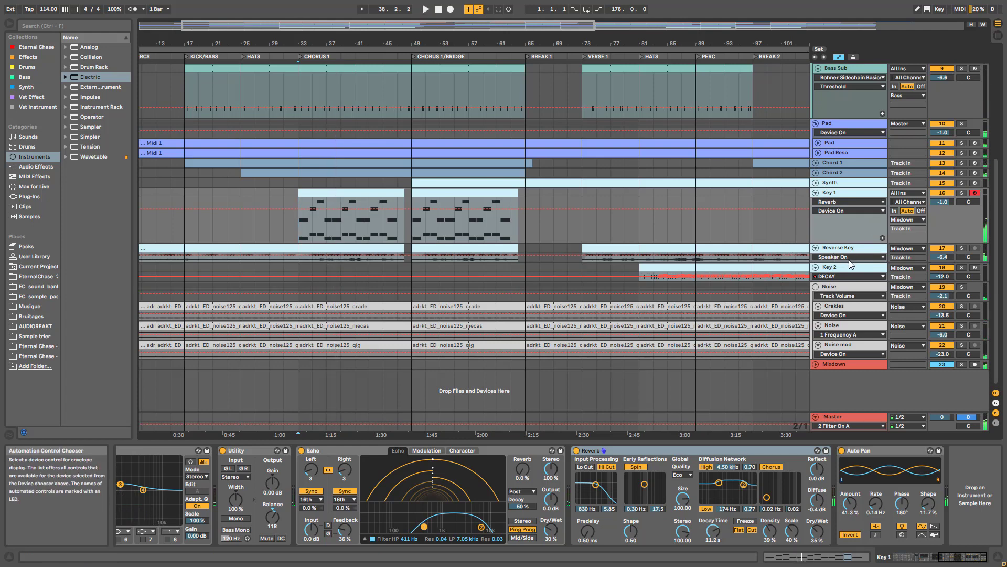
pyautogui.moveTo(850, 261); pyautogui.dragTo(853, 293)
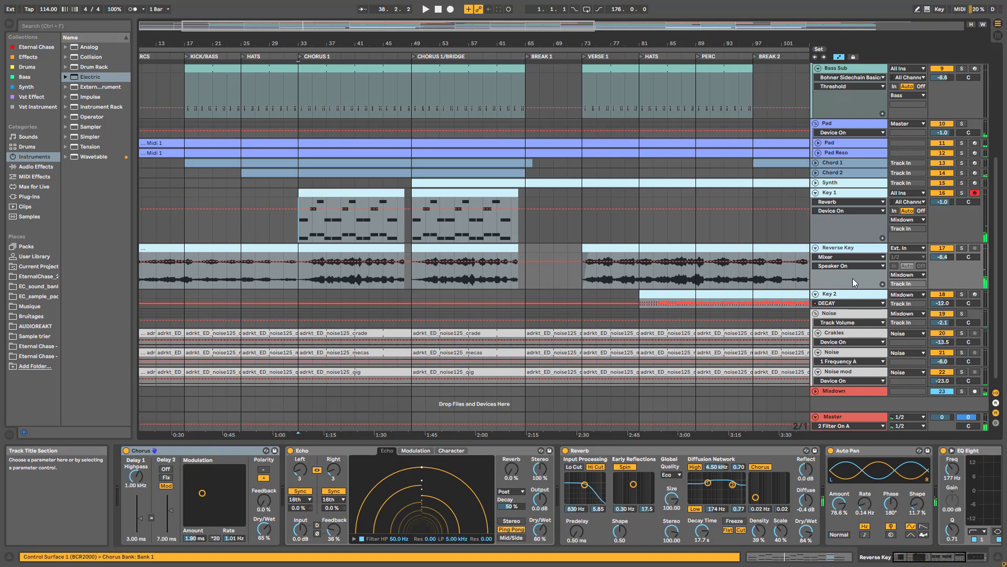
pyautogui.moveTo(476, 44); pyautogui.dragTo(476, 15)
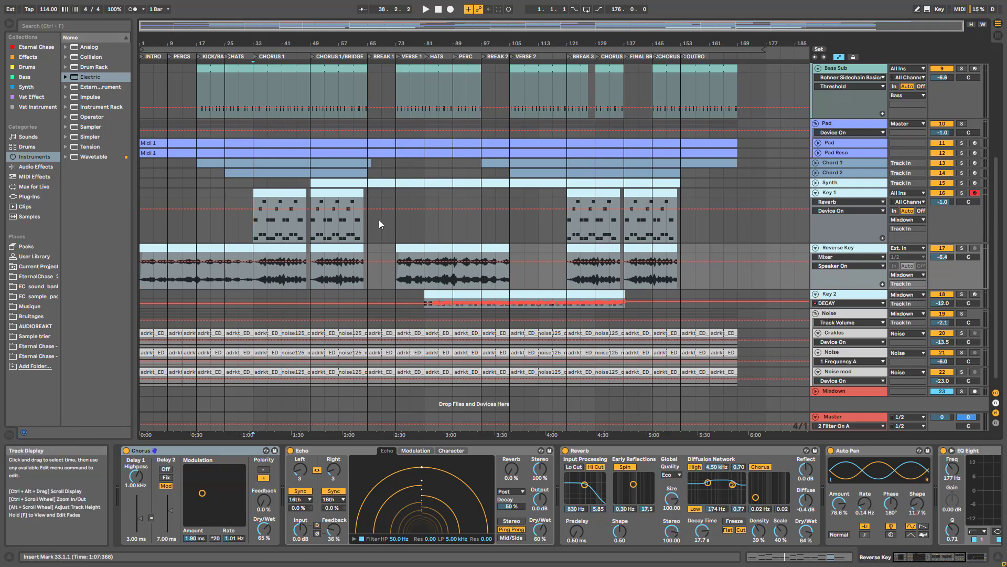
# Duplicate the Key 1 track with all its clips and devices.
pyautogui.click(833, 198)
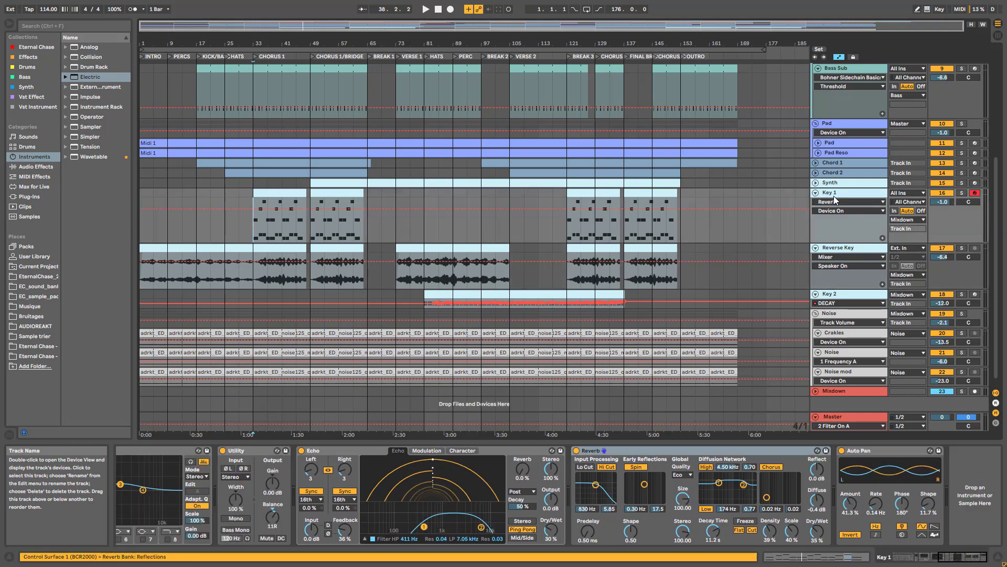
pyautogui.rightClick(833, 197)
pyautogui.click(385, 215)
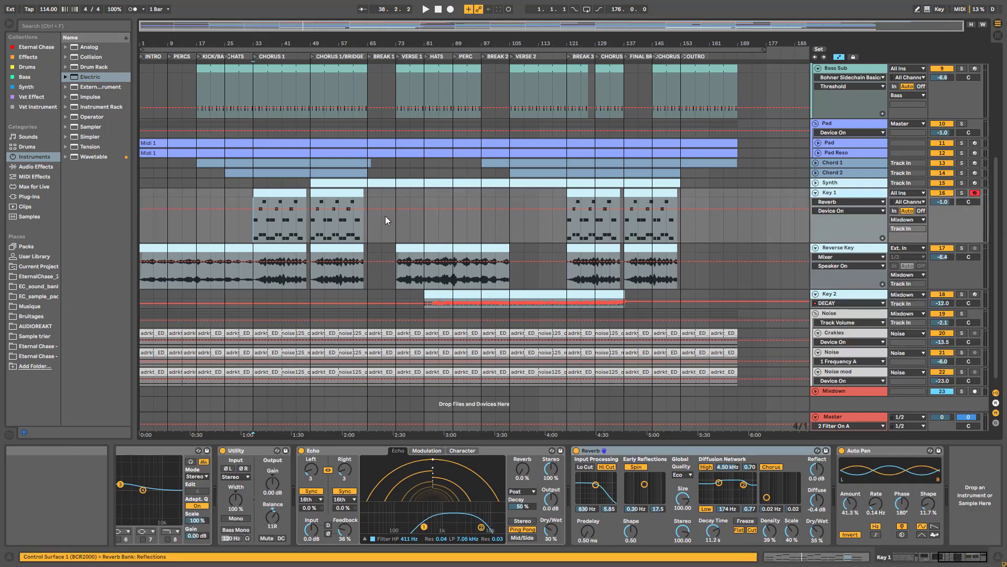
pyautogui.hotkey('ctrl', 'd')
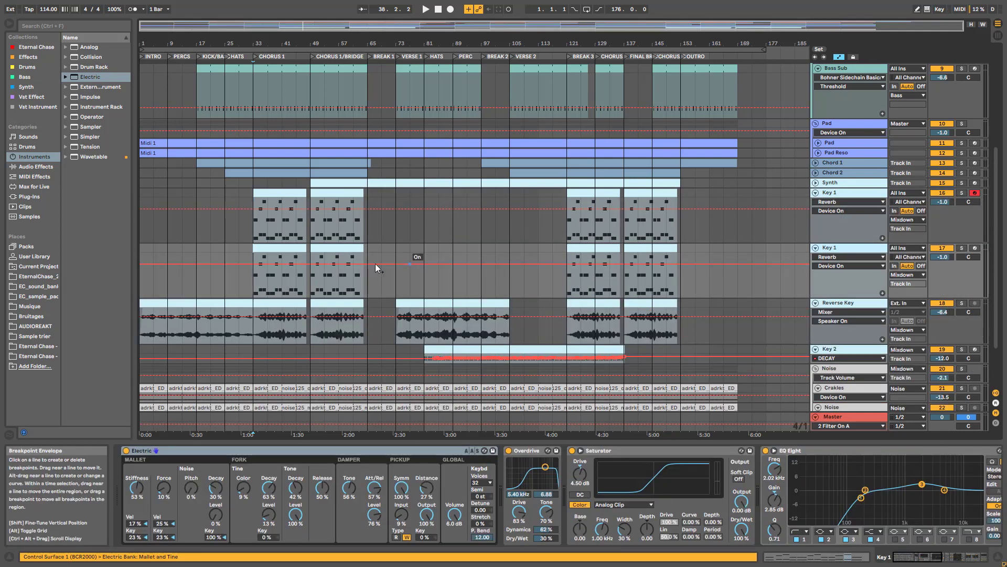
# Freeze the duplicated Key 1 track and flatten it to audio.
pyautogui.rightClick(829, 248)
pyautogui.click(879, 310)
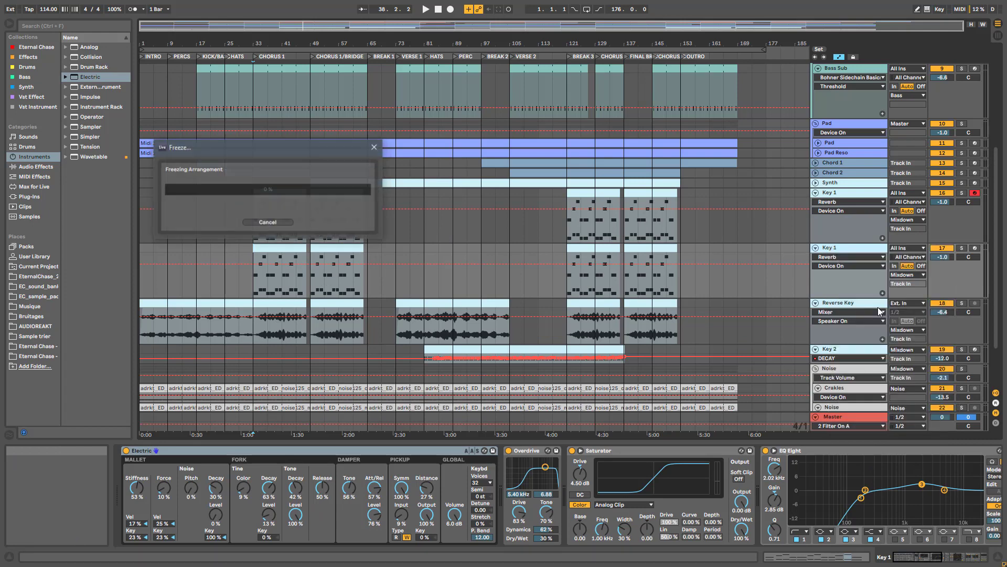
pyautogui.rightClick(334, 246)
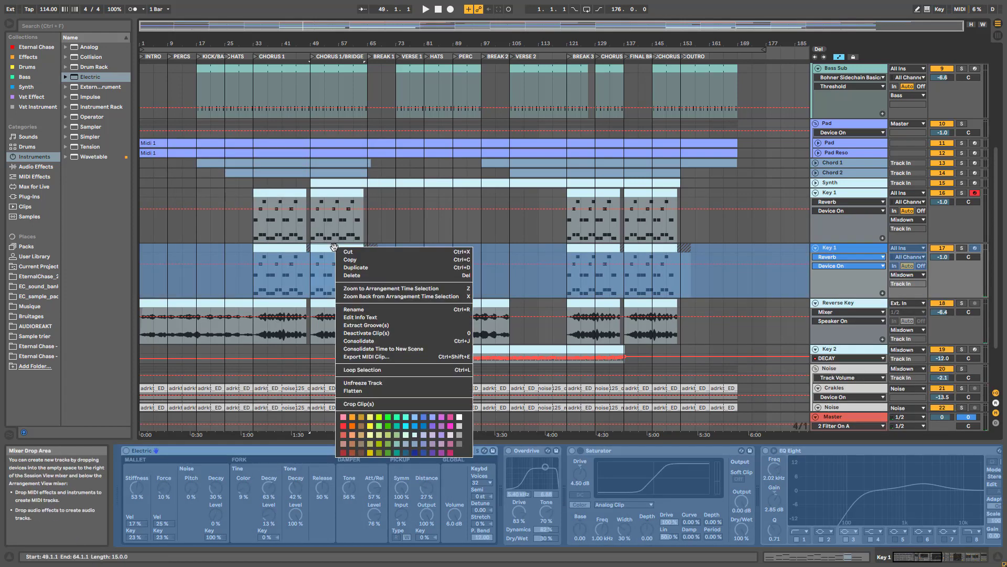
pyautogui.rightClick(314, 279)
pyautogui.rightClick(835, 253)
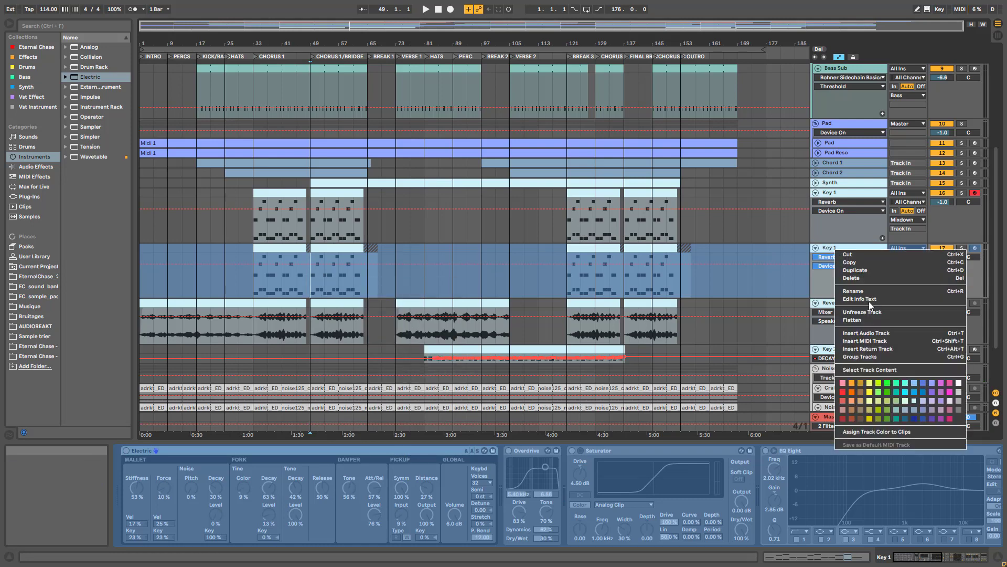
pyautogui.click(863, 320)
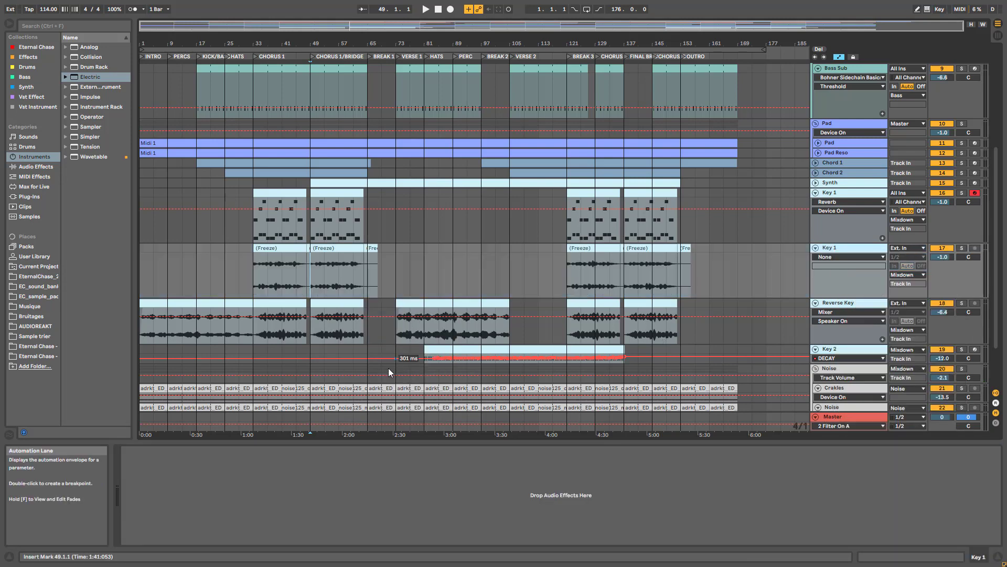
# Open the flattened Key 1 clip in the Chorus 1/Bridge section and reverse its audio.
pyautogui.click(336, 250)
pyautogui.doubleClick(336, 250)
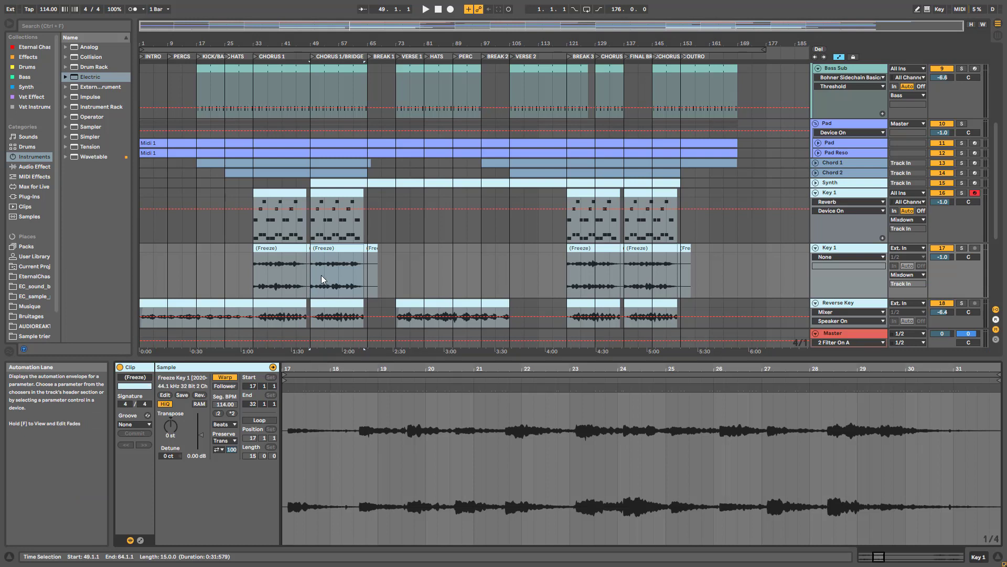
pyautogui.press('r')
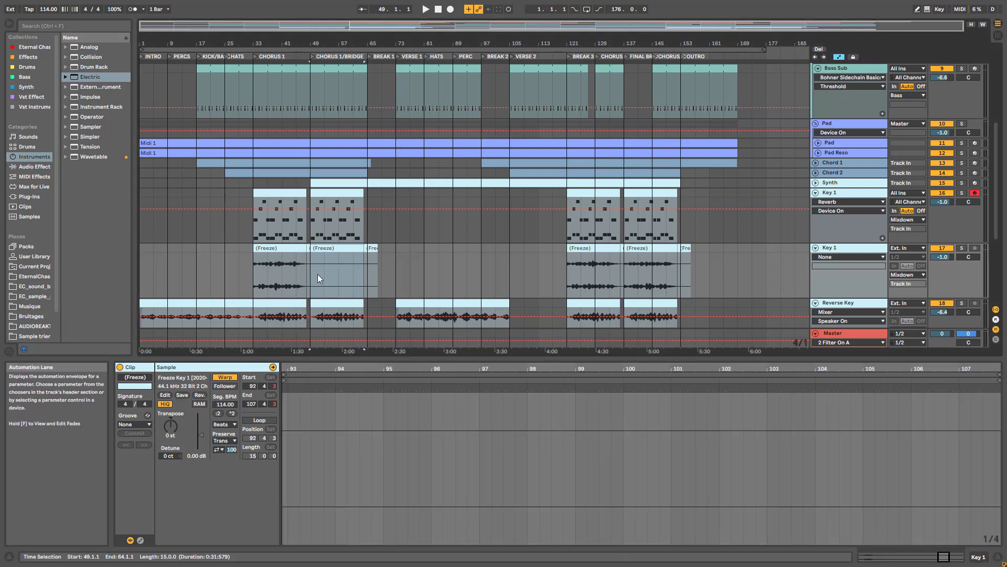
# Solo the flattened Key 1 track, raise the reversed clip's gain to 4.94 dB, and play it from bar 49.
pyautogui.scroll(-2, 336, 279)
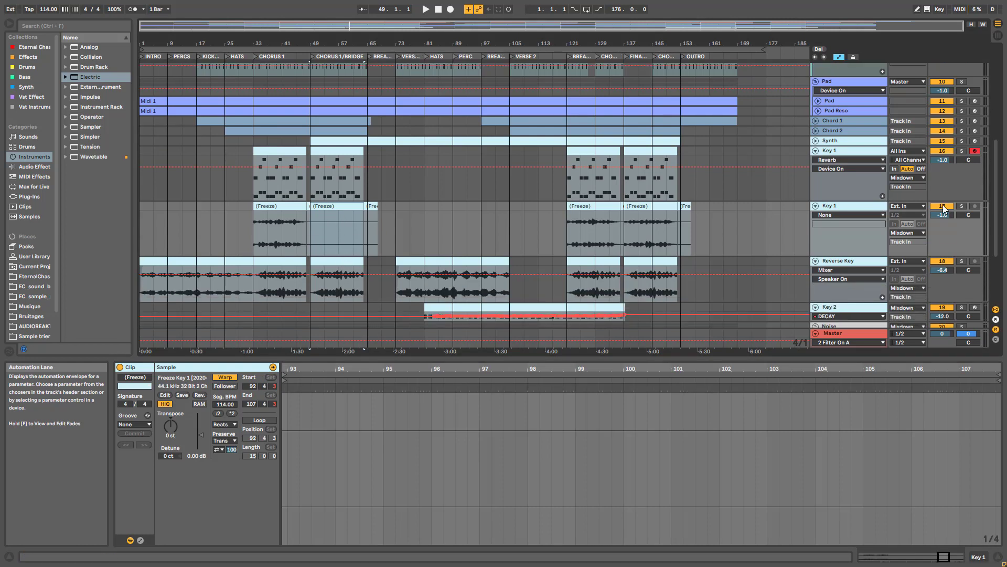
pyautogui.click(963, 206)
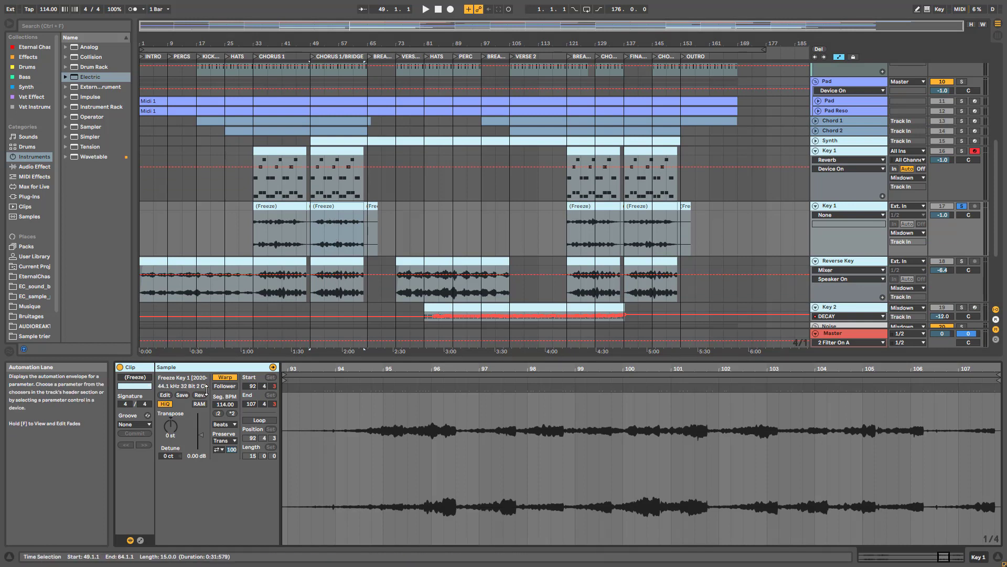
pyautogui.moveTo(201, 433); pyautogui.dragTo(201, 428)
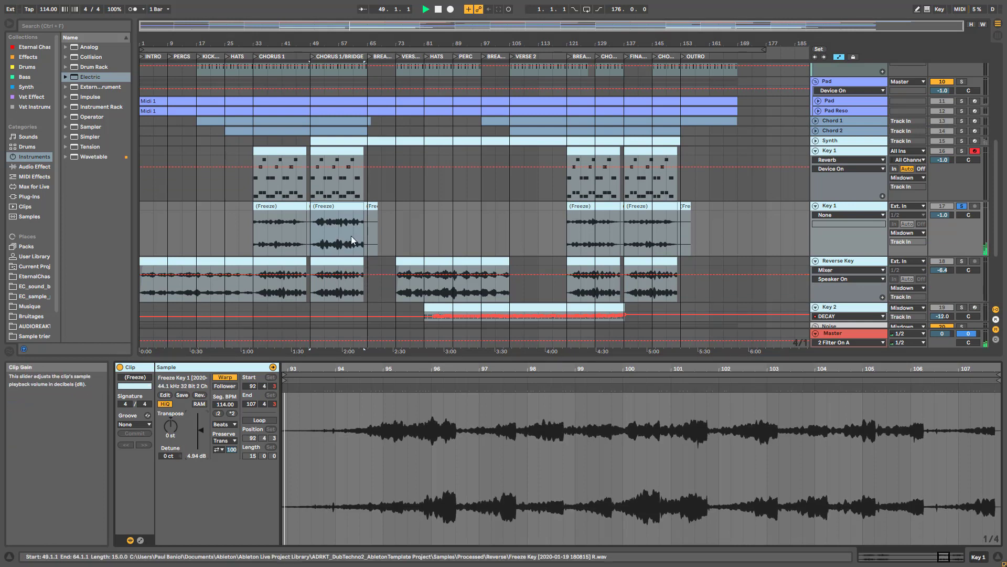
pyautogui.click(320, 226)
pyautogui.press('space')
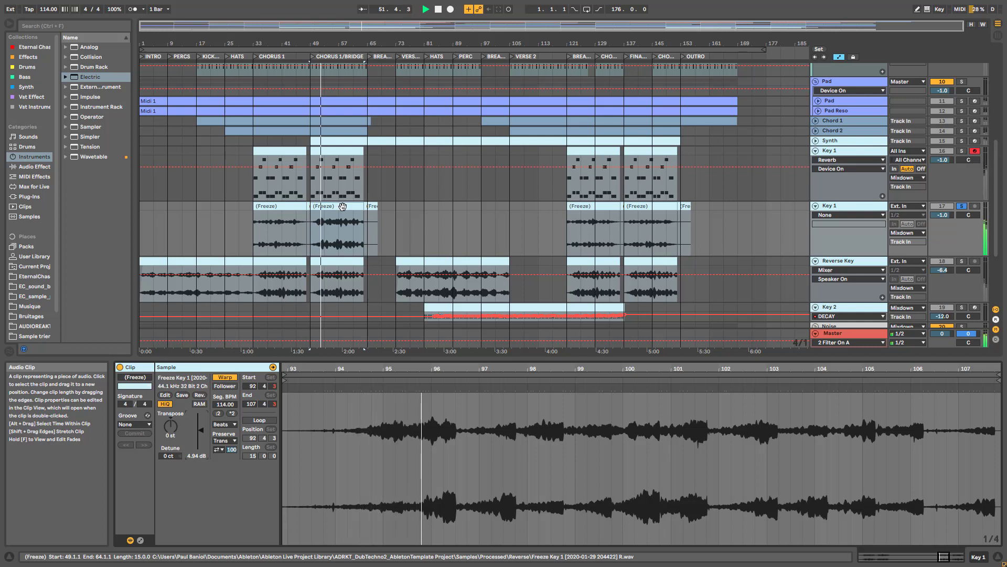
# Copy Echo and Reverb from the original Key 1 track onto the flattened Key 1 audio track.
pyautogui.click(833, 154)
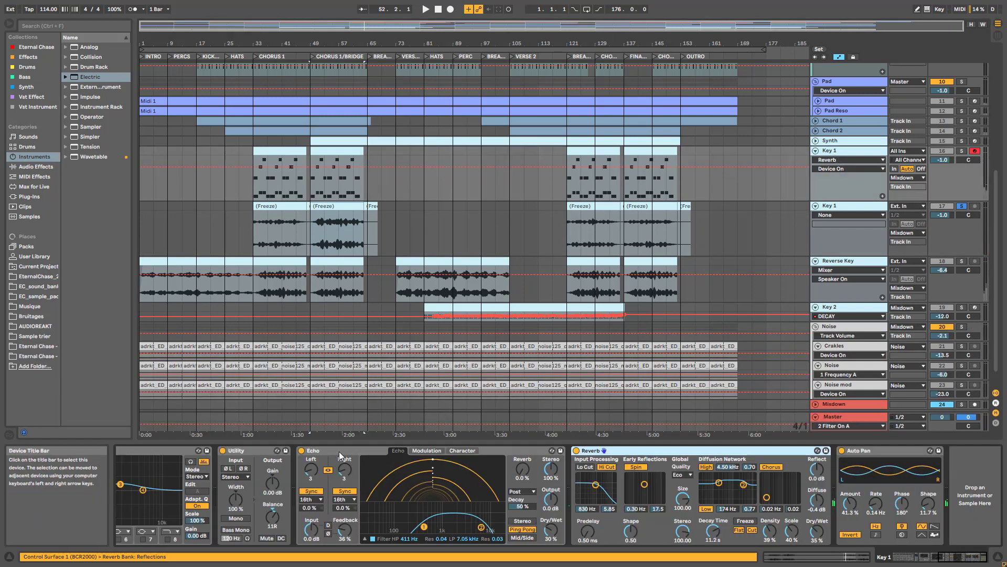
pyautogui.click(339, 451)
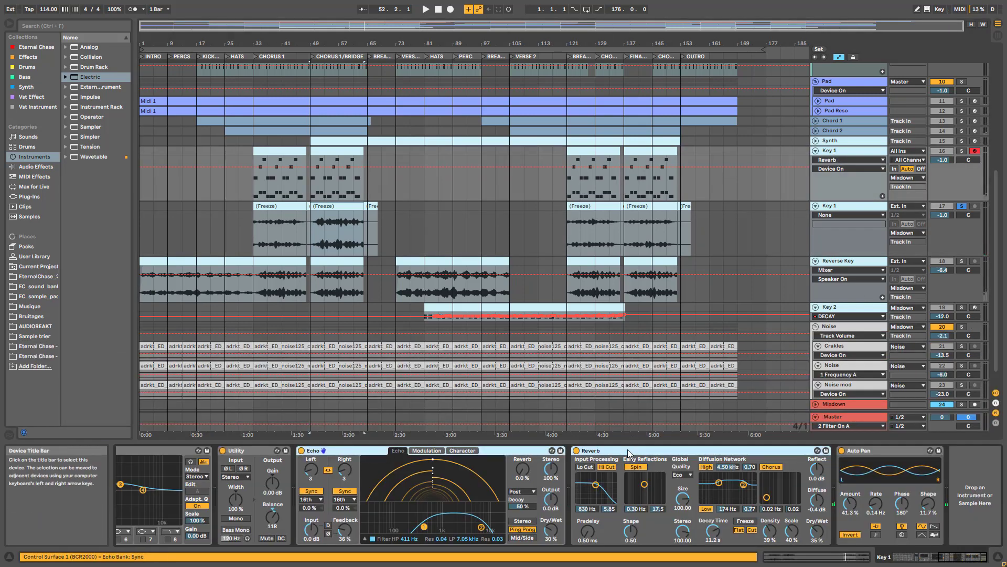
pyautogui.click(847, 263)
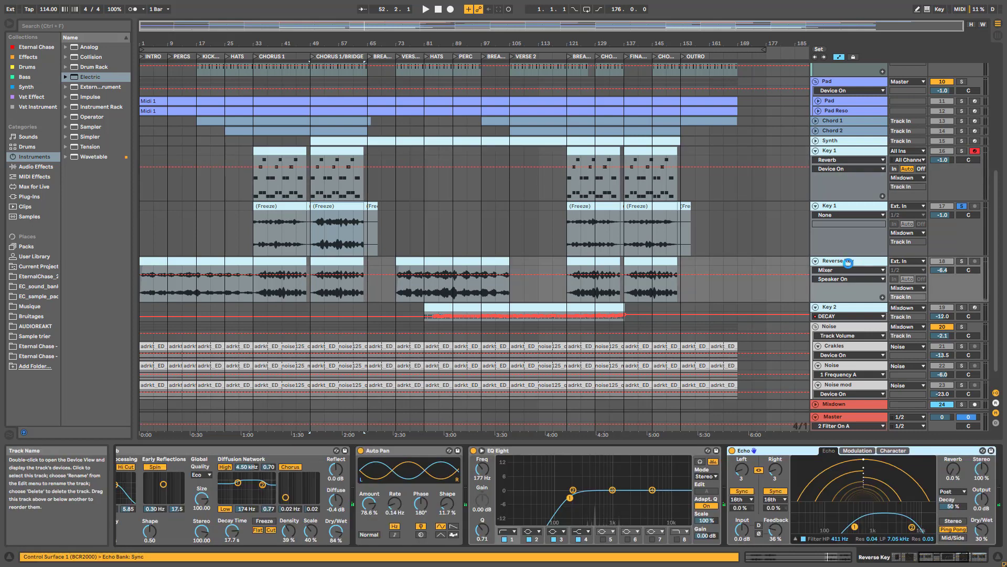
pyautogui.click(846, 150)
pyautogui.click(503, 450)
pyautogui.keyDown('shift'); pyautogui.click(613, 450); pyautogui.keyUp('shift')
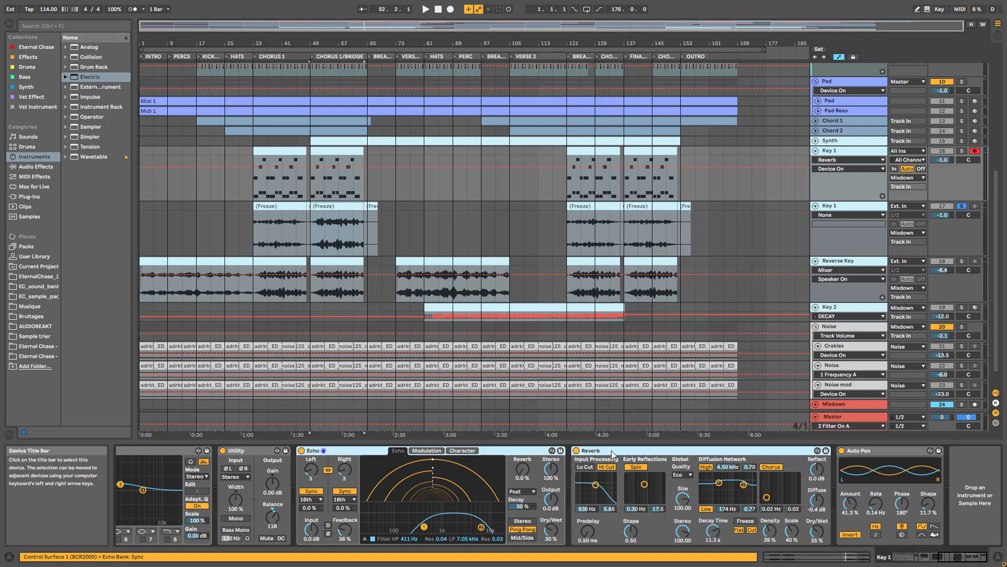
pyautogui.moveTo(613, 451); pyautogui.dragTo(791, 290)
pyautogui.moveTo(836, 266); pyautogui.dragTo(836, 205)
# Play the reversed clip with its effects, solo Reverse Key for comparison, and show its device chain from Chorus onward.
pyautogui.press('space')
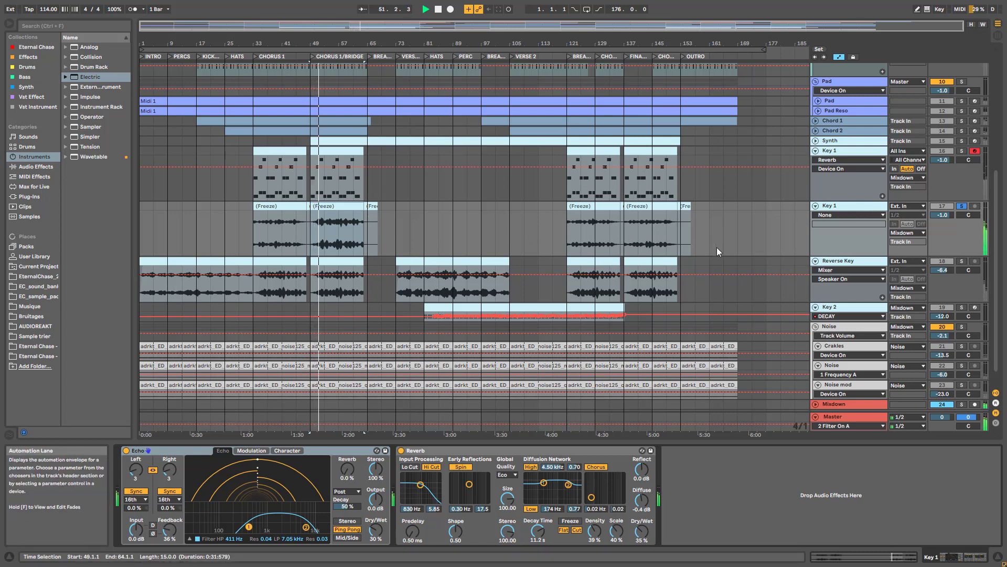
pyautogui.click(962, 260)
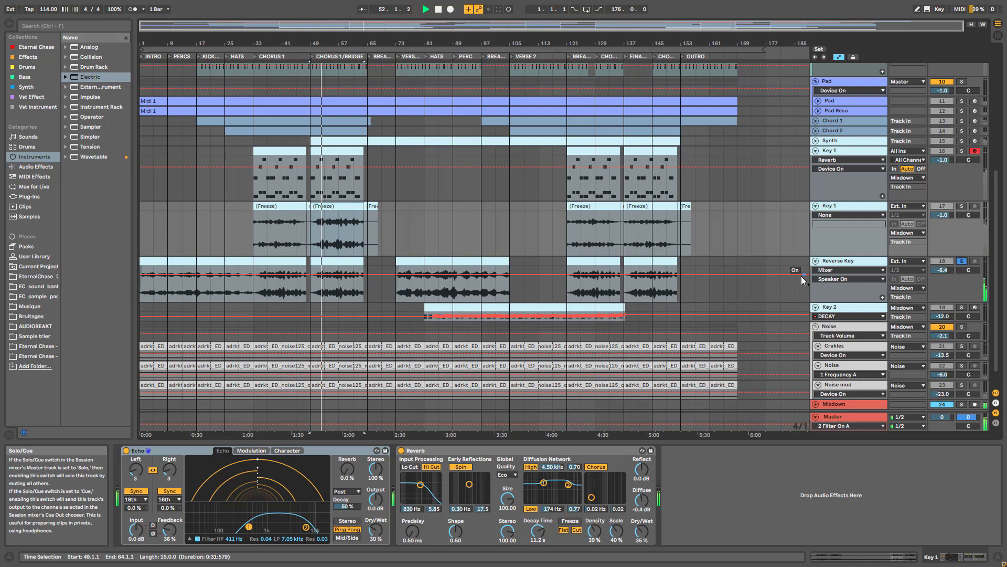
pyautogui.click(842, 264)
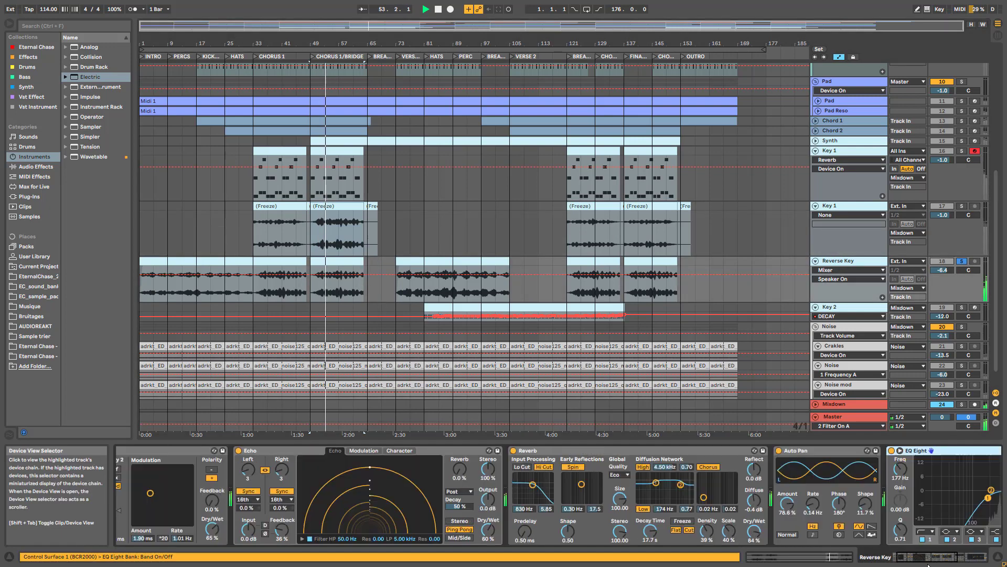
pyautogui.moveTo(928, 565); pyautogui.dragTo(910, 566)
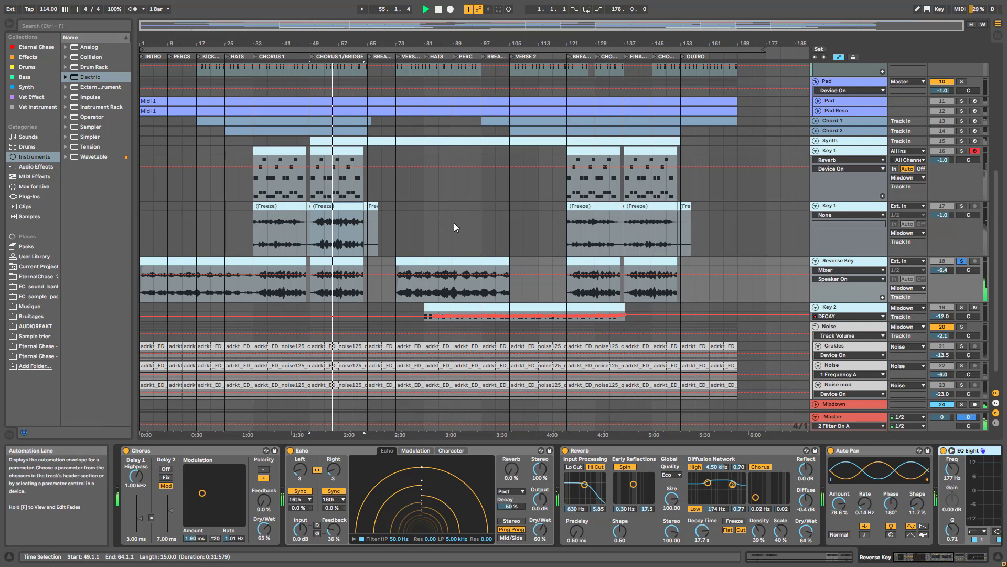
# Show the EQ Eight ending Reverse Key's effects, stop playback, and compare its device chain with those of both Key 1 tracks.
pyautogui.click(948, 561)
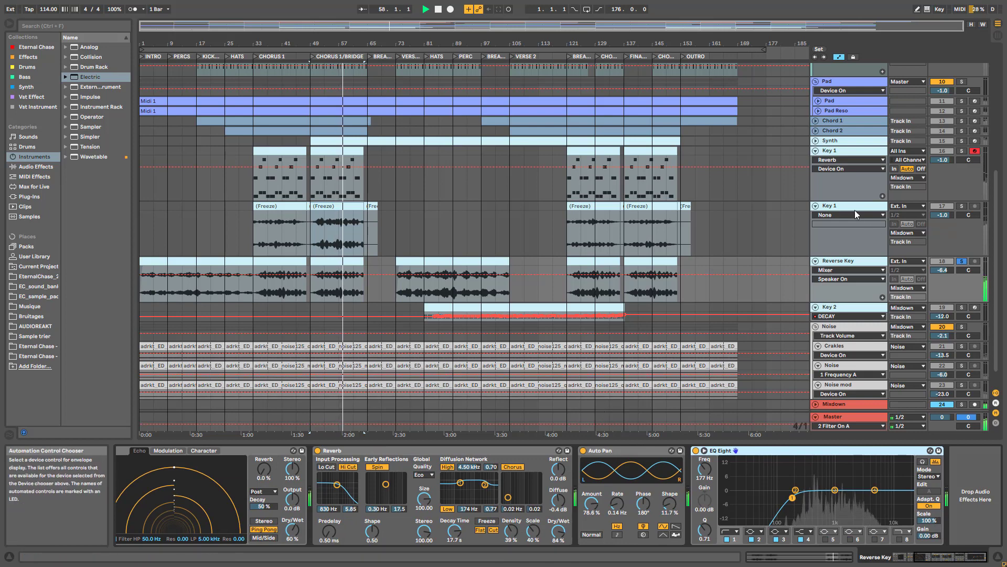
pyautogui.press('space')
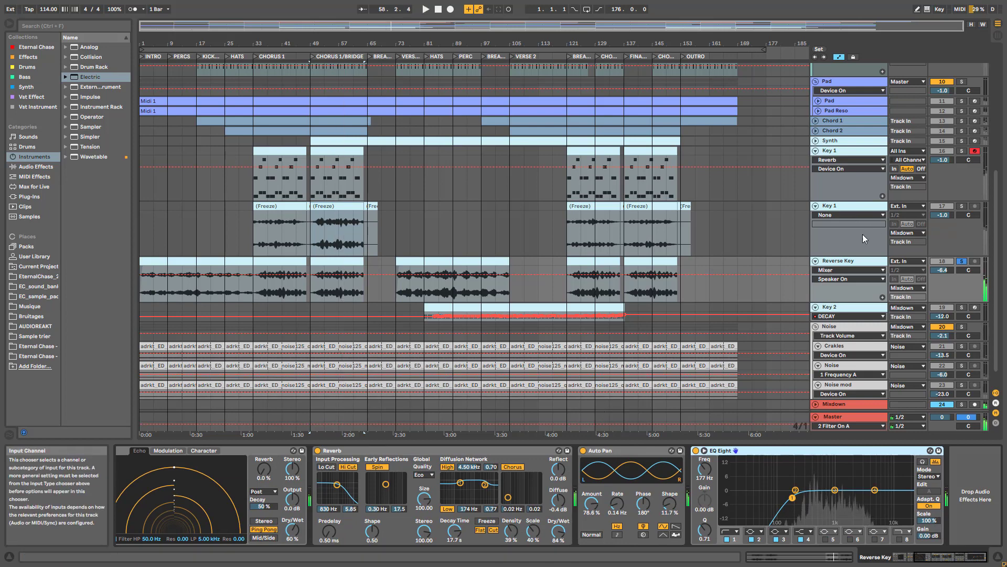
pyautogui.click(841, 205)
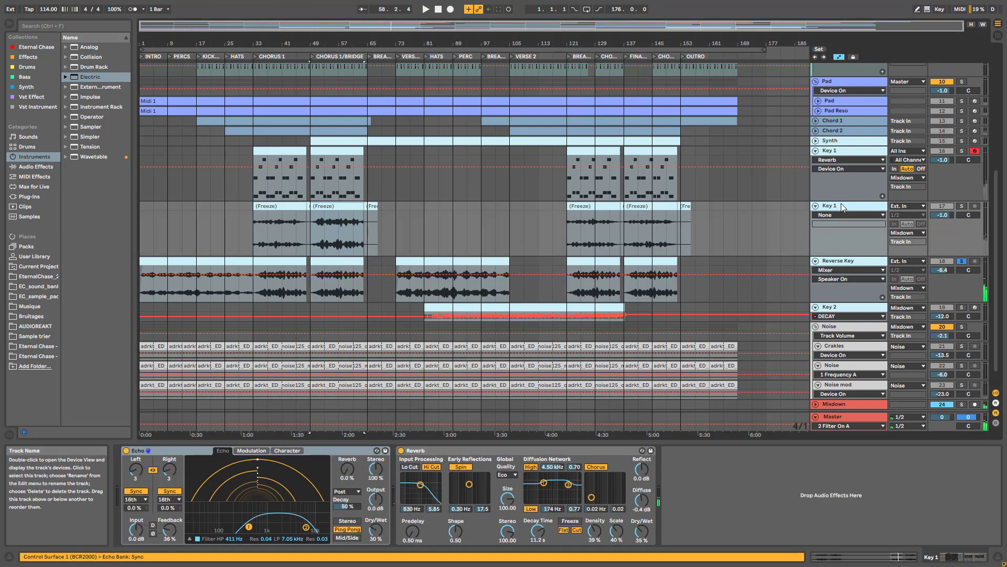
pyautogui.click(846, 150)
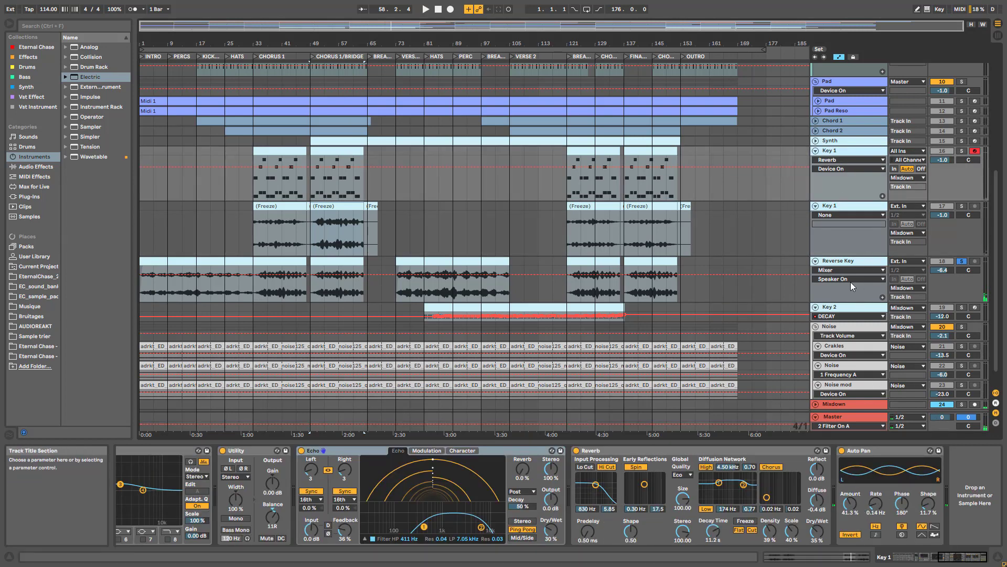
pyautogui.click(858, 305)
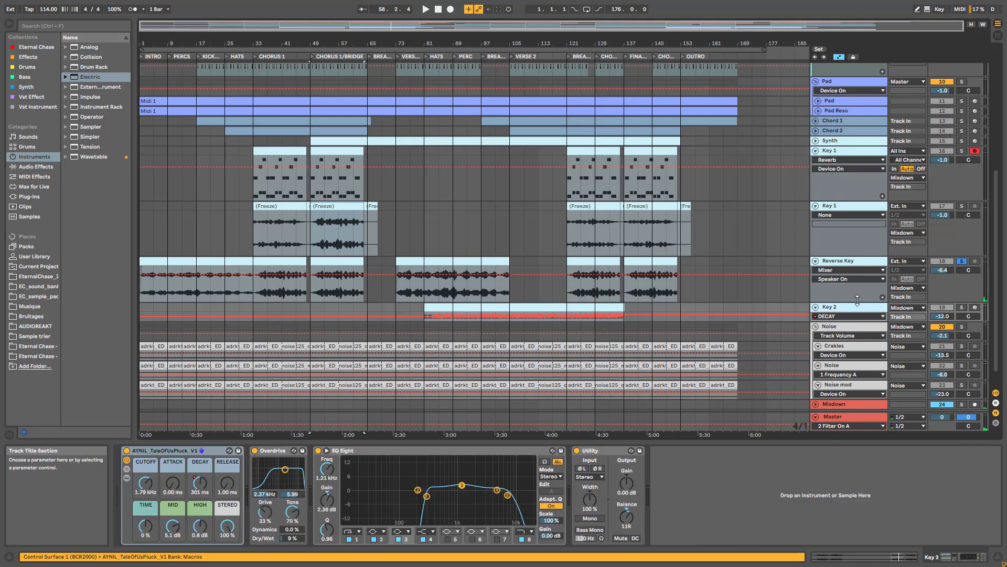
pyautogui.click(851, 262)
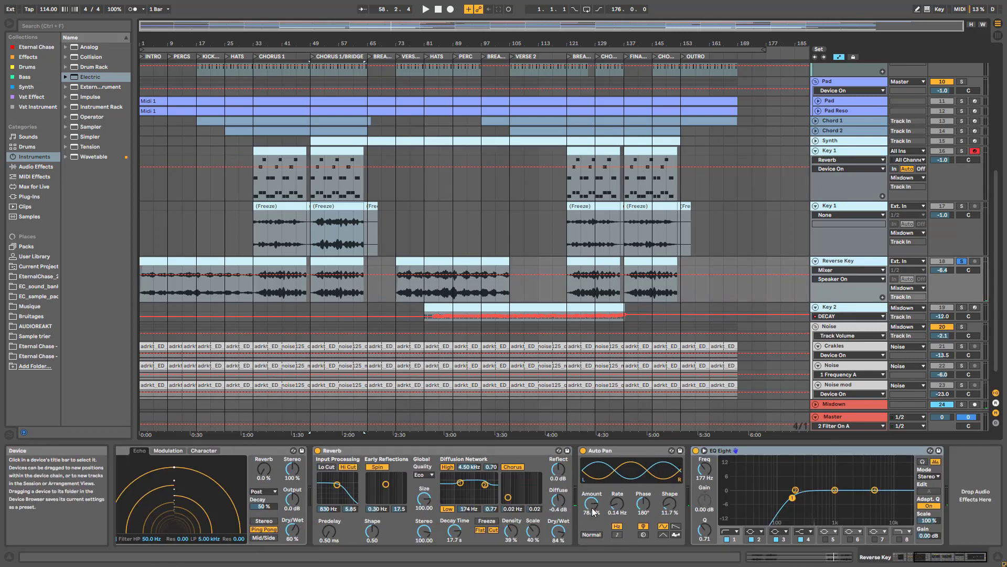
# Play the original Key 1 together with Reverse Key from bar 49, and try Key 1's Auto Pan amount at 73.8%.
pyautogui.click(836, 150)
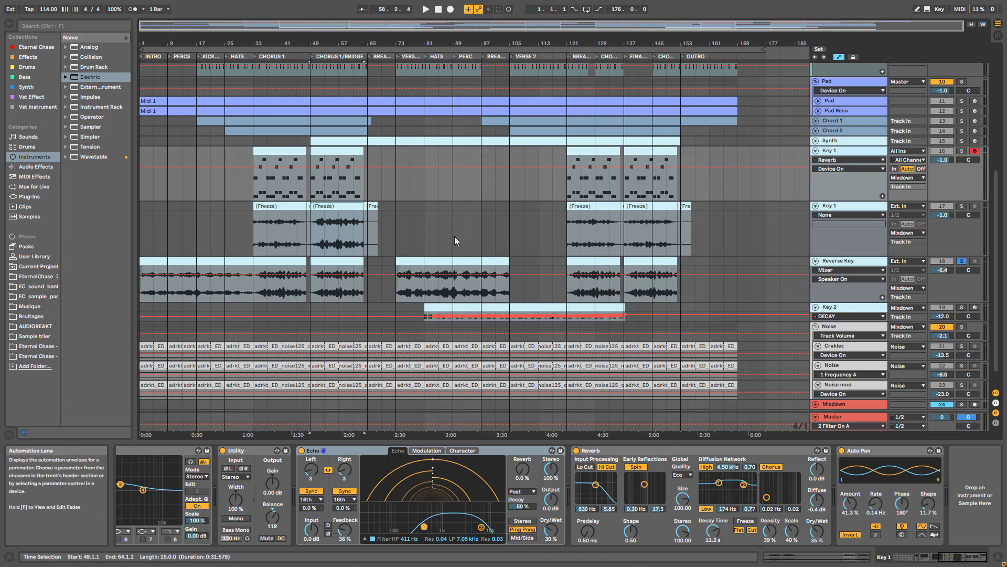
pyautogui.click(963, 151)
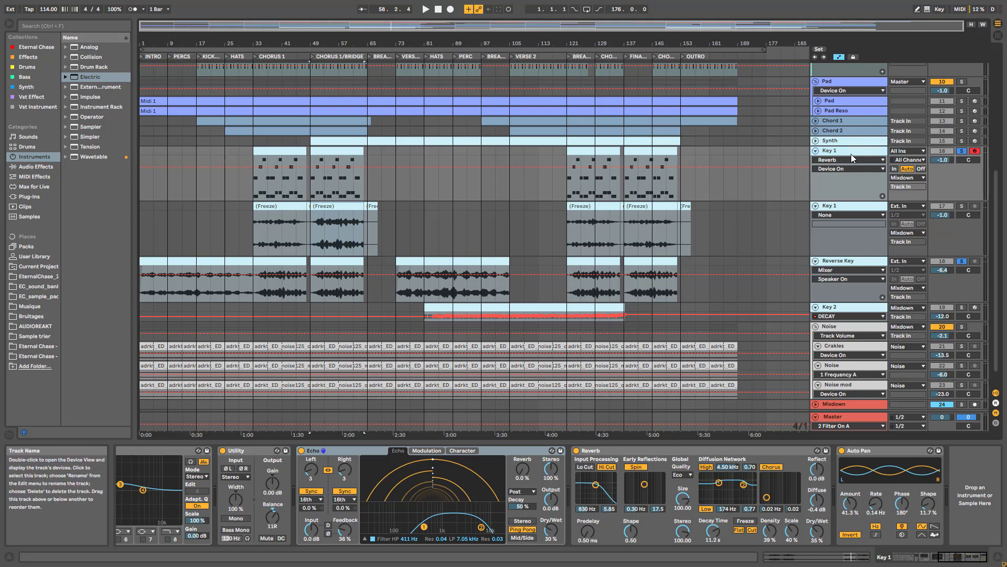
pyautogui.press('space')
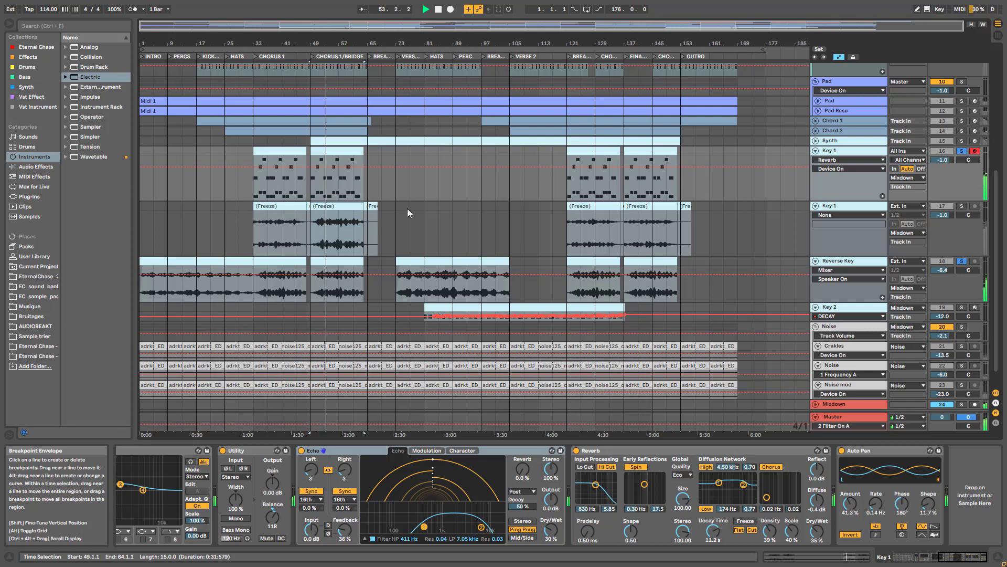
pyautogui.press('space')
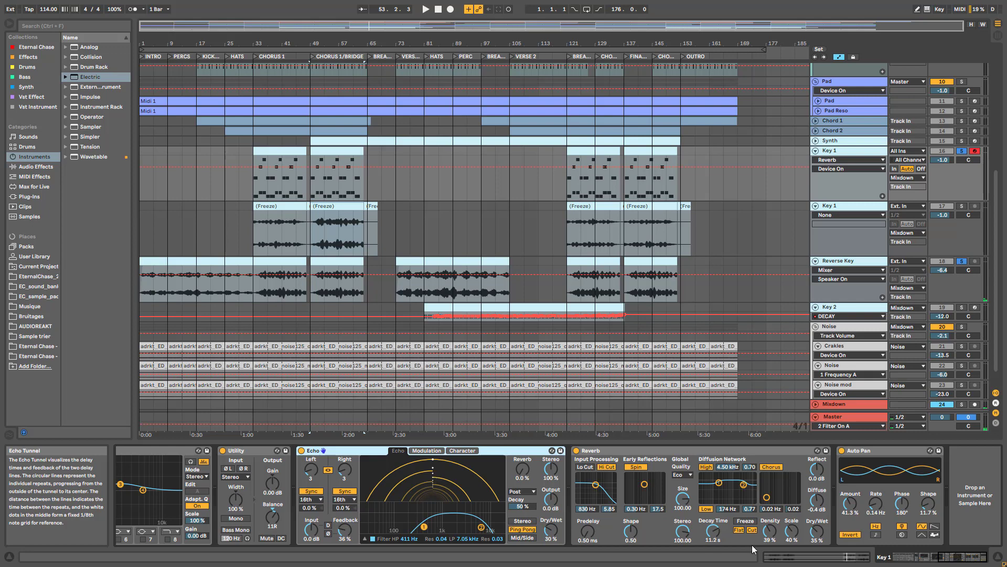
pyautogui.moveTo(850, 504); pyautogui.dragTo(850, 499)
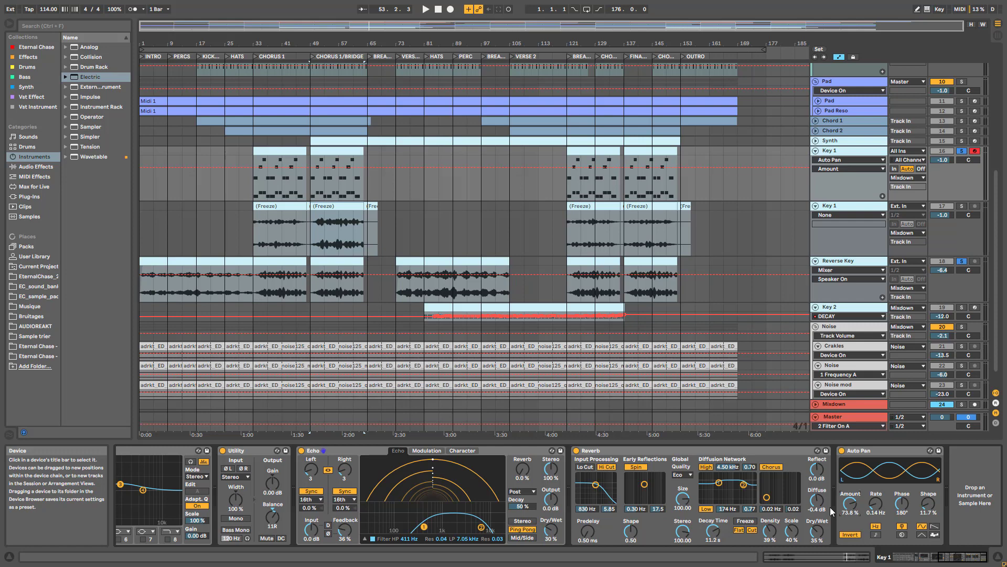
pyautogui.hotkey('ctrl', 'z')
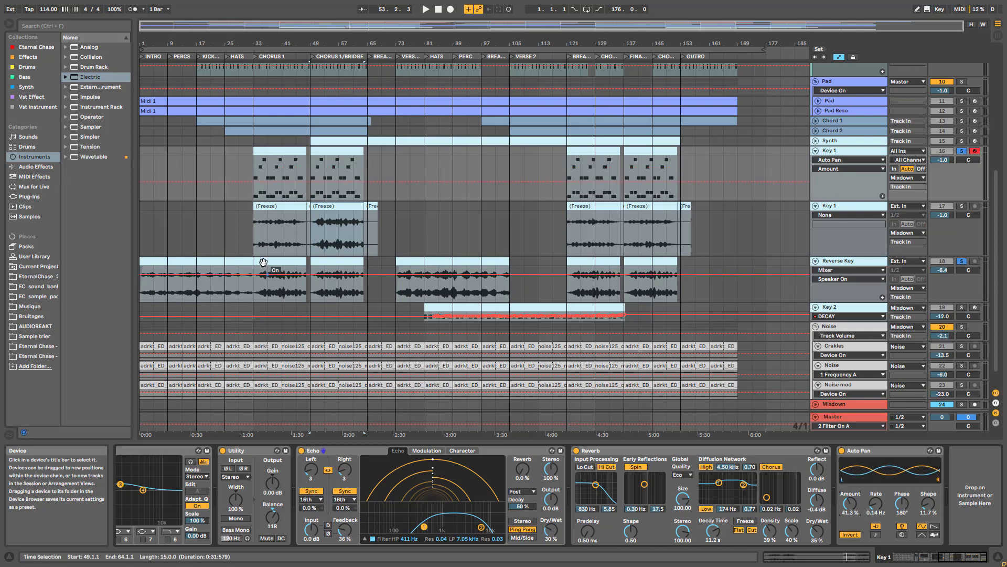
# Move the flattened Chorus 1 clip to bar 1, stretch it to bar 33, and play it soloed.
pyautogui.moveTo(485, 43); pyautogui.dragTo(787, 84)
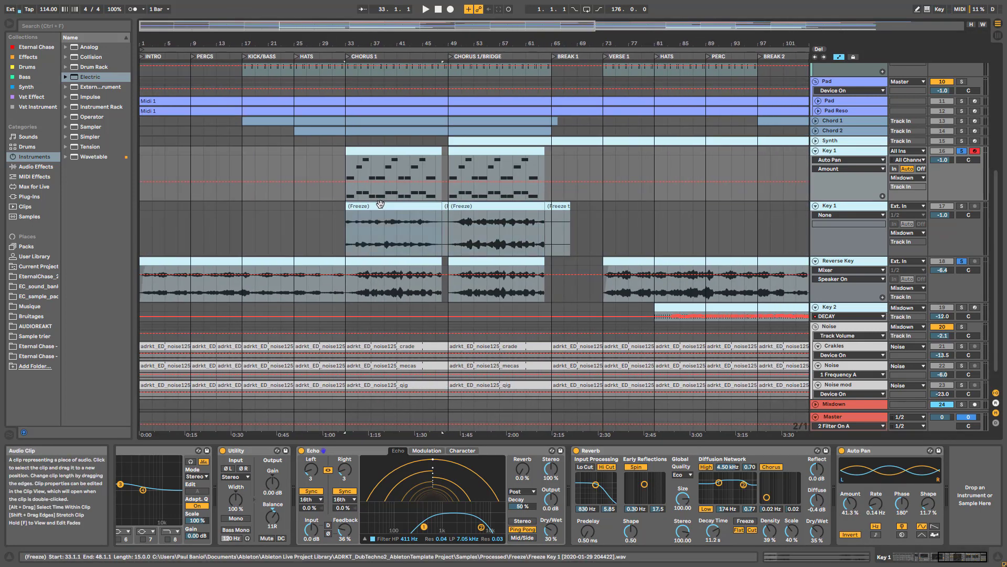
pyautogui.moveTo(375, 203); pyautogui.dragTo(169, 203)
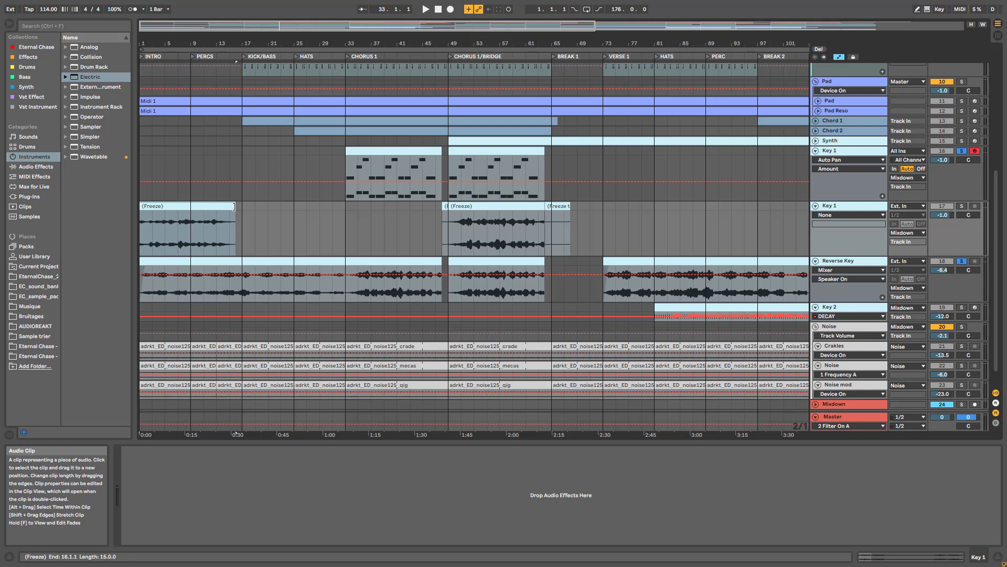
pyautogui.moveTo(250, 208); pyautogui.dragTo(343, 225)
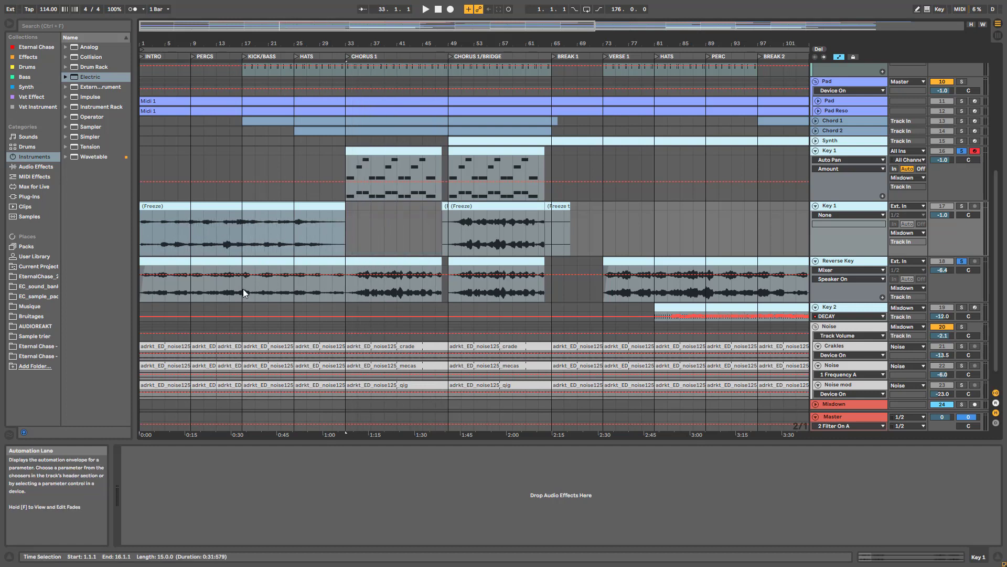
pyautogui.click(962, 206)
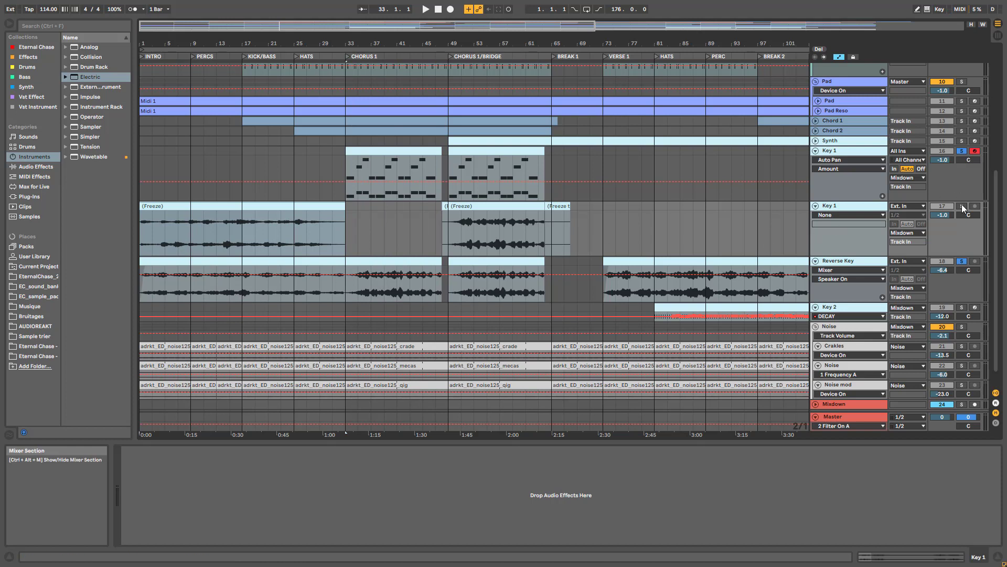
pyautogui.press('space')
pyautogui.click(215, 217)
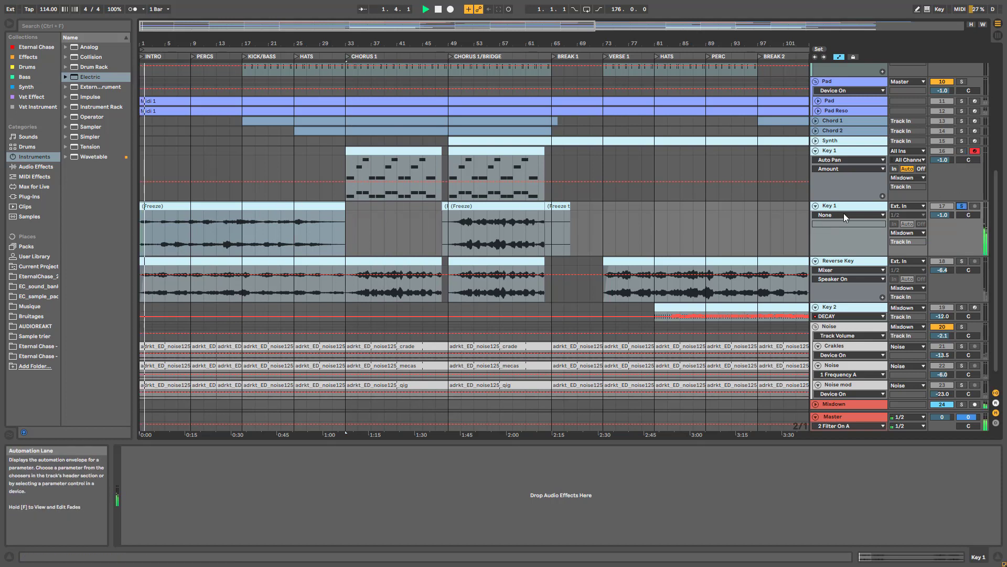
pyautogui.press('space')
# Place the reversed bridge clip at bar 1 stretched to bar 33, and compare it with Reverse Key from bar 9.
pyautogui.moveTo(494, 206); pyautogui.dragTo(345, 212)
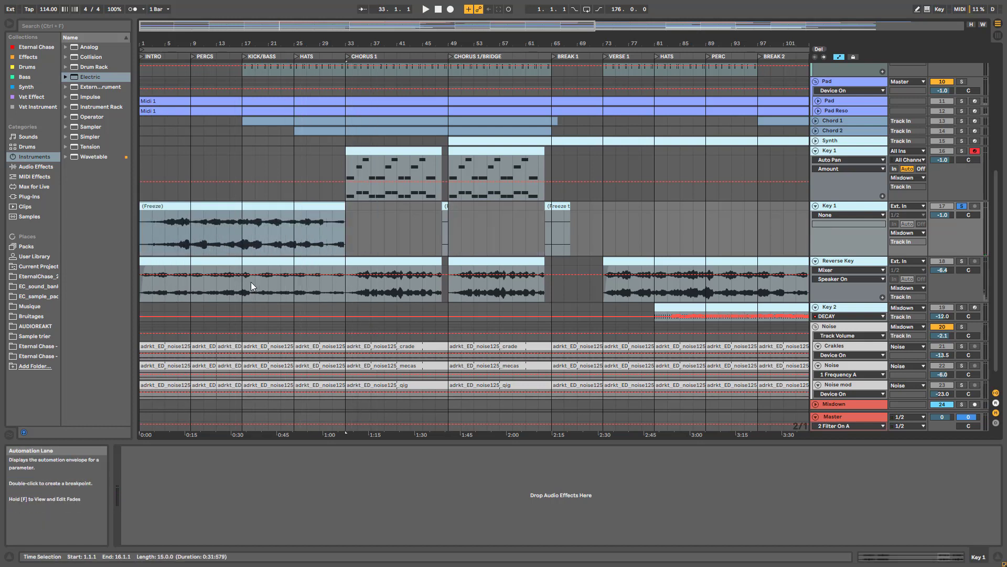
pyautogui.click(191, 241)
pyautogui.press('space')
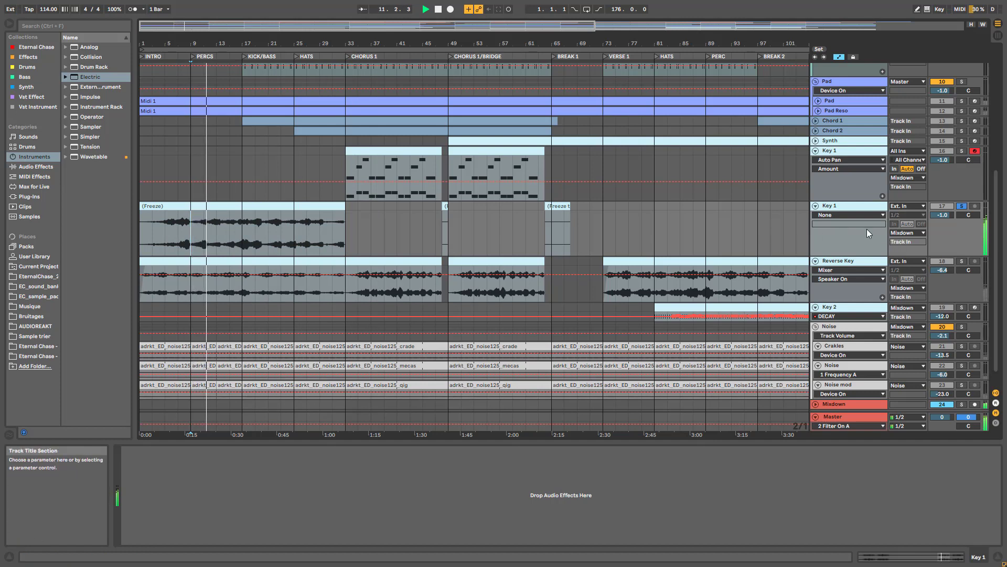
pyautogui.click(961, 261)
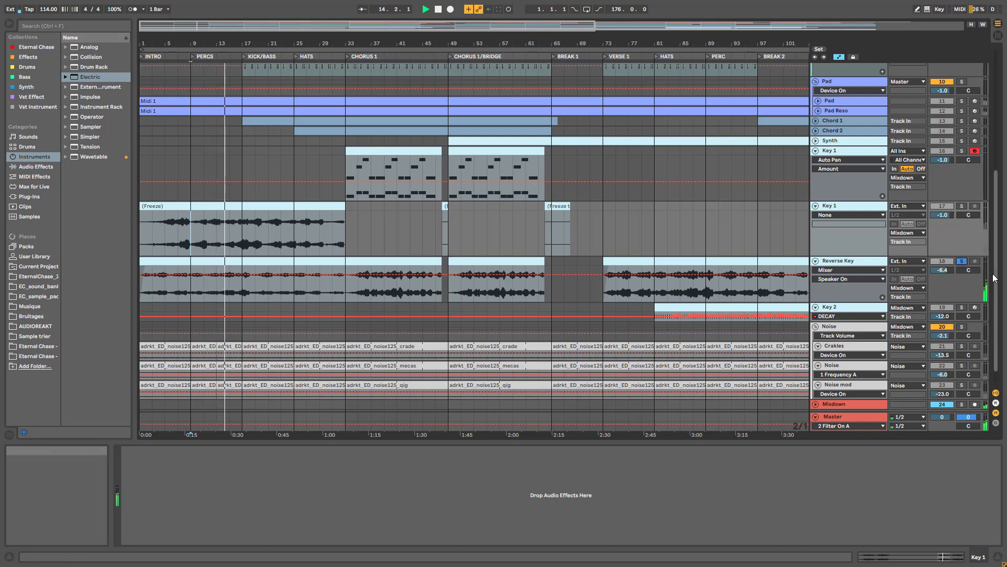
pyautogui.press('space')
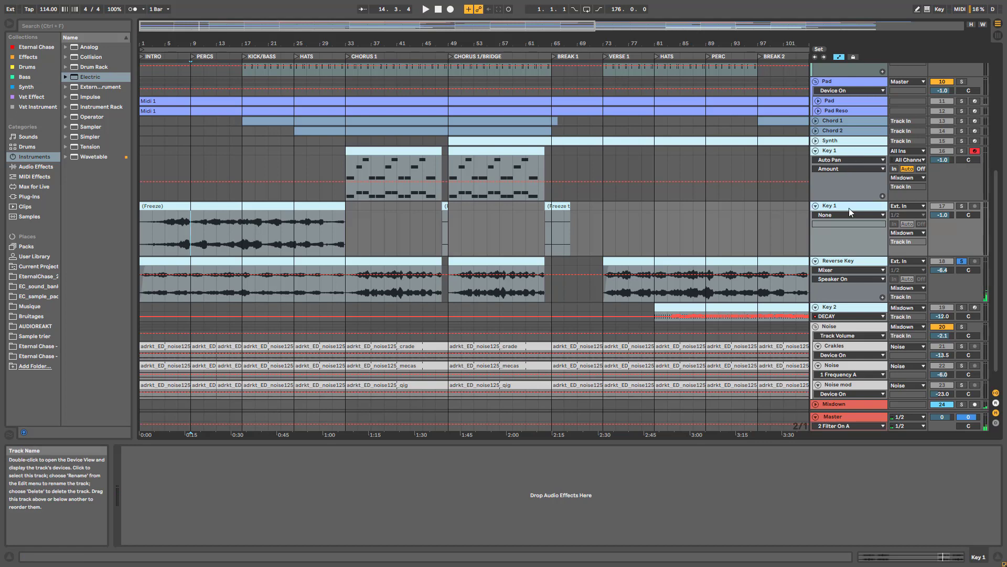
# Delete the flattened Key 1 audio track, and play Key 1 and Reverse Key soloed together from bar 51.
pyautogui.press('Delete')
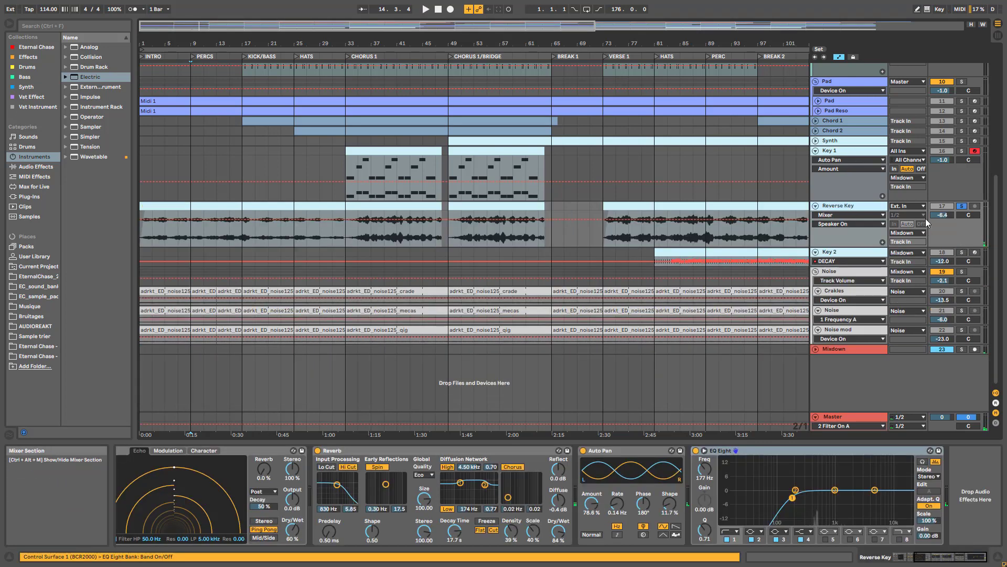
pyautogui.click(461, 235)
pyautogui.press('space')
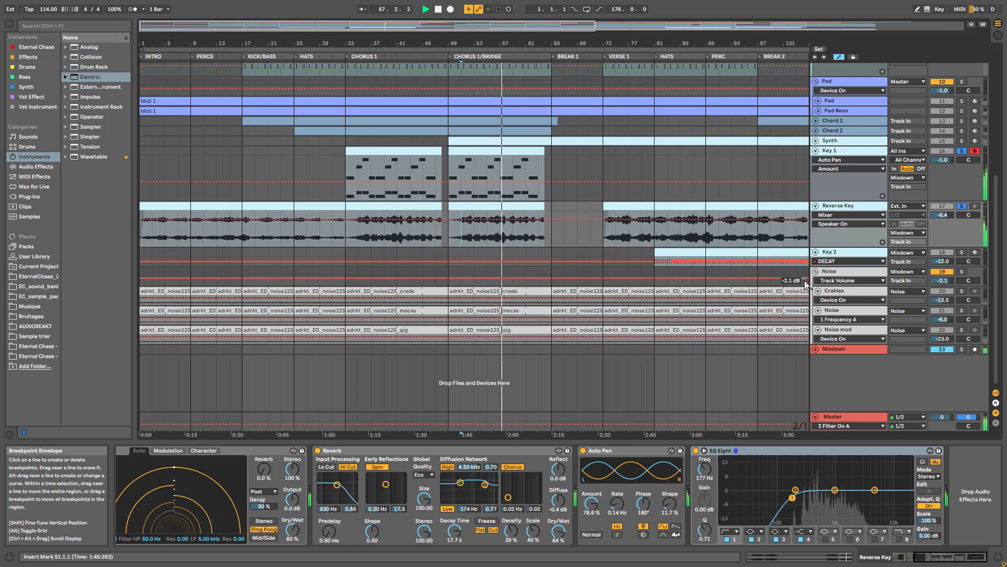
pyautogui.press('space')
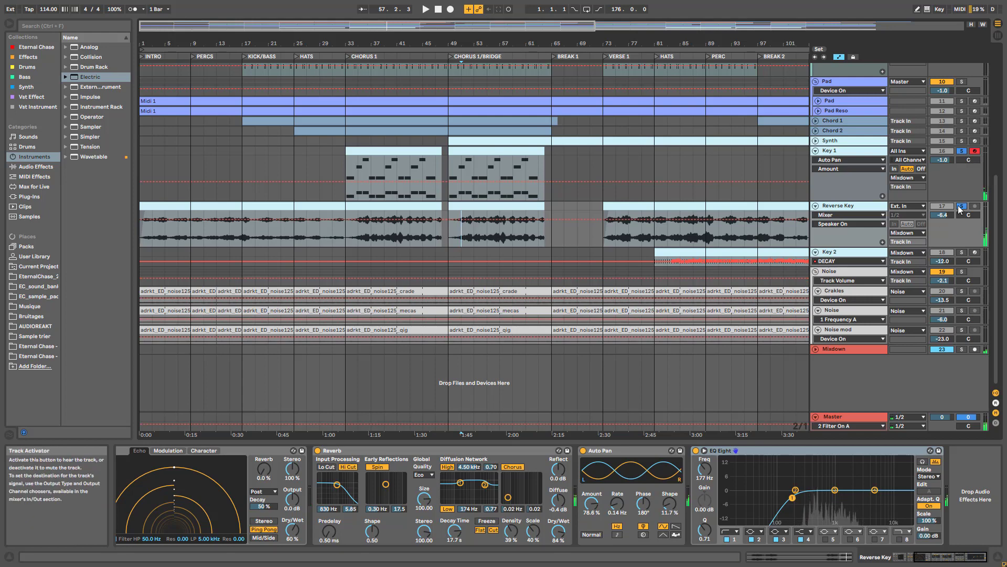
# Show the whole arrangement, turn off the solos, fold the Key 1 and Reverse Key tracks, and enlarge the Key 2 track.
pyautogui.doubleClick(509, 27)
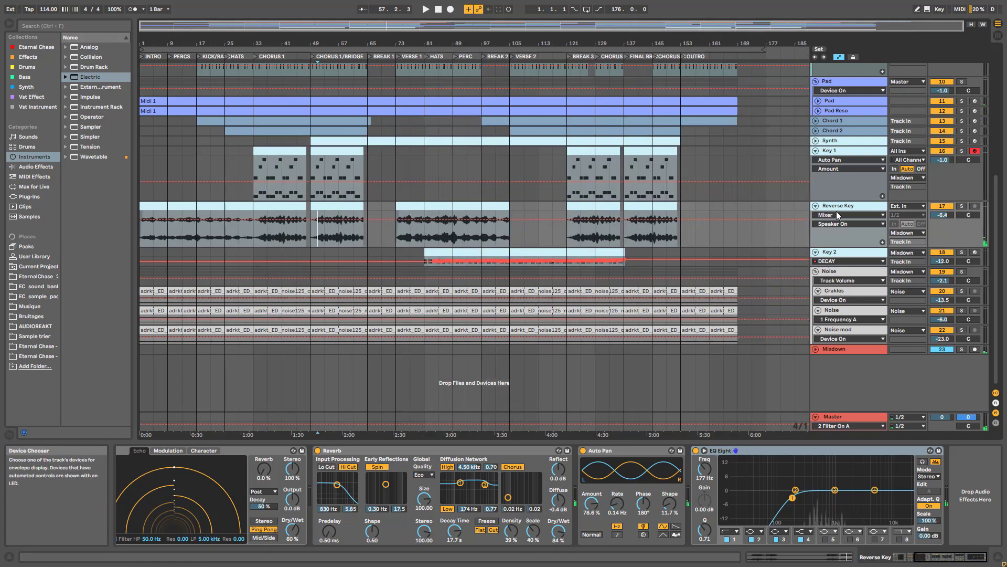
pyautogui.click(815, 205)
pyautogui.click(815, 151)
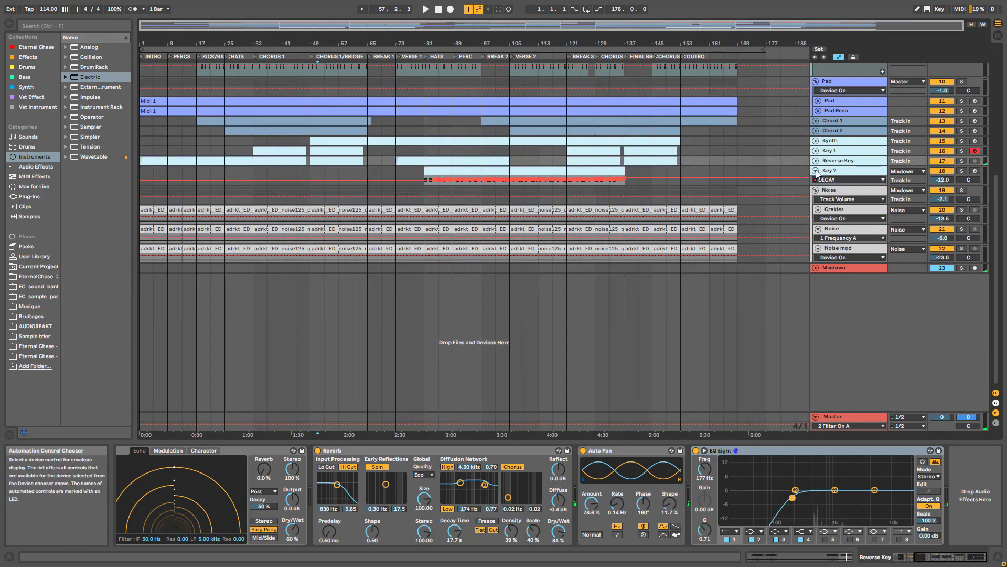
pyautogui.moveTo(859, 185); pyautogui.dragTo(859, 238)
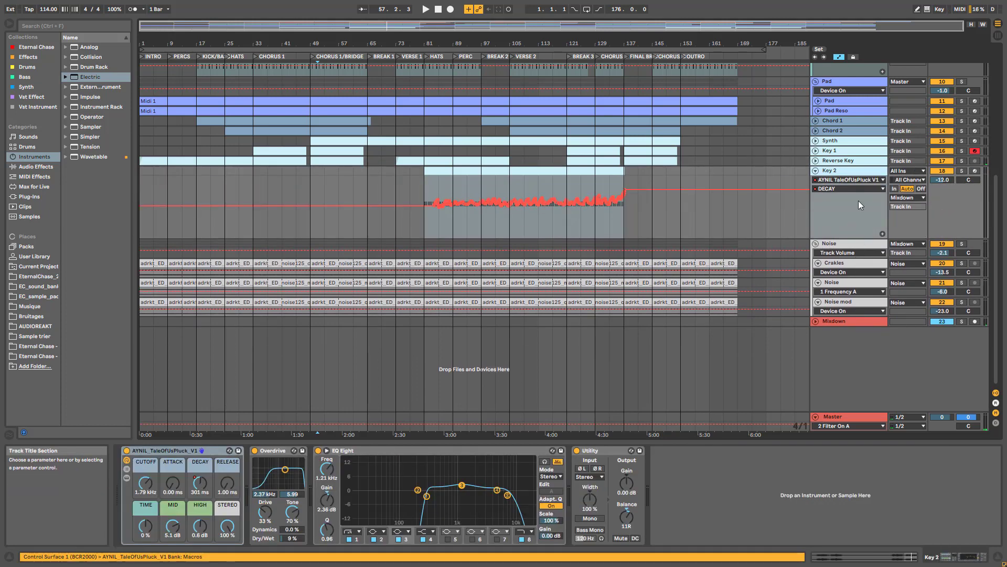
# Play Key 2 soloed from bar 81 and examine the Operator and effects inside its AYNIL_TaleOfUsPluck_V1 rack.
pyautogui.click(962, 172)
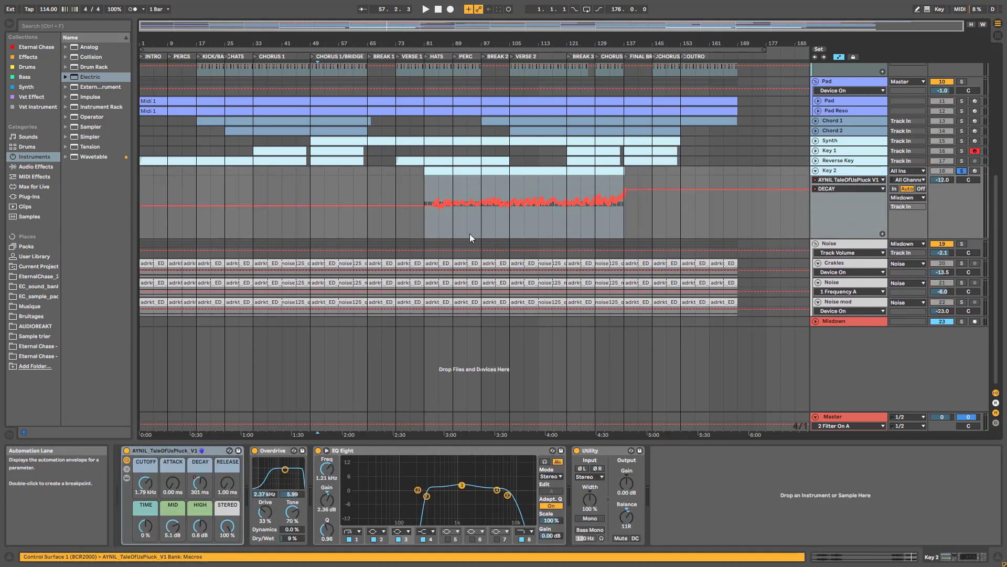
pyautogui.click(429, 232)
pyautogui.press('space')
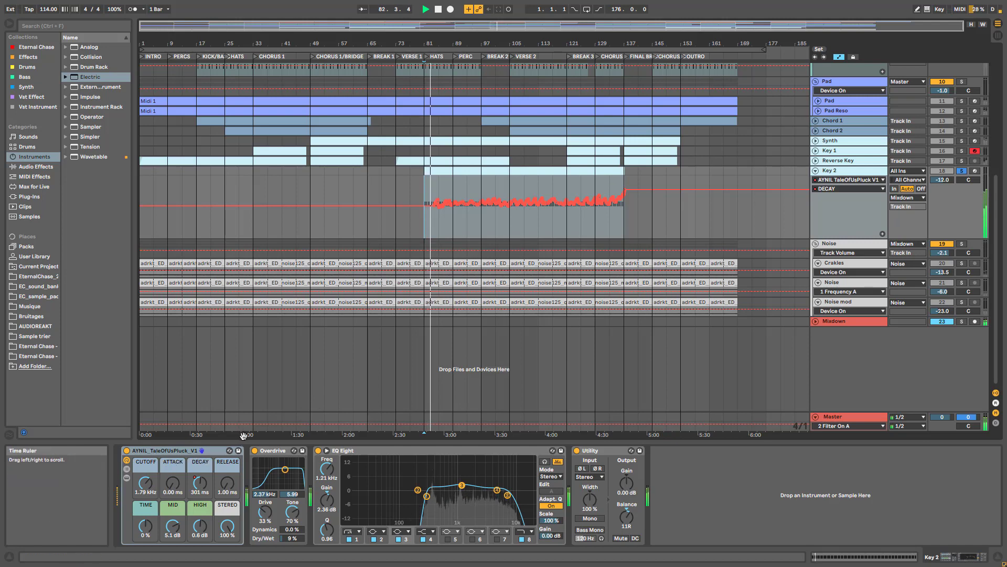
pyautogui.click(127, 478)
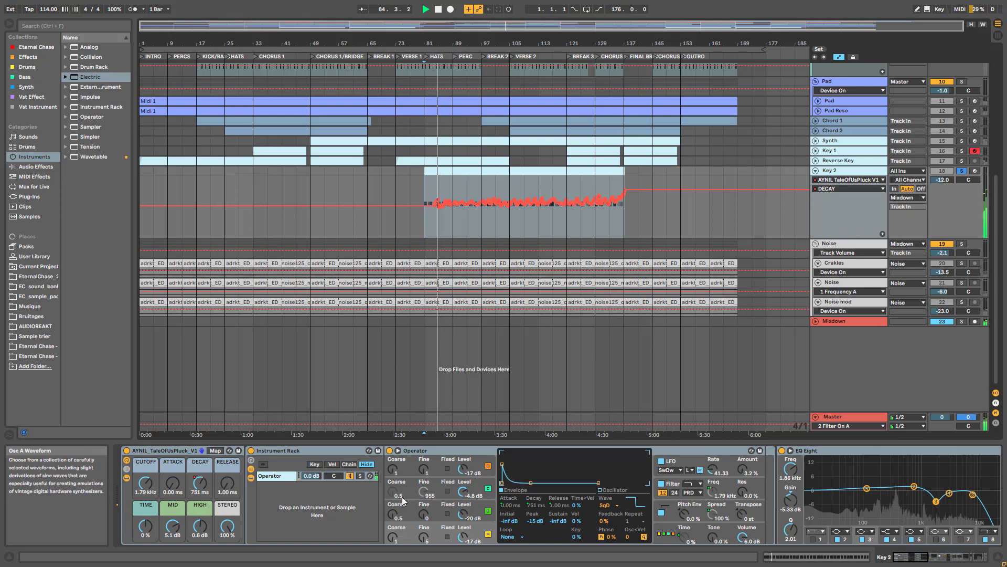
pyautogui.click(127, 478)
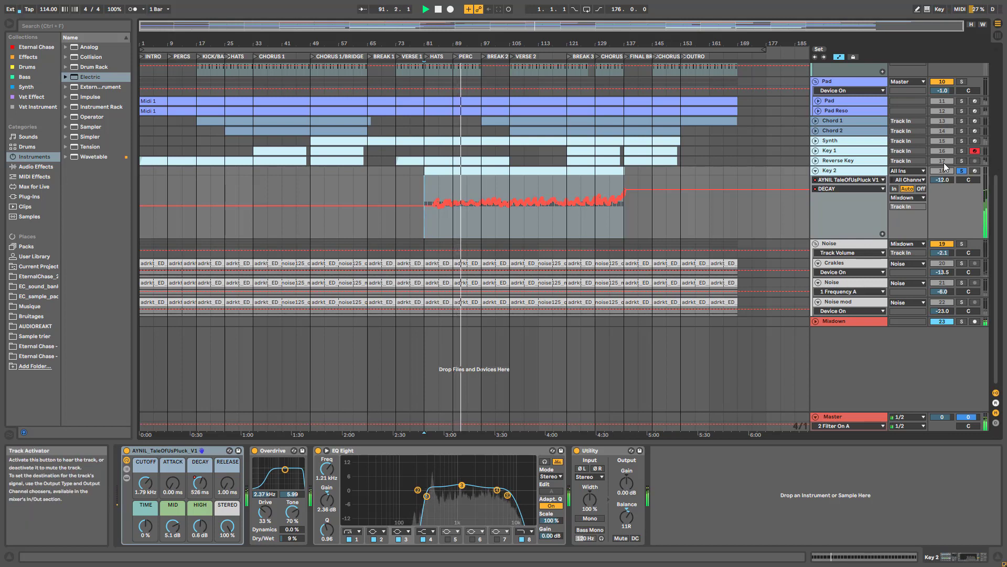
# Unsolo Key 2, mute and unmute it within the full mix to hear its contribution, and stop playback.
pyautogui.click(962, 171)
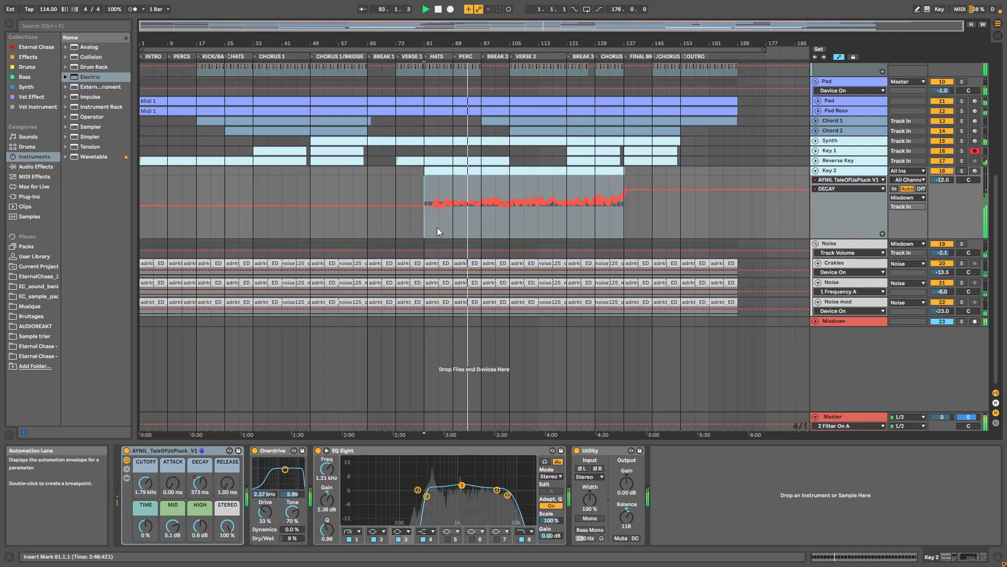
pyautogui.click(952, 172)
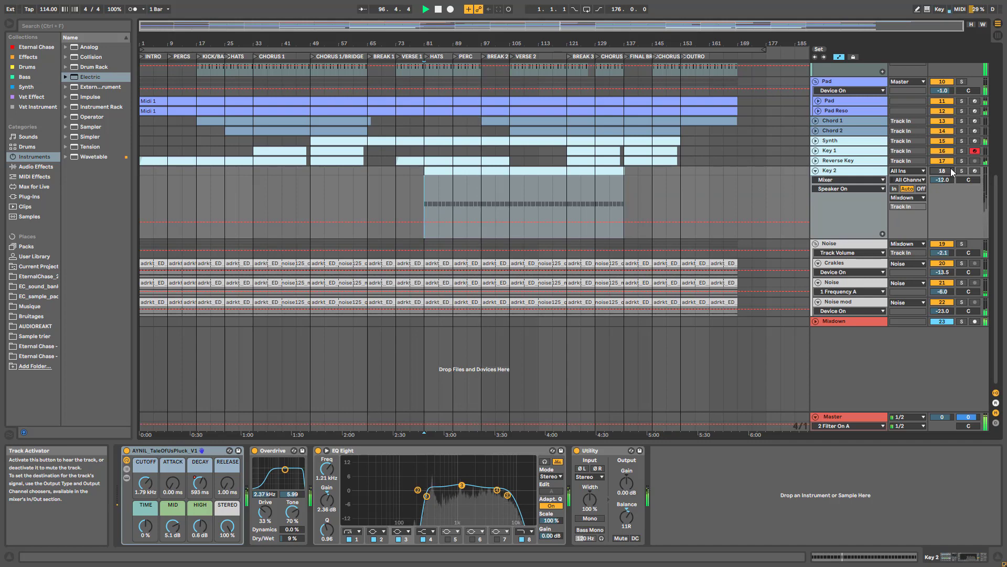
pyautogui.scroll(5, 724, 207)
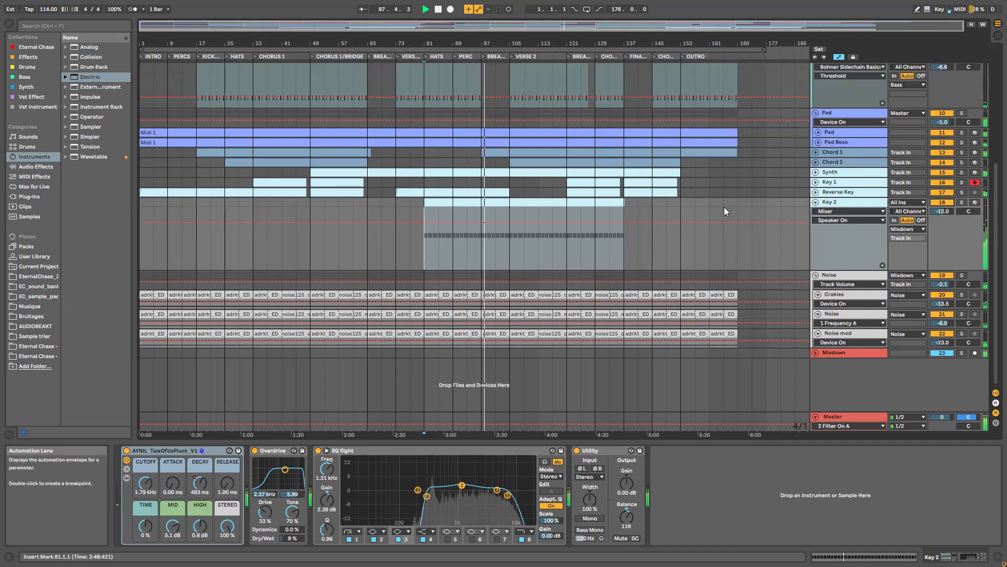
pyautogui.scroll(1, 756, 252)
pyautogui.scroll(-3, 758, 298)
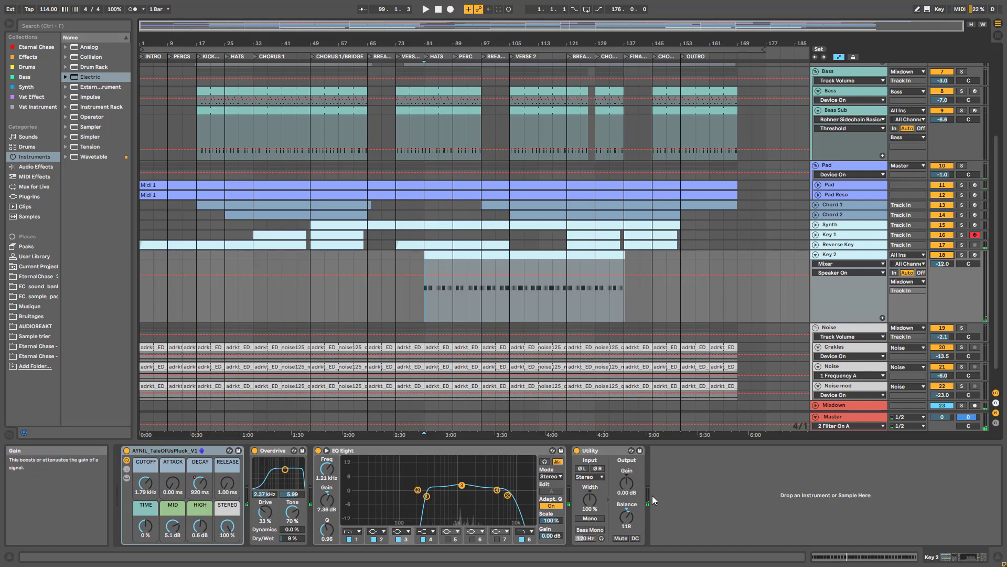
# Fold the Pad and Bass groups to tidy the arrangement, and fold and unfold the Key 2 track.
pyautogui.click(817, 254)
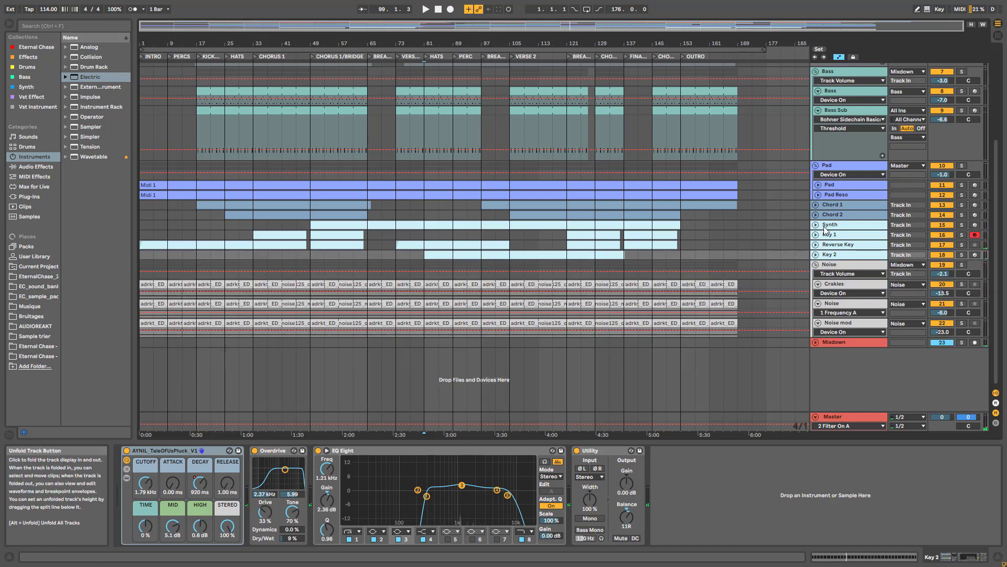
pyautogui.click(816, 166)
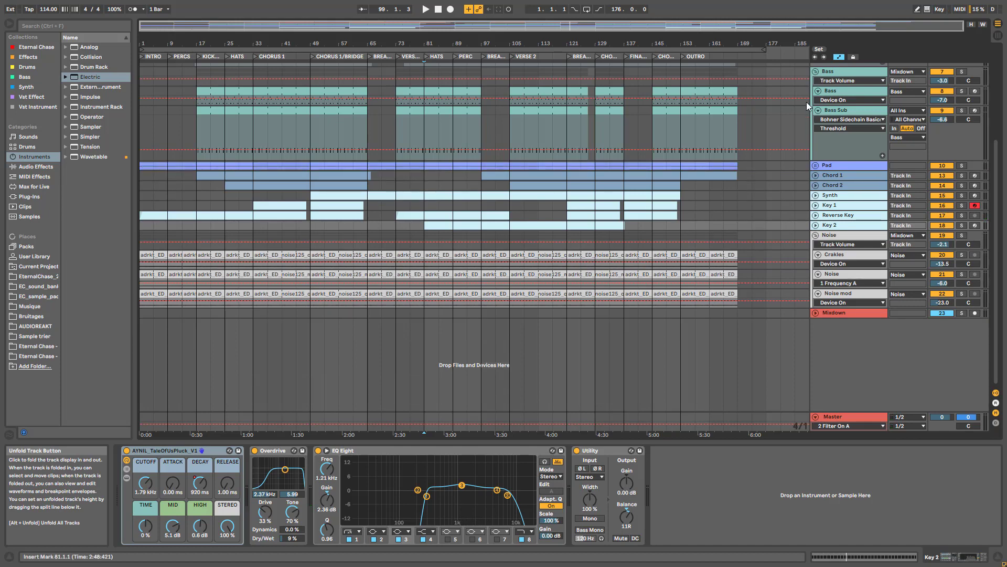
pyautogui.click(816, 71)
pyautogui.click(816, 278)
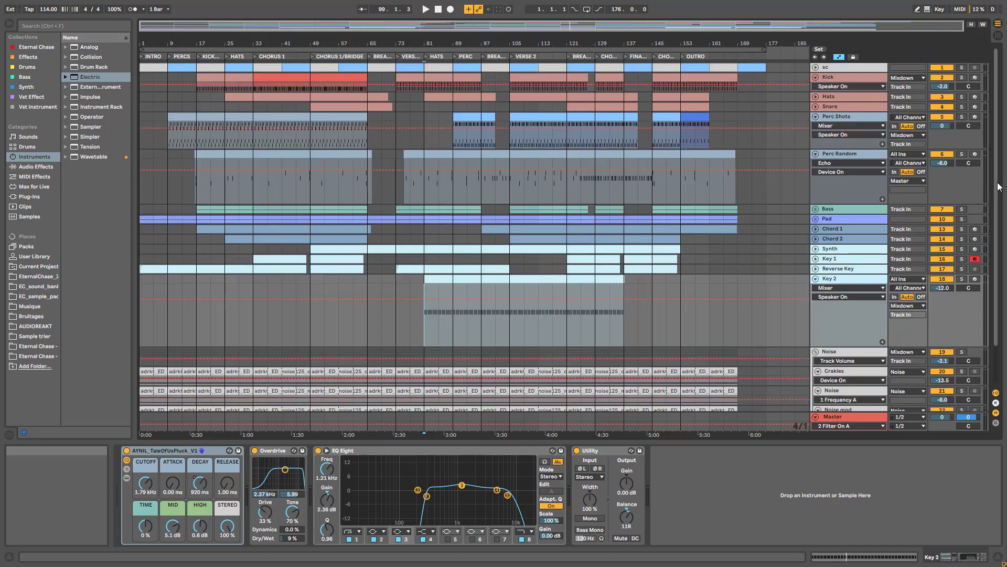
# Solo the Noise group and play it from bar 81.
pyautogui.scroll(-3, 977, 201)
pyautogui.click(842, 306)
pyautogui.click(962, 305)
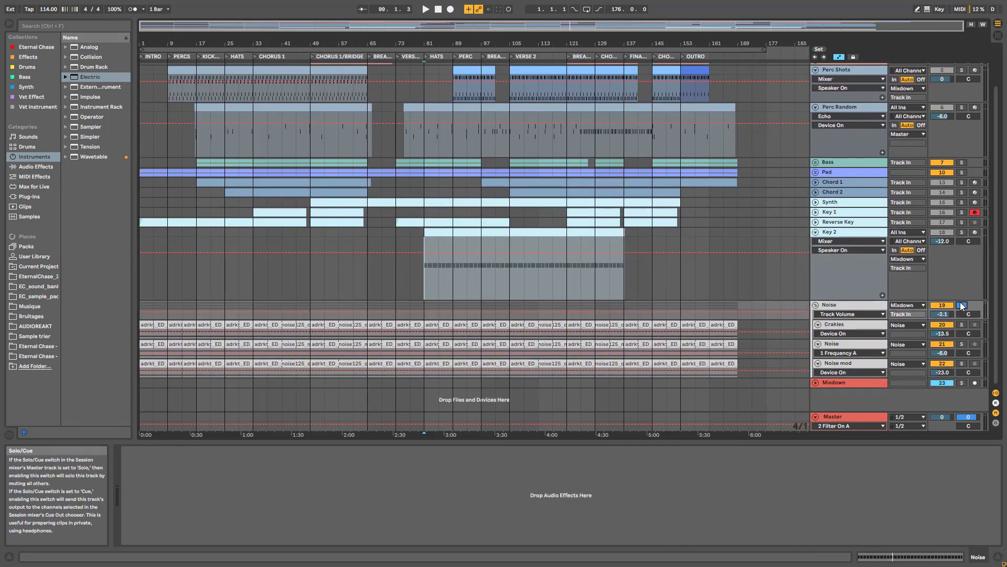
pyautogui.press('space')
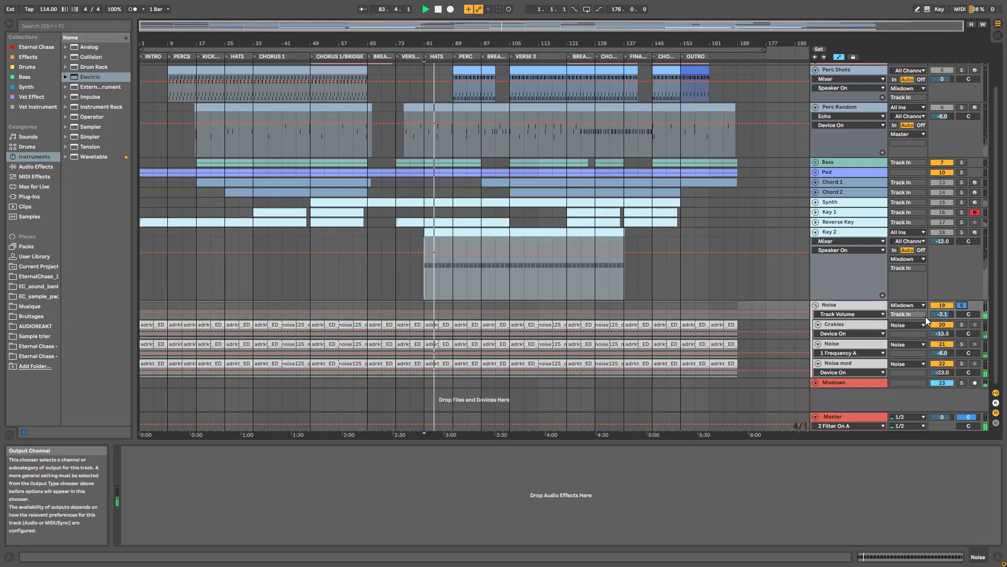
# Play the Crakles track soloed from bar 81 and bypass its Reverb, Auto Filter and Auto Pan to hear the dry sound.
pyautogui.click(840, 325)
pyautogui.press('space')
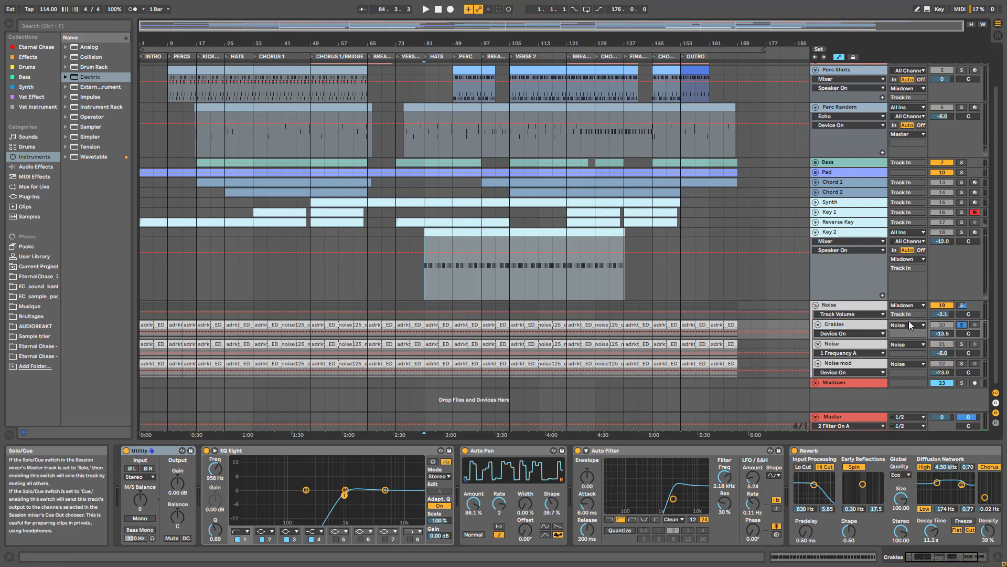
pyautogui.press('space')
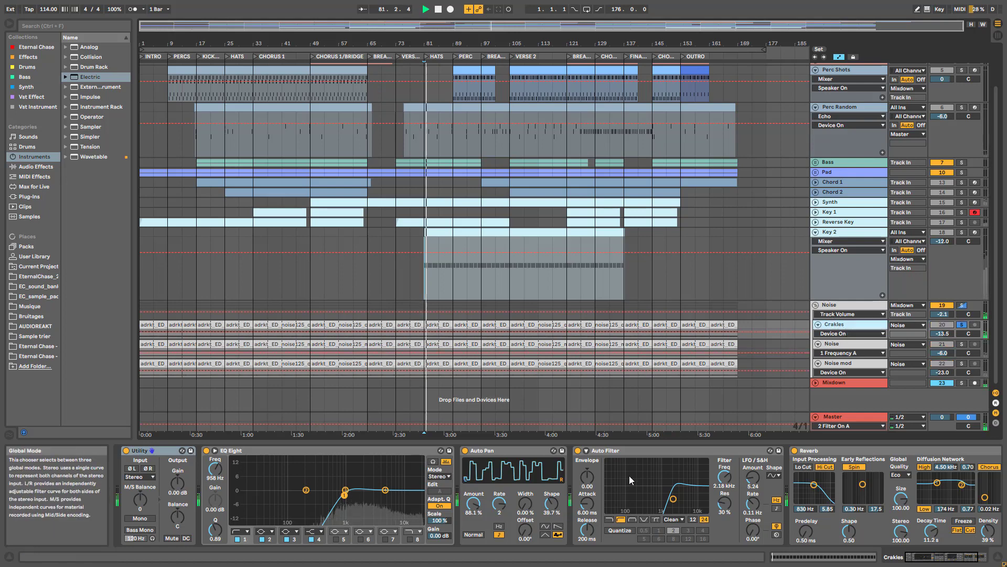
pyautogui.click(794, 451)
pyautogui.click(578, 450)
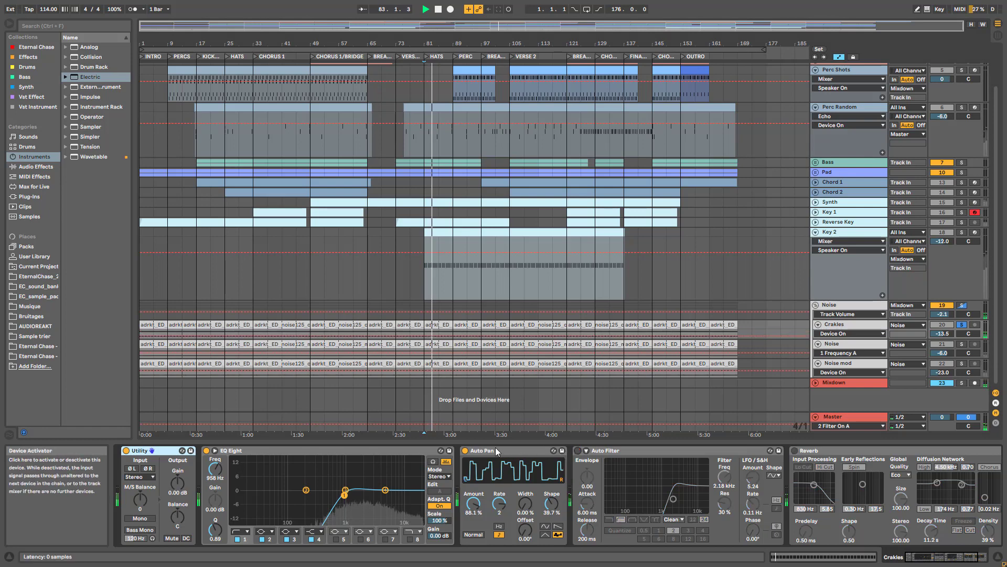
pyautogui.click(466, 450)
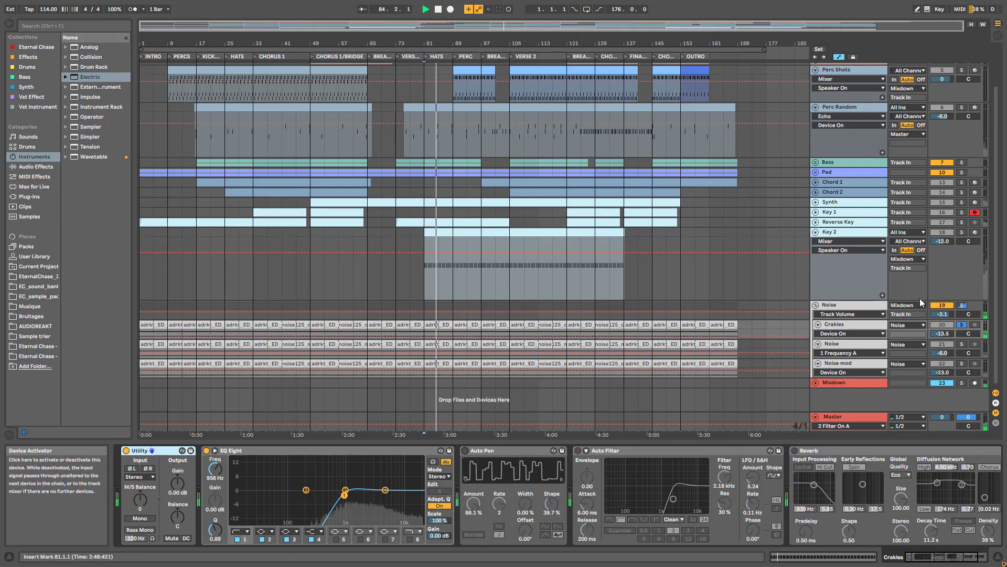
# Enlarge the Crakles track and hide the automation lanes in the arrangement.
pyautogui.moveTo(831, 339); pyautogui.dragTo(831, 359)
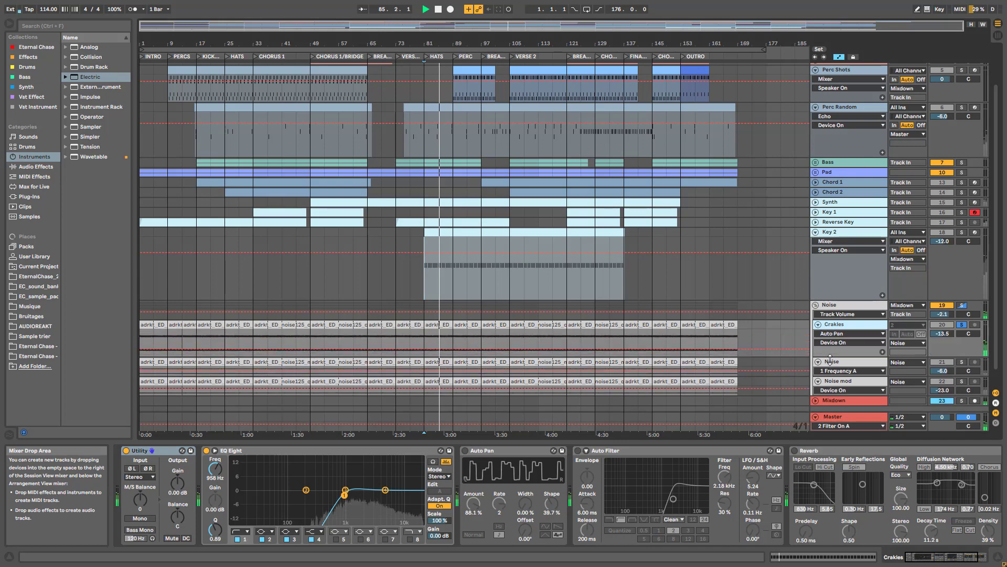
pyautogui.press('a')
pyautogui.scroll(-1, 794, 330)
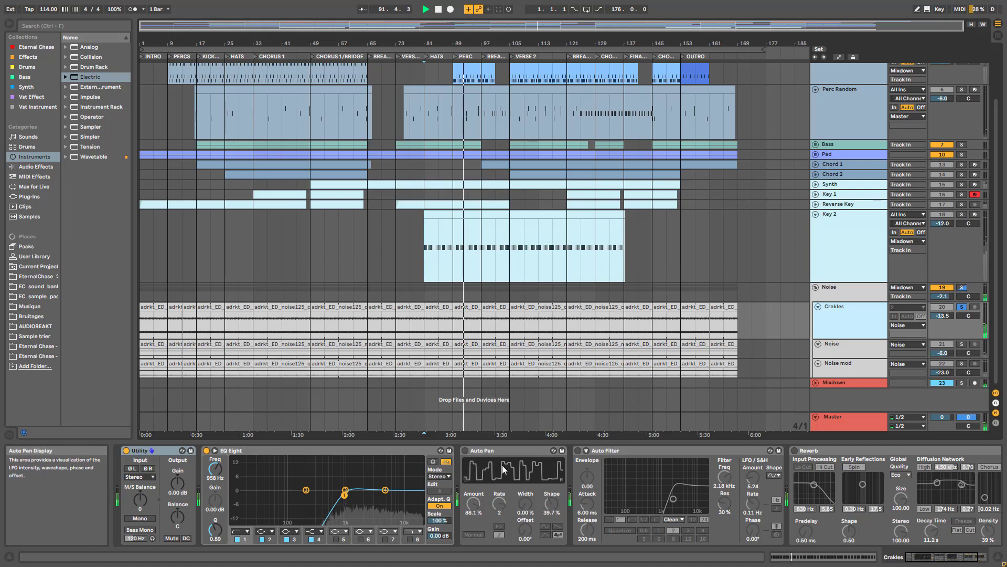
# Re-enable Auto Pan, Auto Filter and Reverb on Crakles one by one, sweeping the filter frequency and returning it to 2.18 kHz.
pyautogui.click(466, 450)
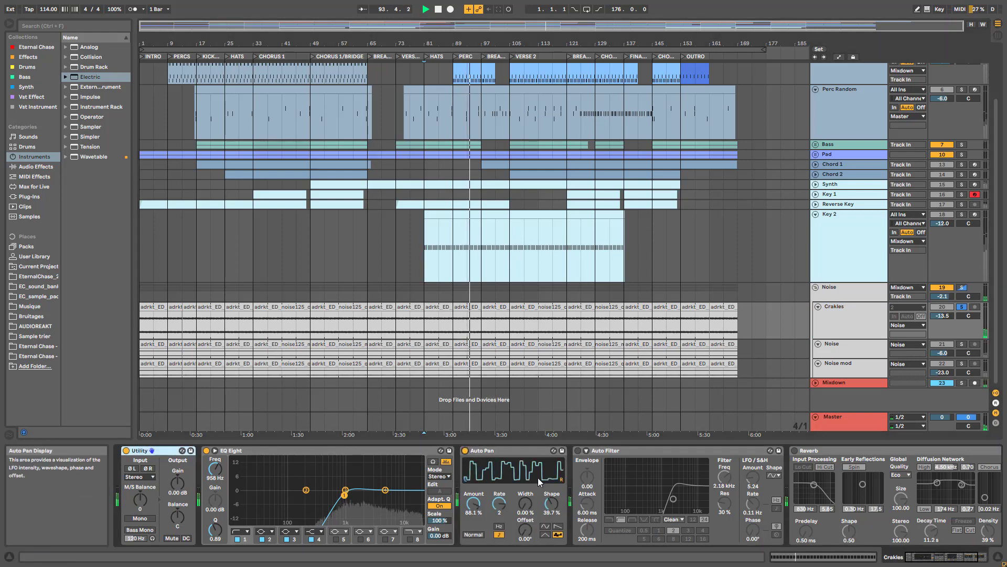
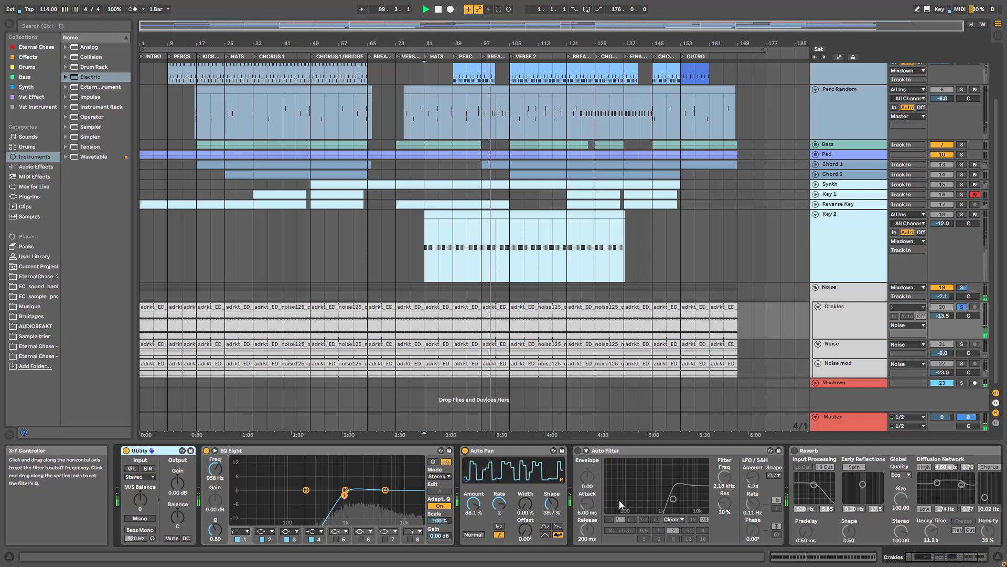
pyautogui.click(579, 451)
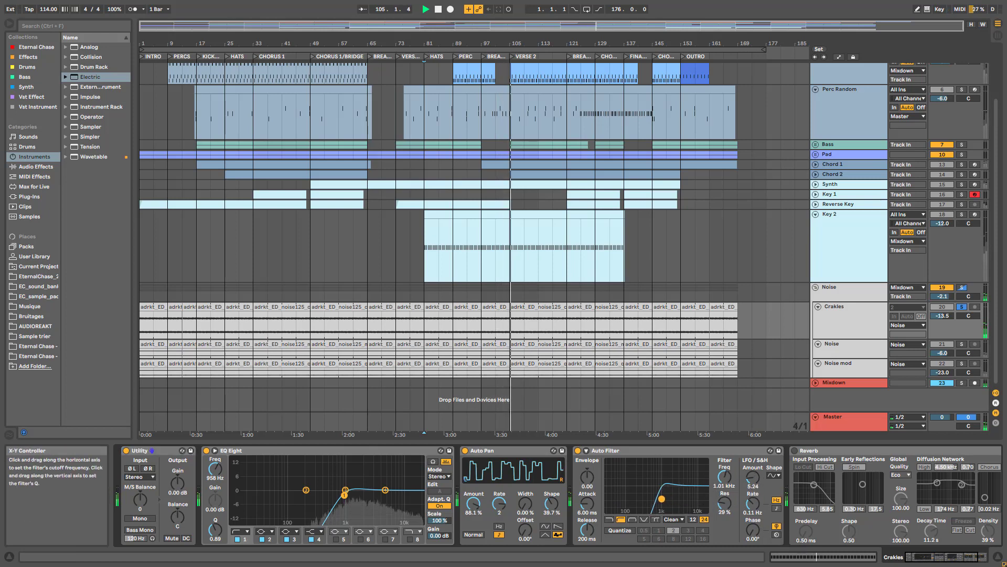
pyautogui.moveTo(661, 499)
pyautogui.mouseDown()
pyautogui.moveTo(689, 497)
pyautogui.moveTo(670, 497)
pyautogui.moveTo(673, 506)
pyautogui.mouseUp()
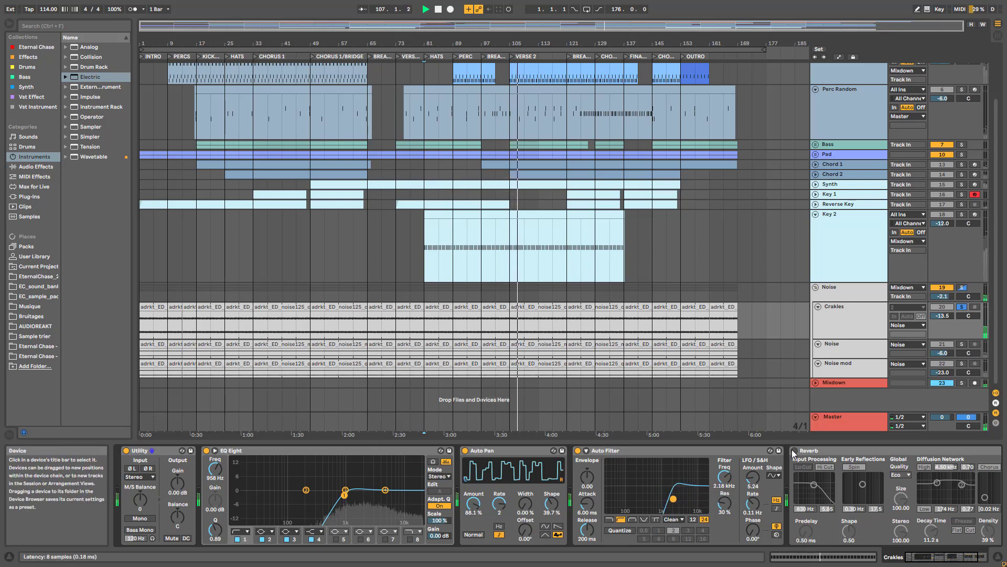
pyautogui.click(934, 561)
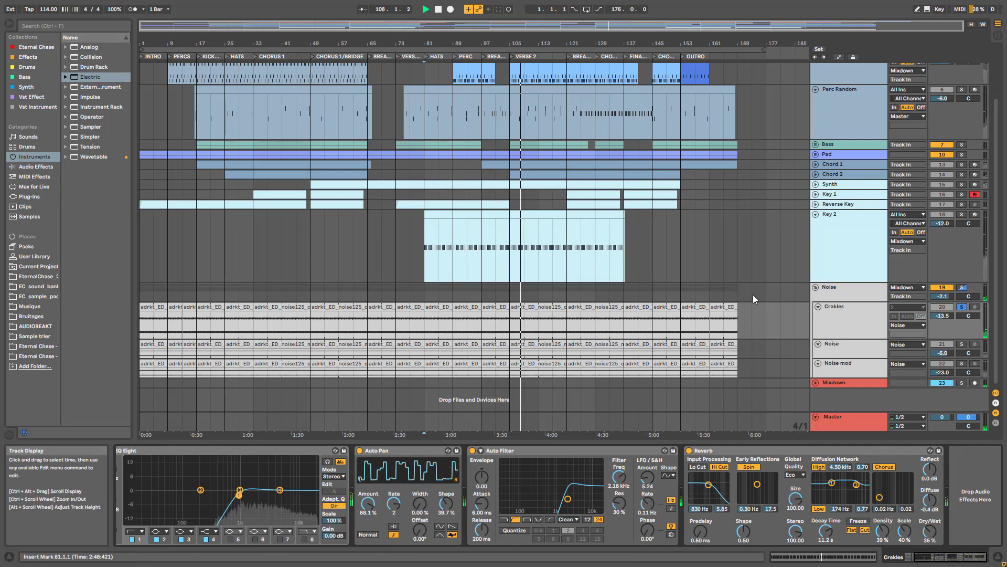
# Solo the Noise track to hear it with its EQ Eight and Auto Filter, and compare its devices with the Crakles effect chain.
pyautogui.click(852, 345)
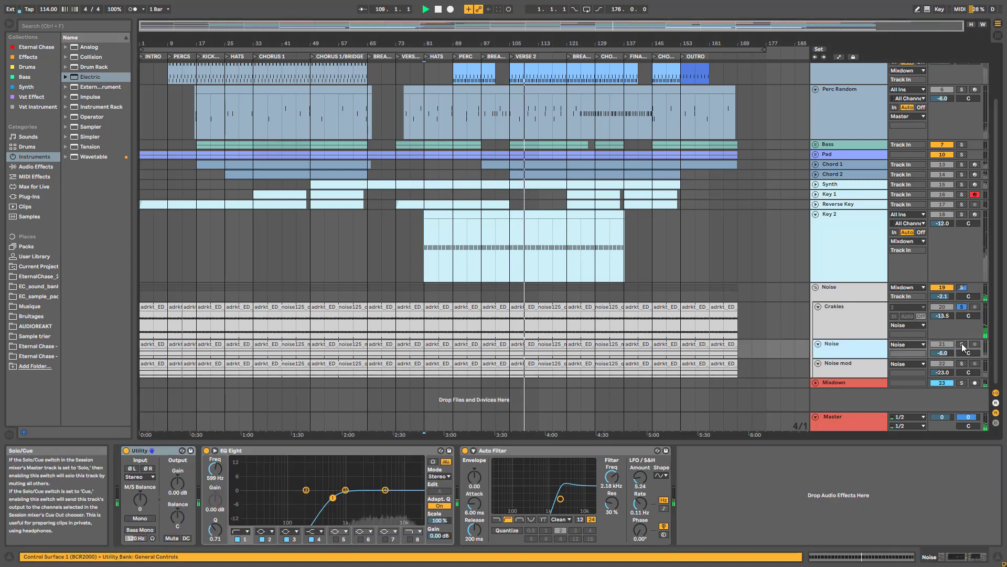
pyautogui.click(962, 343)
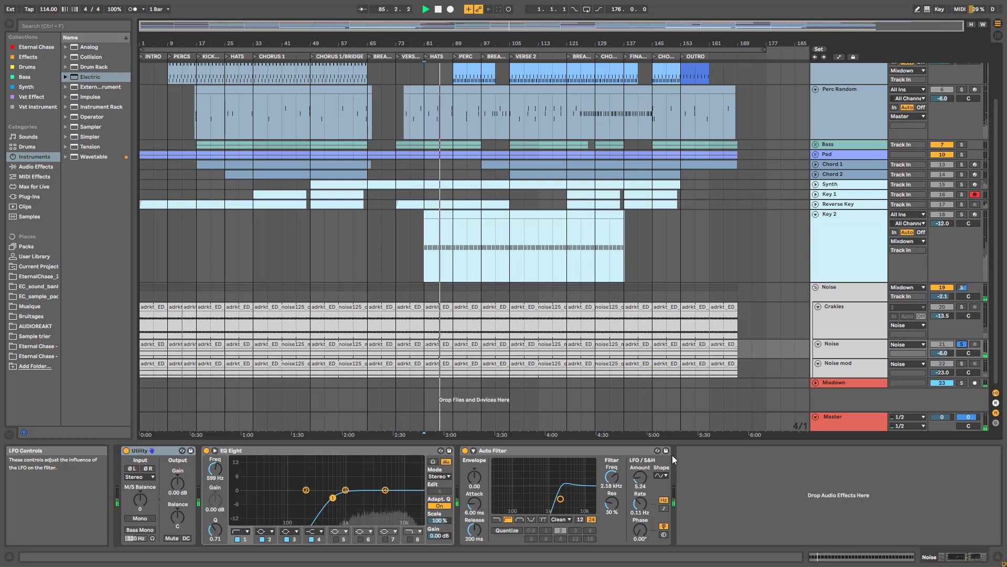
pyautogui.click(858, 329)
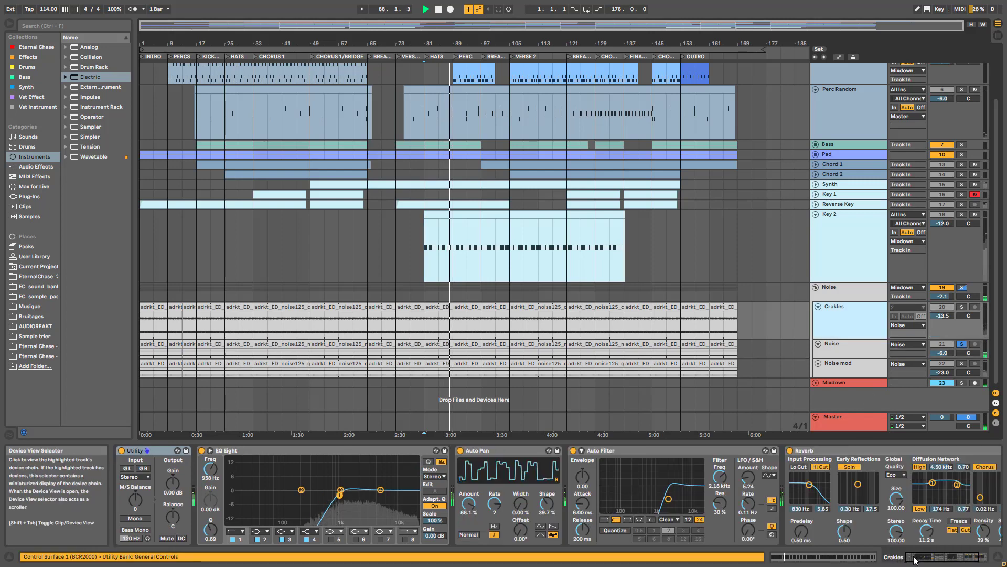
pyautogui.moveTo(914, 557); pyautogui.dragTo(931, 557)
# Solo the Noise mod track during playback and enlarge it.
pyautogui.click(848, 368)
pyautogui.click(962, 364)
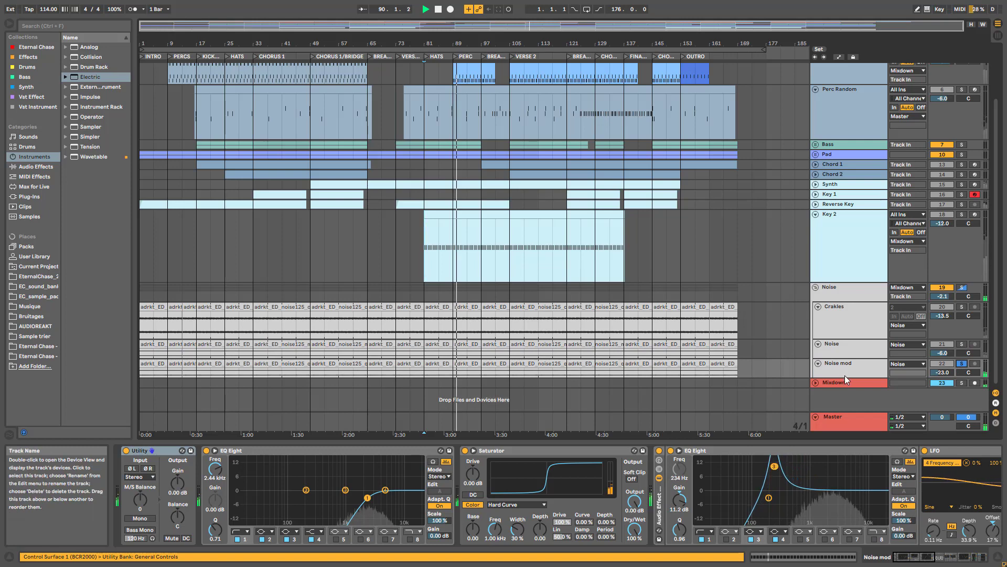
pyautogui.moveTo(845, 378); pyautogui.dragTo(846, 405)
# Examine the Noise mod effect chain, switching its EQ Eight and LFO rack and its Stereo Width device off and on.
pyautogui.click(659, 451)
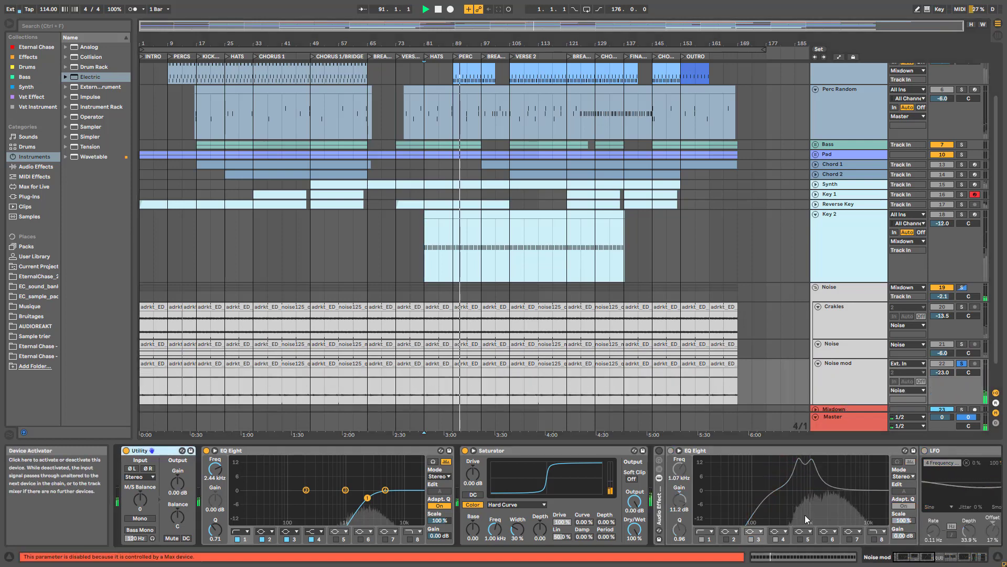
pyautogui.moveTo(920, 557); pyautogui.dragTo(975, 560)
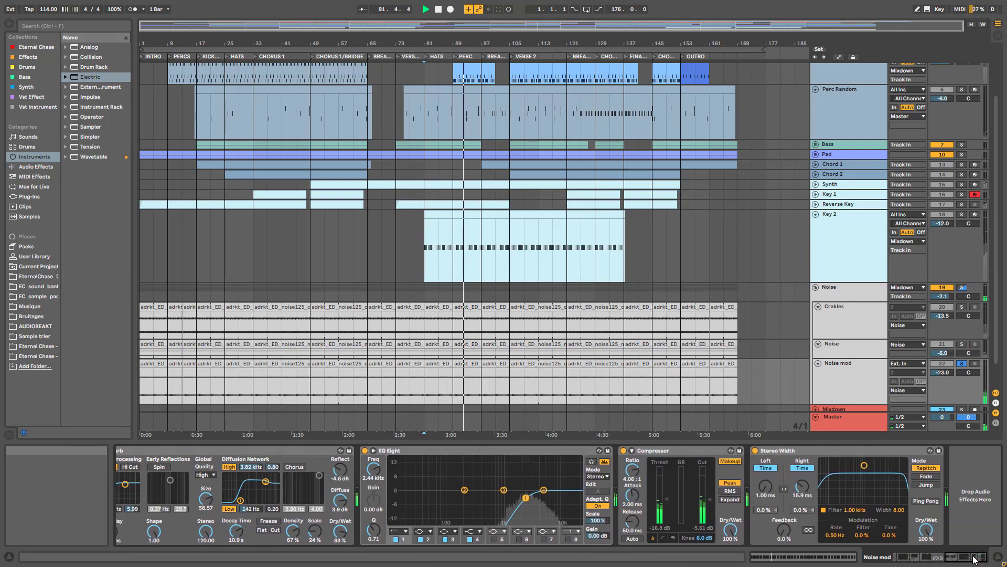
pyautogui.click(756, 450)
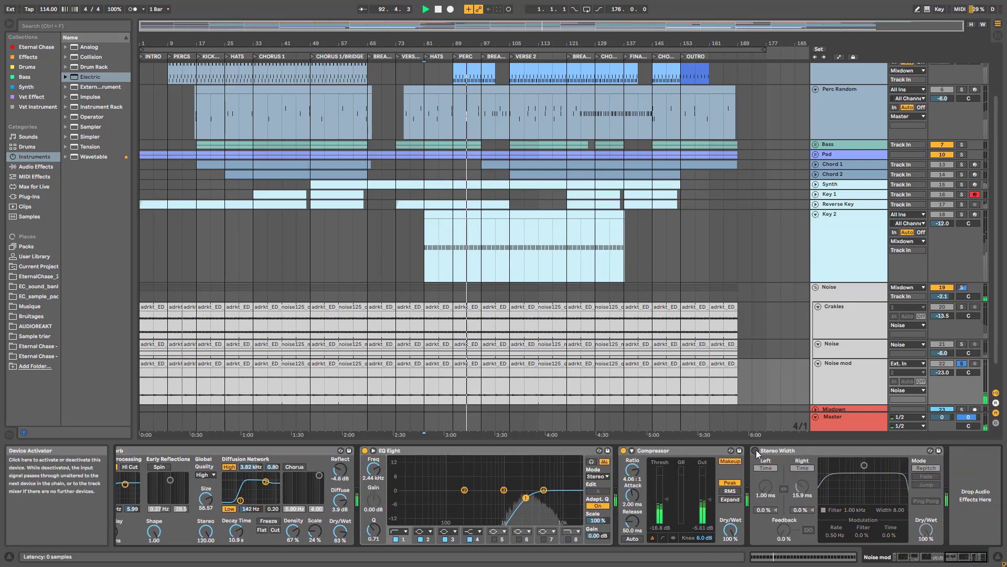
pyautogui.click(757, 450)
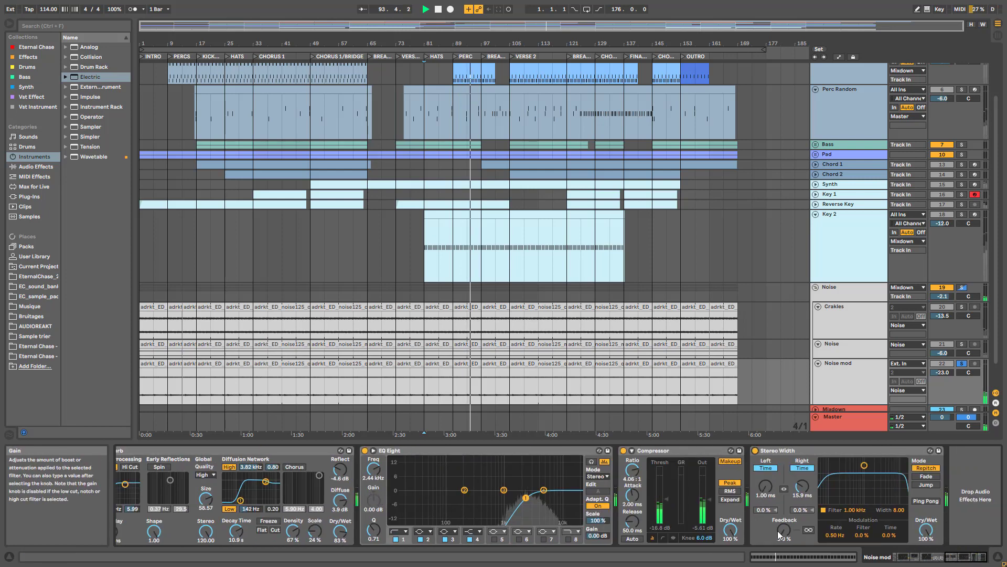
pyautogui.moveTo(962, 556); pyautogui.dragTo(927, 557)
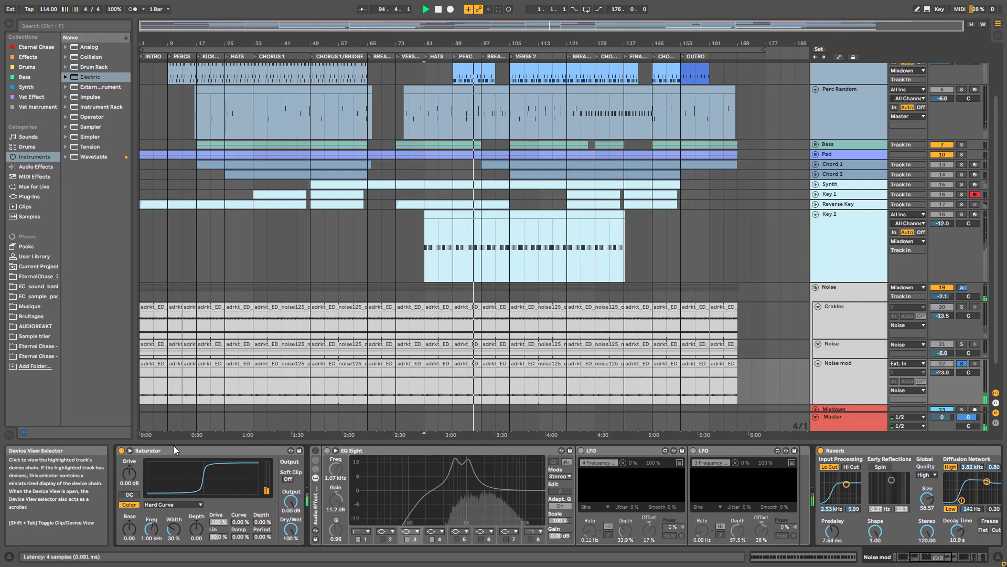
pyautogui.click(315, 451)
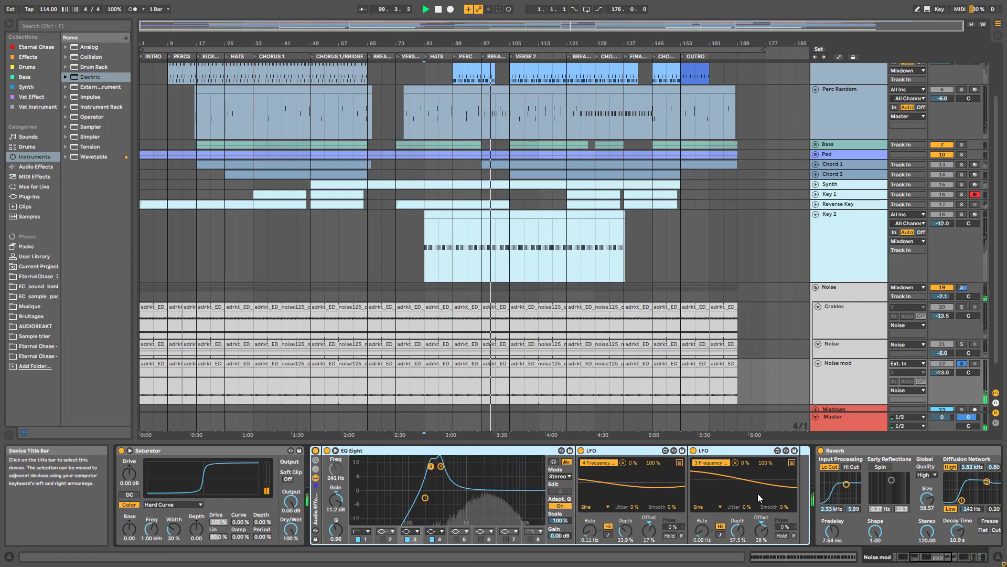
pyautogui.click(898, 560)
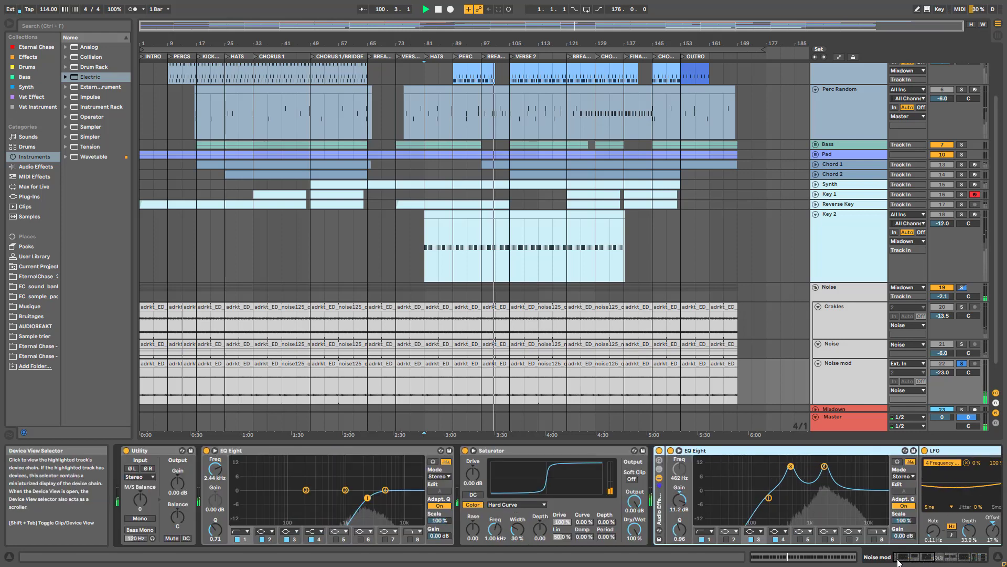
# Turn off the noise solos, return to bar 1, and play the full mix from the intro.
pyautogui.click(962, 363)
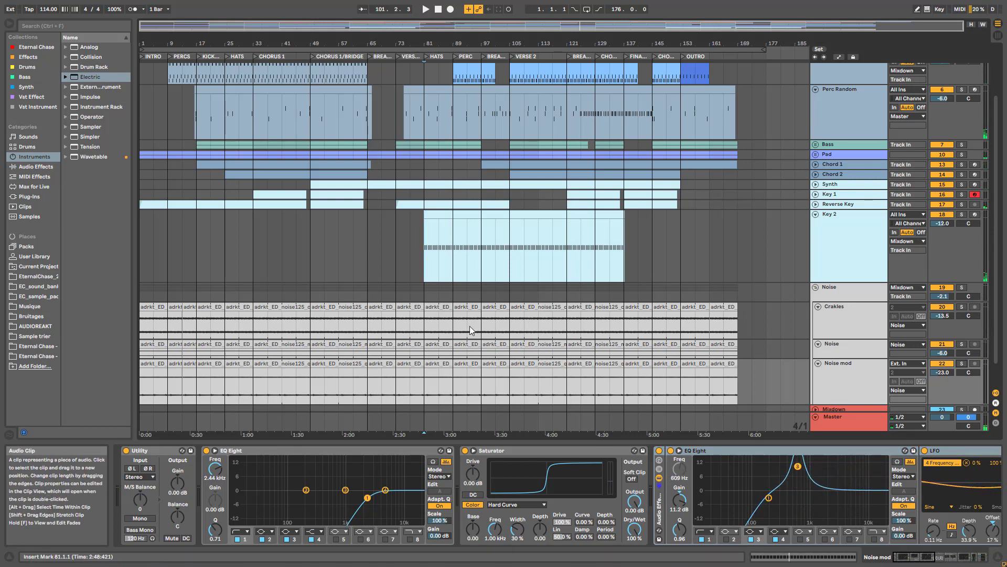
pyautogui.click(438, 10)
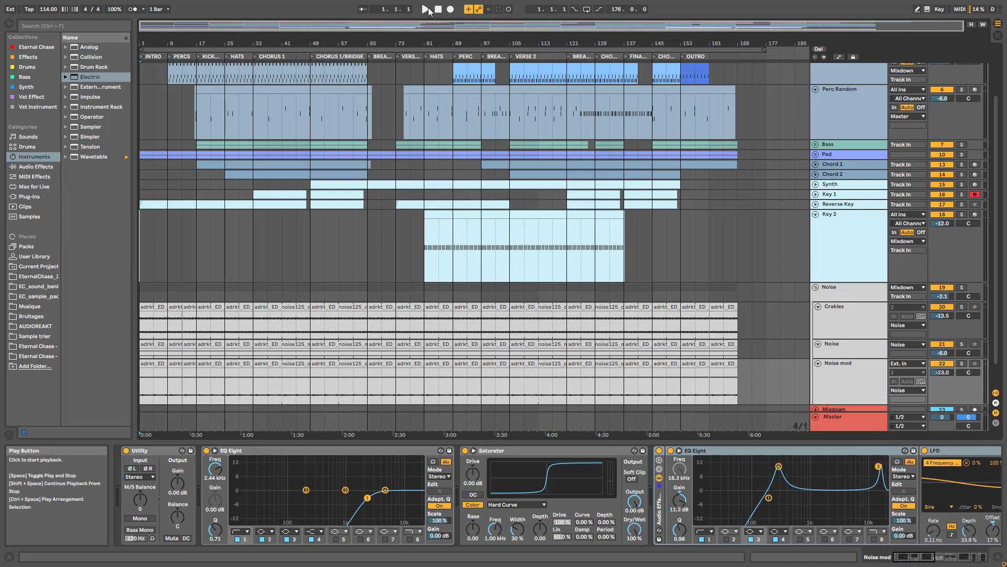
pyautogui.click(426, 9)
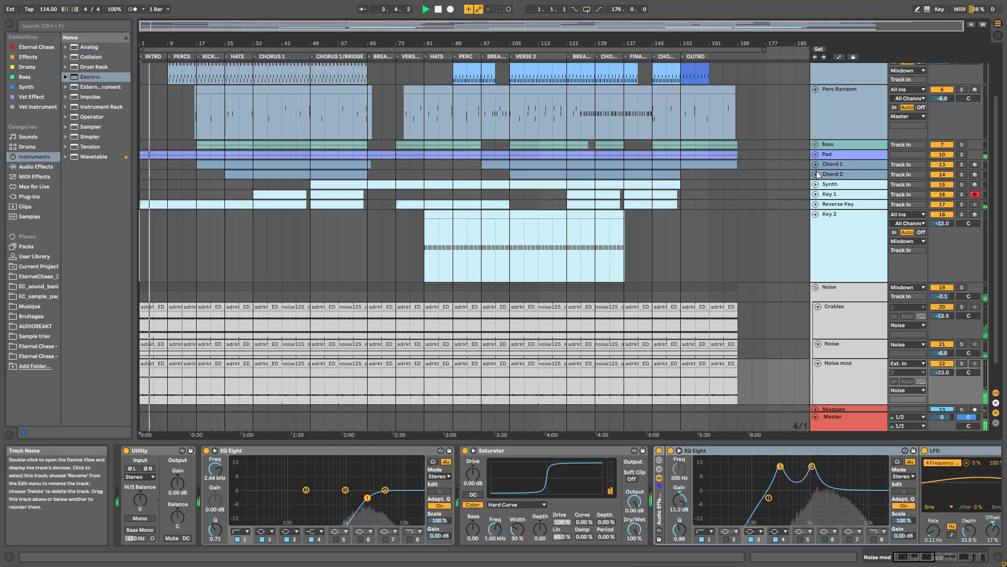
# Unfold the Pad group, check the Pad Reso devices and EQ Eight, and bypass the FLANGER rack on the Pad group.
pyautogui.click(816, 154)
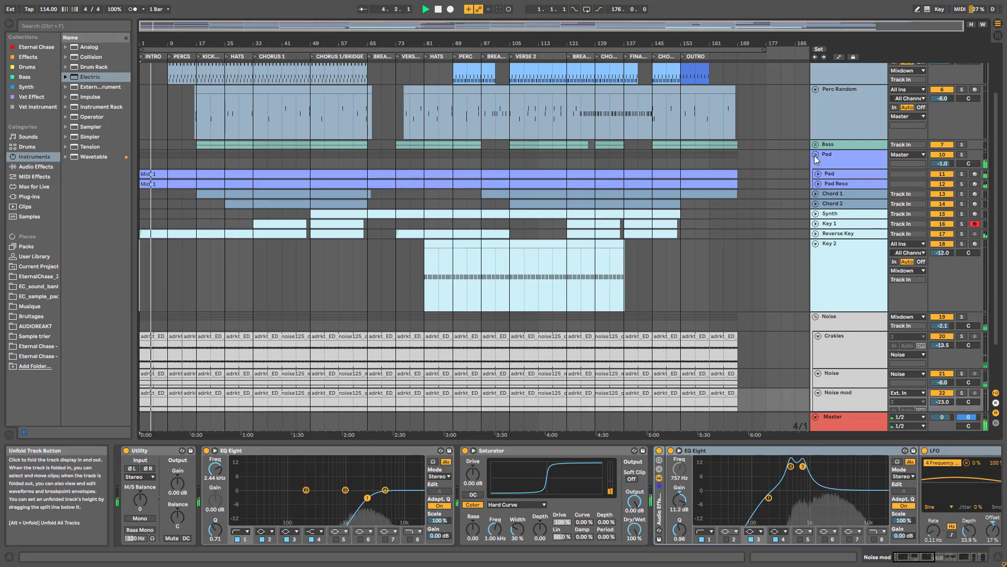
pyautogui.click(846, 184)
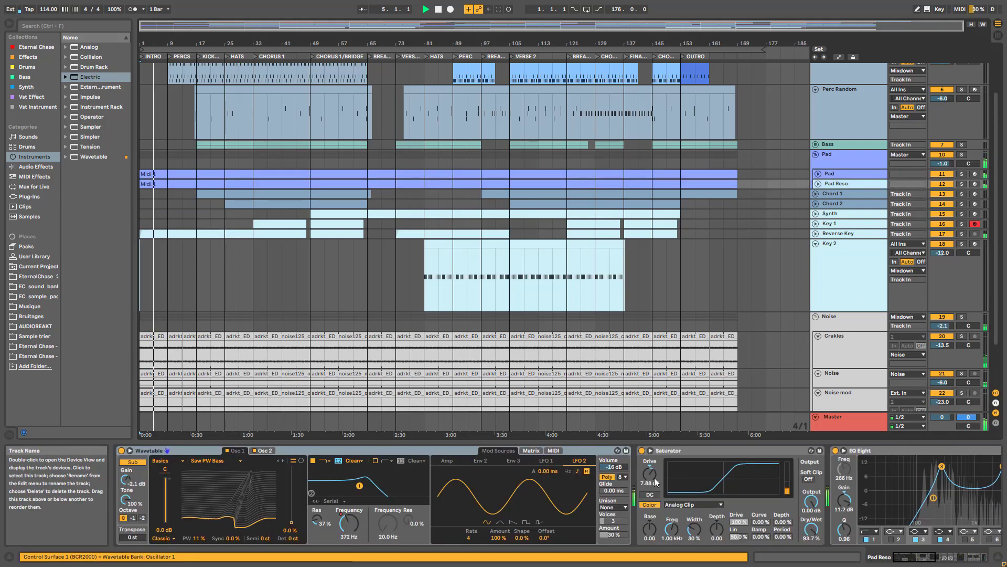
pyautogui.click(836, 451)
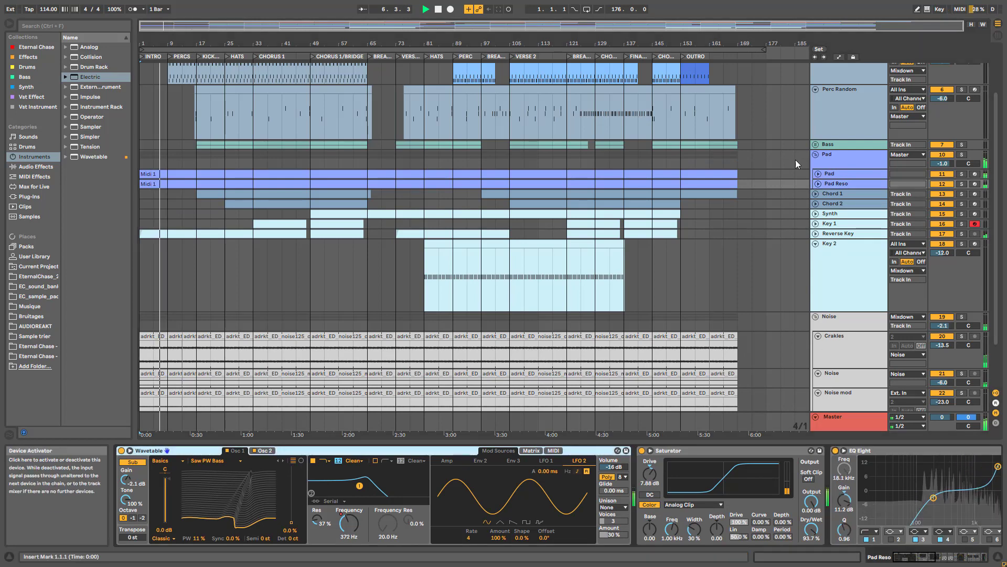
pyautogui.click(826, 152)
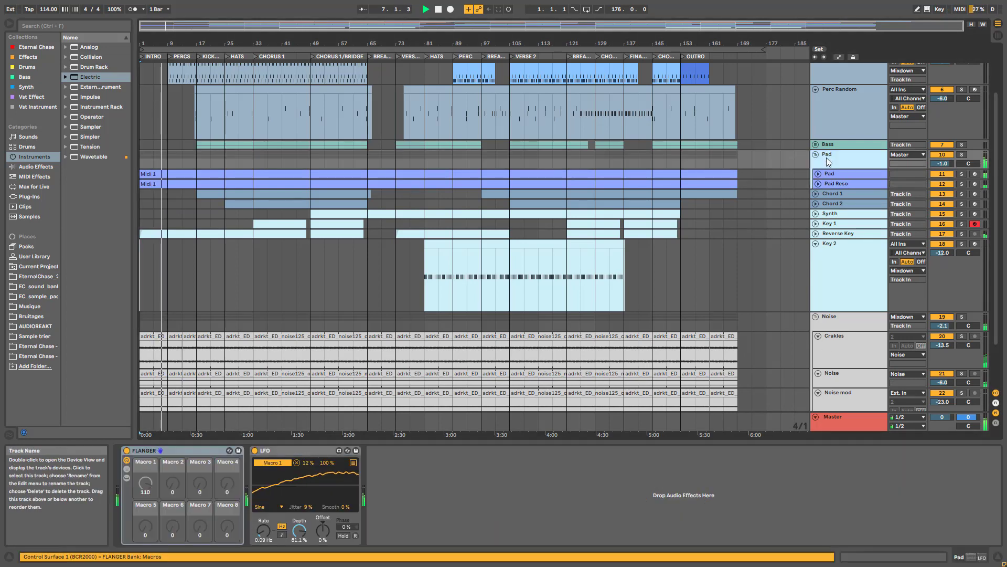
pyautogui.click(130, 452)
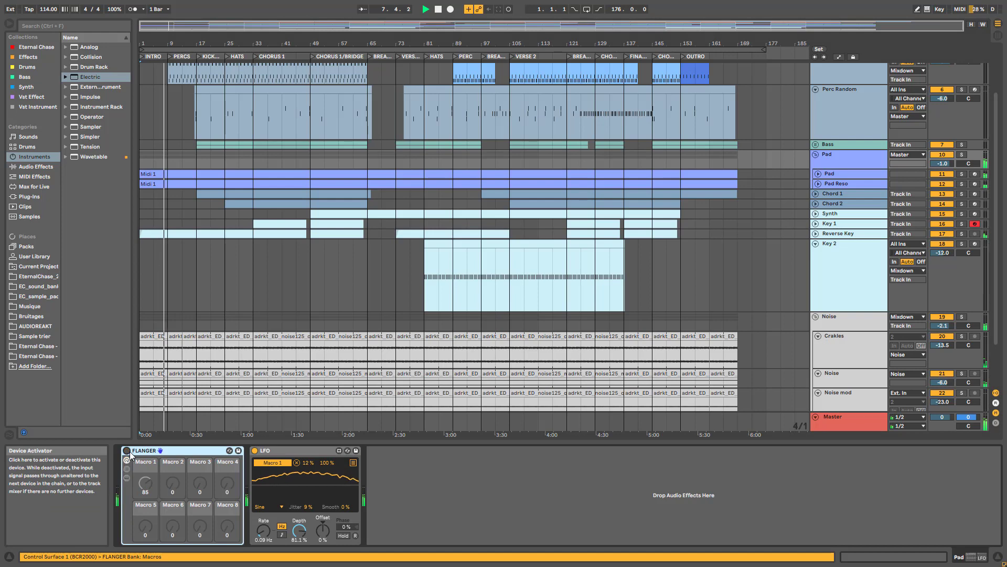
# Audition the full mix with the Noise mod track's EQ Eight and LFO rack switched off, and switch the rack back on.
pyautogui.click(829, 395)
pyautogui.click(501, 451)
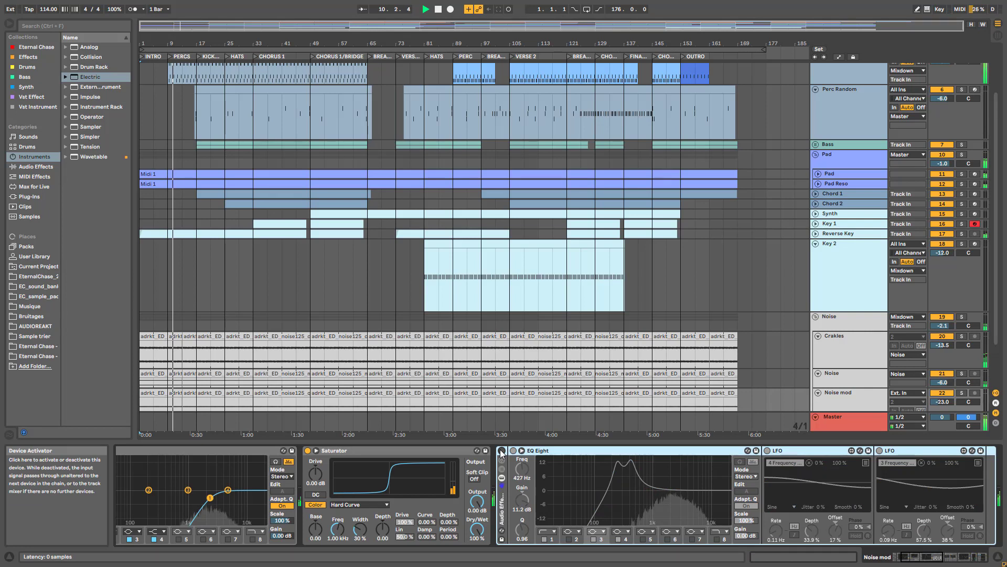
pyautogui.click(502, 450)
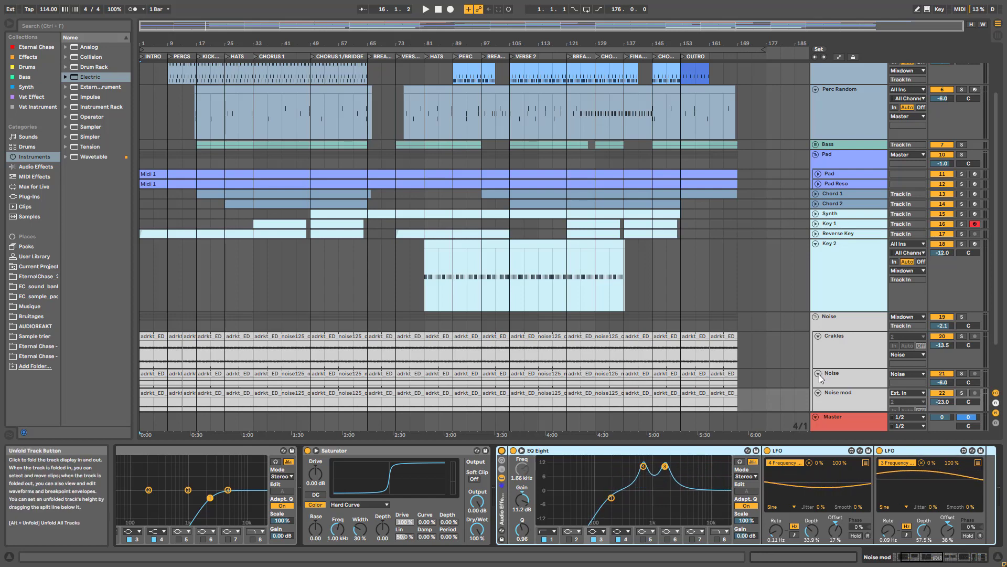
# Fold the Noise, Crakles and Noise mod tracks, collapse the Noise group, and fold the Key 2 track.
pyautogui.click(819, 374)
pyautogui.click(819, 336)
pyautogui.click(820, 350)
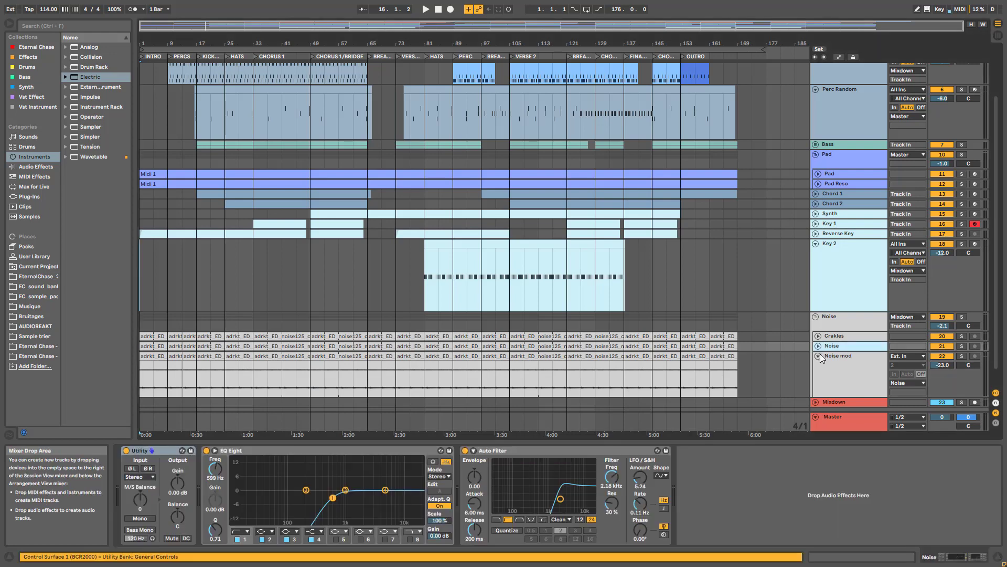
pyautogui.click(820, 355)
pyautogui.click(816, 316)
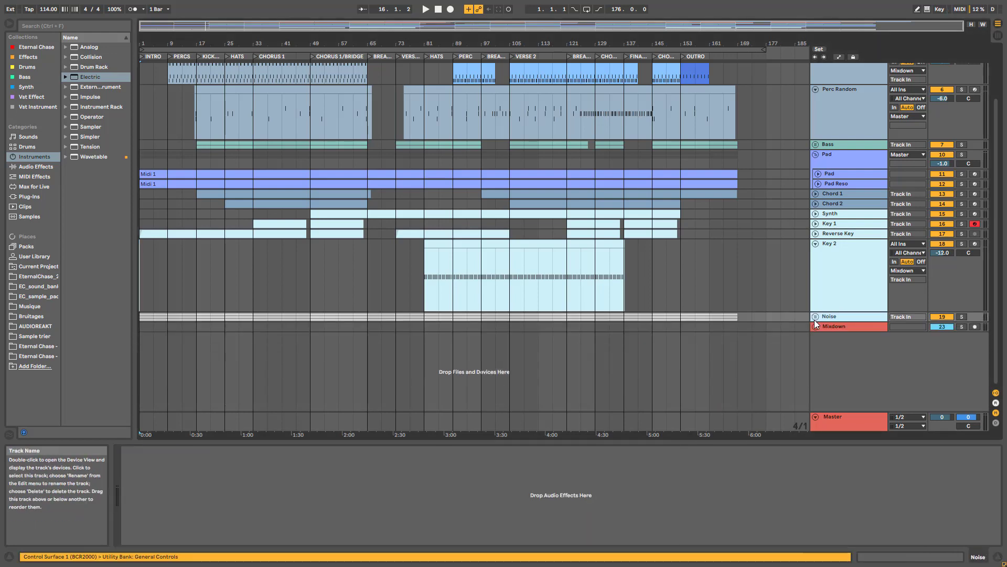
pyautogui.click(815, 243)
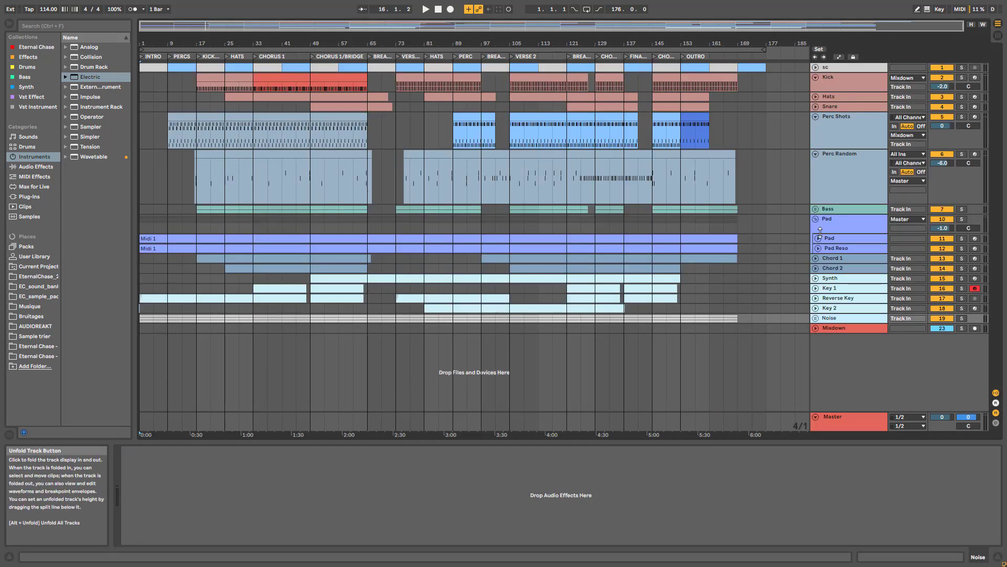
# Fit the whole arrangement from INTRO to OUTRO in view and shrink the Bass Sub clip's note editor to show more tracks.
pyautogui.click(449, 332)
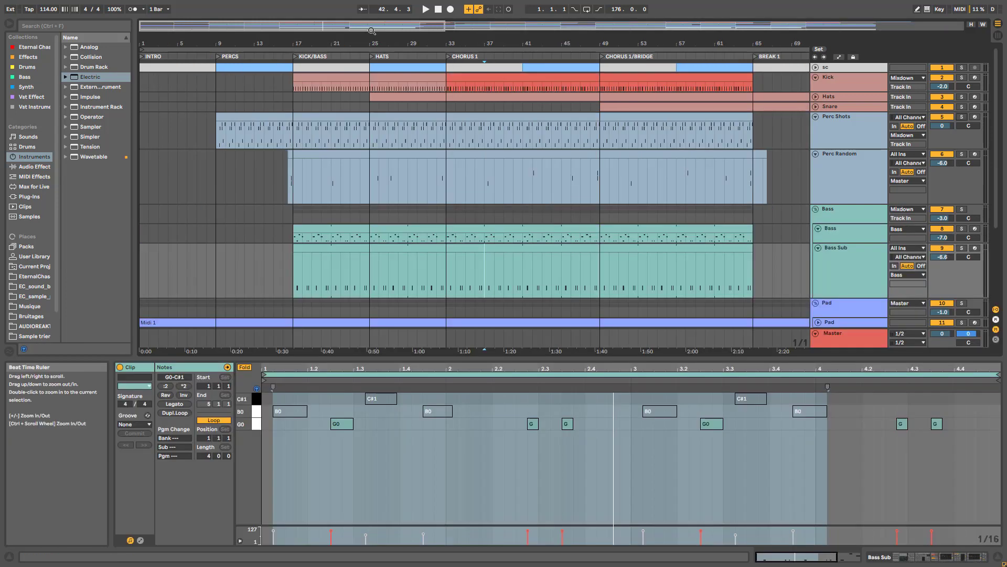
pyautogui.scroll(-5, 455, 83)
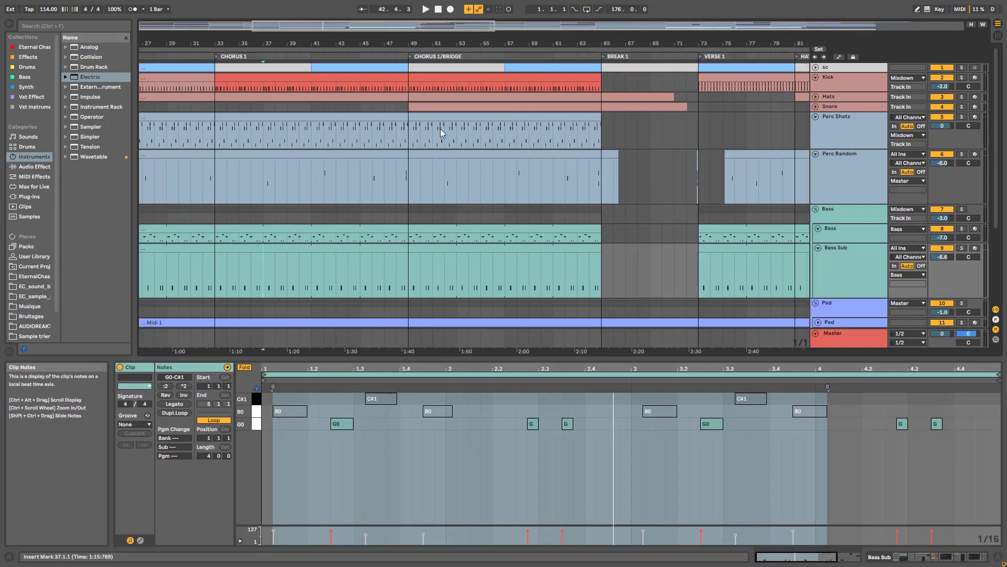
pyautogui.moveTo(423, 26); pyautogui.dragTo(423, 4)
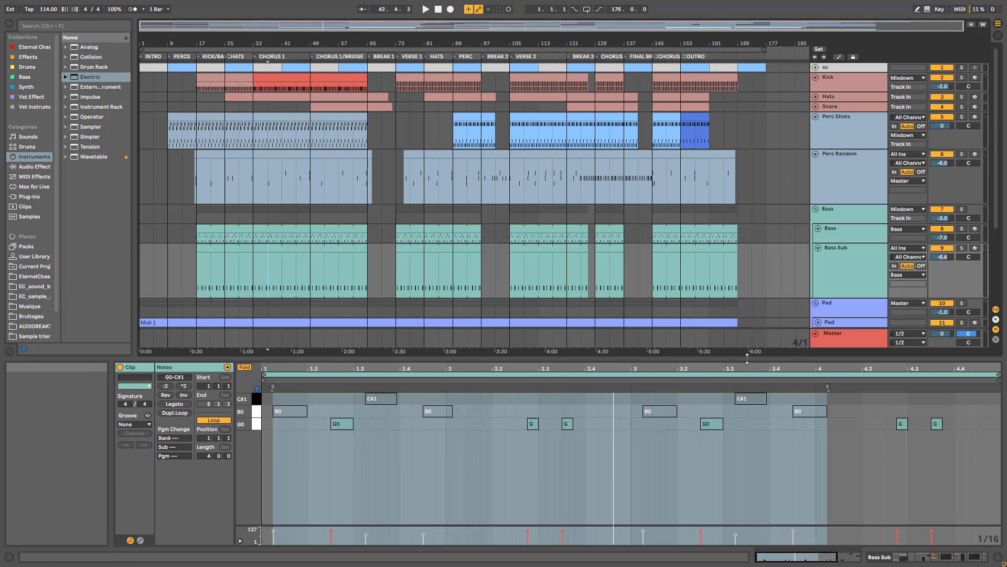
pyautogui.moveTo(749, 359); pyautogui.dragTo(748, 408)
pyautogui.scroll(-3, 624, 258)
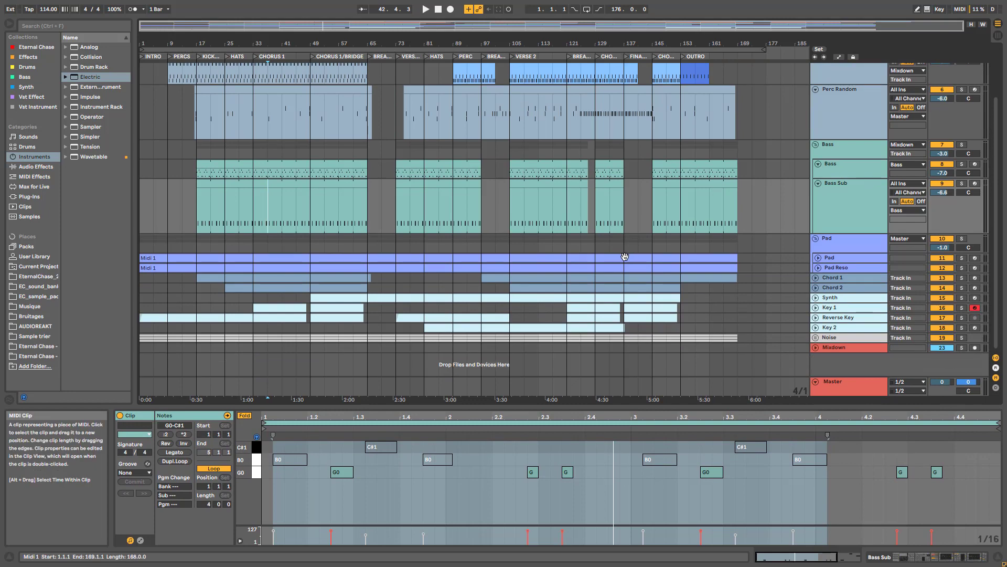
pyautogui.scroll(2, 623, 257)
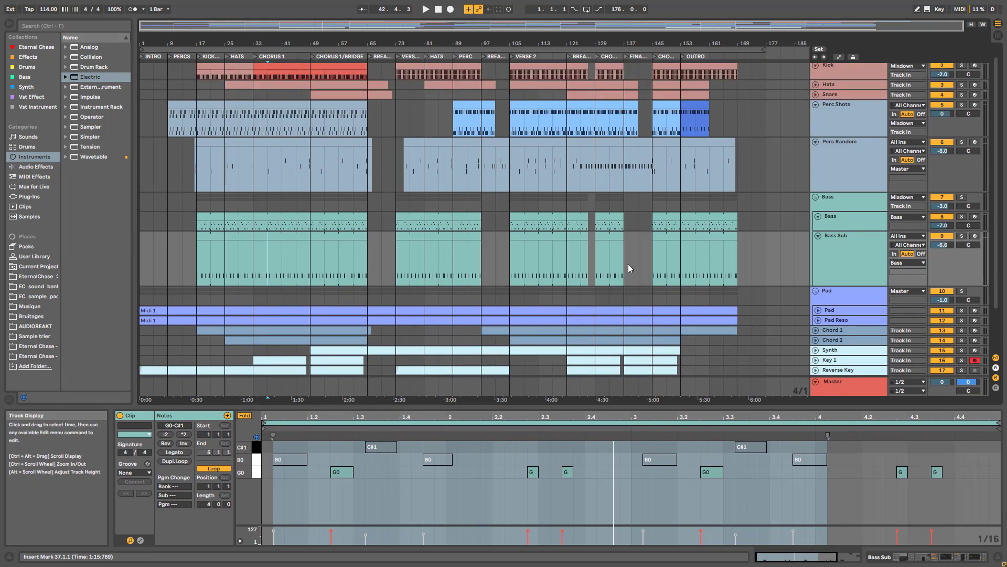